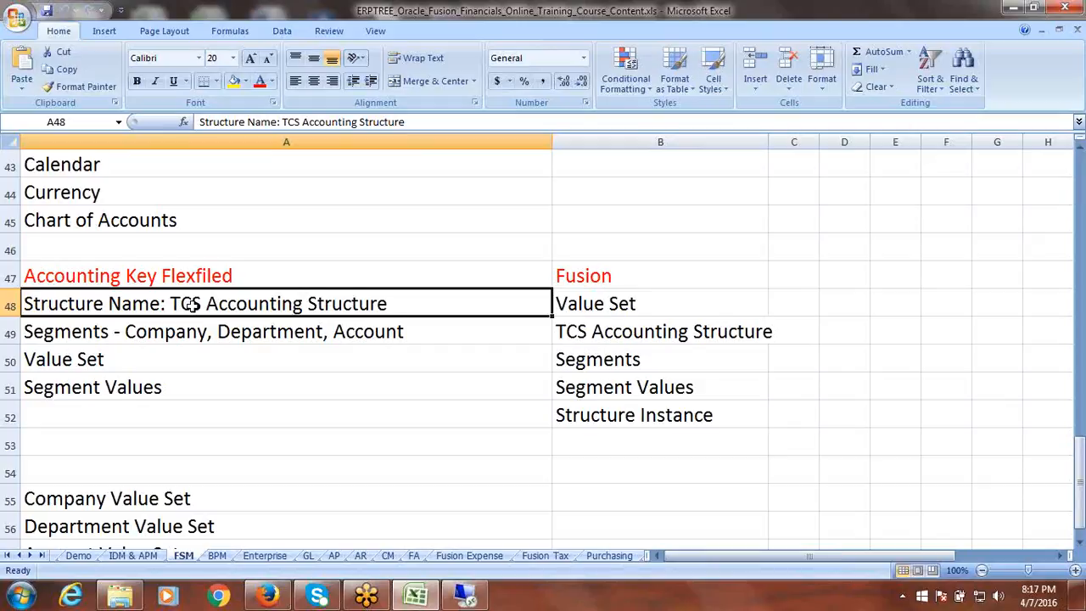
Change the text of cell A48 under the Accounting Key Flexfiled heading to "Organization Structure"
double_click(203, 303)
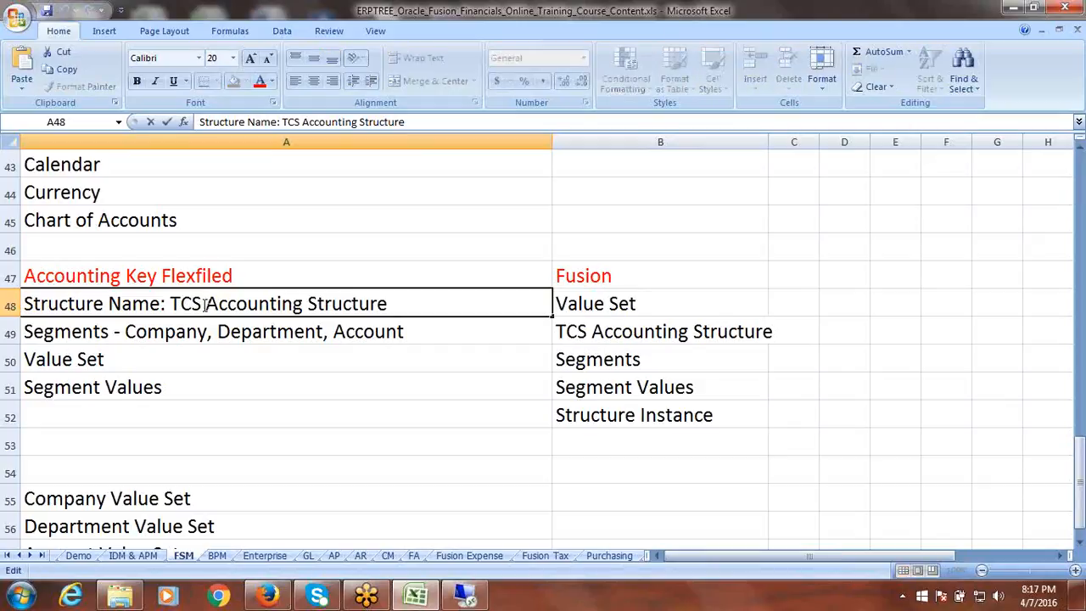
drag(203, 304, 7, 312)
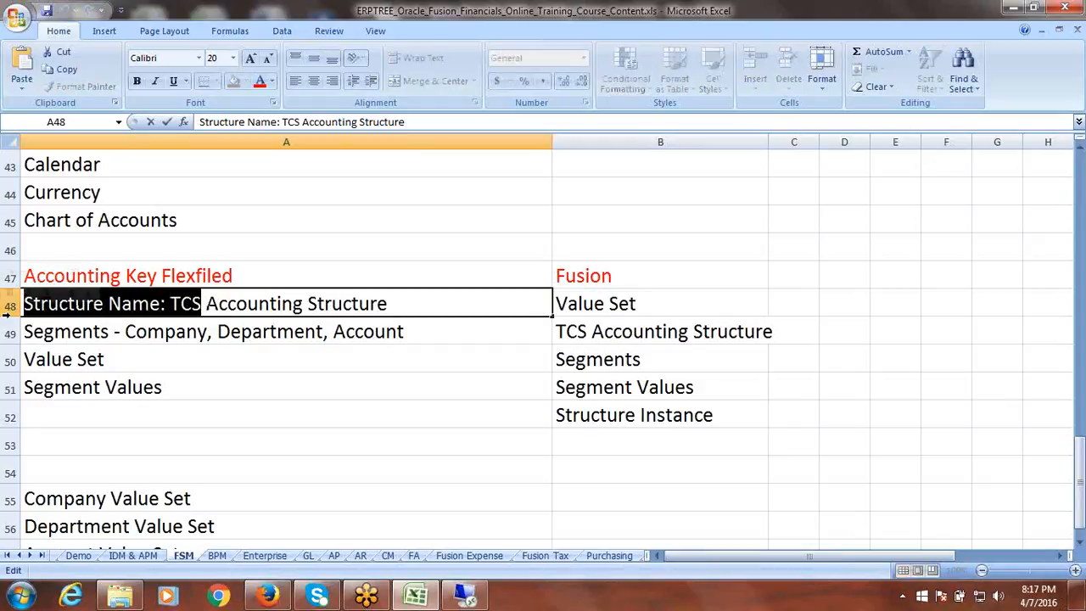
key(Delete)
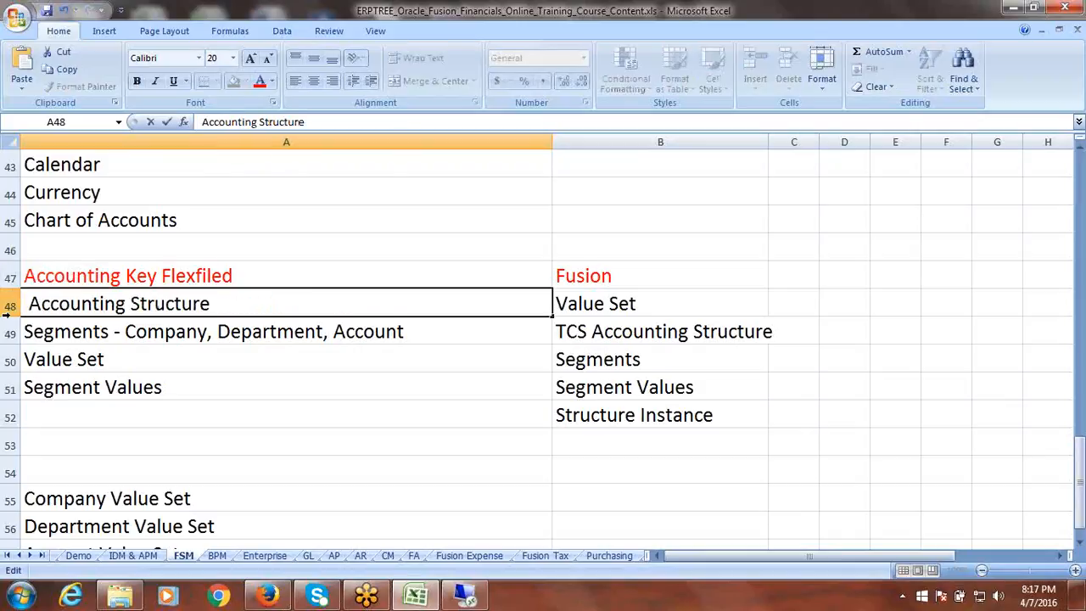
text(Organiz)
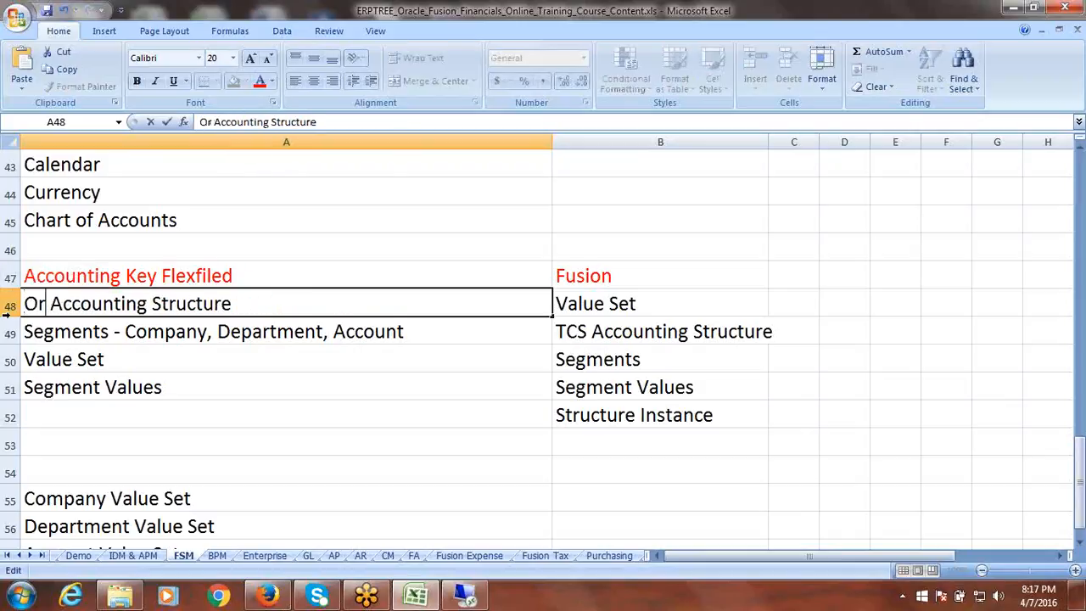
text(ation)
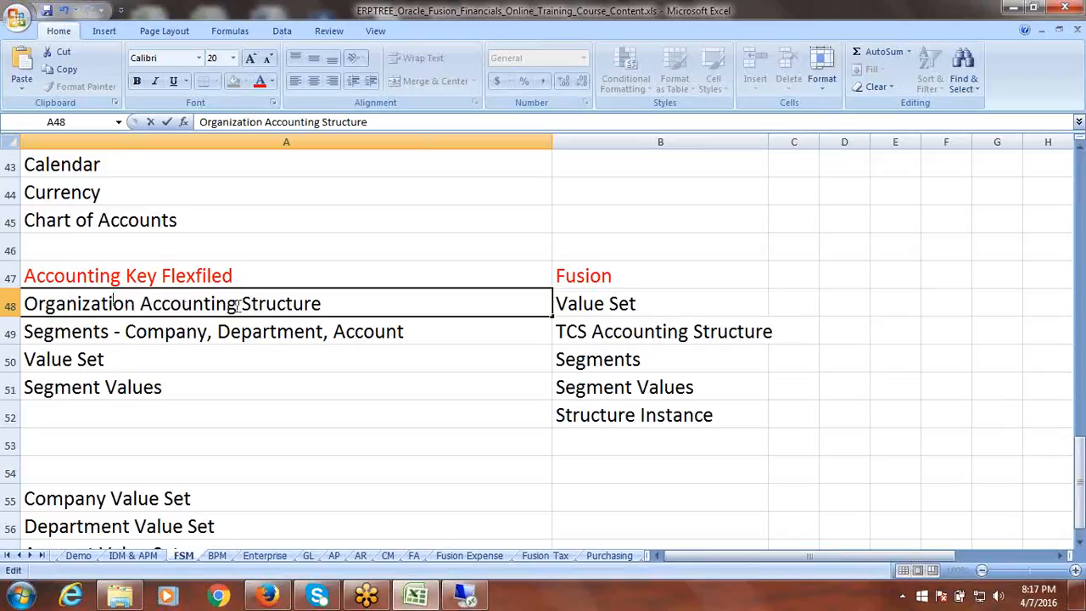
drag(237, 303, 141, 303)
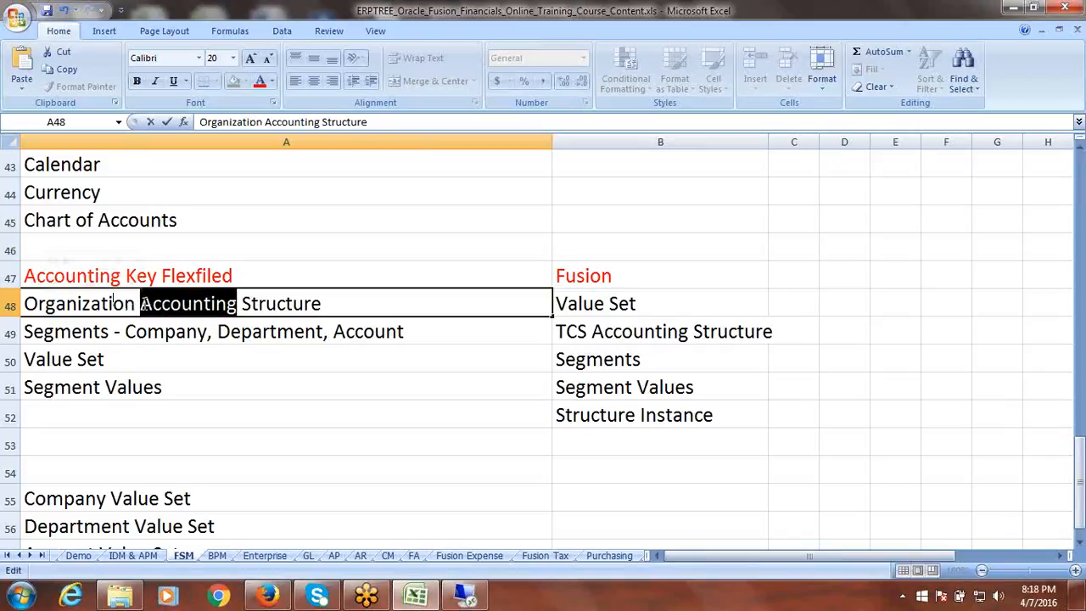
key(BackSpace)
key(BackSpace)
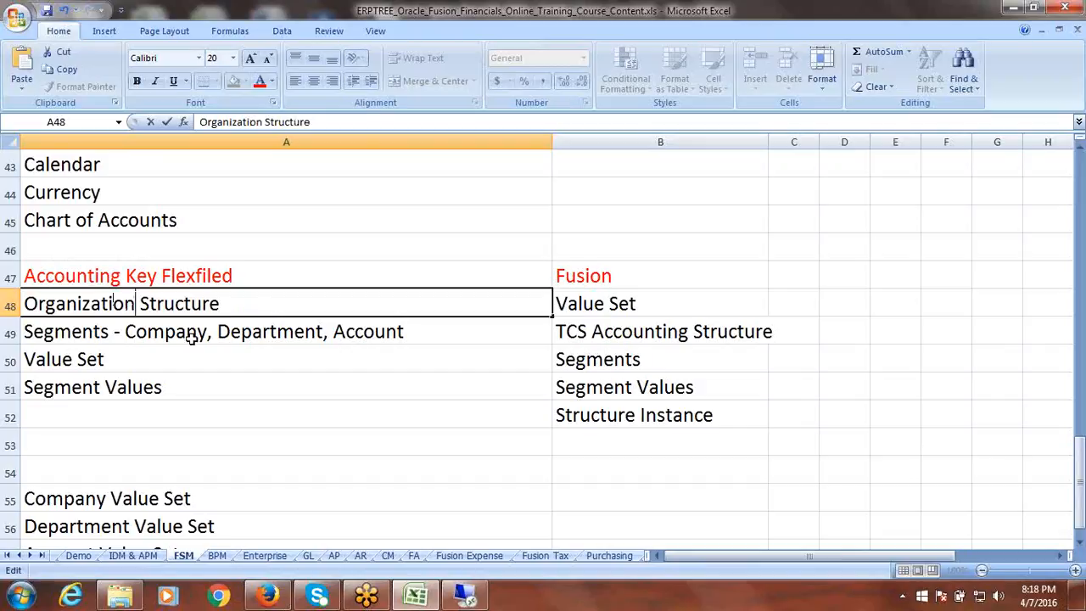
Replace the contents of cell A49 with just "Segments"
click(192, 337)
text(Seg)
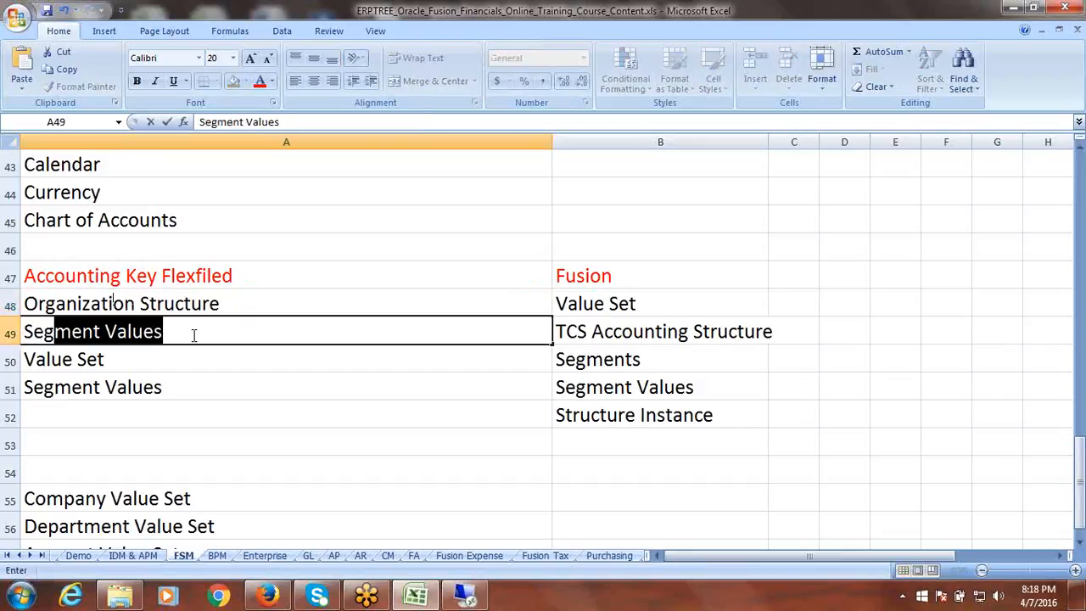
text(ments)
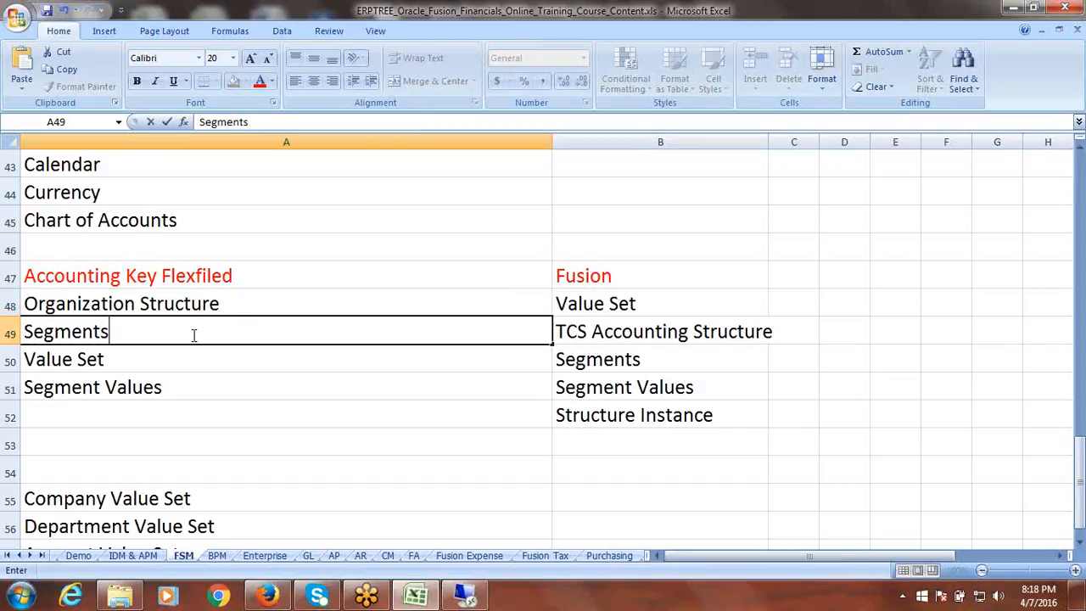
click(74, 363)
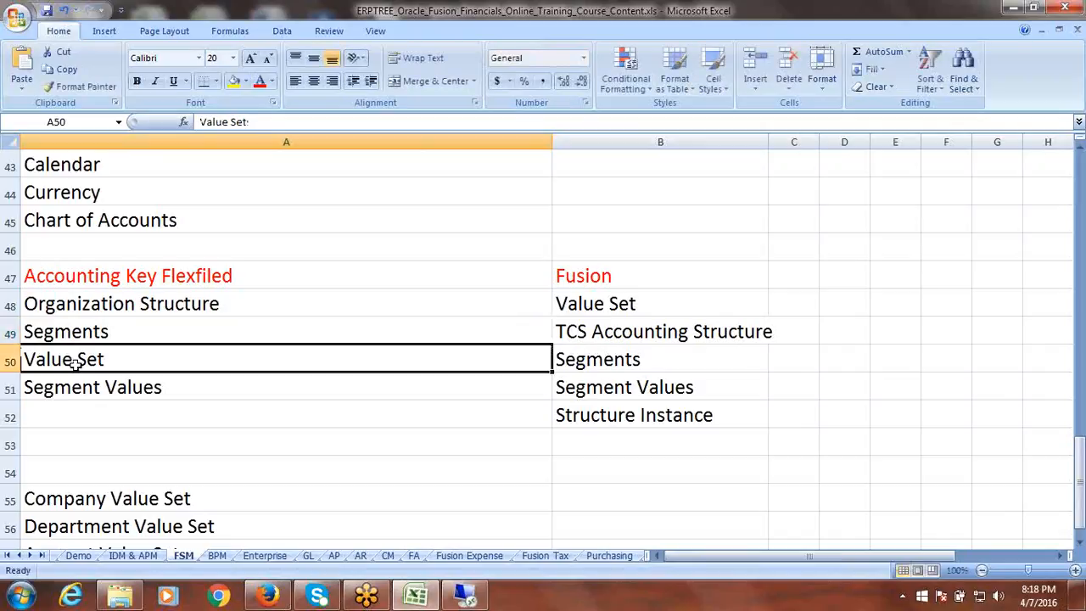
Replace the Segment Values entry in cell A51 with "Assign Value Sets to Segments"
click(100, 388)
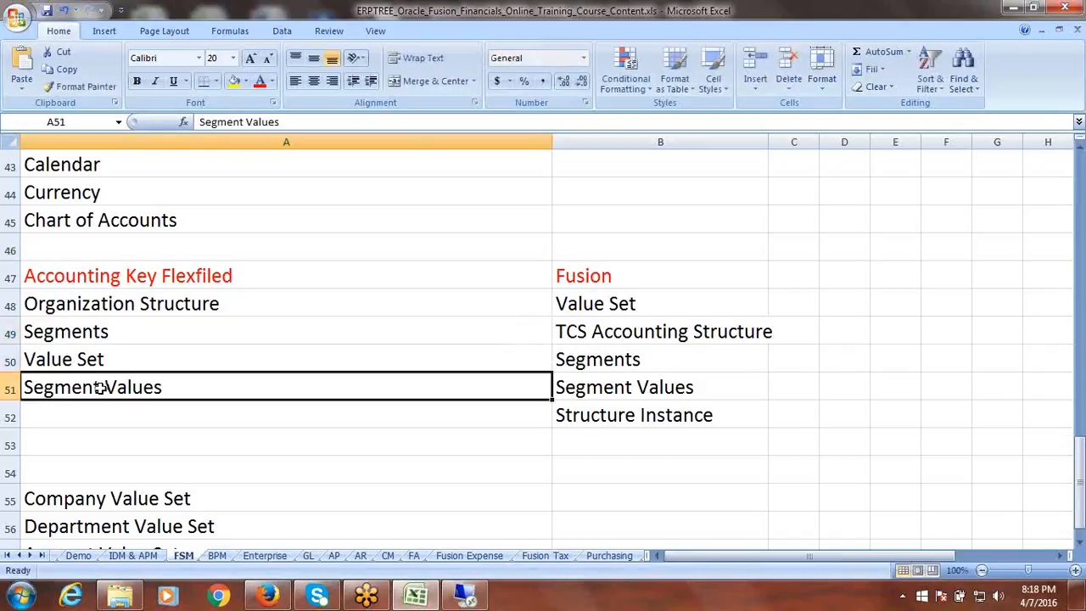
text(Assig)
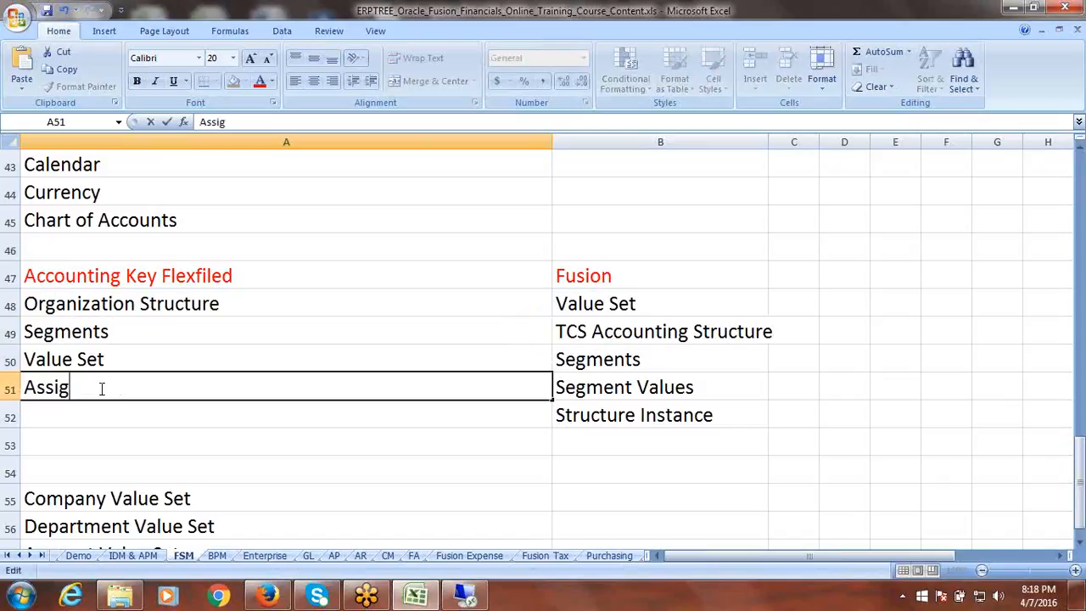
key(BackSpace)
text(gn Voalue Sets t)
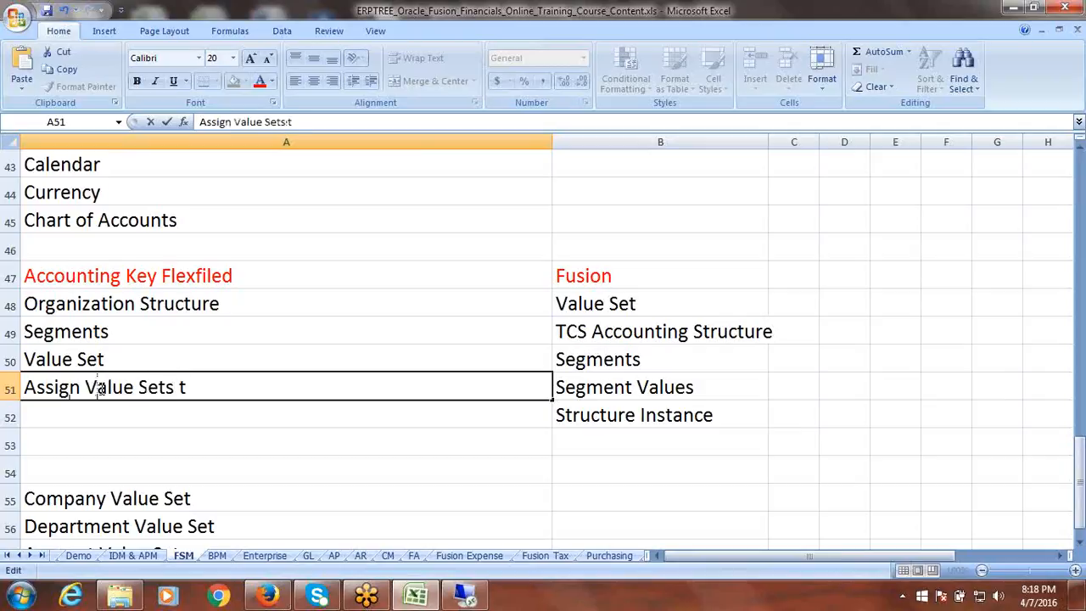
click(101, 387)
text(o)
key(BackSpace)
click(211, 389)
text(o Seg)
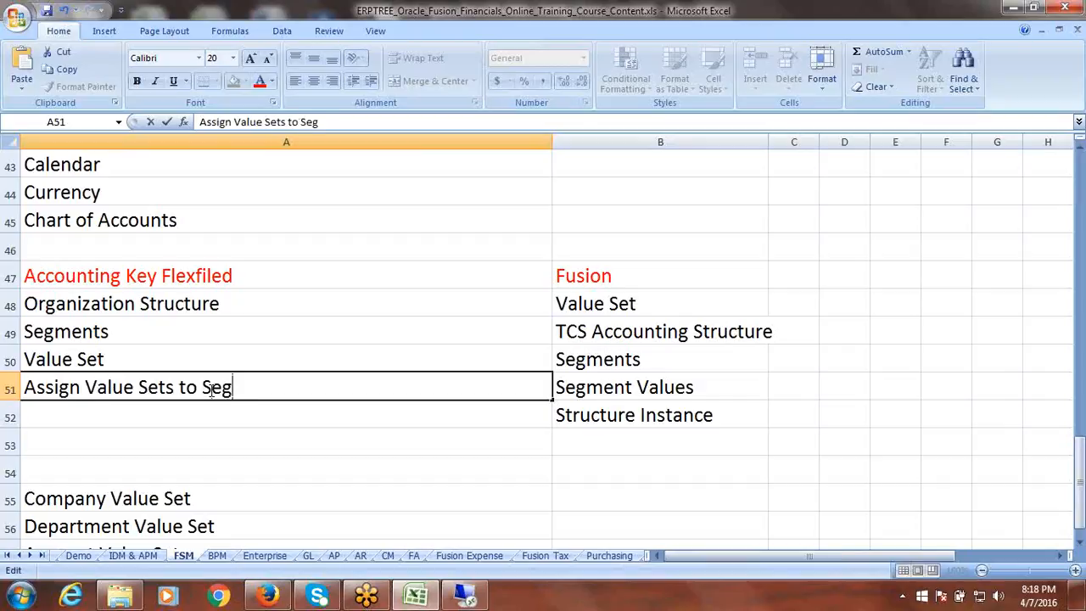
text(ments)
key(Return)
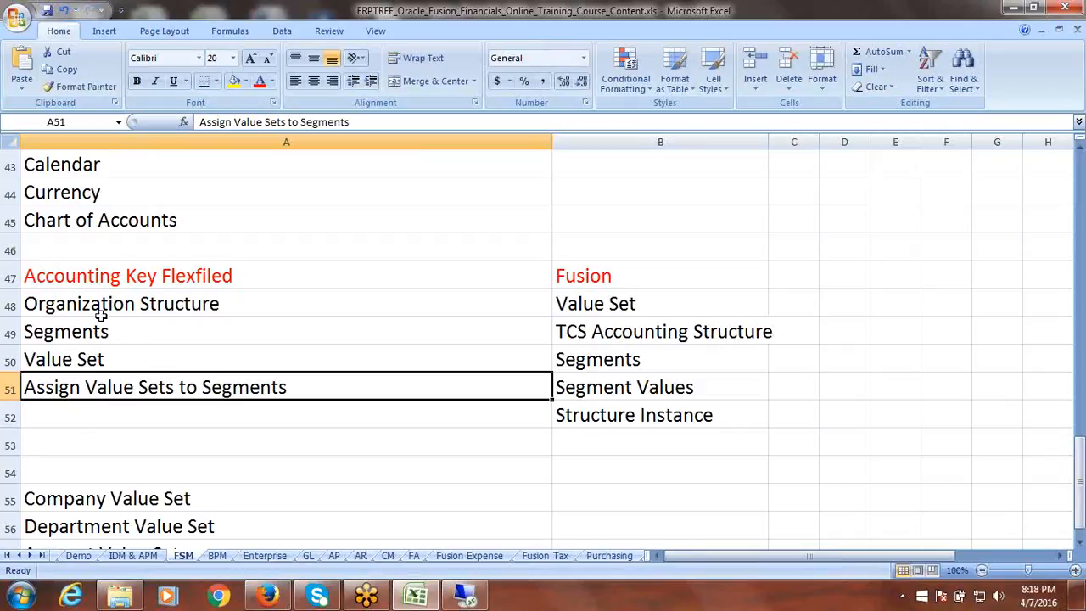
click(90, 222)
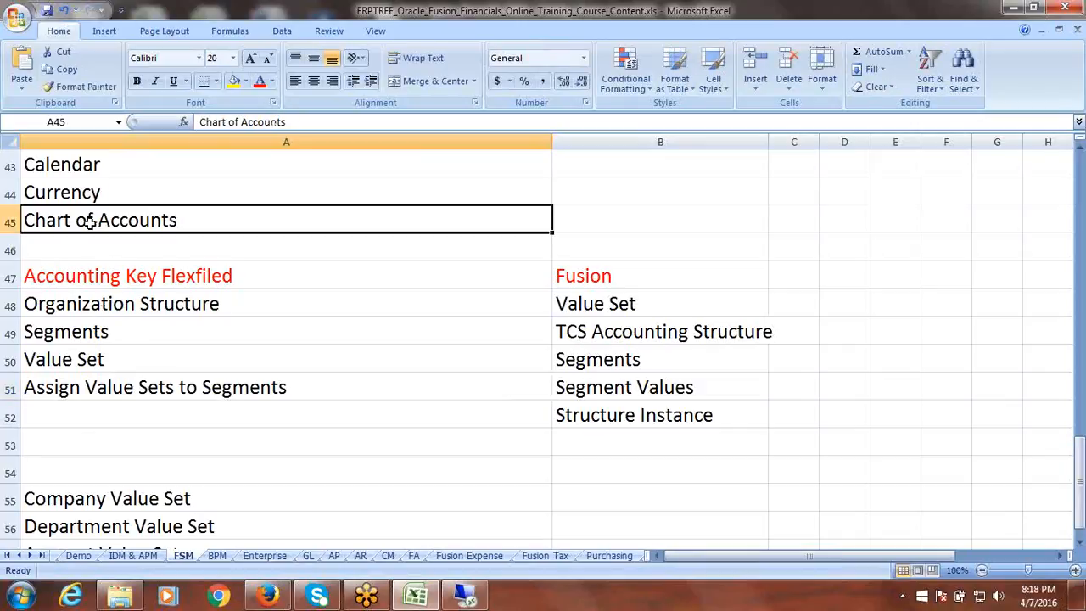
click(97, 307)
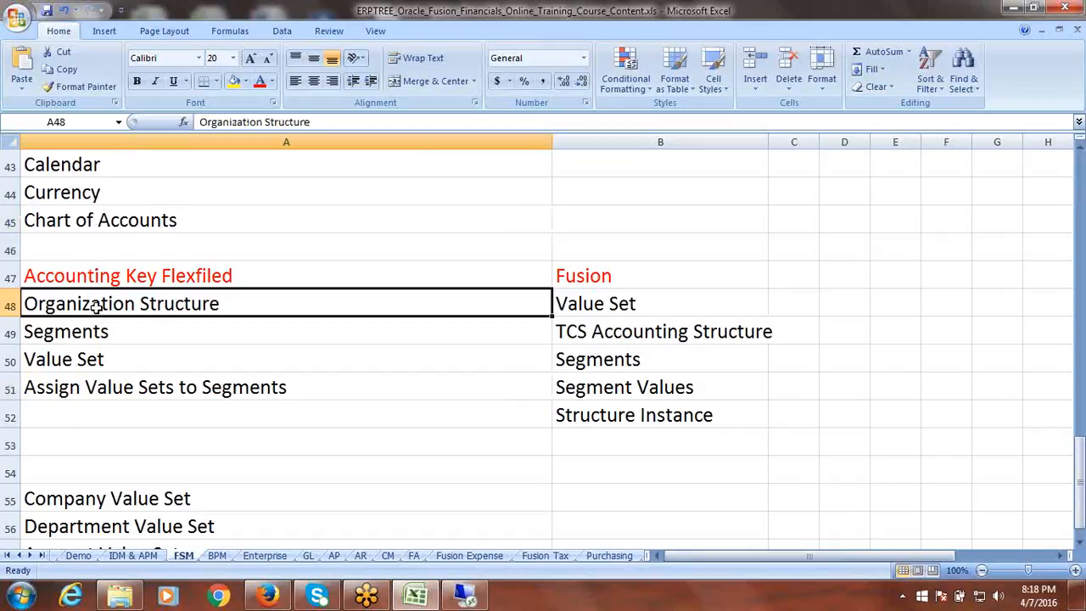
click(87, 331)
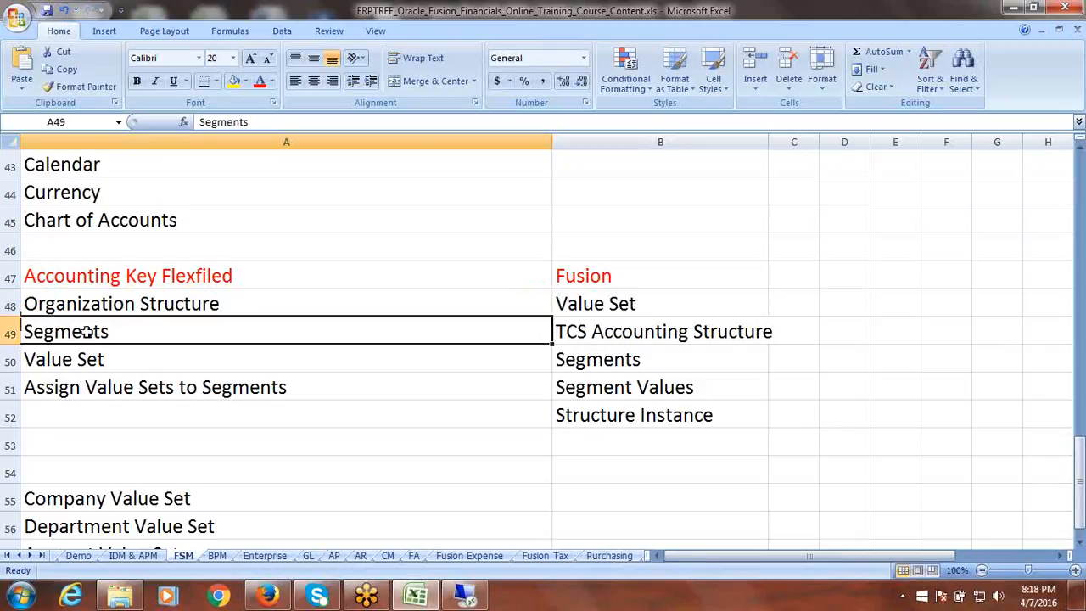
click(77, 361)
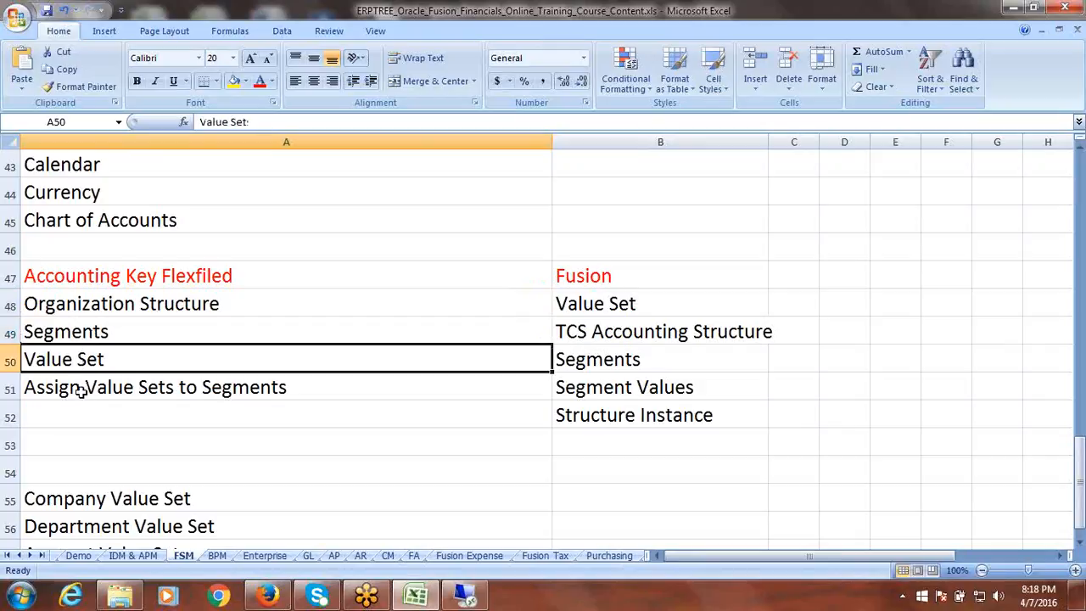
click(82, 390)
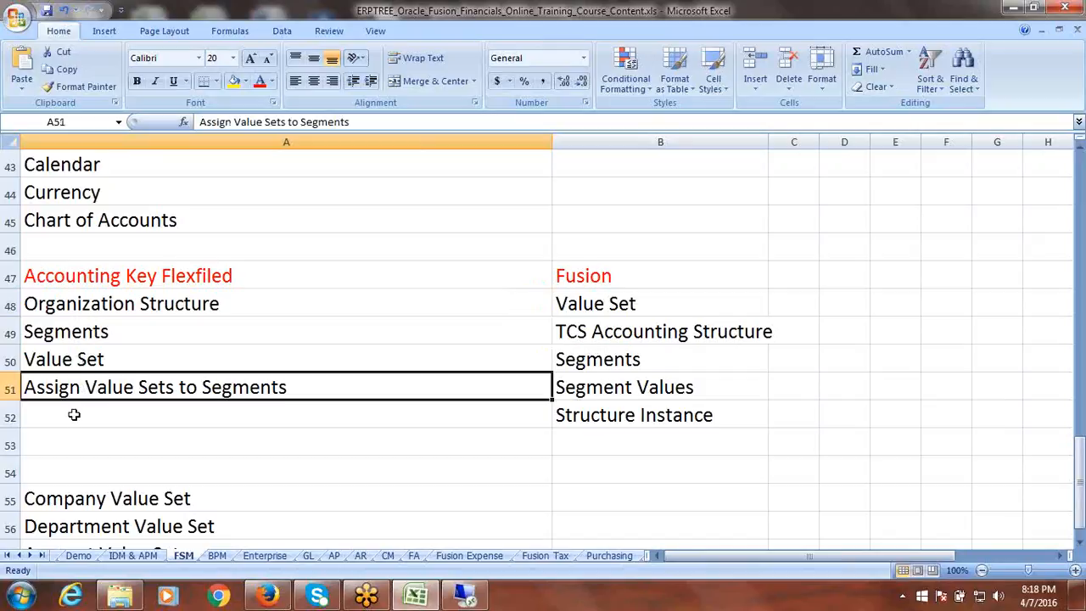
Enter "Create Segment Values" in the empty cell A52 below the value set assignment line
click(74, 414)
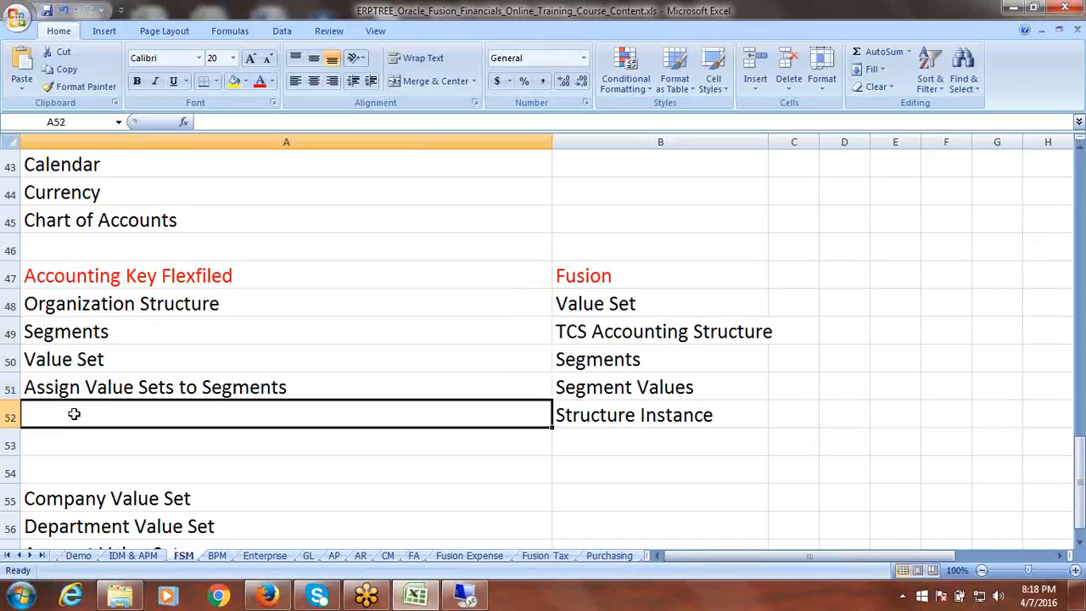
text(Create)
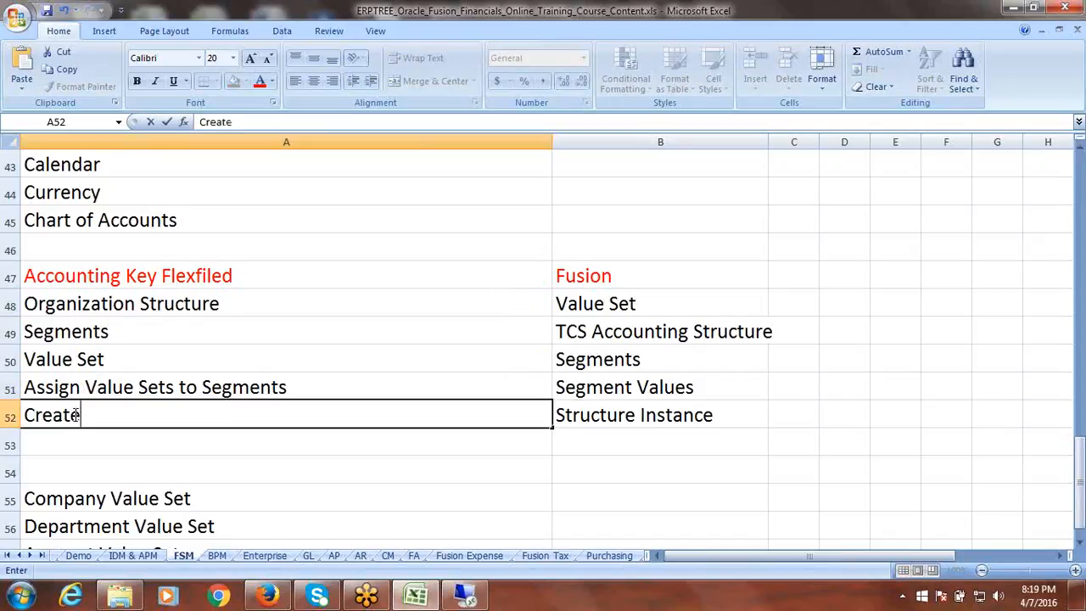
text( Segment )
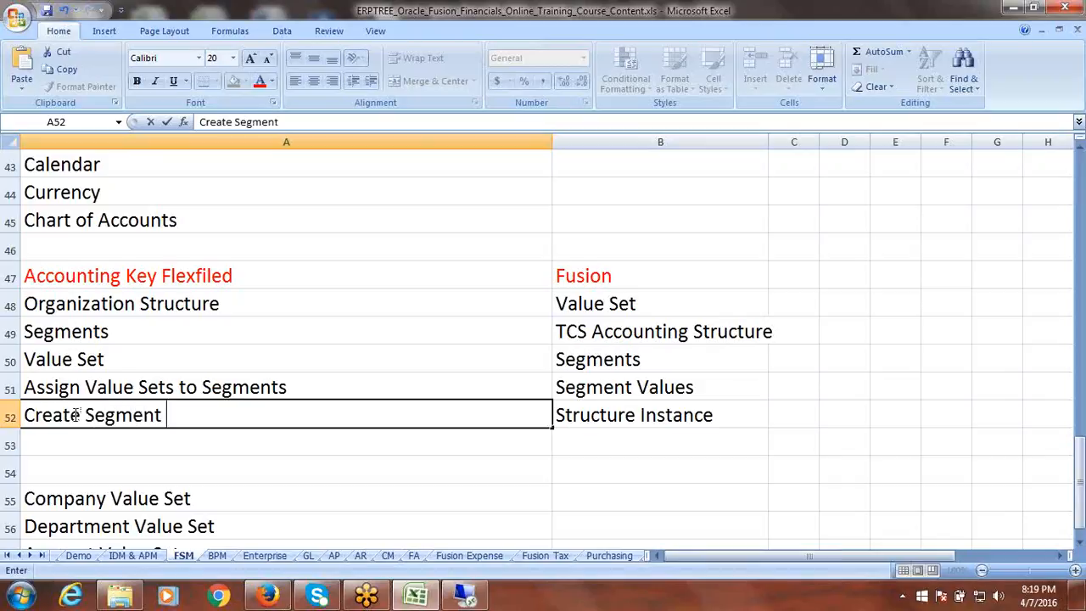
text(Values)
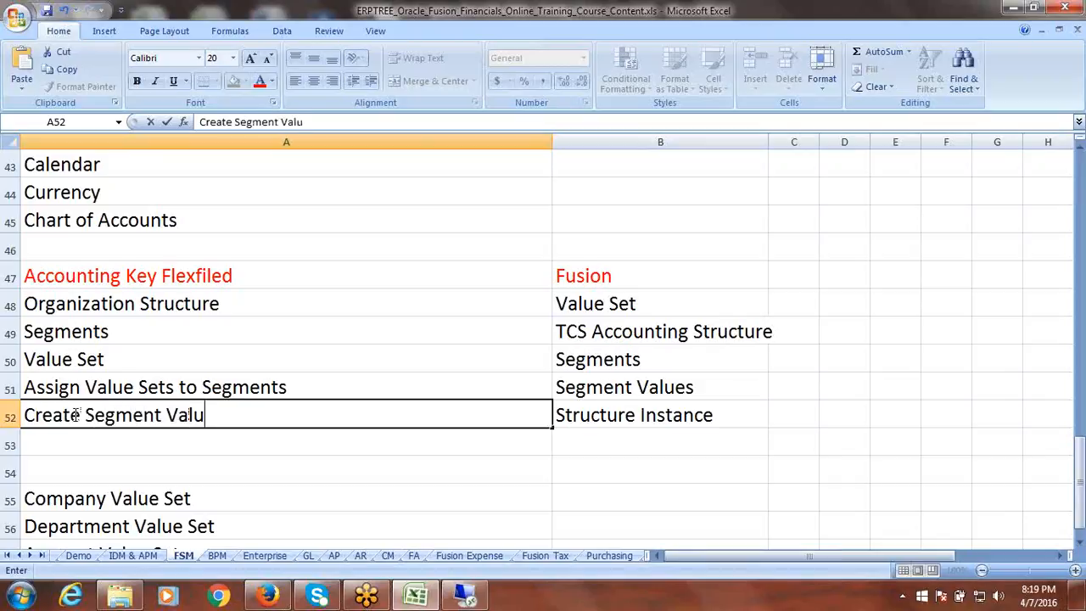
key(ctrl+Return)
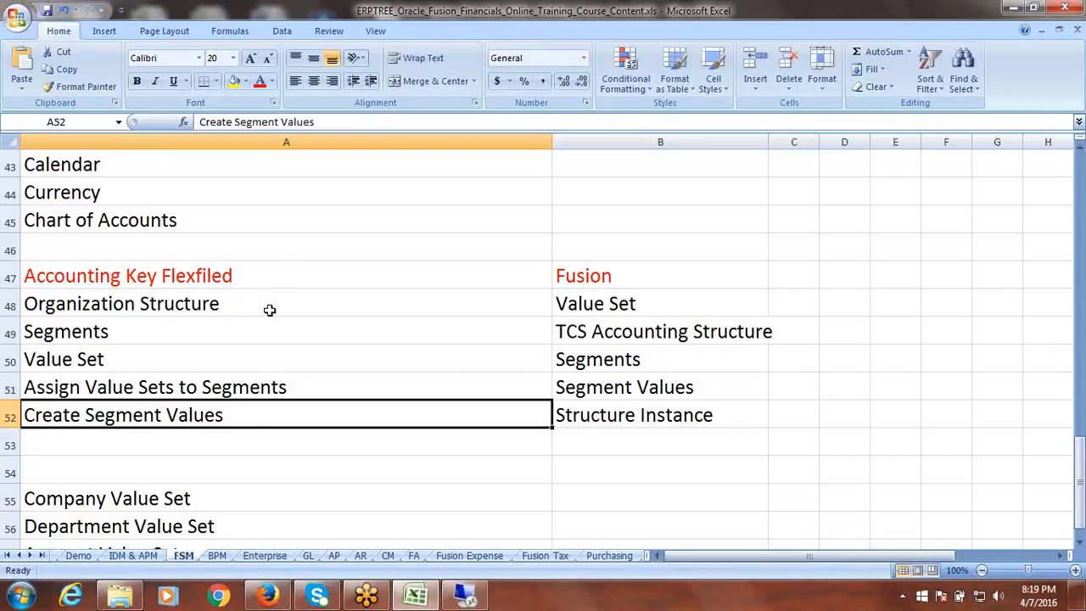
Append a long dashed arrow starting with "<" and the text "Flexfield Qualifiers" to Segments in cell A49
click(251, 330)
double_click(251, 330)
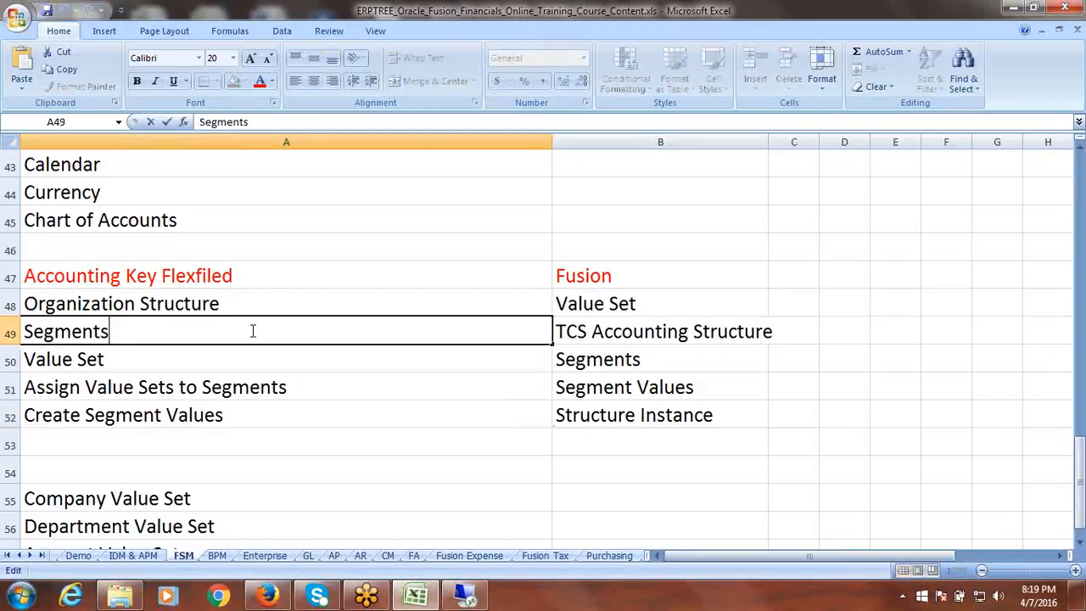
text(<------------------------------)
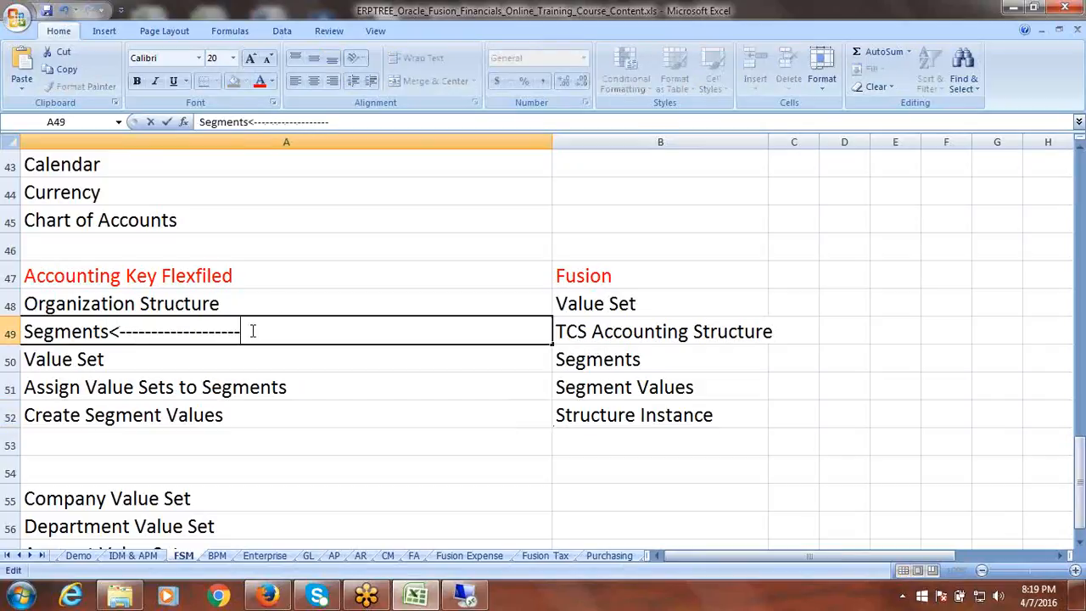
text(Flexfie)
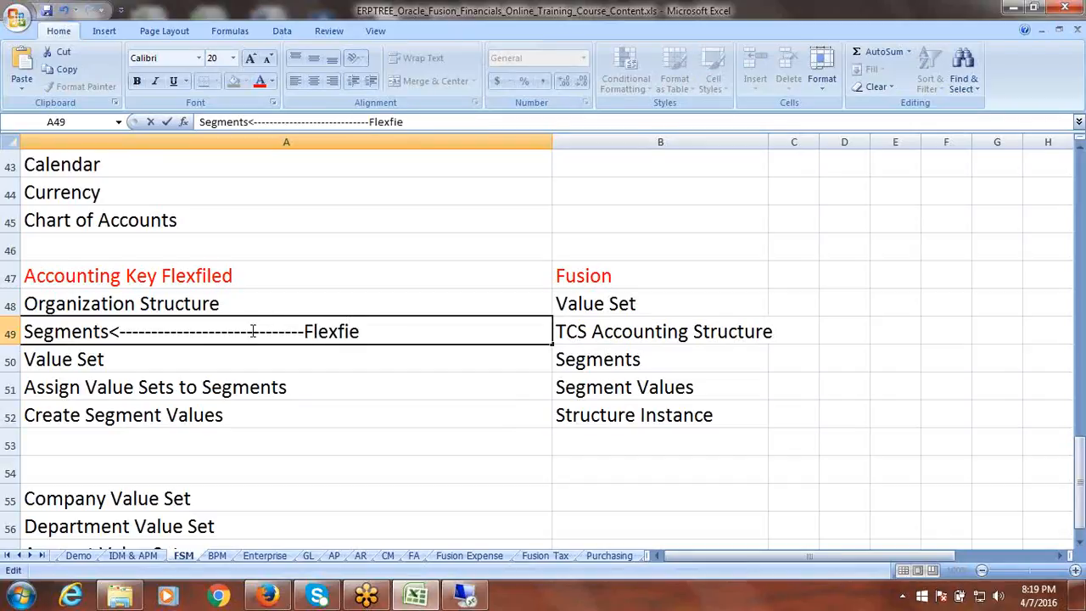
text(ld Qualifiers)
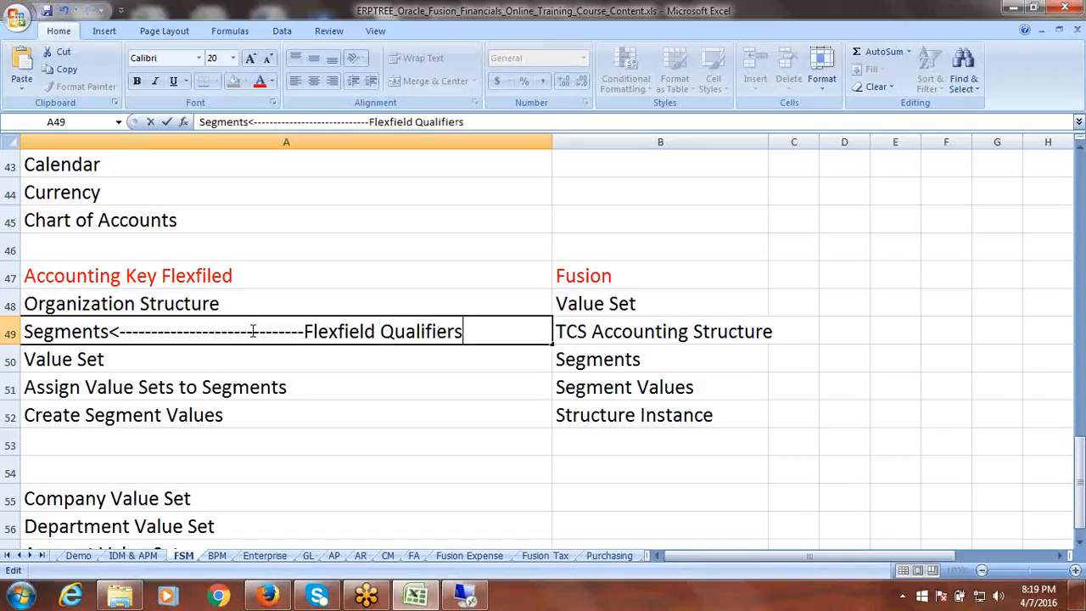
key(ctrl+Return)
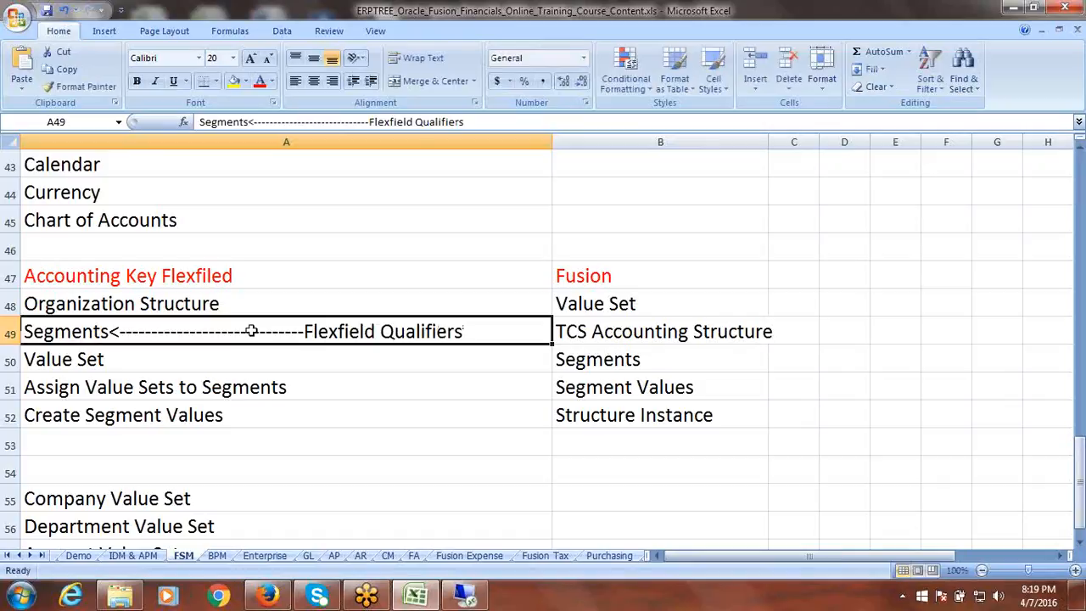
Append a dashed arrow starting with "<" and the text "Segment Qulifiers" to Create Segment Values in cell A52
double_click(263, 414)
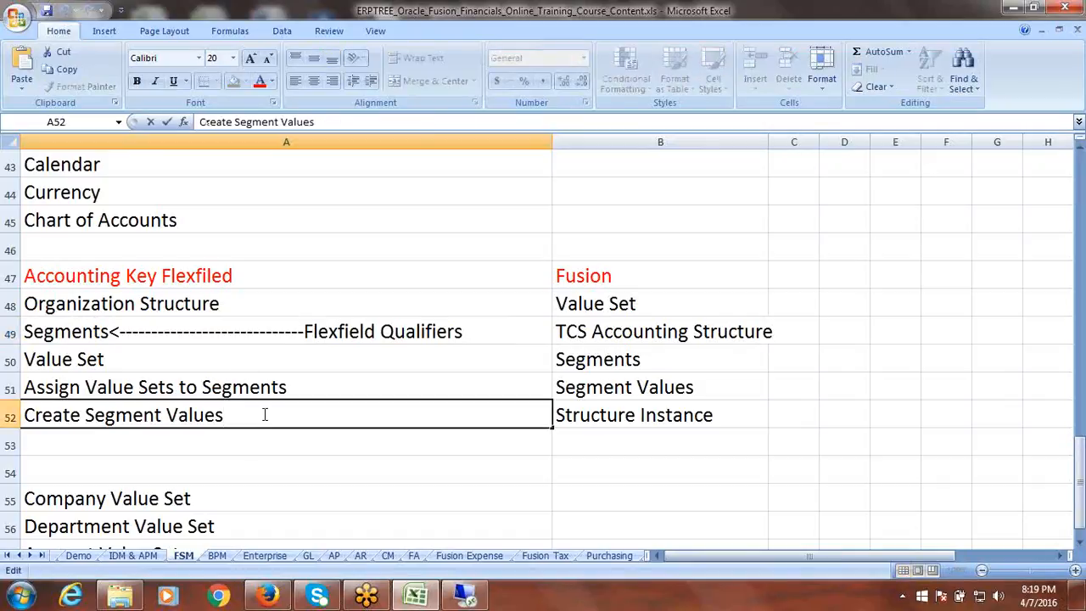
text(<---)
text(------------Se)
text(gment)
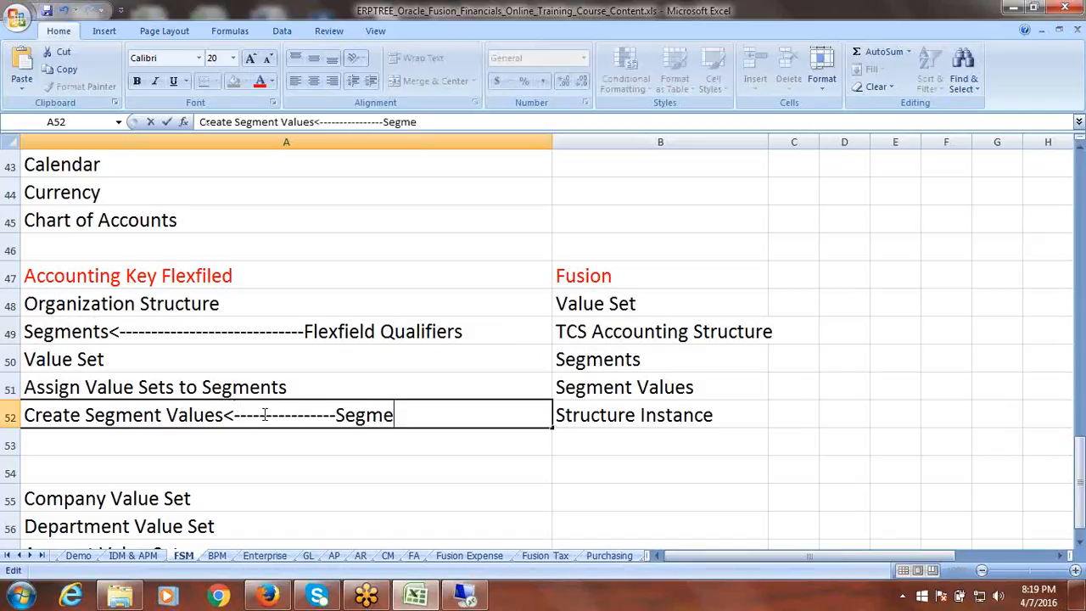
text( Qul)
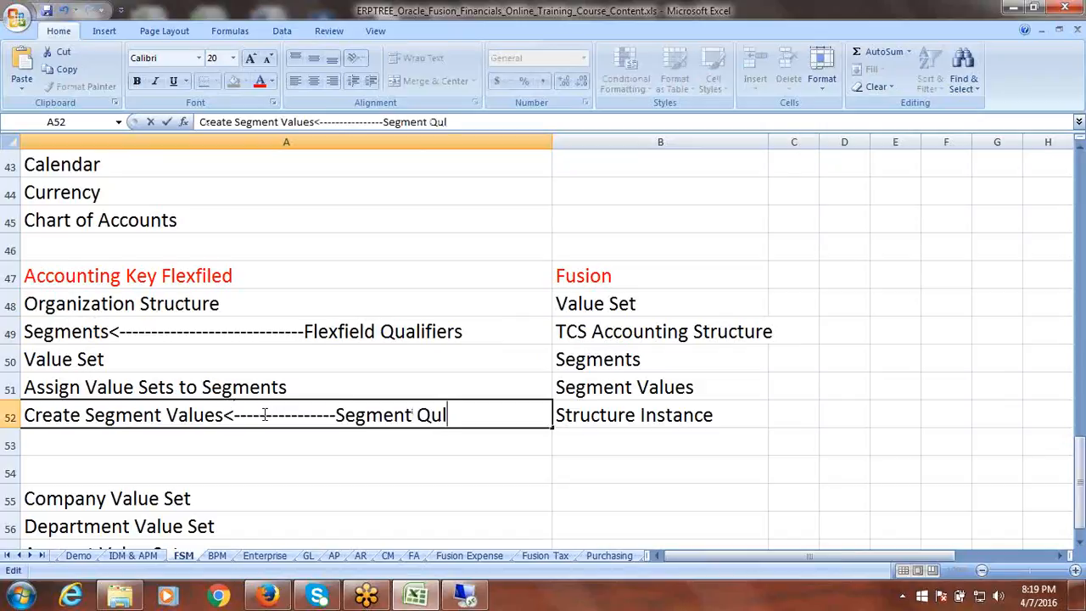
text(ifiers)
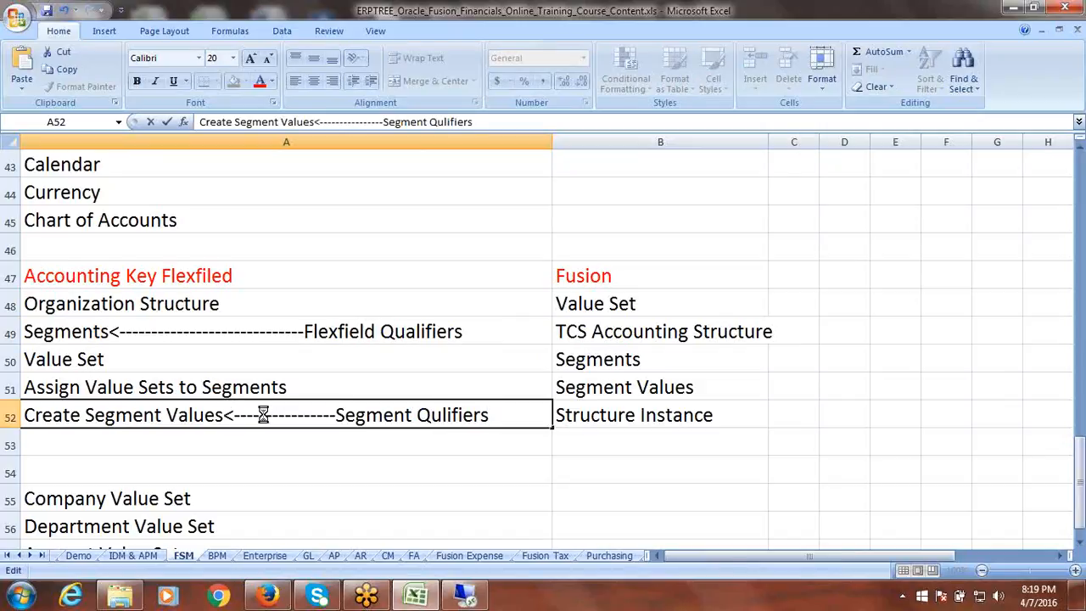
key(ctrl+Return)
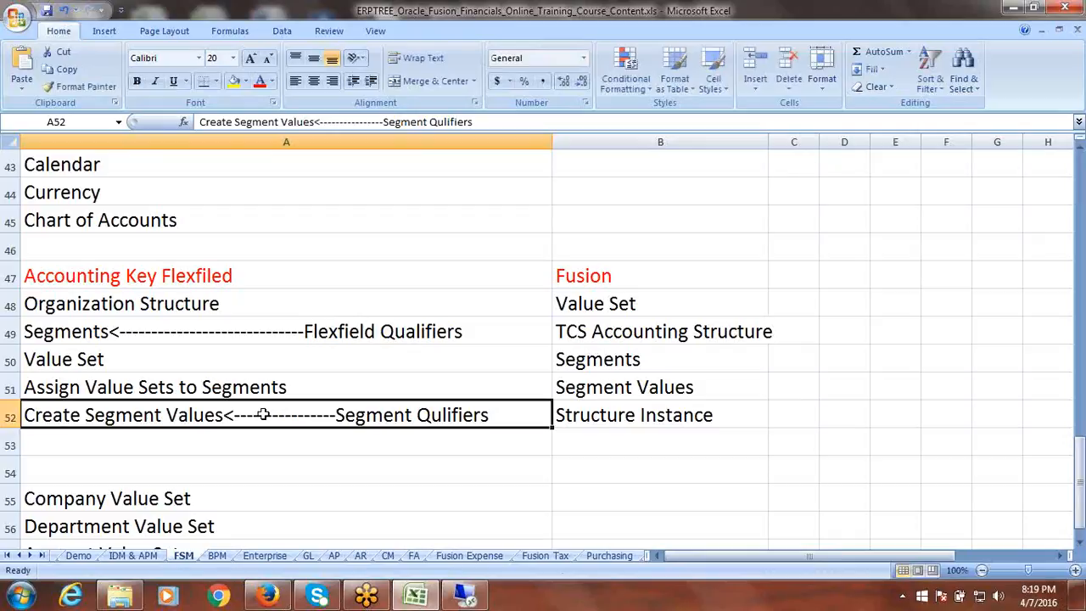
click(600, 309)
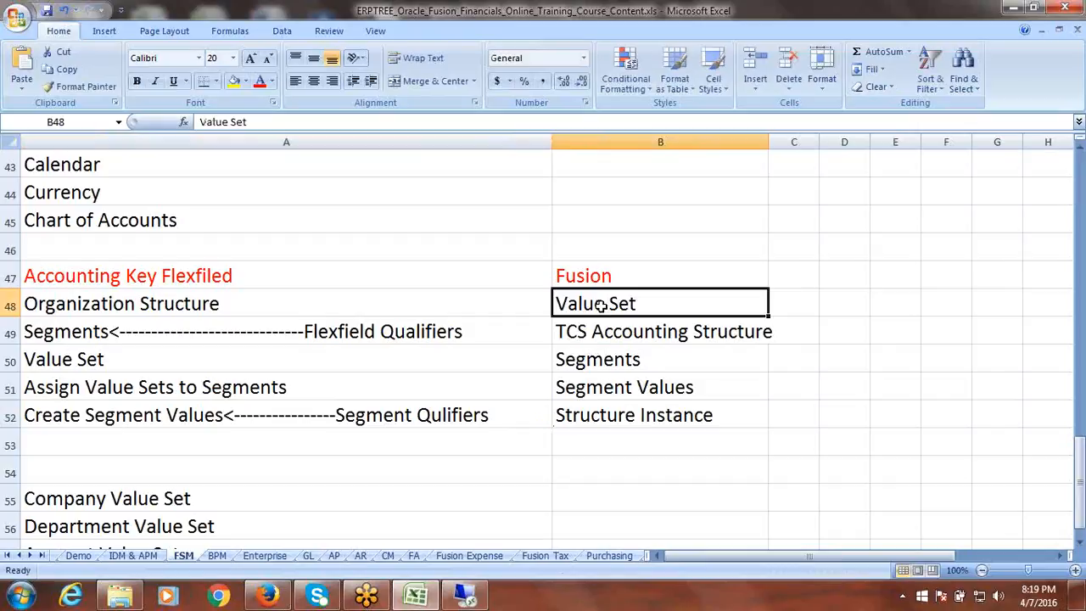
click(597, 363)
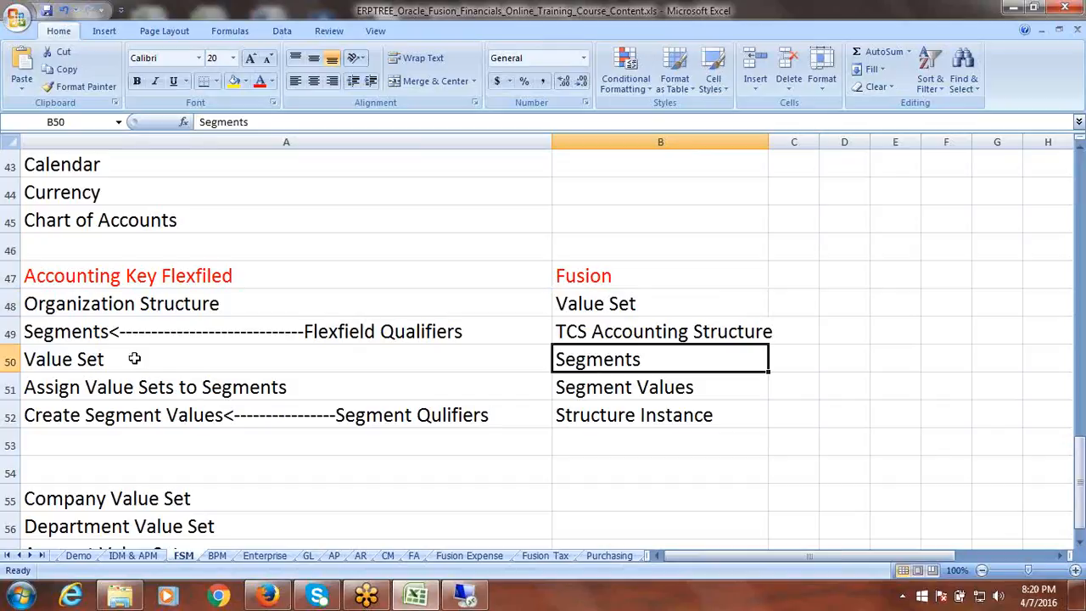
click(583, 305)
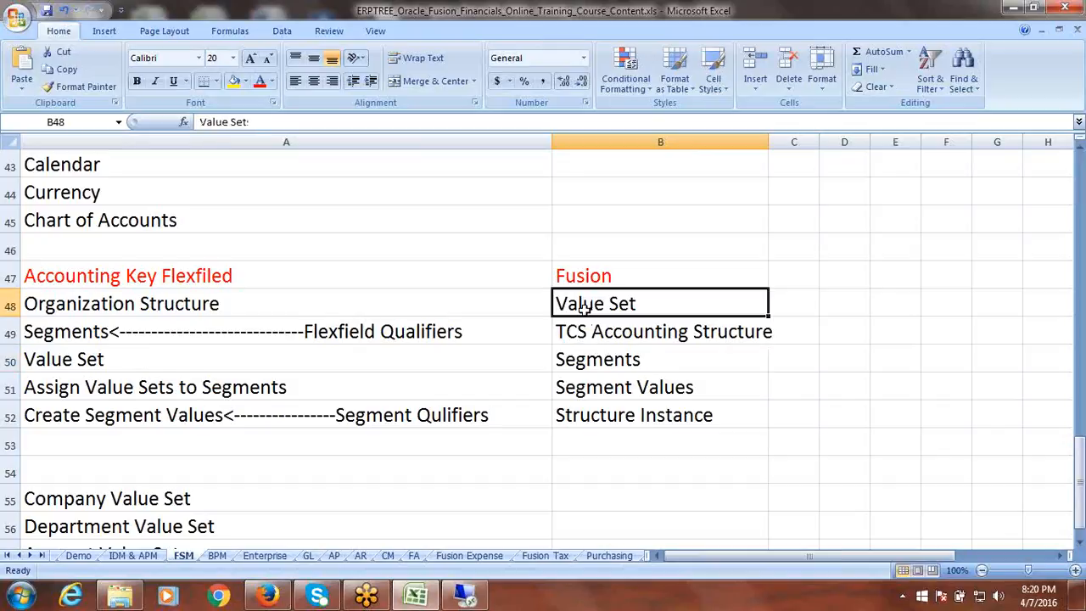
Copy the Organization Structure entry from cell A48 over the TCS Accounting Structure entry in cell B49
click(188, 308)
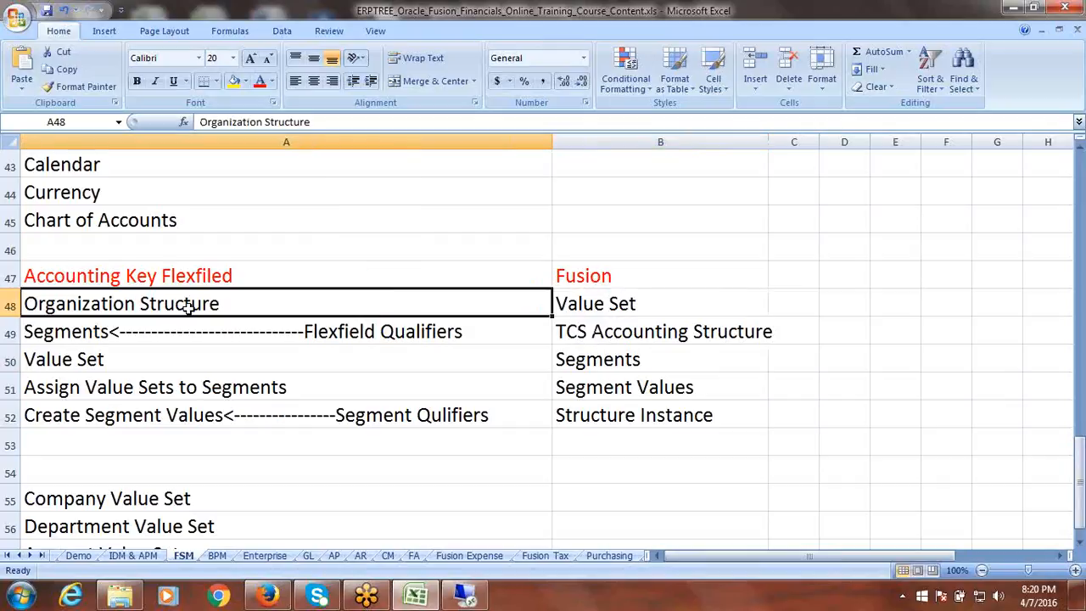
key(ctrl+c)
click(597, 332)
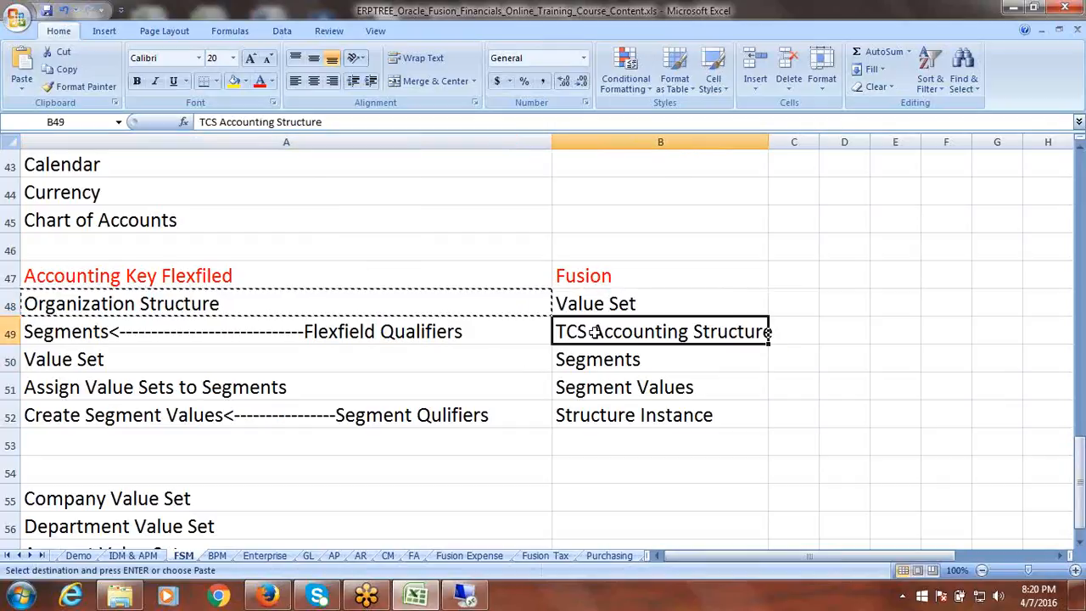
key(ctrl+v)
key(Escape)
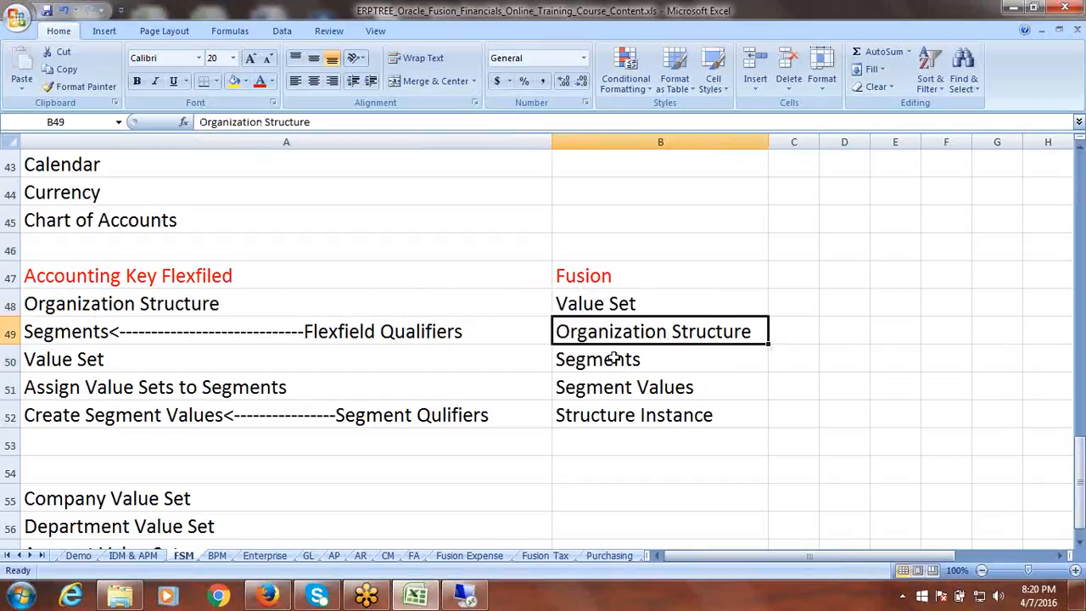
click(611, 358)
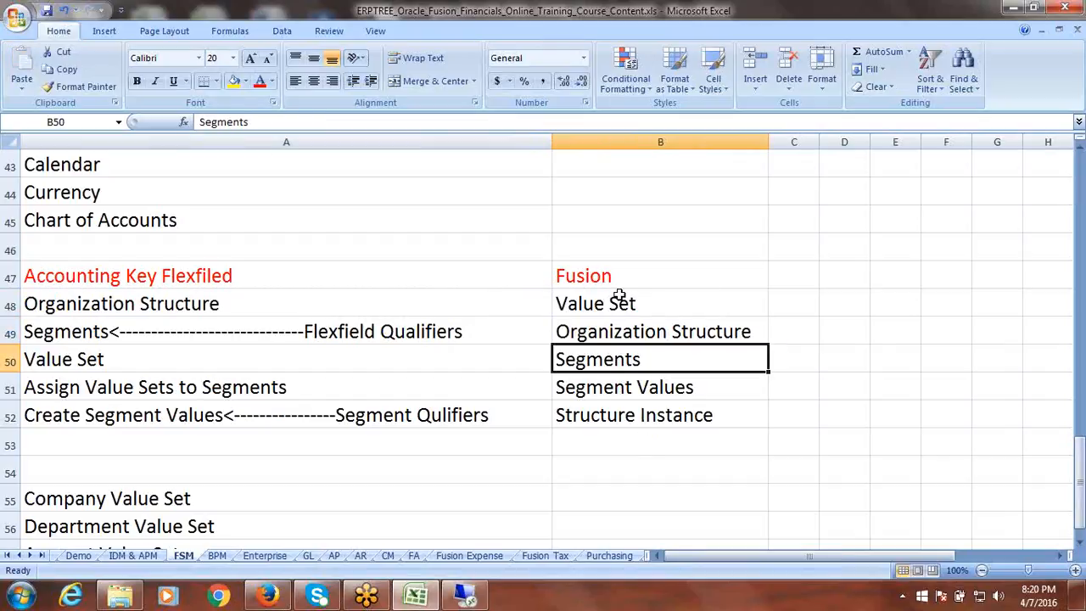
click(611, 387)
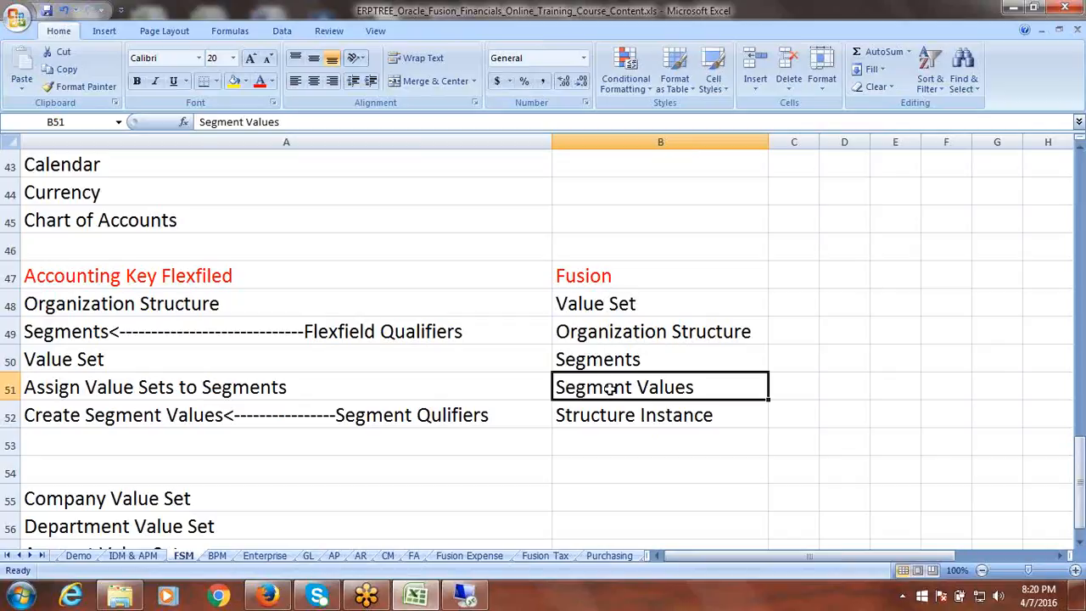
click(606, 364)
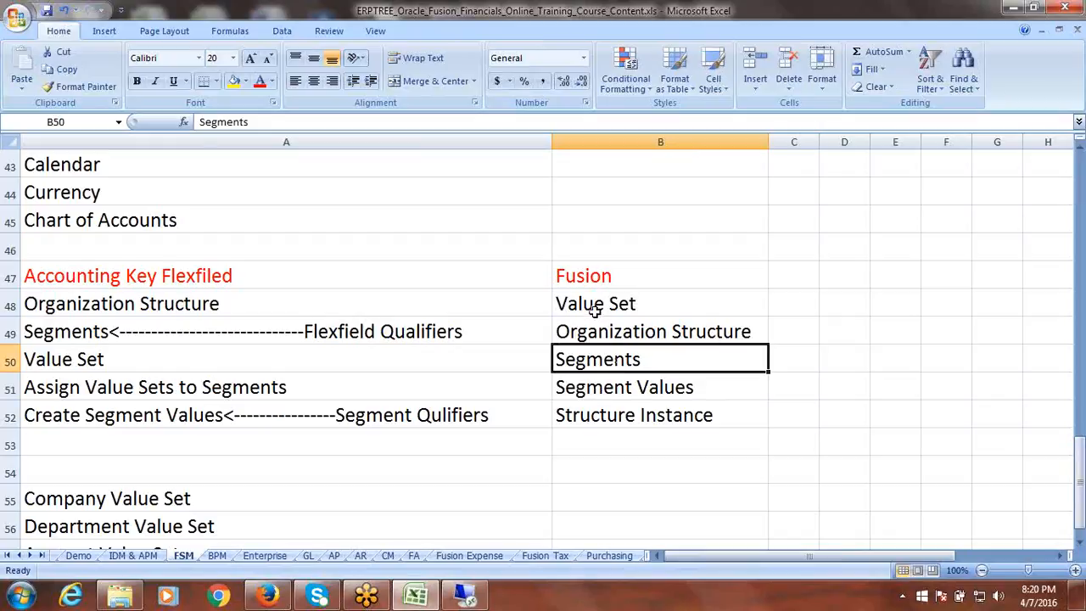
click(616, 388)
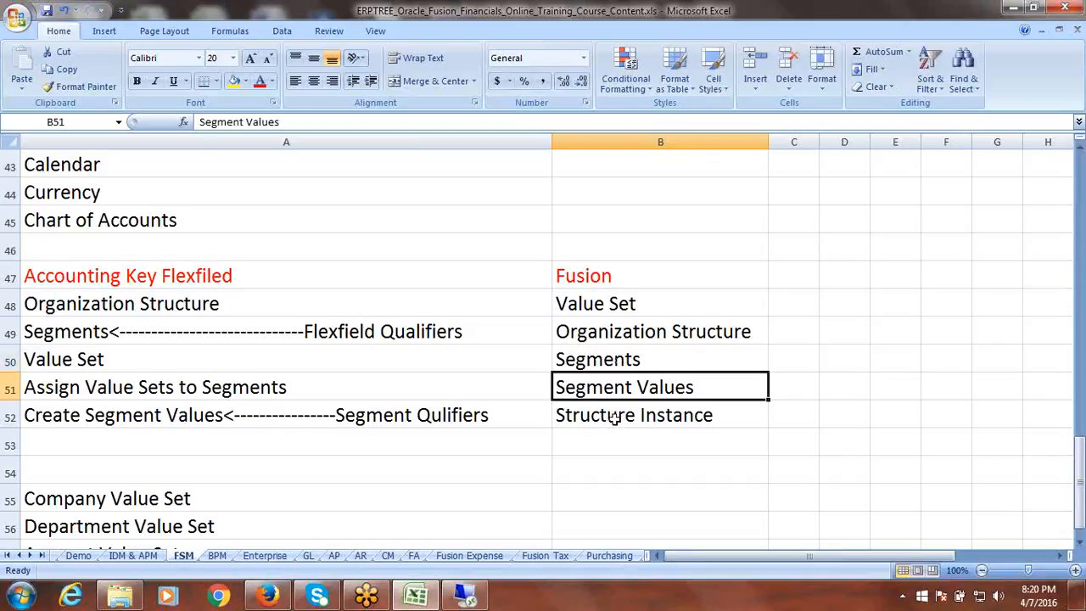
Put "Organization" in front of Structure Instance in cell B52 and fit column B to its contents
click(616, 416)
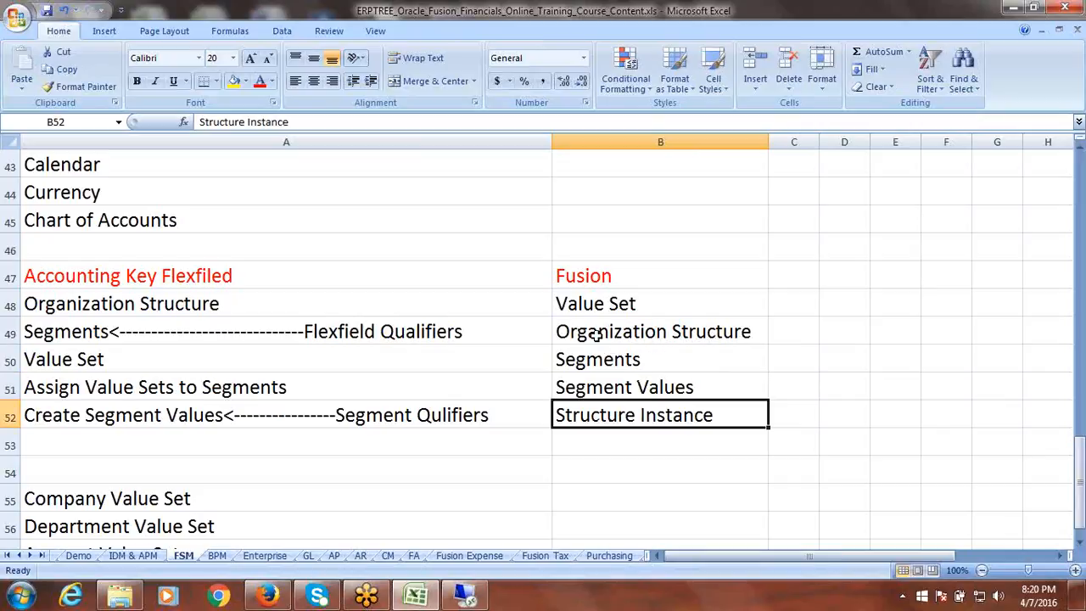
double_click(556, 417)
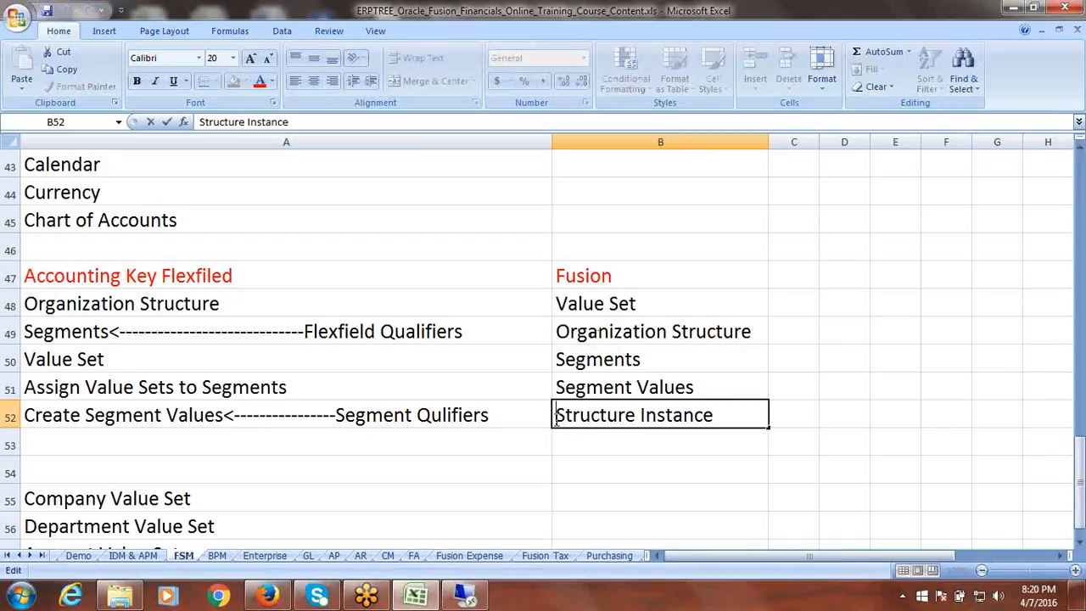
text(p)
key(BackSpace)
text(Orga)
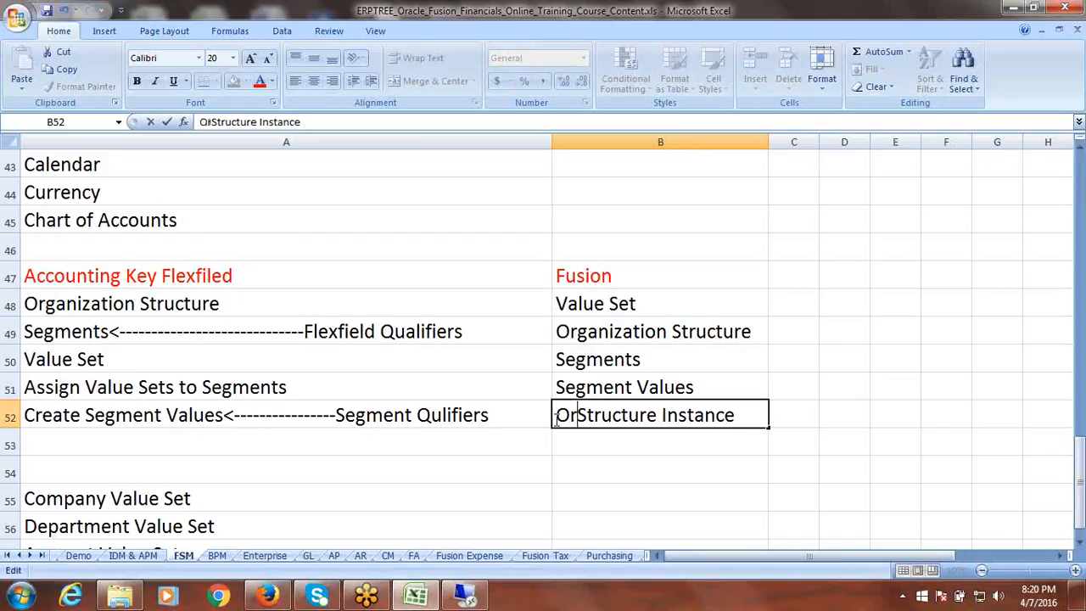
text(nization)
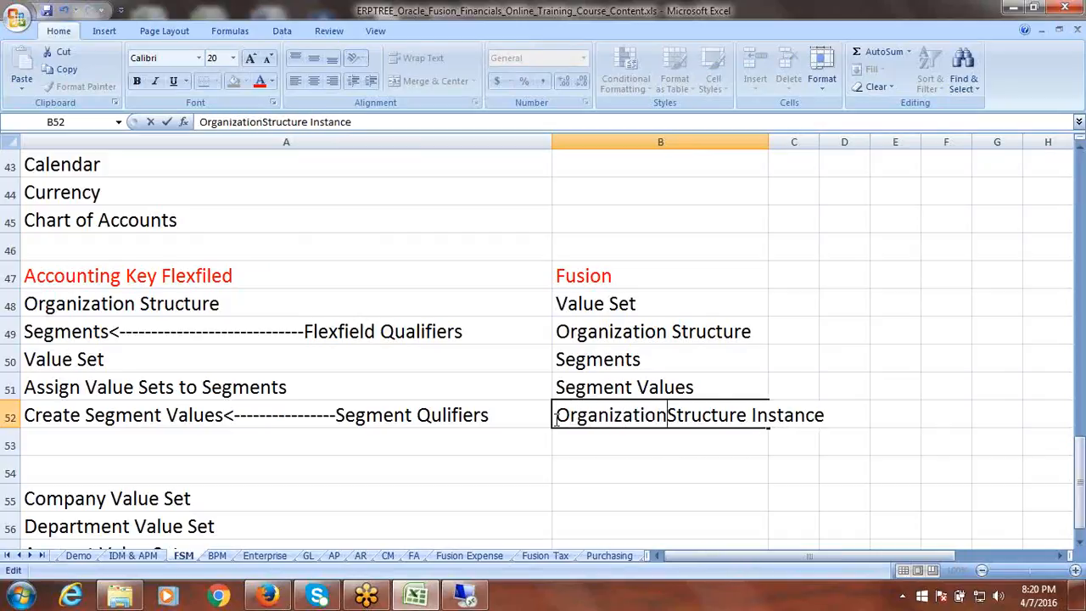
key(ctrl+Return)
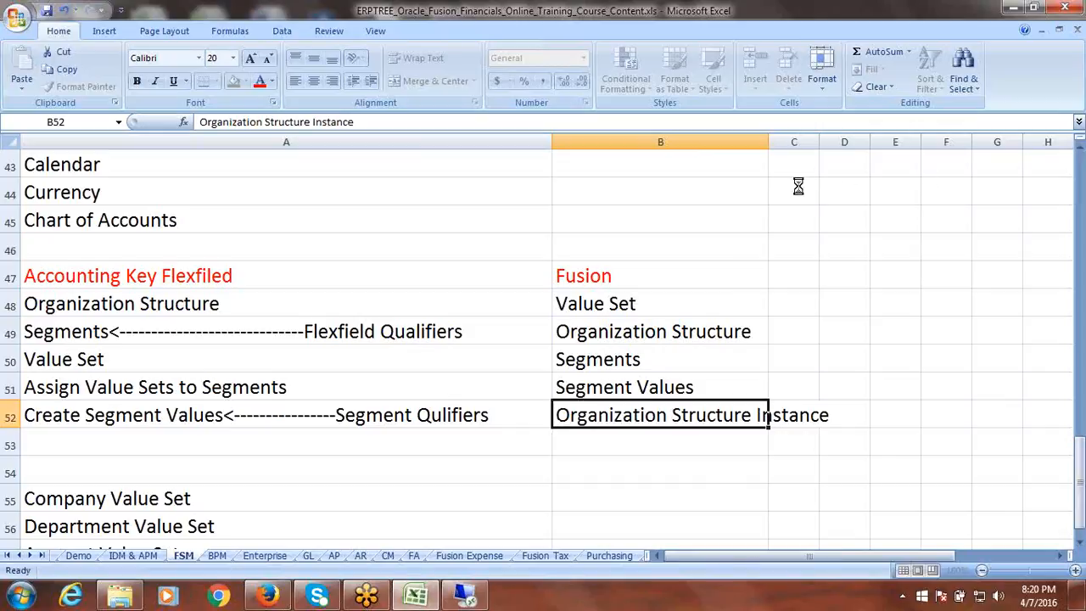
double_click(766, 146)
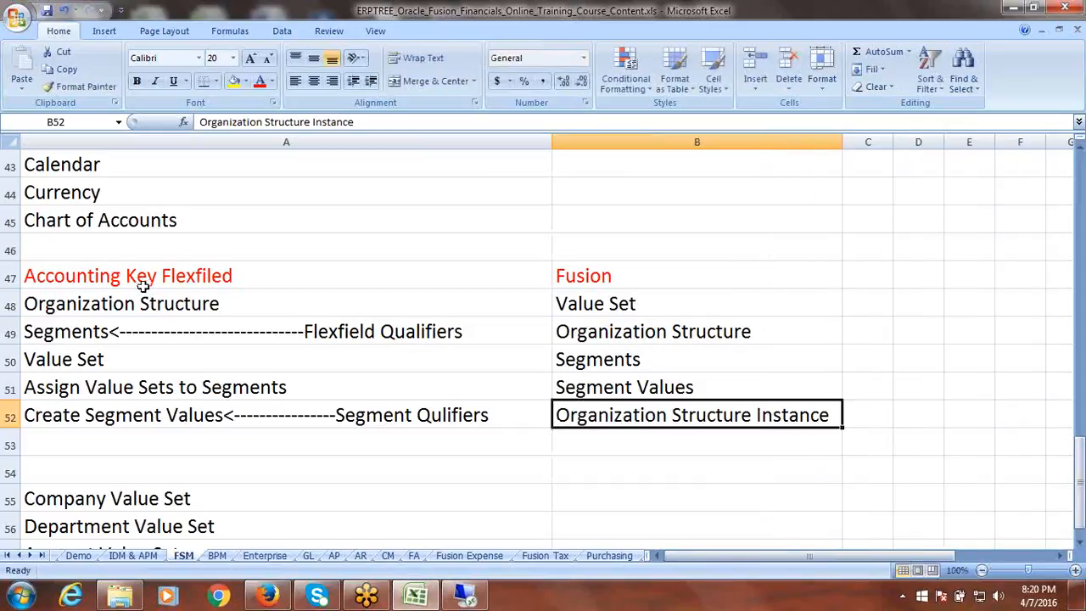
Append "- EBS" to the Accounting Key Flexfiled heading in cell A47 and save the workbook
double_click(274, 275)
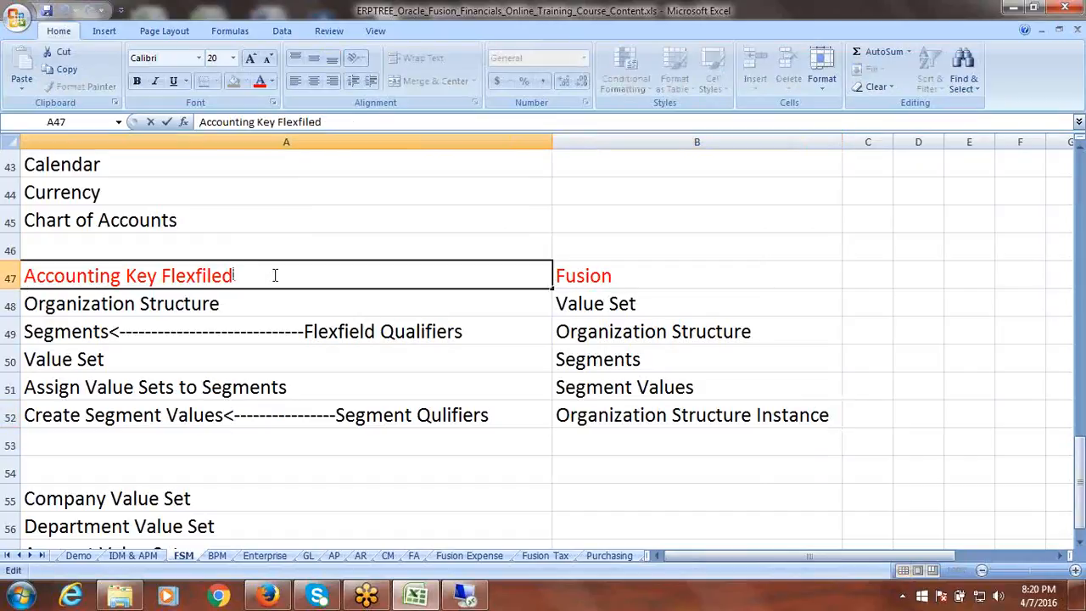
text(- EBS)
key(ctrl+s)
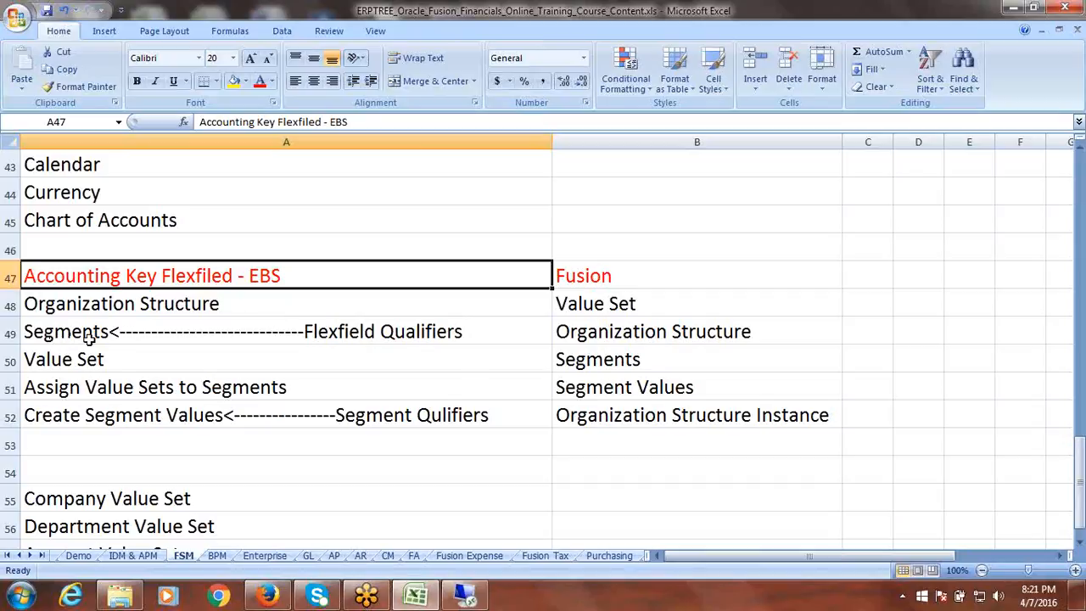
Append a dashed arrow starting with "<" and the text "Segment Lable" to Segments in cell B50, and widen column B to fit
click(624, 357)
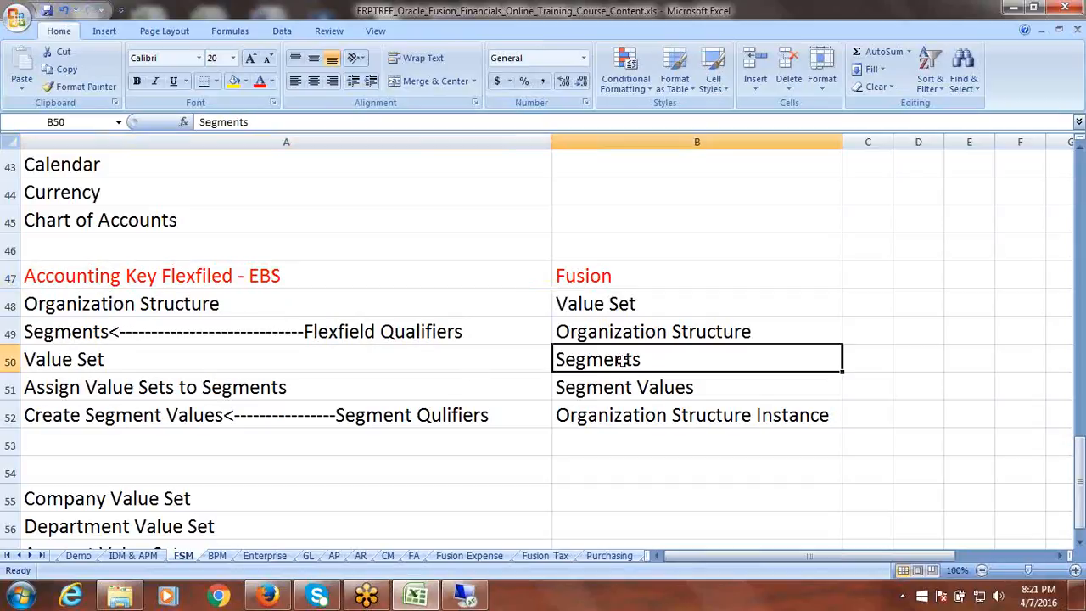
double_click(672, 359)
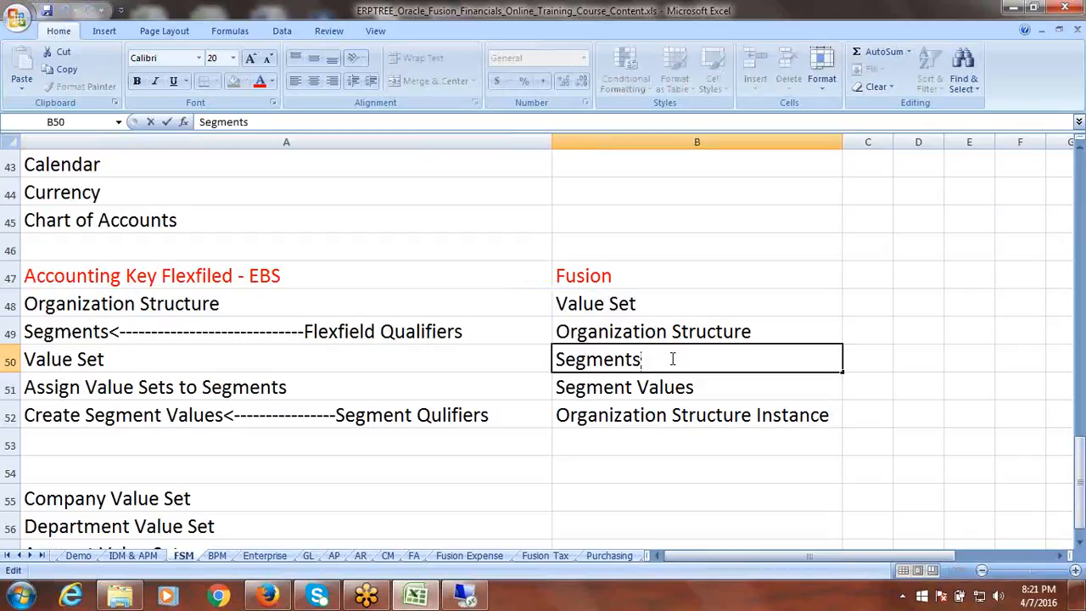
text(<------------s)
key(BackSpace)
text(Segment )
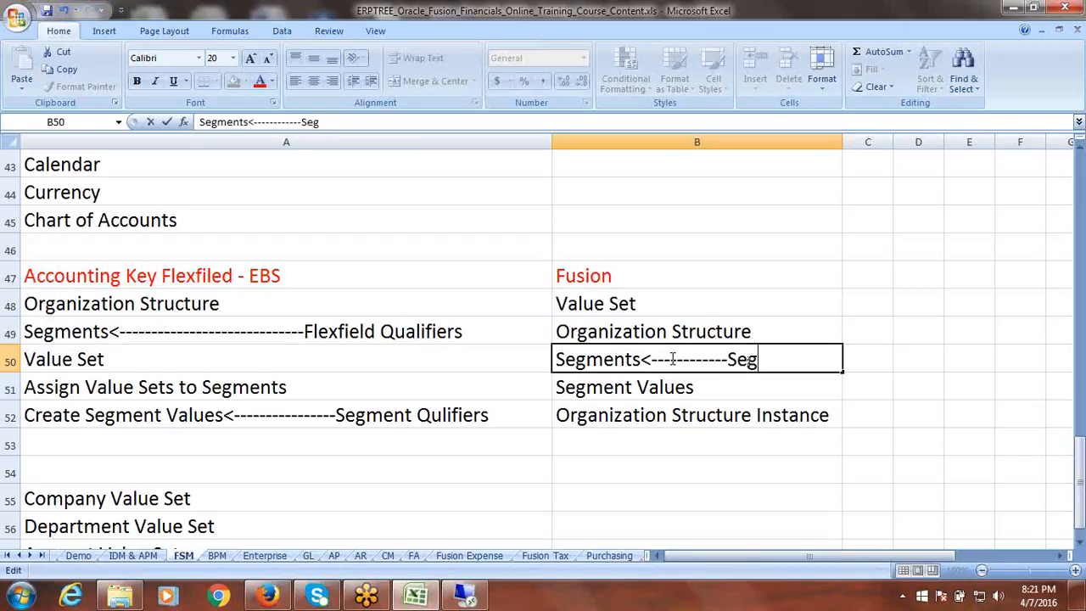
text(La)
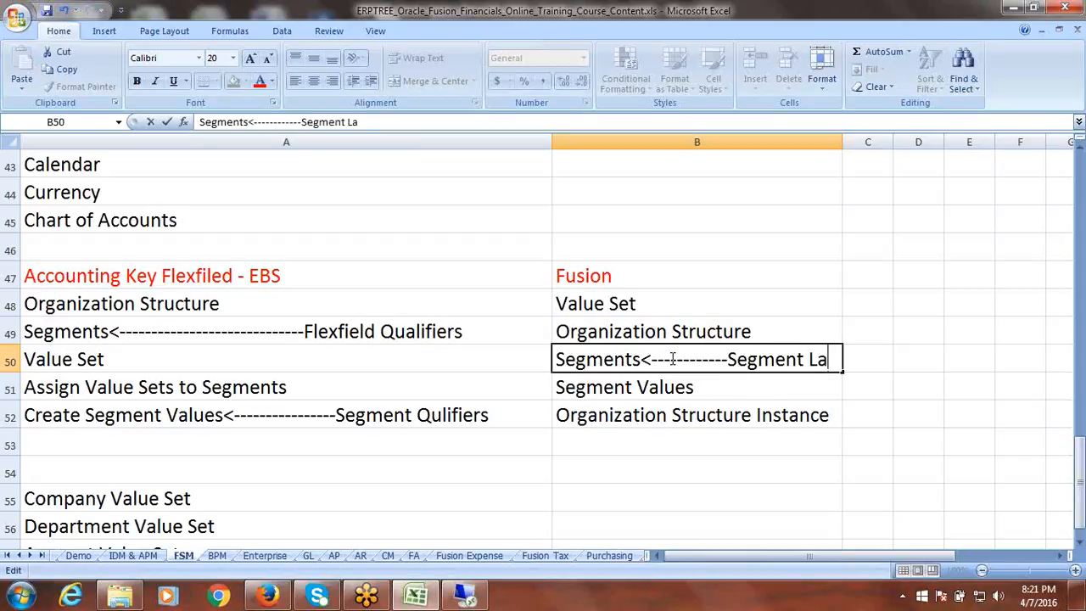
text(ble)
click(845, 142)
drag(842, 143, 868, 143)
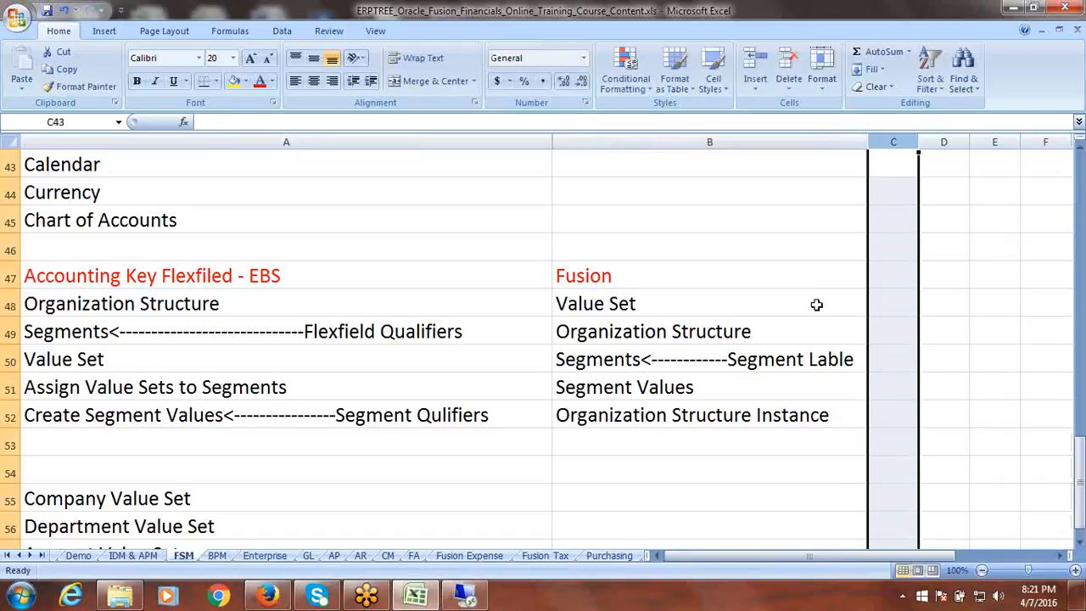
Append a dashed arrow starting with "<" and the text "Value Attributes" to Segment Values in cell B51, and widen column B to fit
click(788, 360)
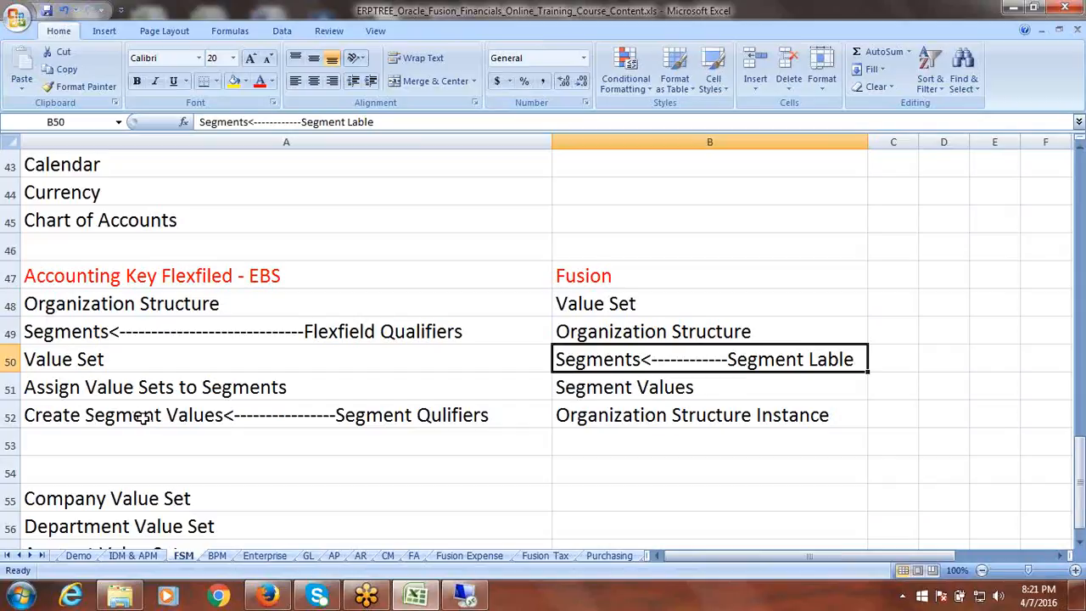
double_click(733, 389)
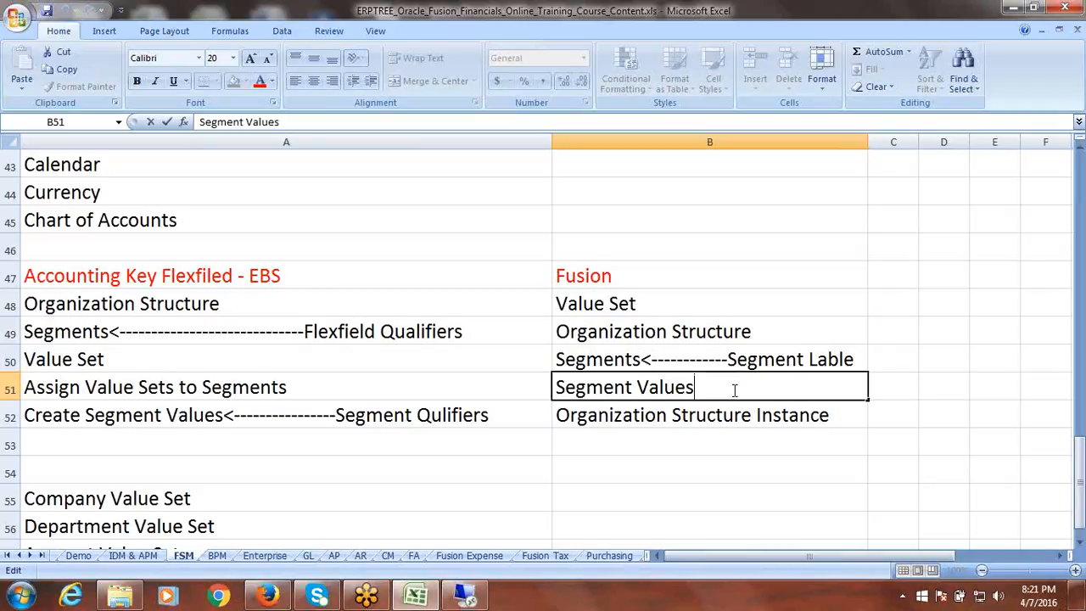
text(<---------Value)
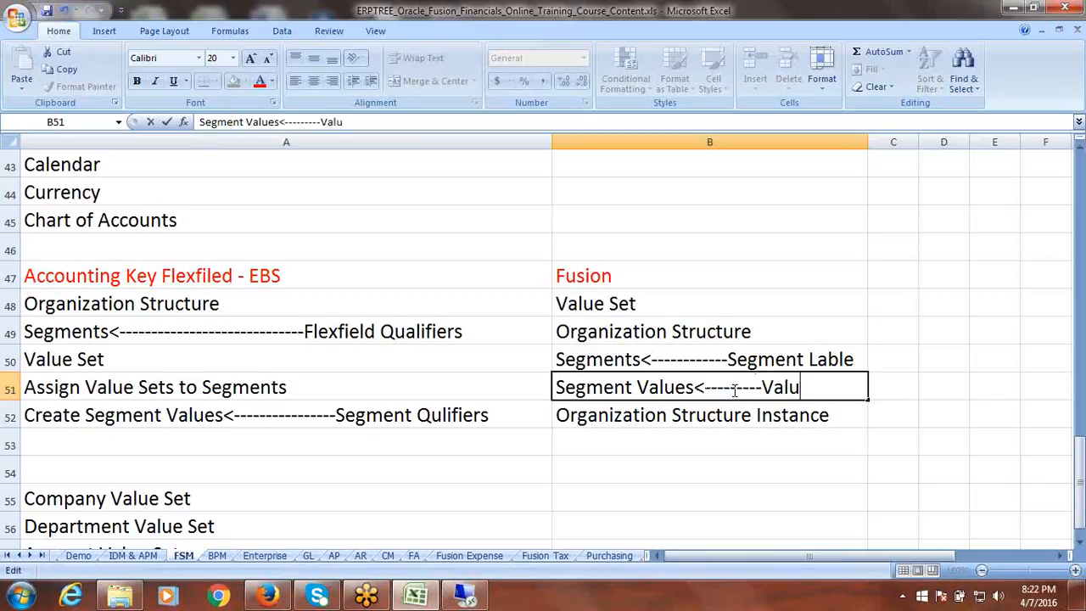
text( Attributes)
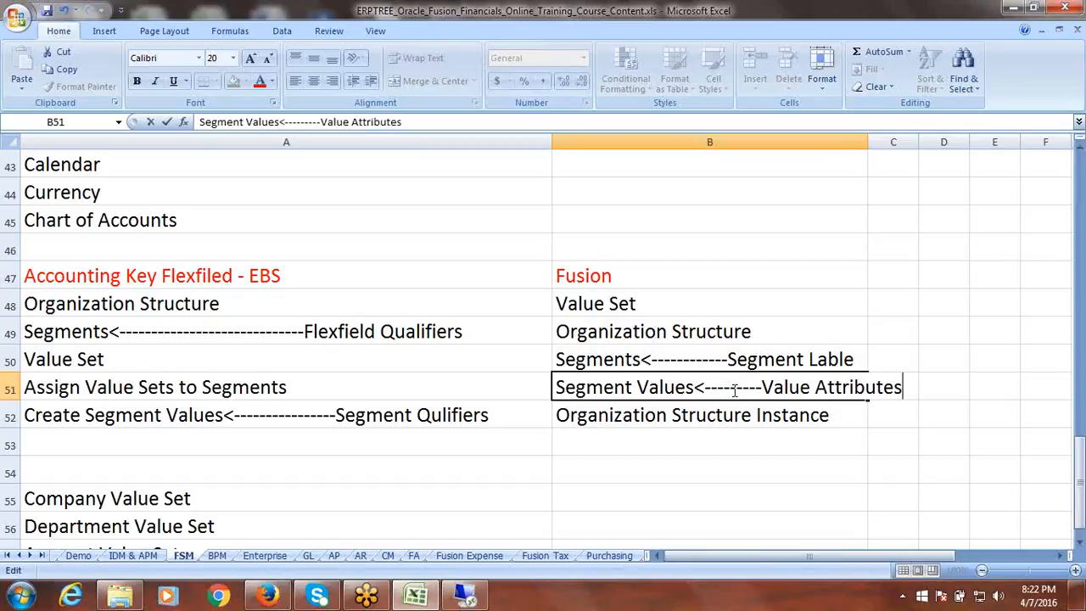
key(ctrl+Return)
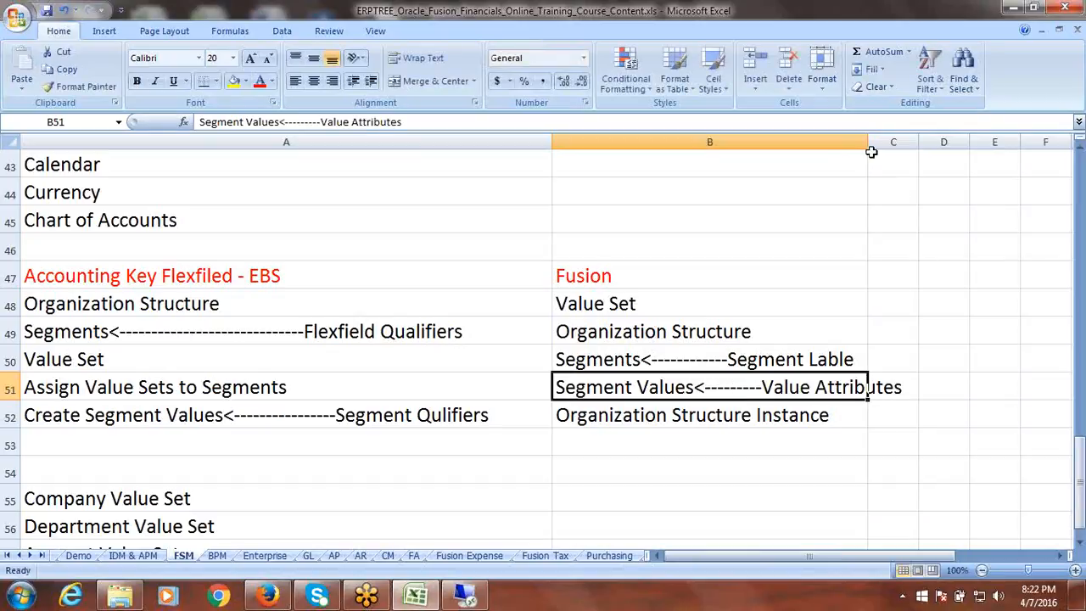
drag(866, 143, 926, 142)
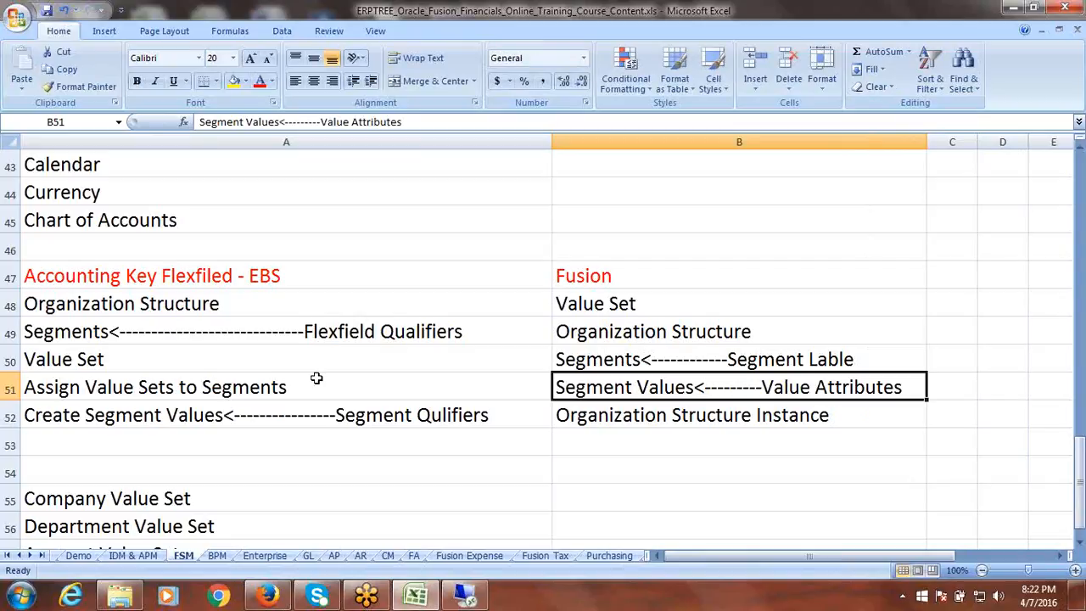
click(377, 422)
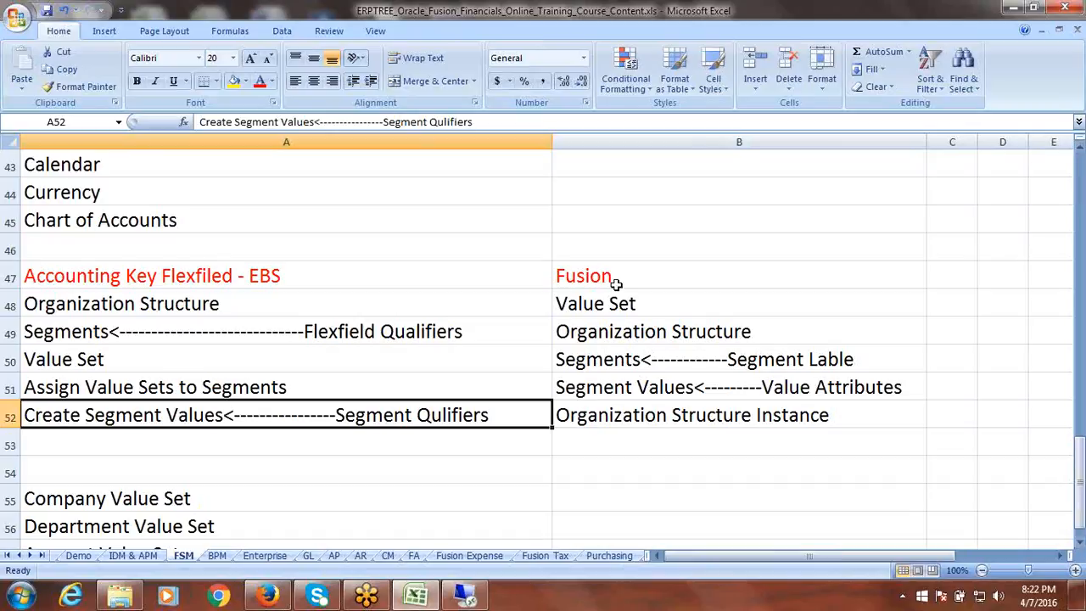
click(609, 309)
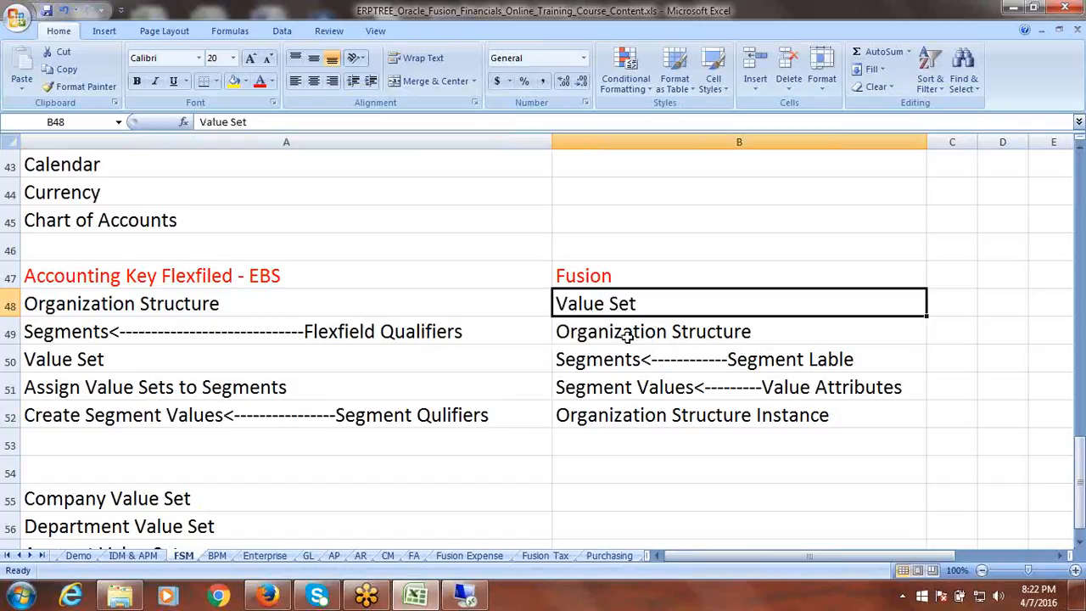
click(626, 335)
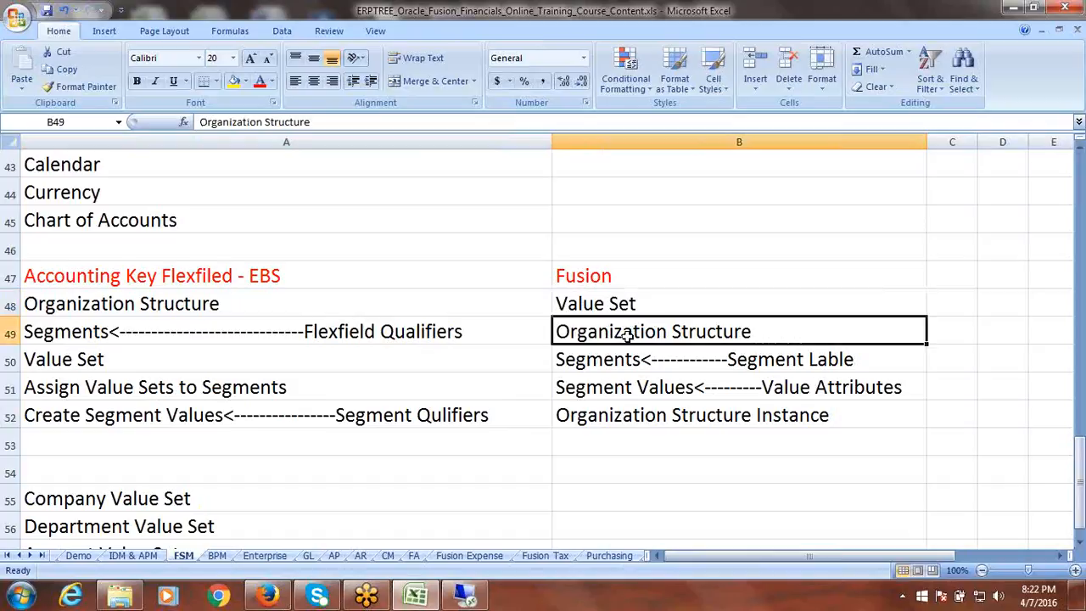
click(108, 223)
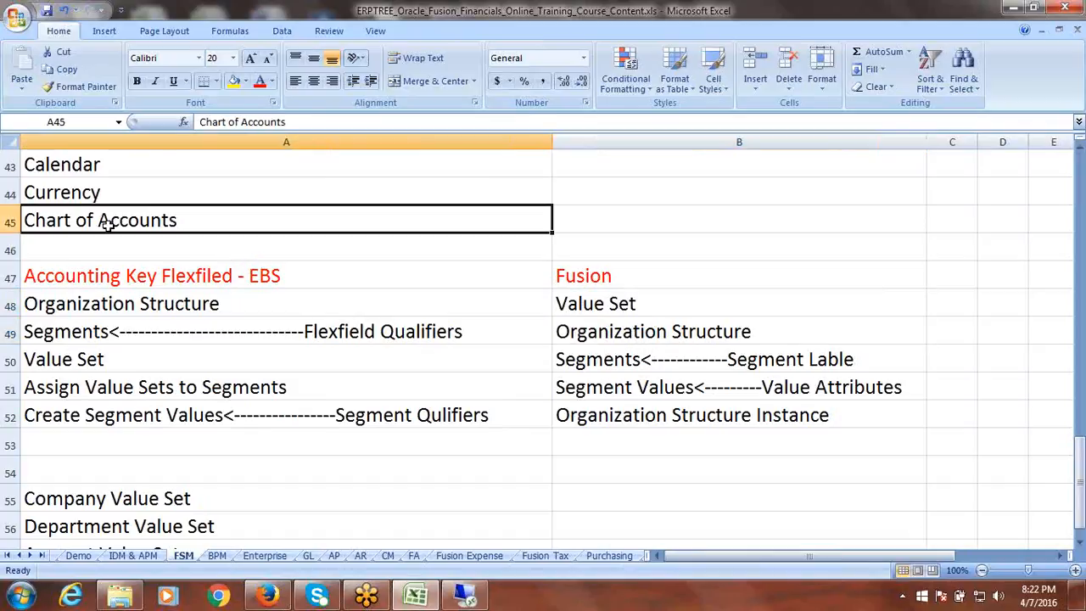
click(618, 363)
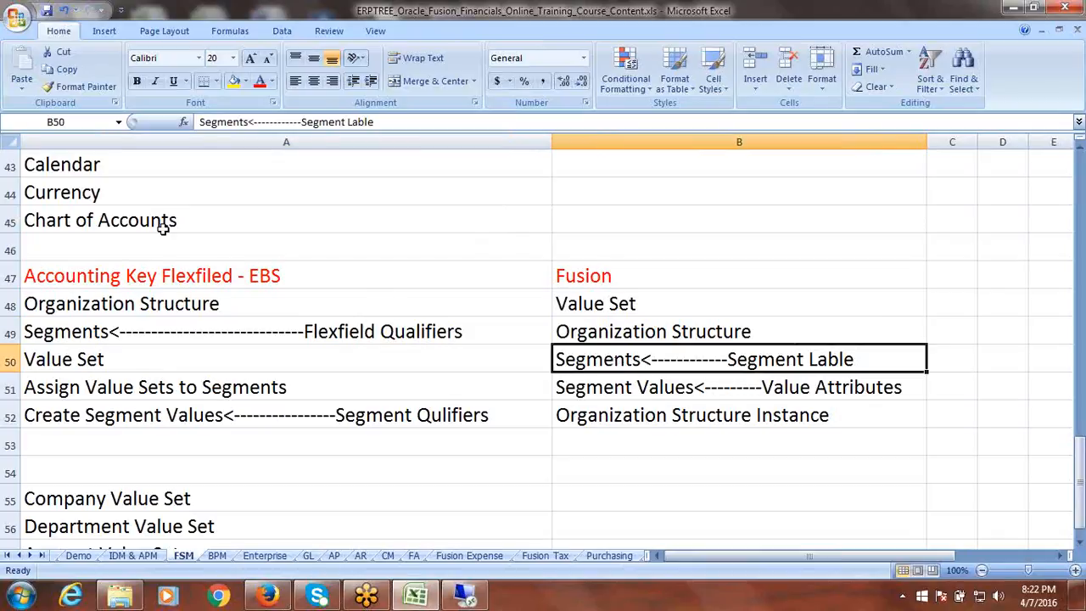
click(134, 221)
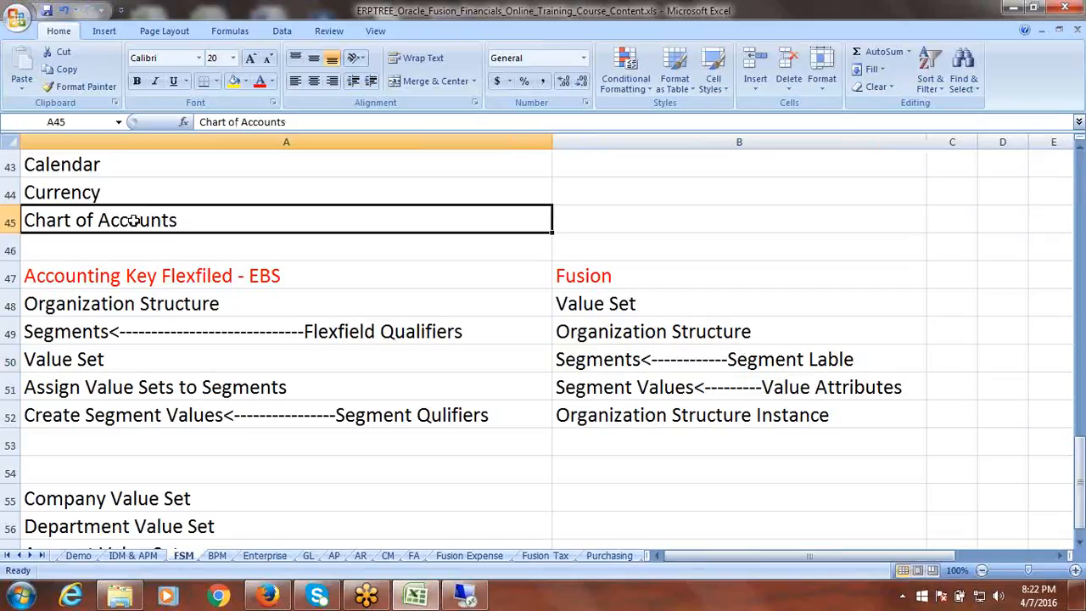
Change "Segment Lable" to "Segment Lables" at the end of the Segments entry in cell B50
click(599, 359)
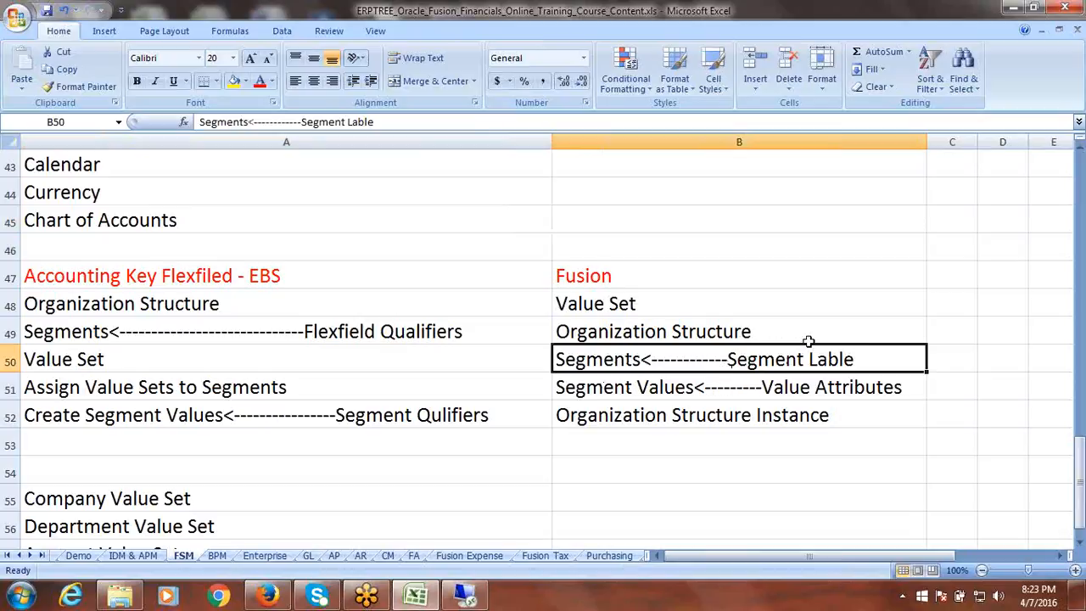
double_click(858, 361)
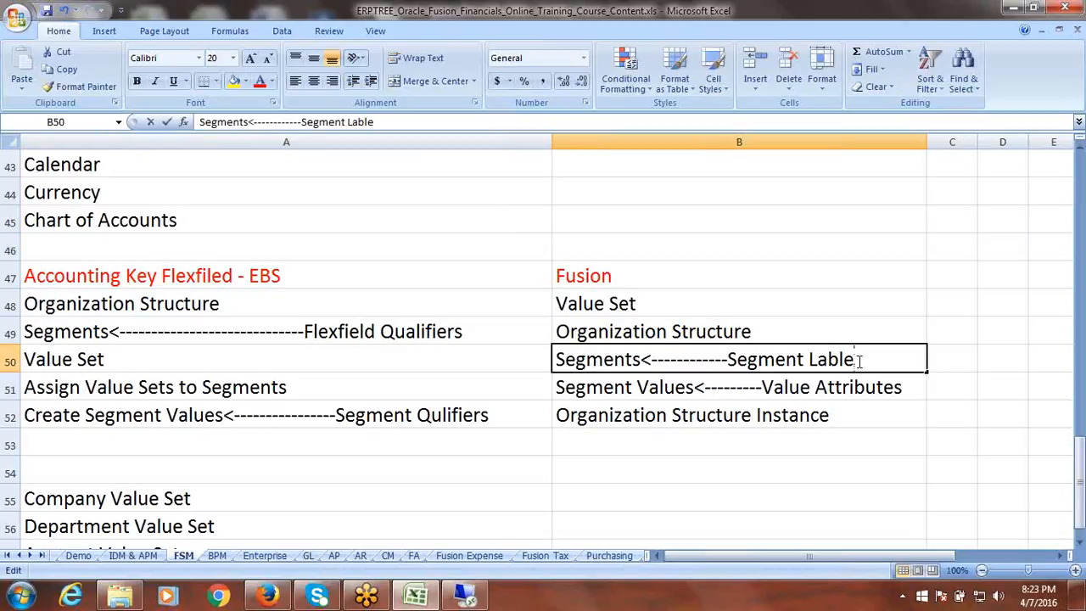
text(s)
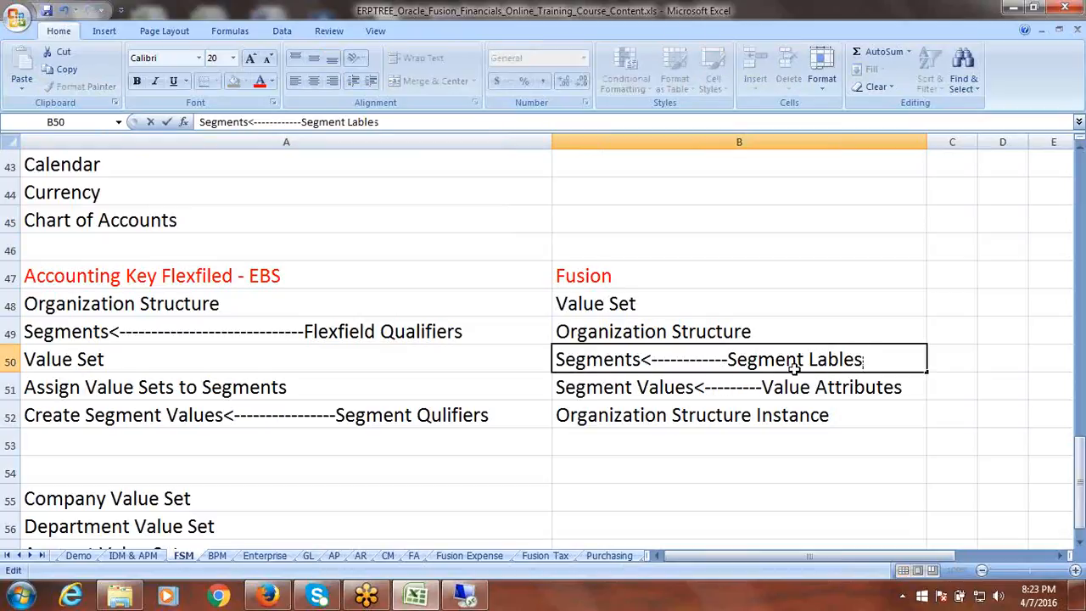
click(590, 391)
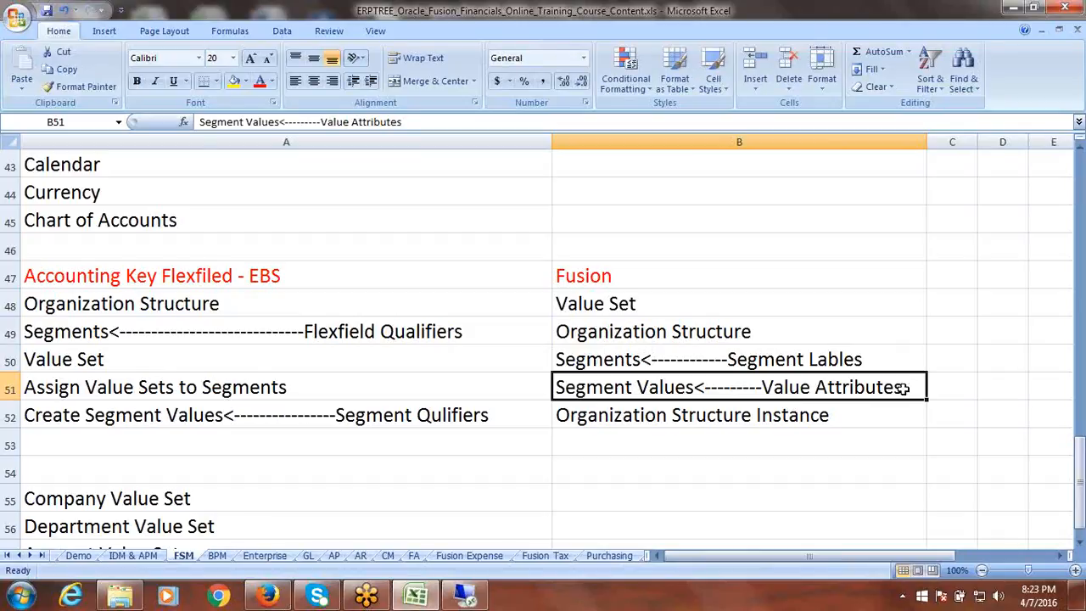
Enter "Deploy Structure Instance" in cell B53 and save the workbook
click(597, 414)
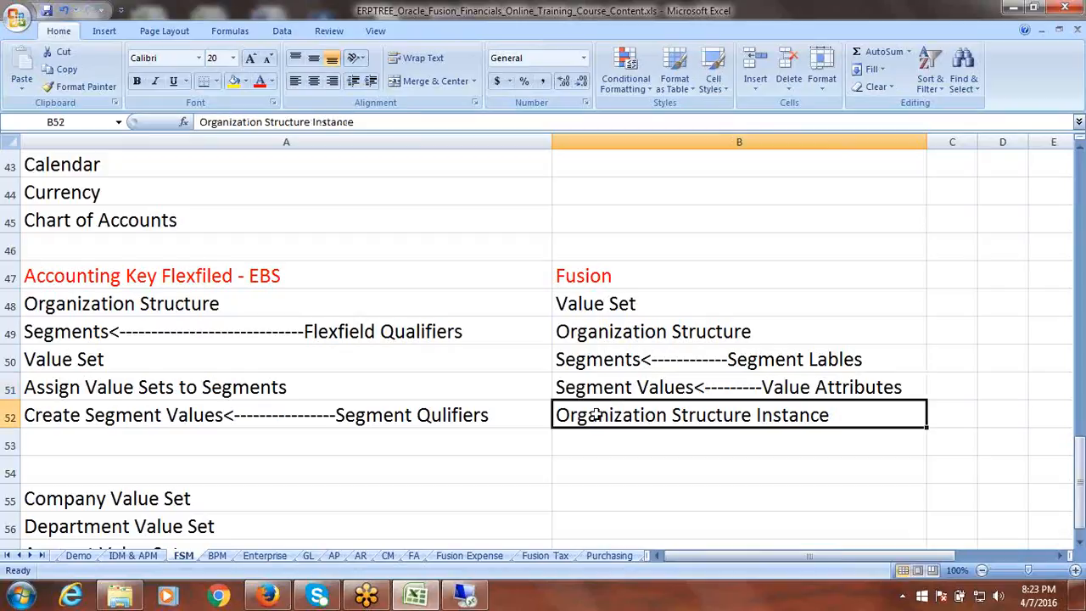
click(638, 437)
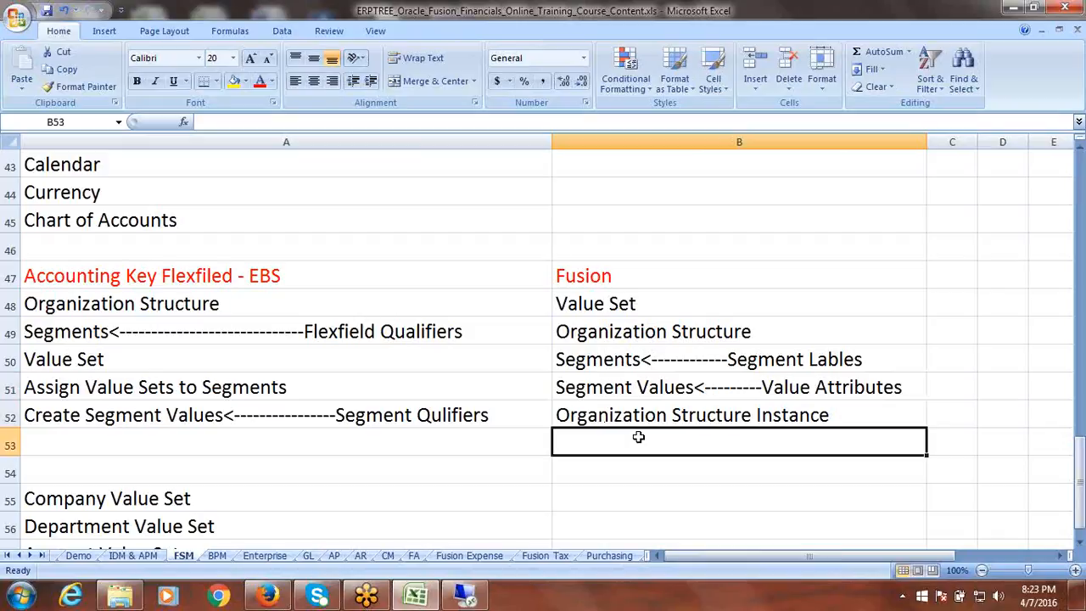
text(D)
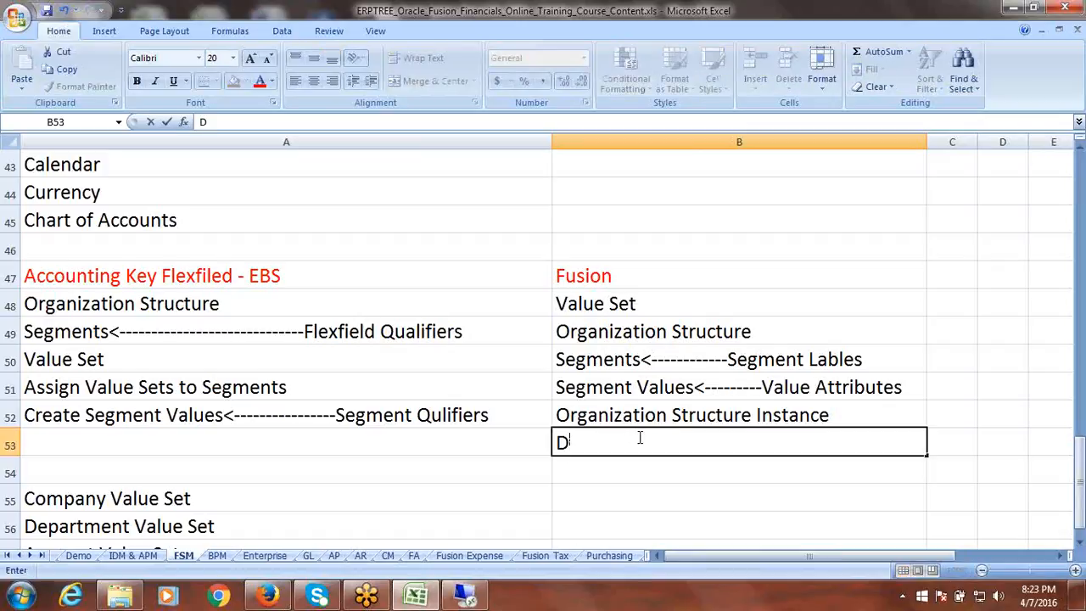
text(eploy)
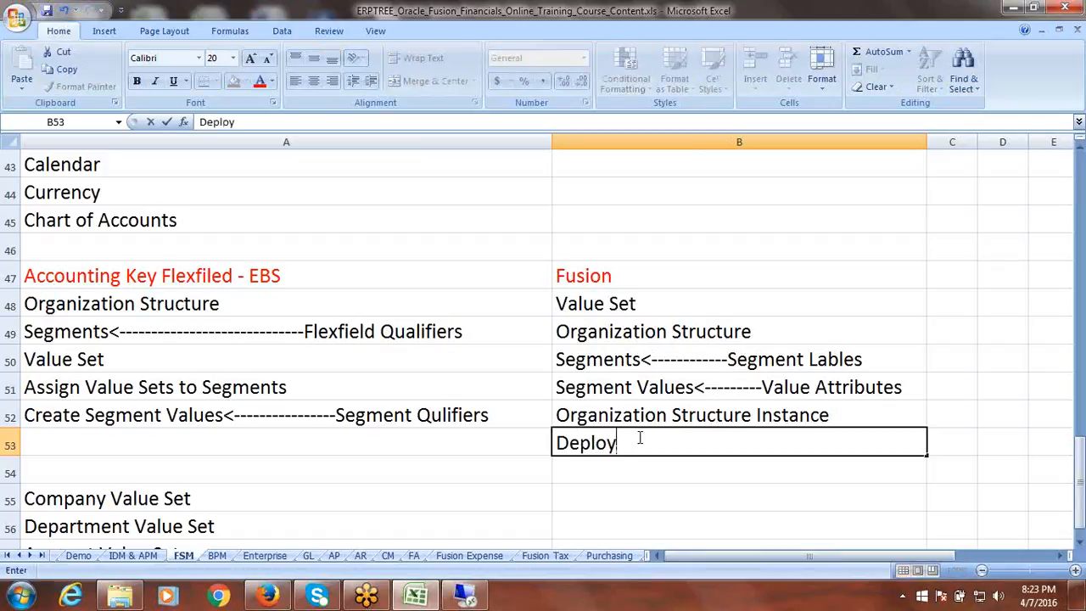
text( Instance)
click(625, 442)
text(Struct)
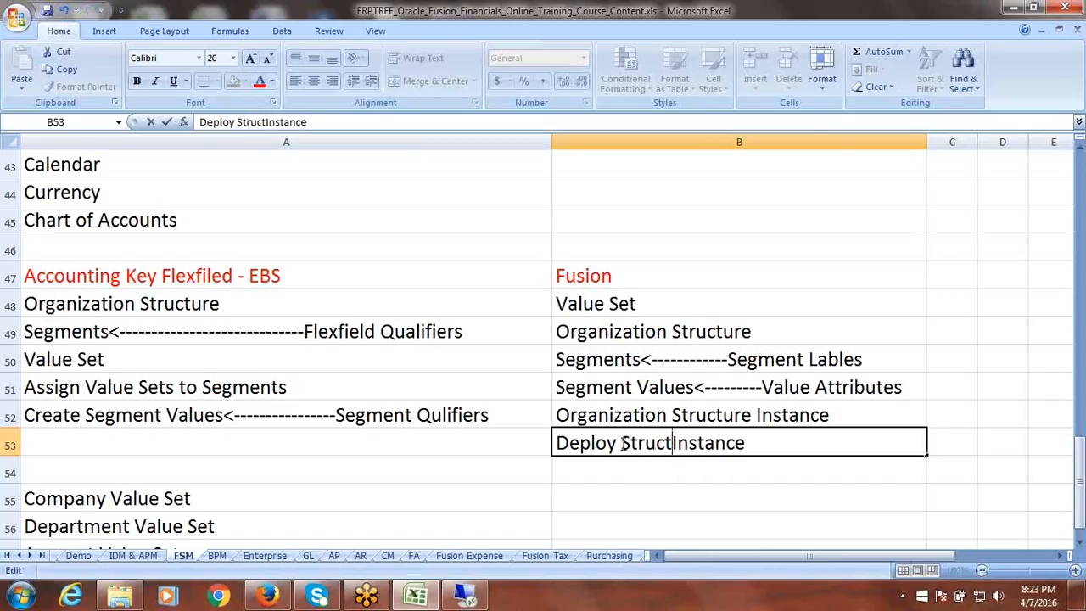
click(625, 442)
text(ur)
key(BackSpace)
key(BackSpace)
text(ure)
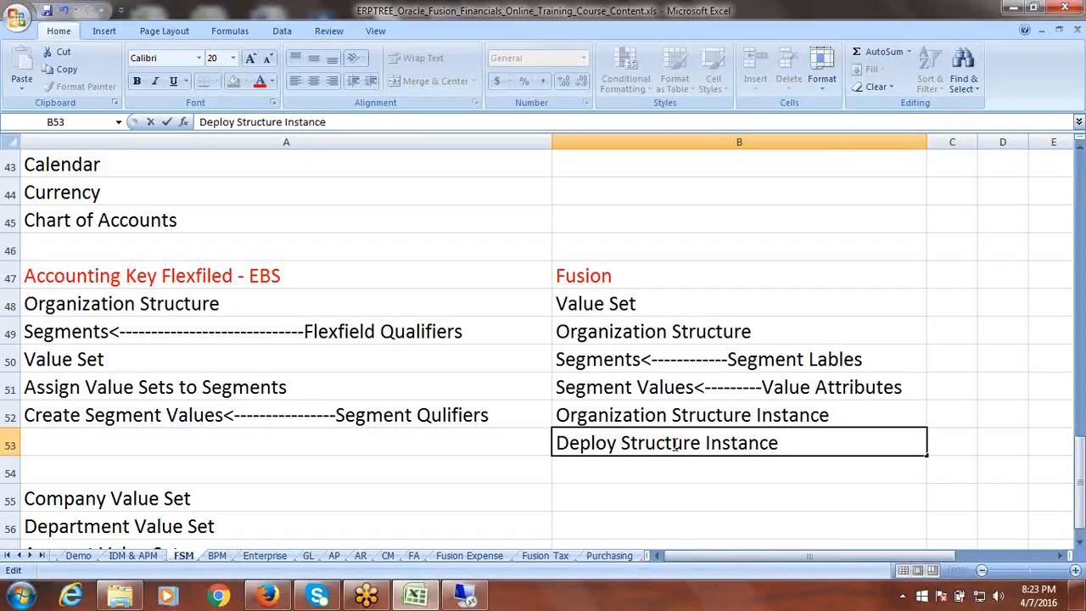
key(ctrl+s)
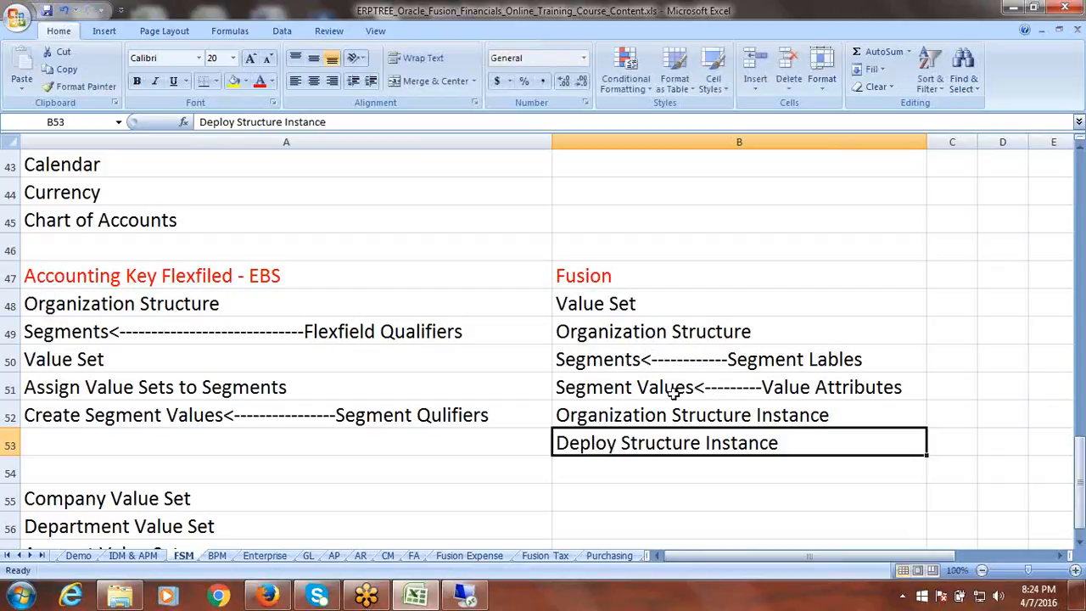
Move the Segment Values and Value Attributes entry from cell B51 to B54, below Deploy Structure Instance
click(670, 388)
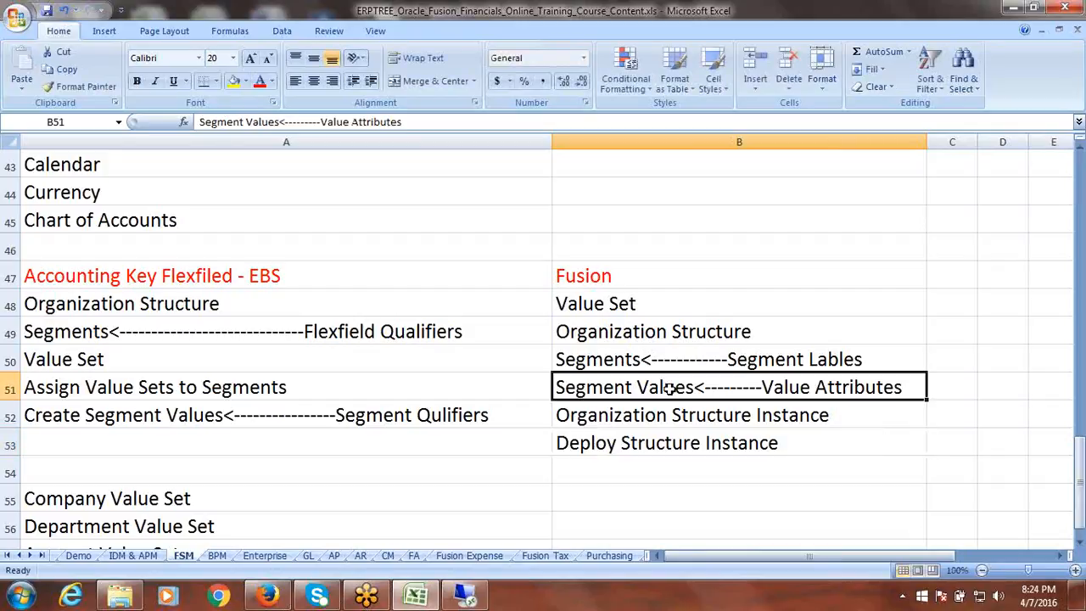
key(ctrl+c)
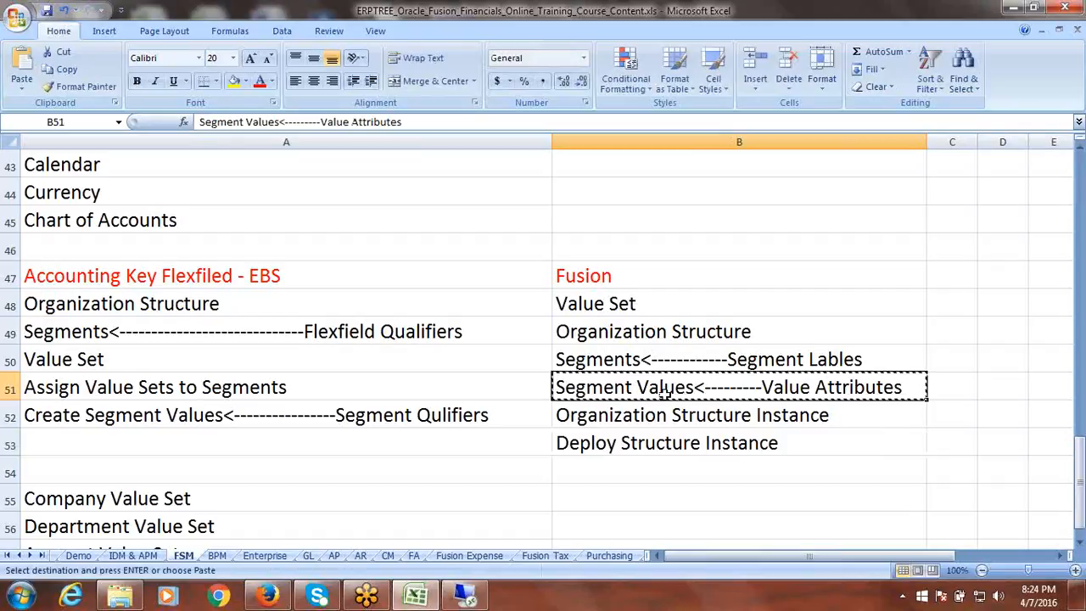
click(636, 469)
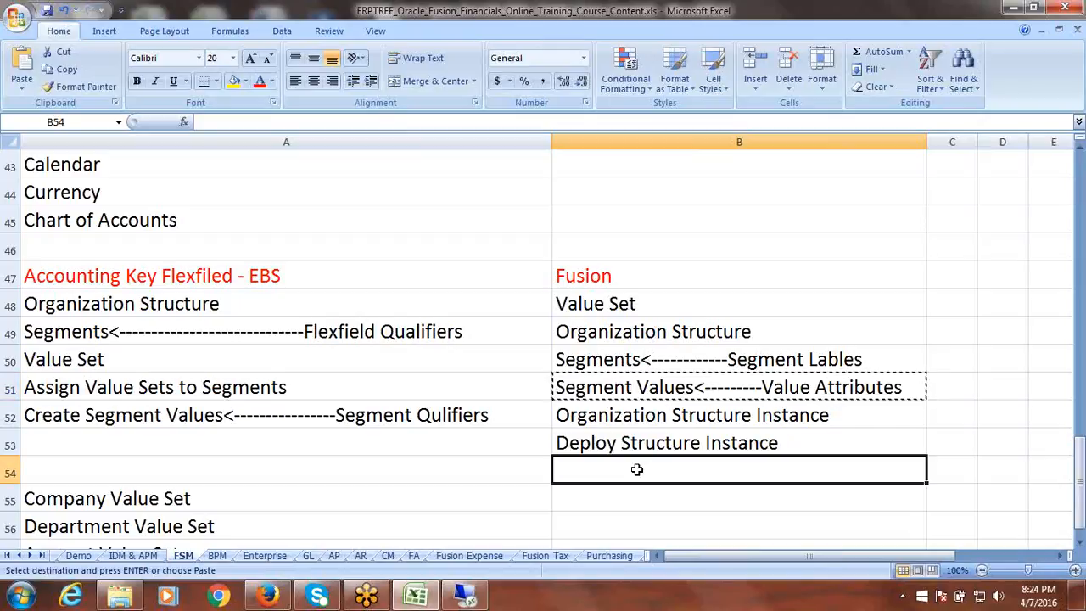
key(ctrl+v)
click(599, 387)
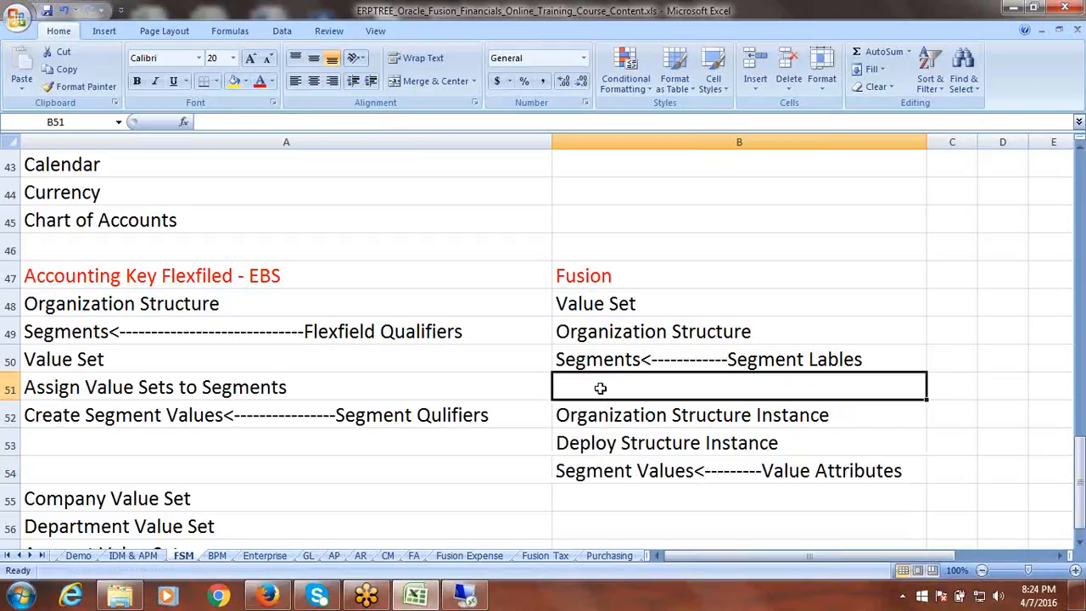
Shift the entries in B52:B54 up one row to start at B51, and clear the duplicate entry from B54
drag(585, 420, 714, 458)
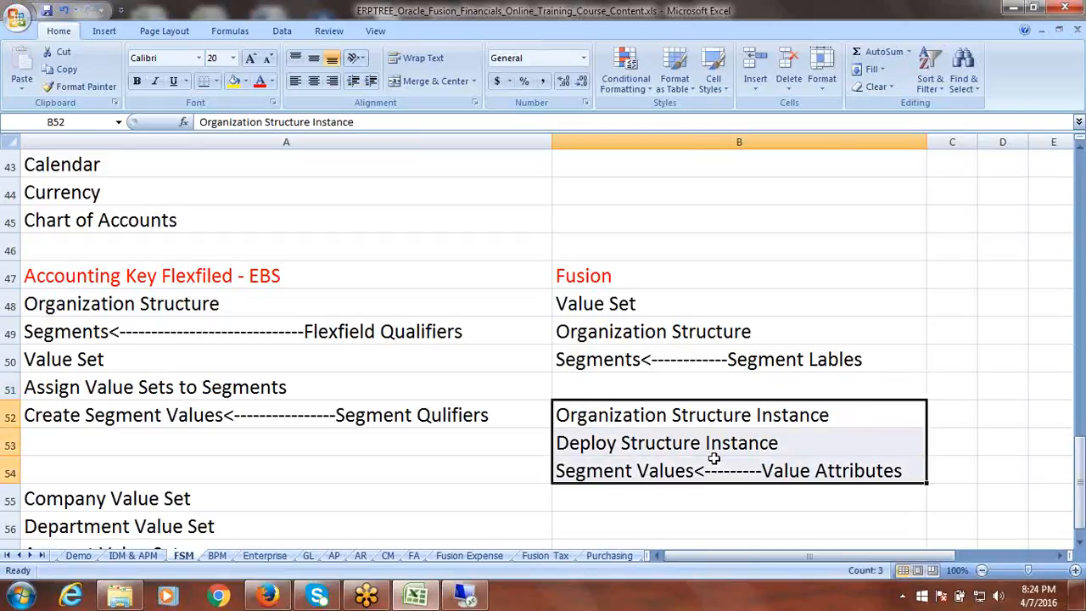
key(ctrl+x)
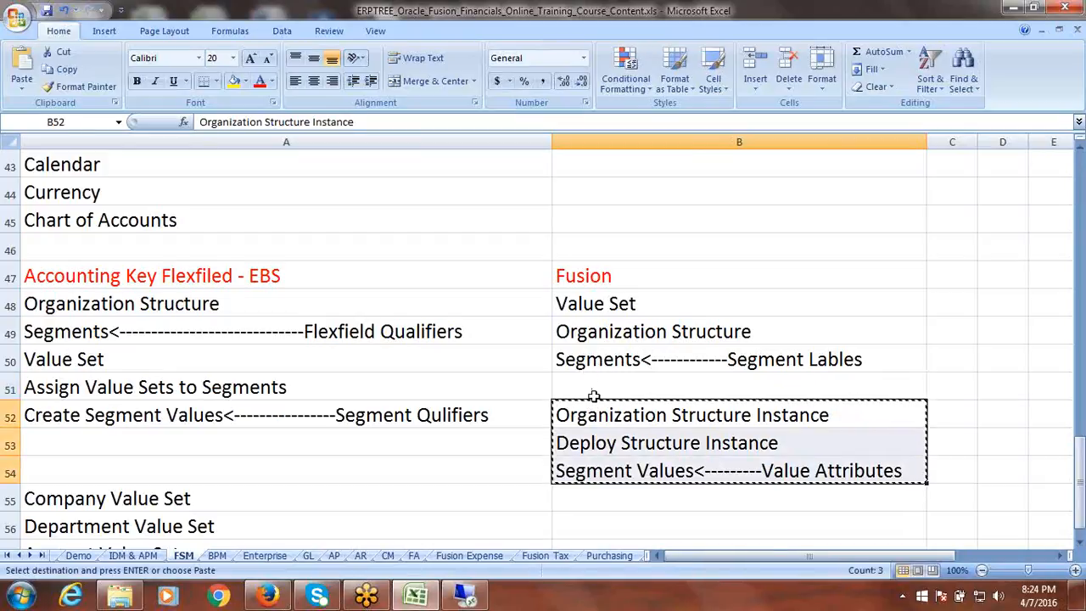
click(593, 394)
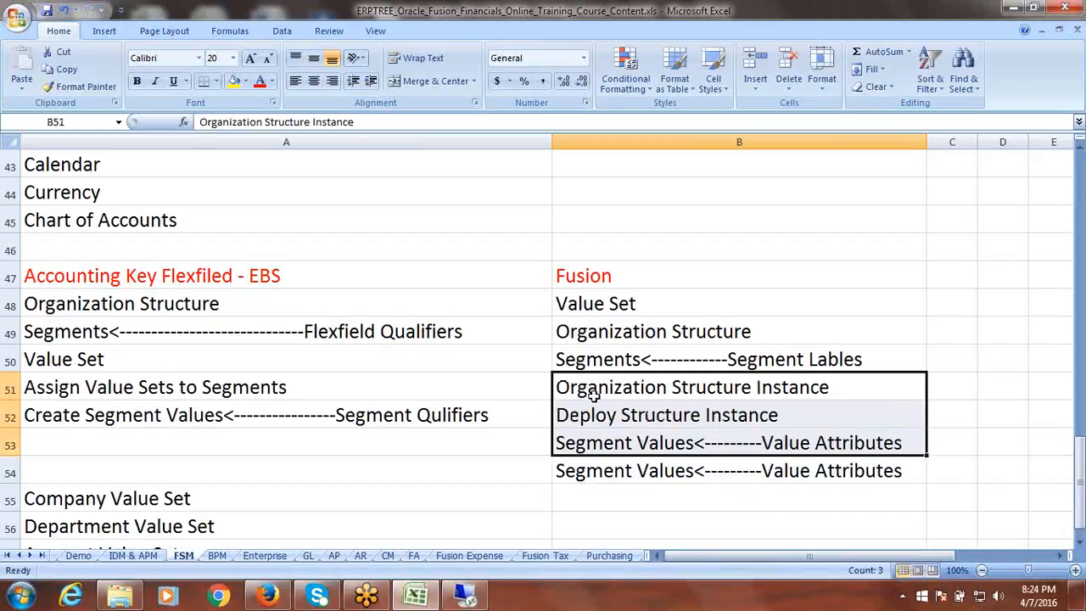
click(670, 467)
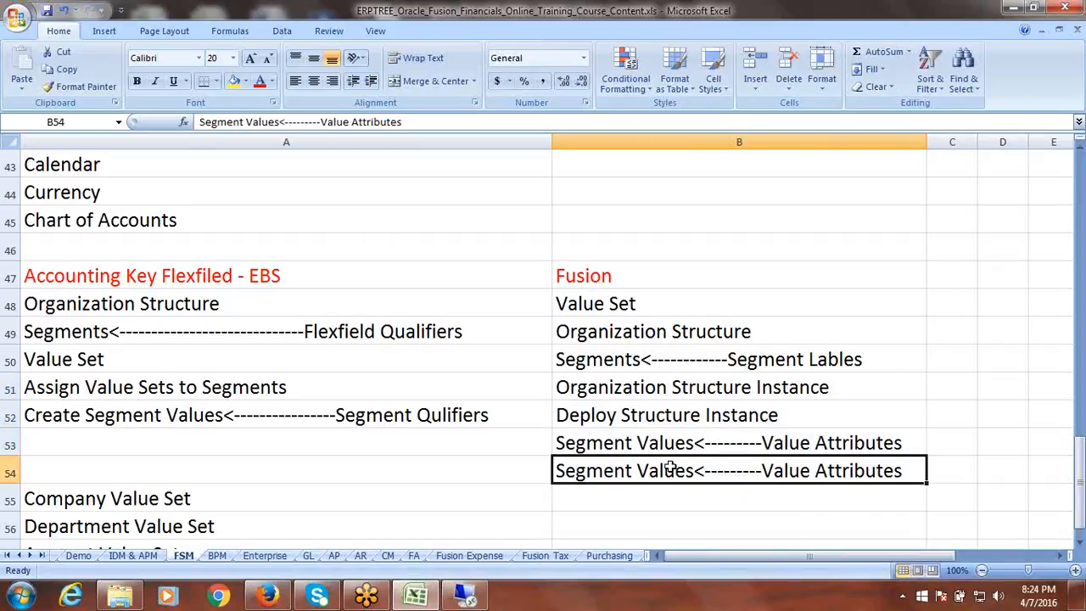
key(Delete)
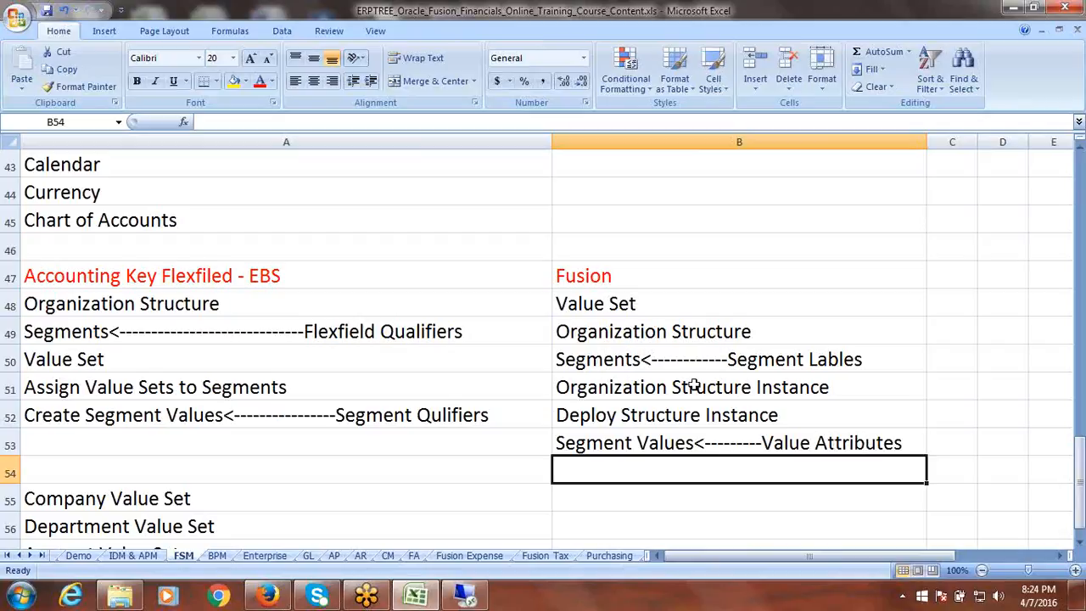
Review the order of the Fusion setup steps, the value sets in A55:A57, and the EBS qualifier entries in A49 and A52
click(592, 359)
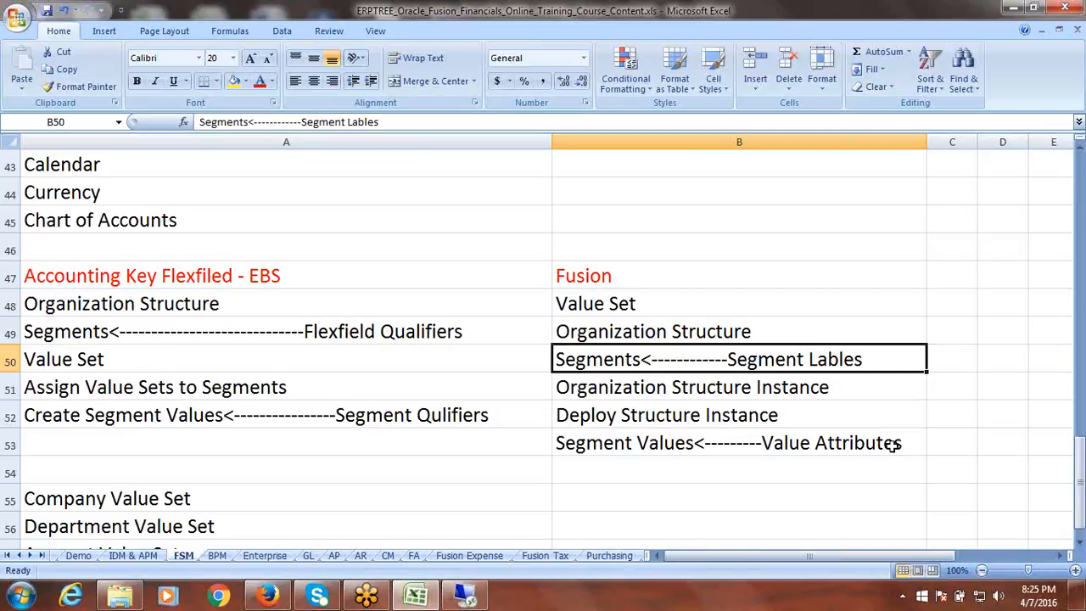
click(660, 415)
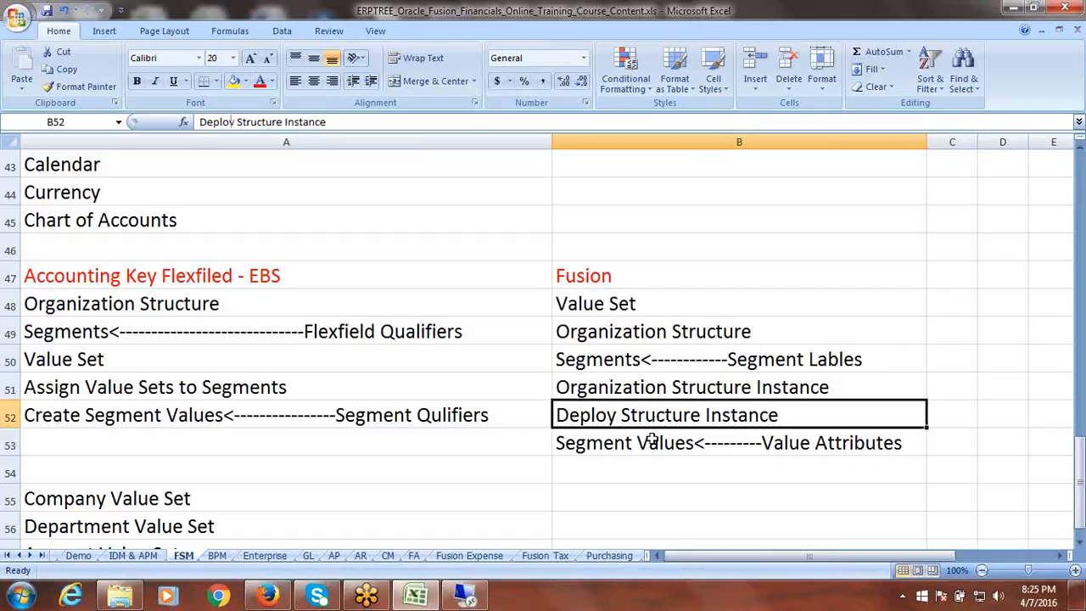
click(650, 442)
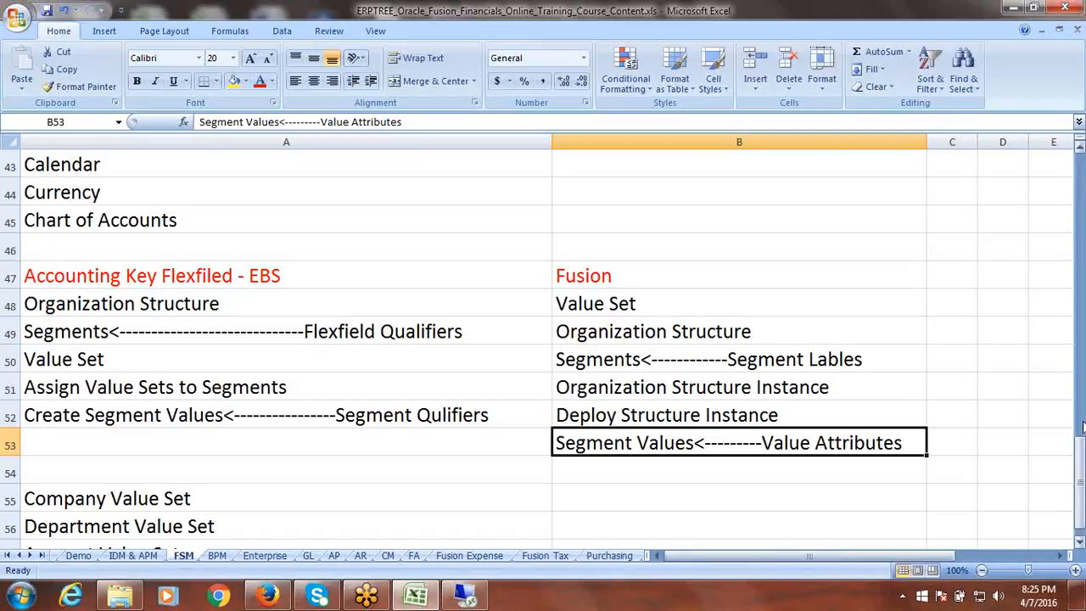
click(619, 303)
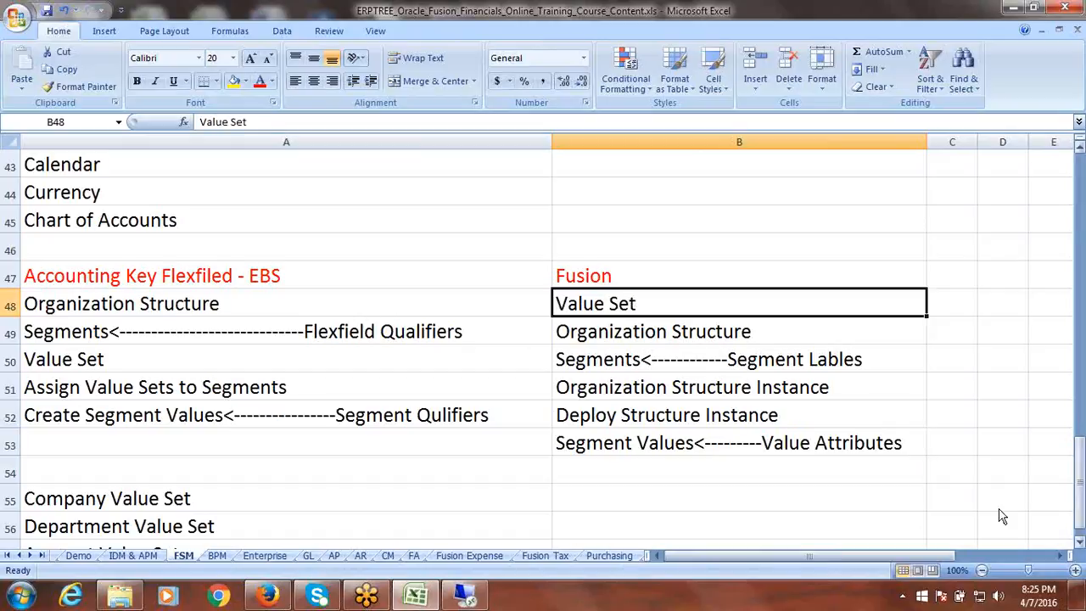
click(1080, 543)
click(1080, 543)
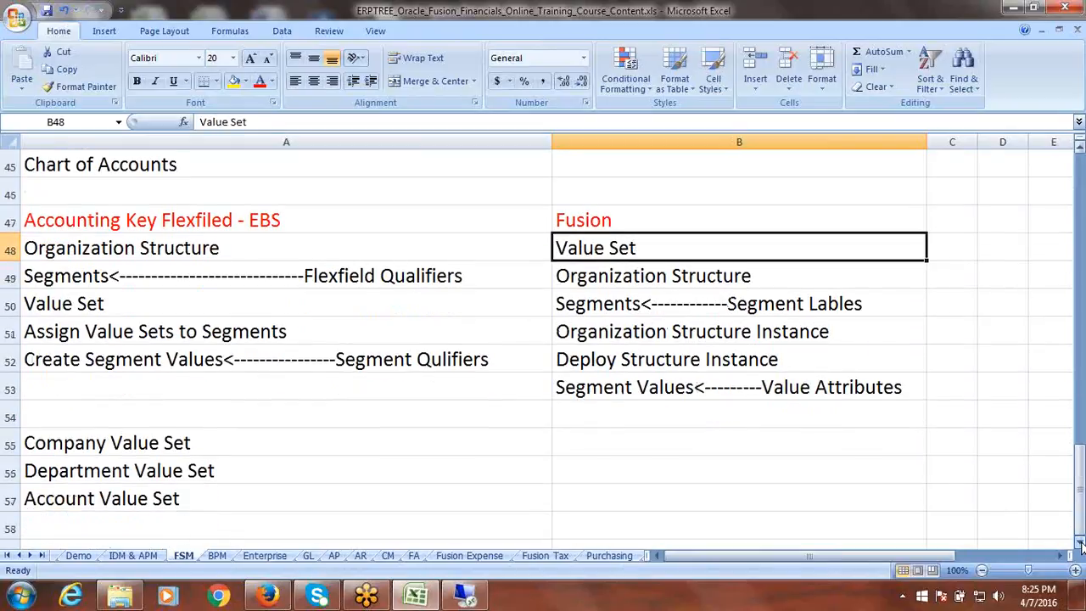
click(1080, 543)
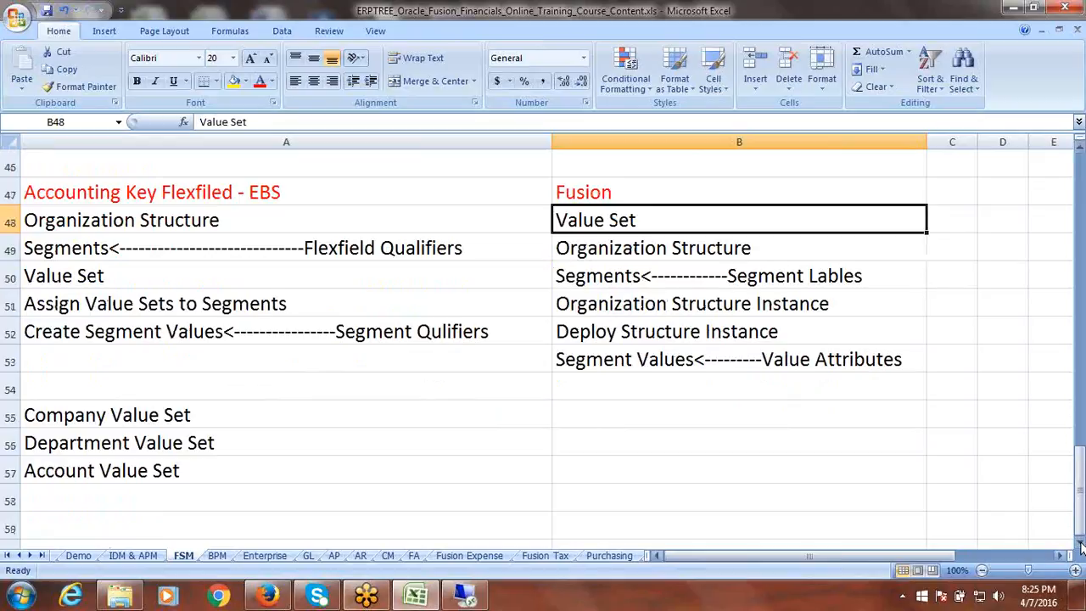
drag(113, 418, 107, 466)
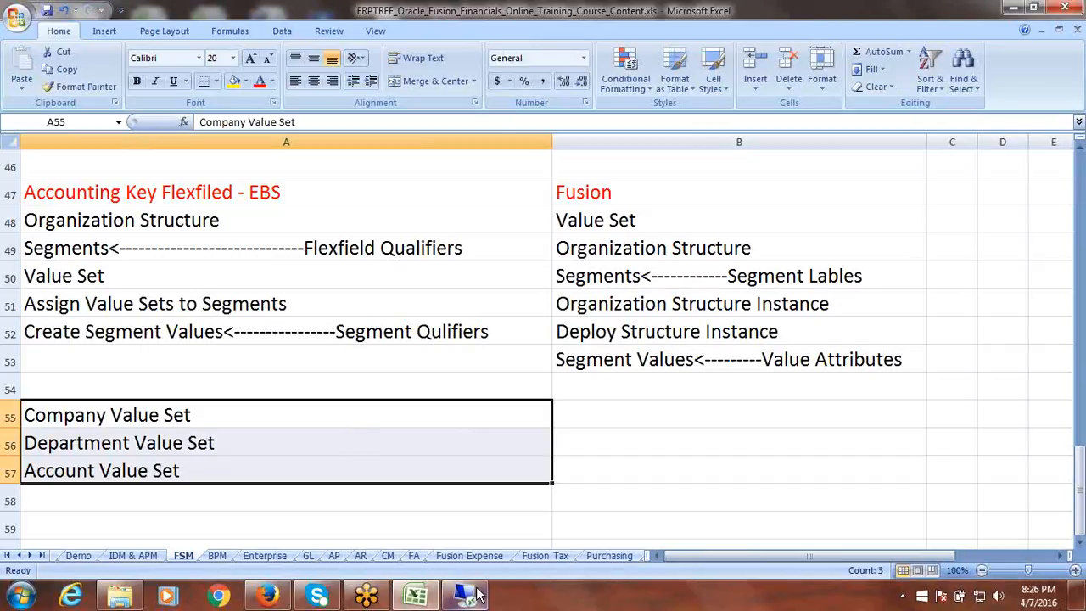
mouse_move(471, 594)
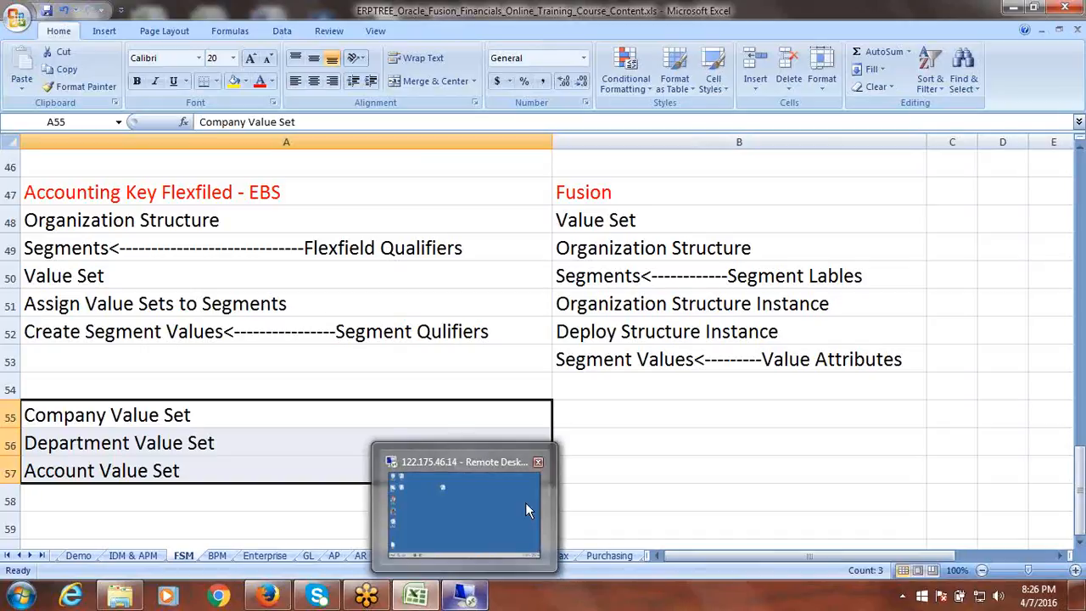
click(586, 471)
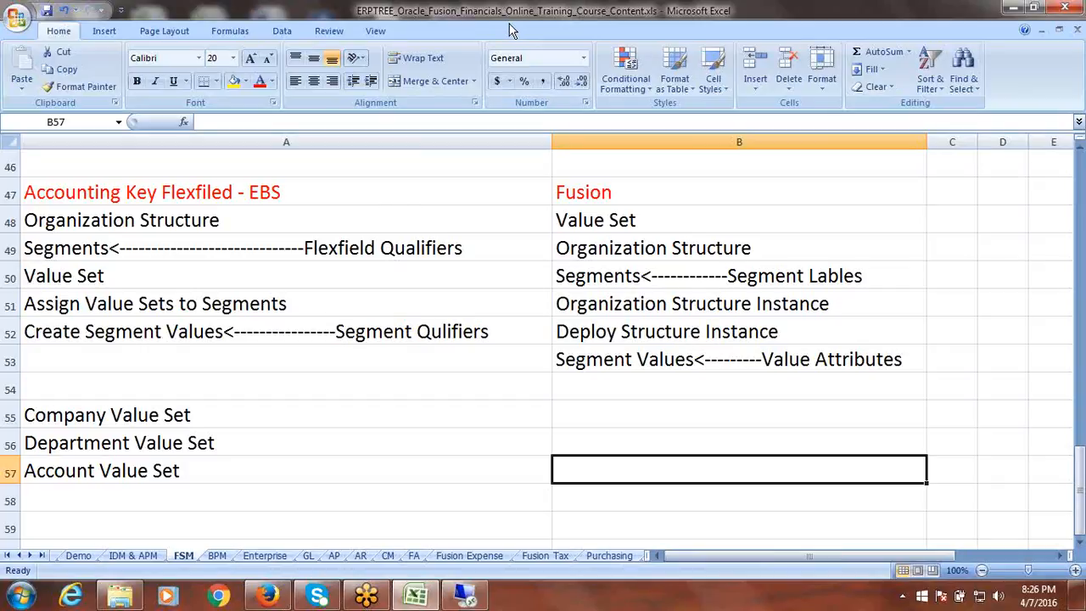
key(alt+Tab)
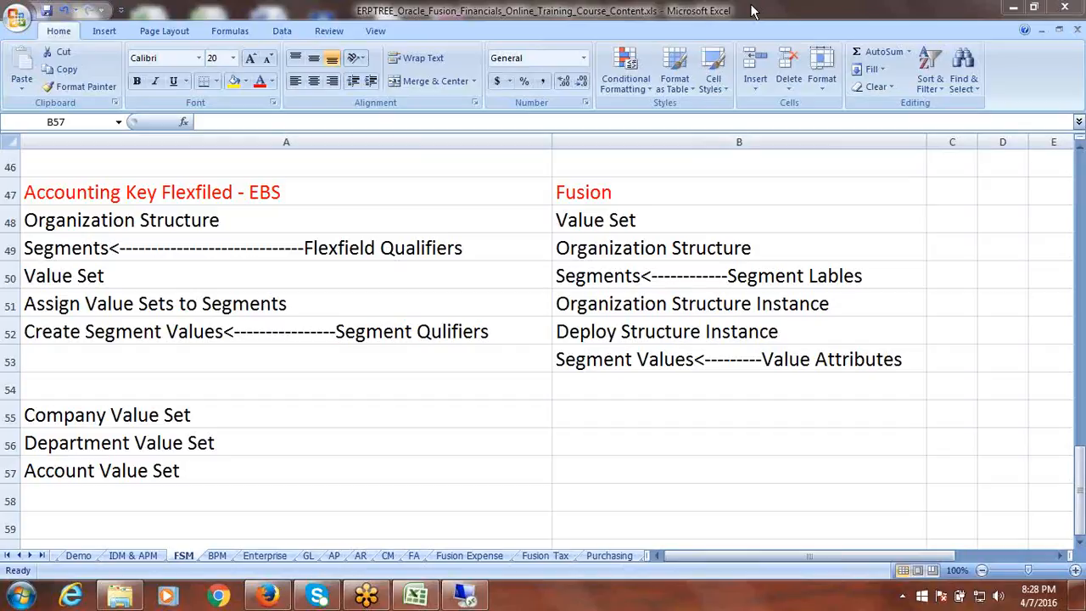
click(146, 246)
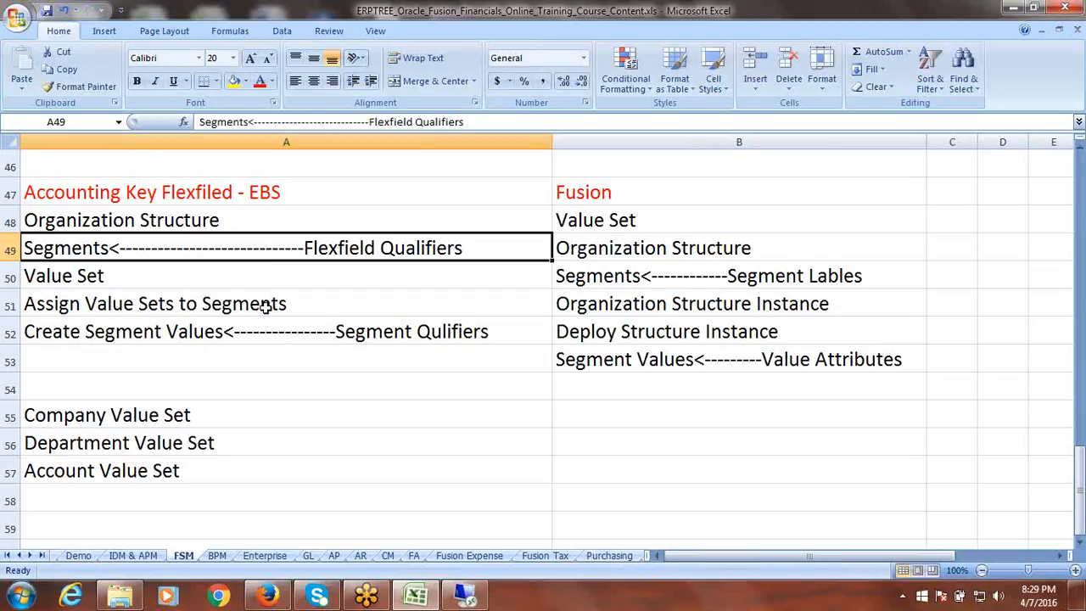
click(341, 337)
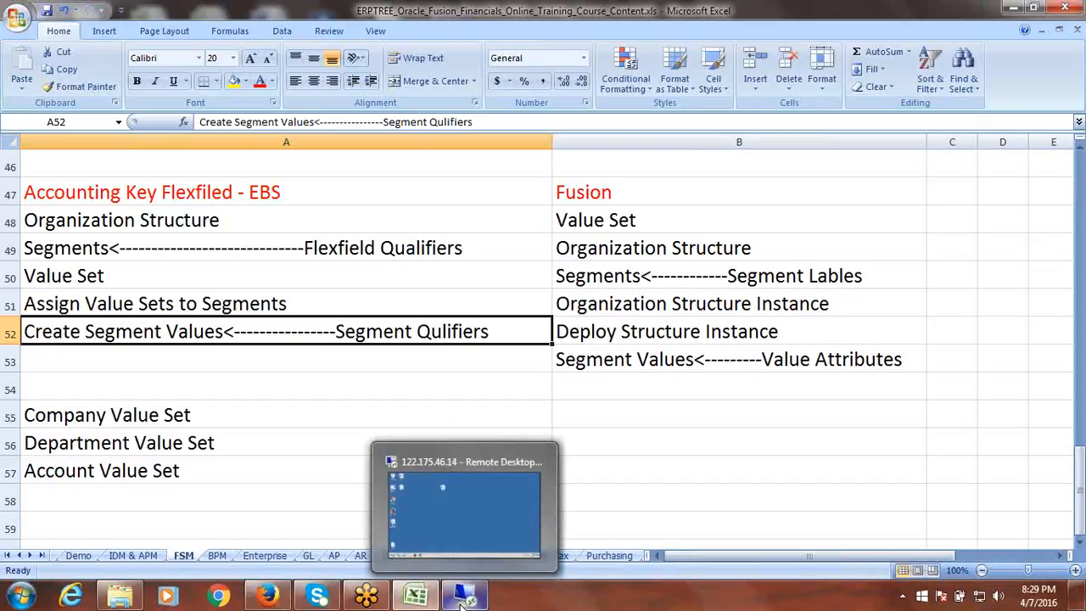
click(443, 488)
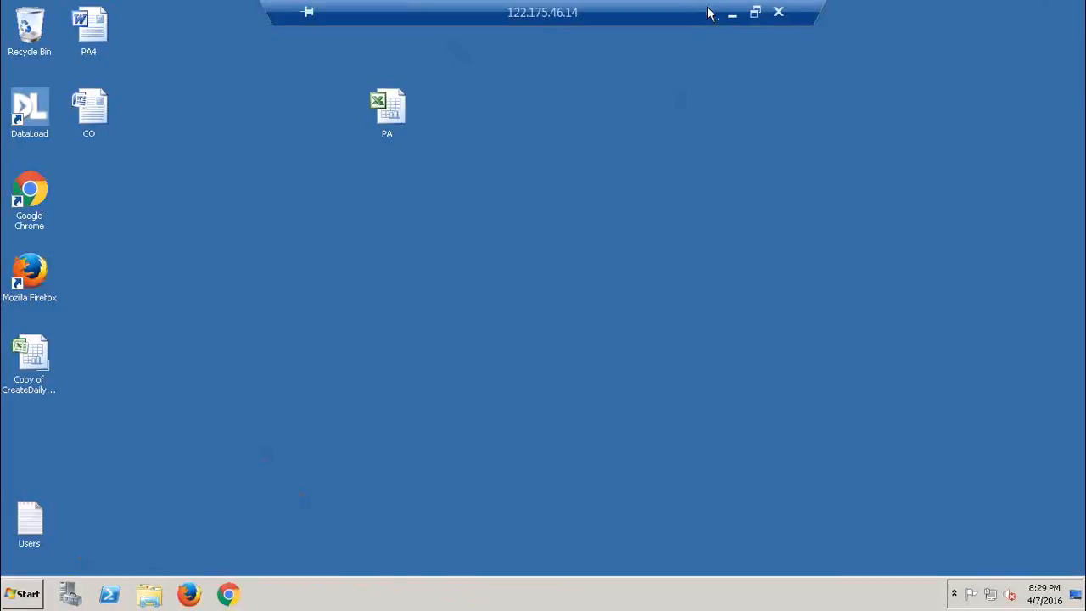
click(705, 7)
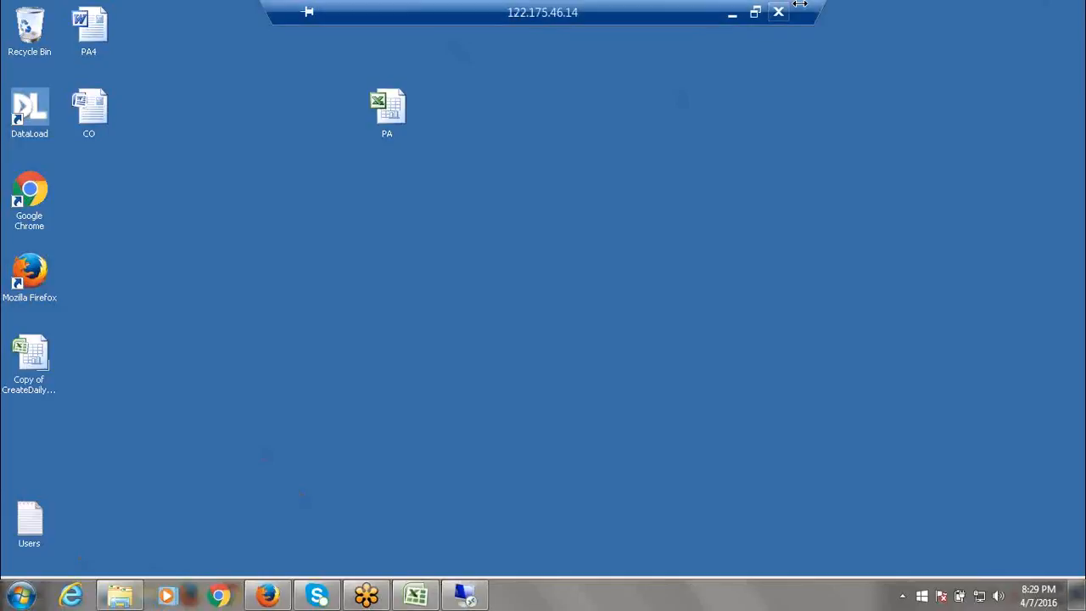
click(731, 13)
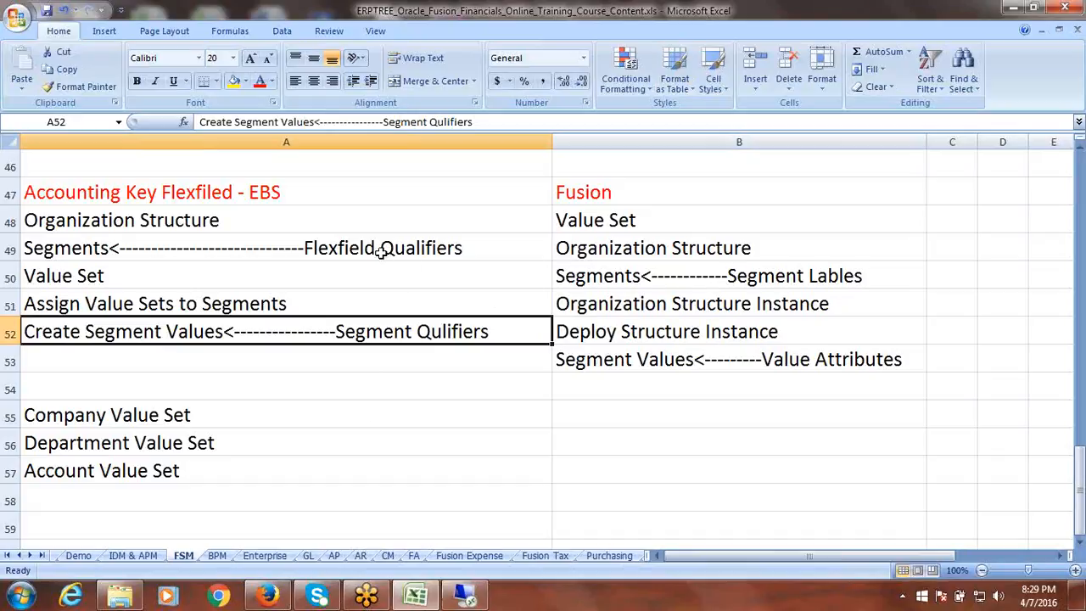
Extend the Fusion heading in cell B47 to read "Fusion - Accounting KFF"
click(217, 194)
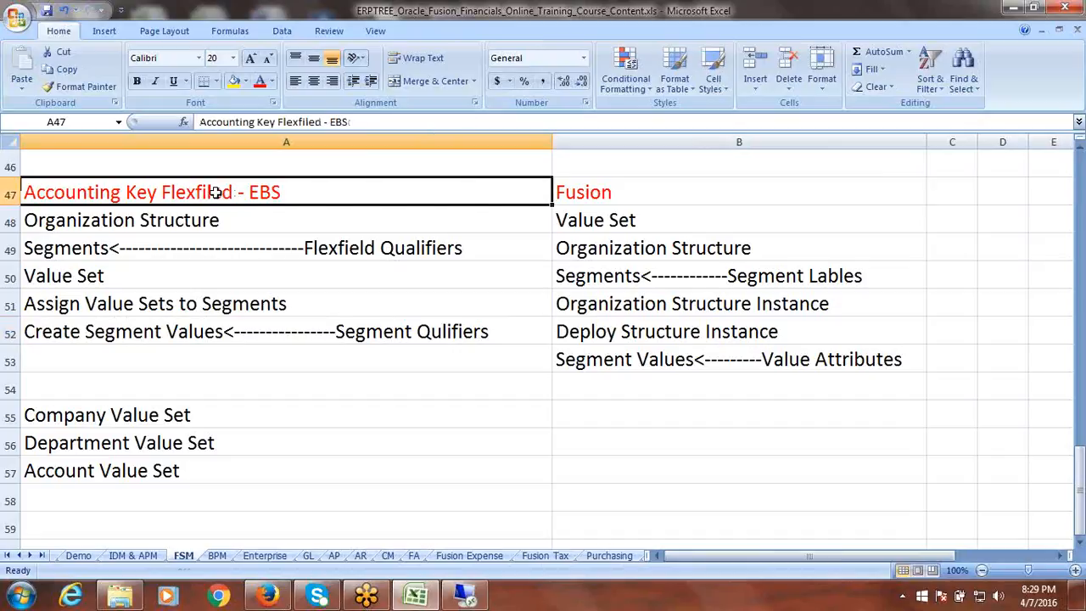
key(ctrl+c)
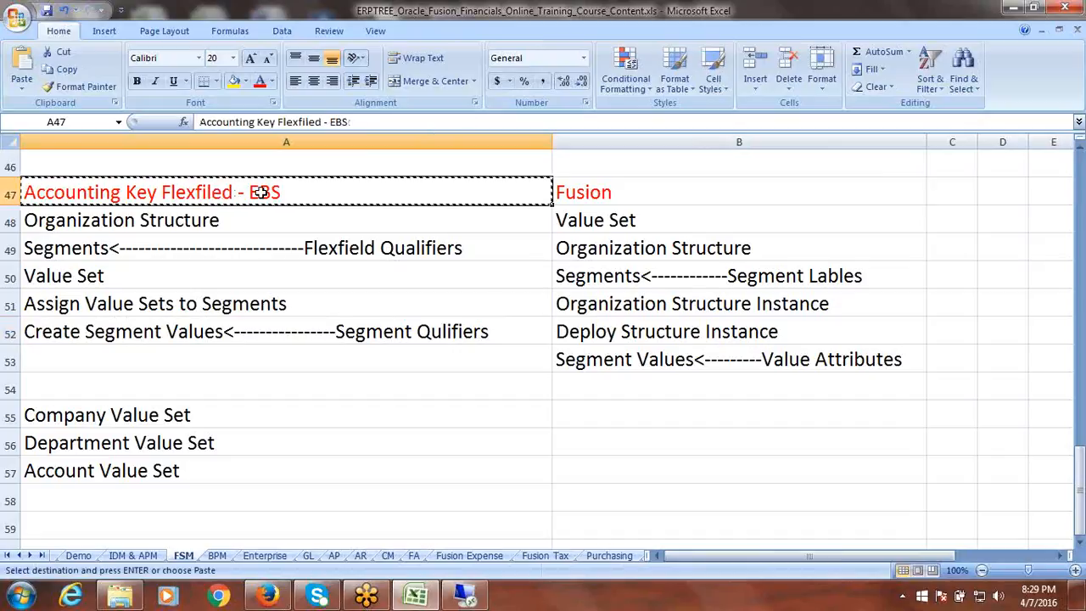
double_click(637, 192)
text(-)
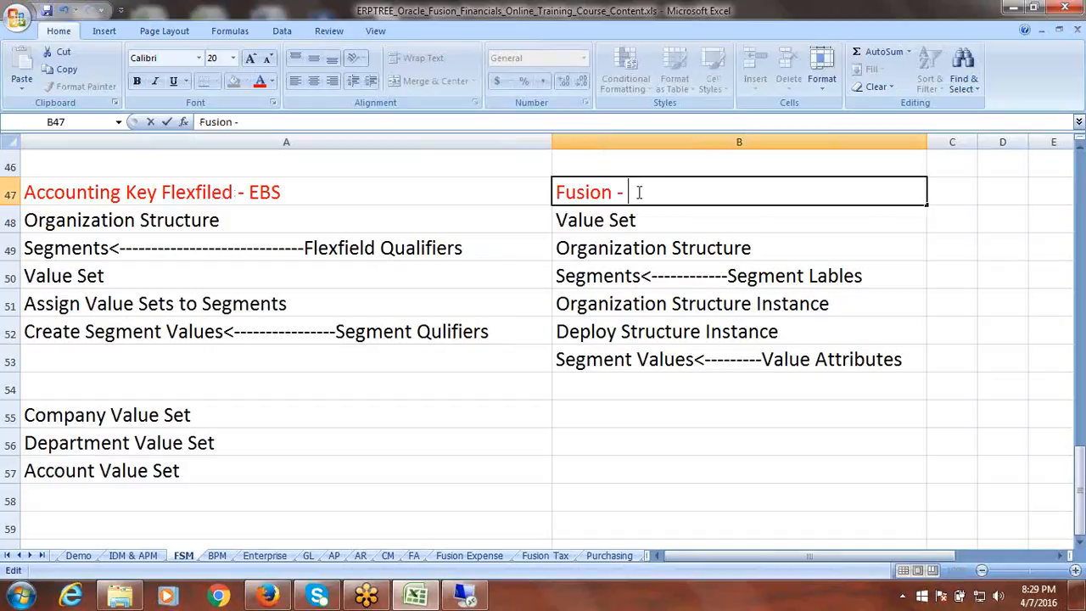
text( Accounting)
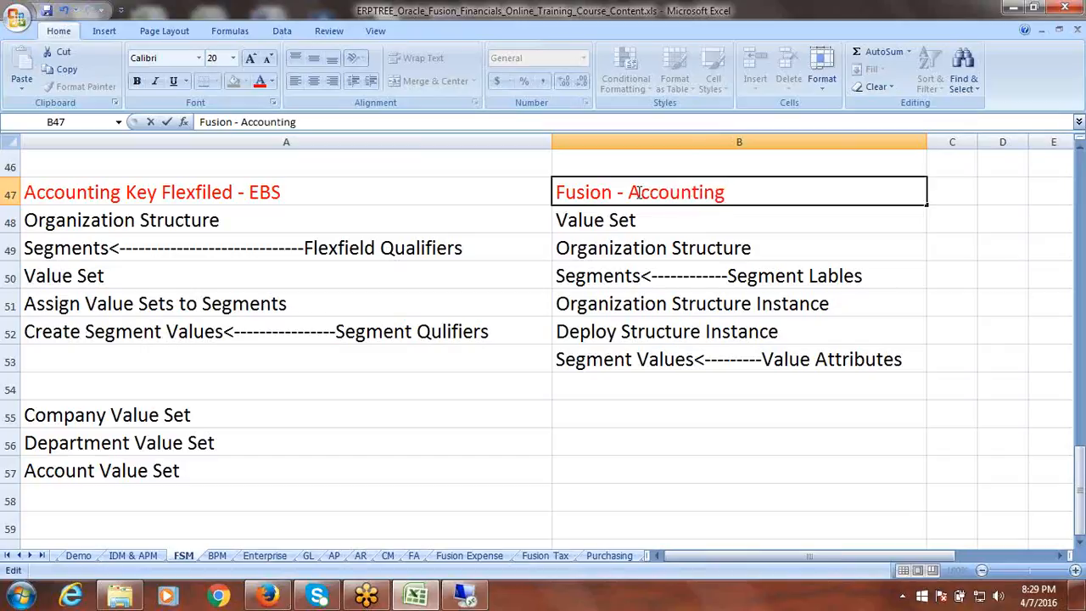
text(KFF)
key(ctrl+Return)
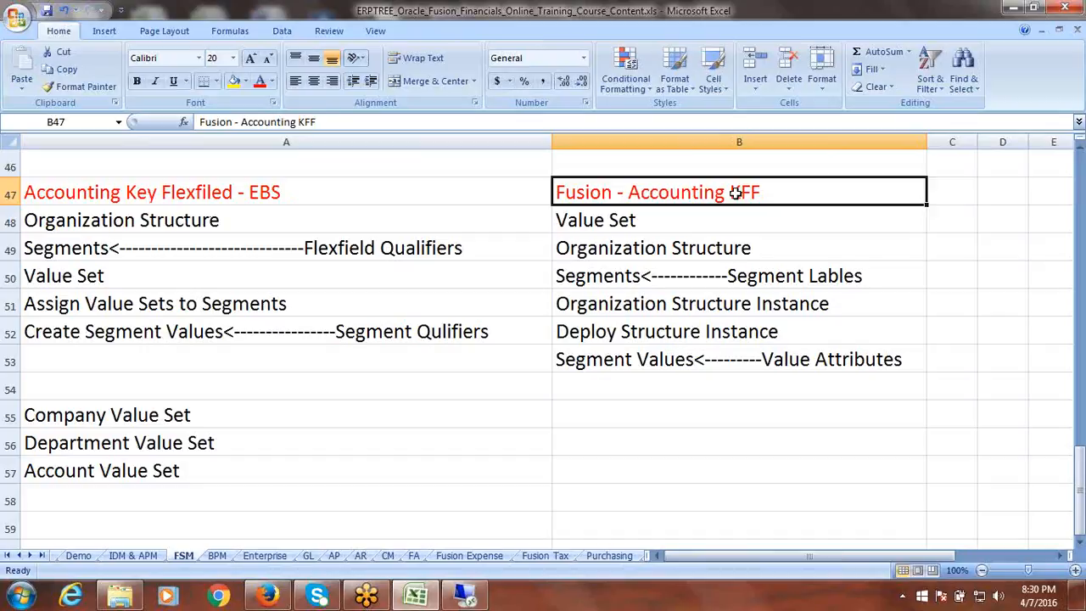
click(647, 219)
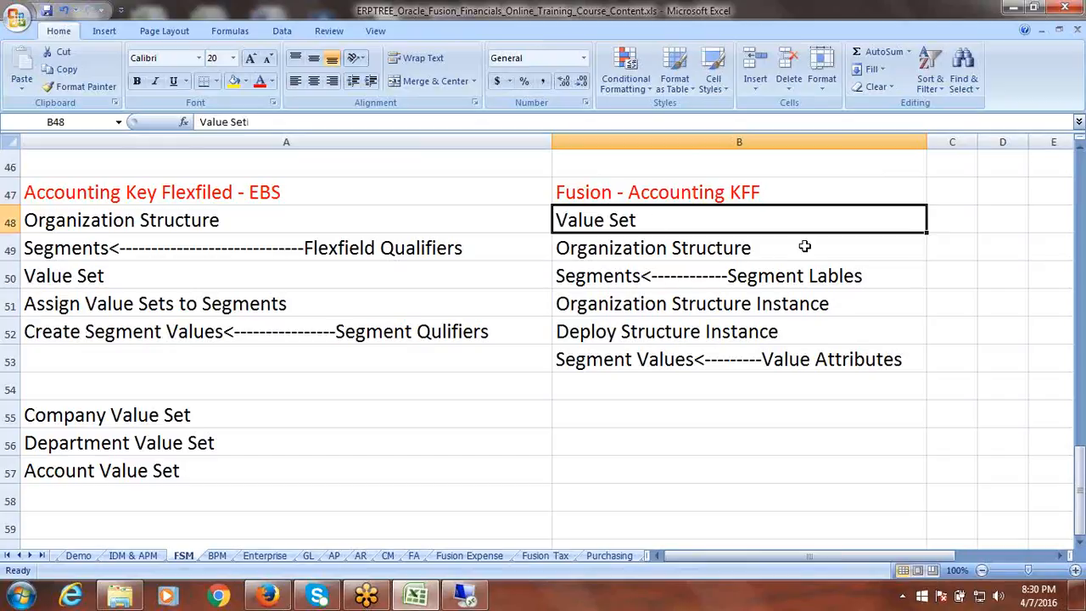
click(1079, 543)
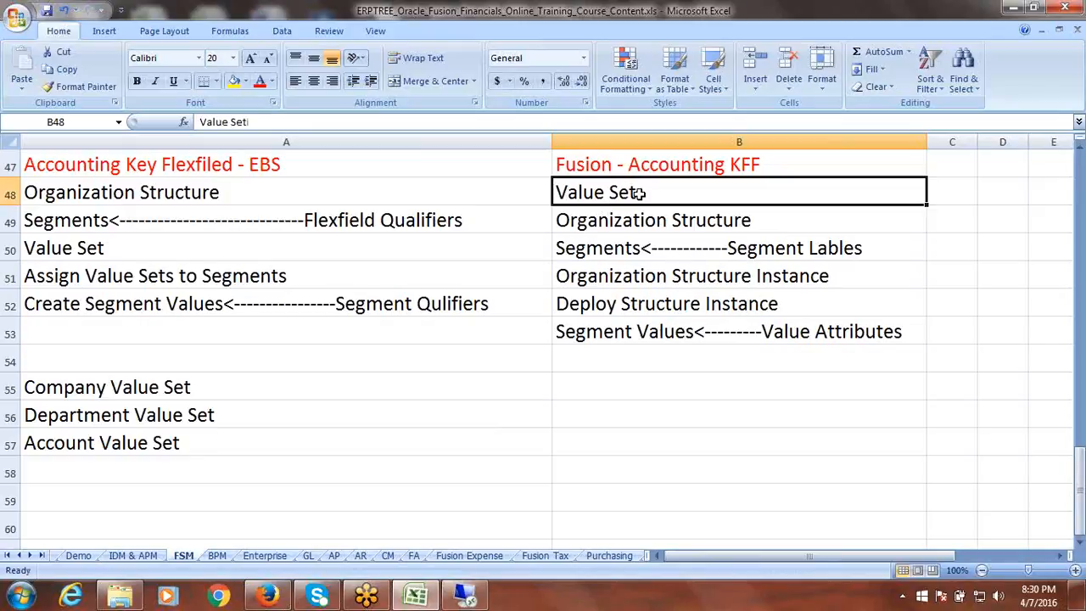
Switch to Firefox on the remote desktop and sign in to Oracle Fusion Applications with the user ID and password, dismissing the offer to remember them
click(467, 594)
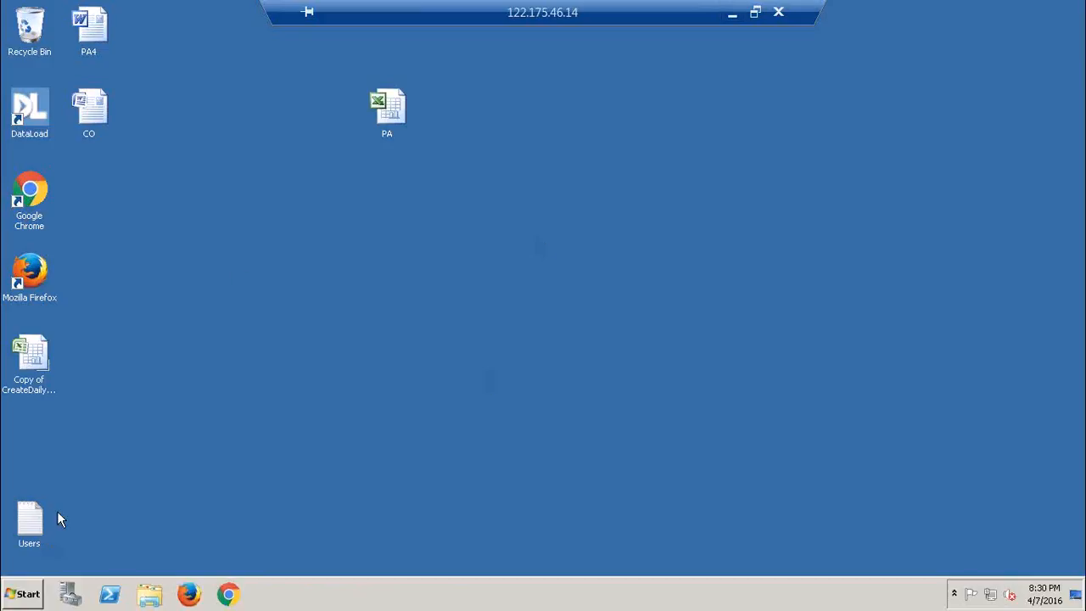
click(188, 594)
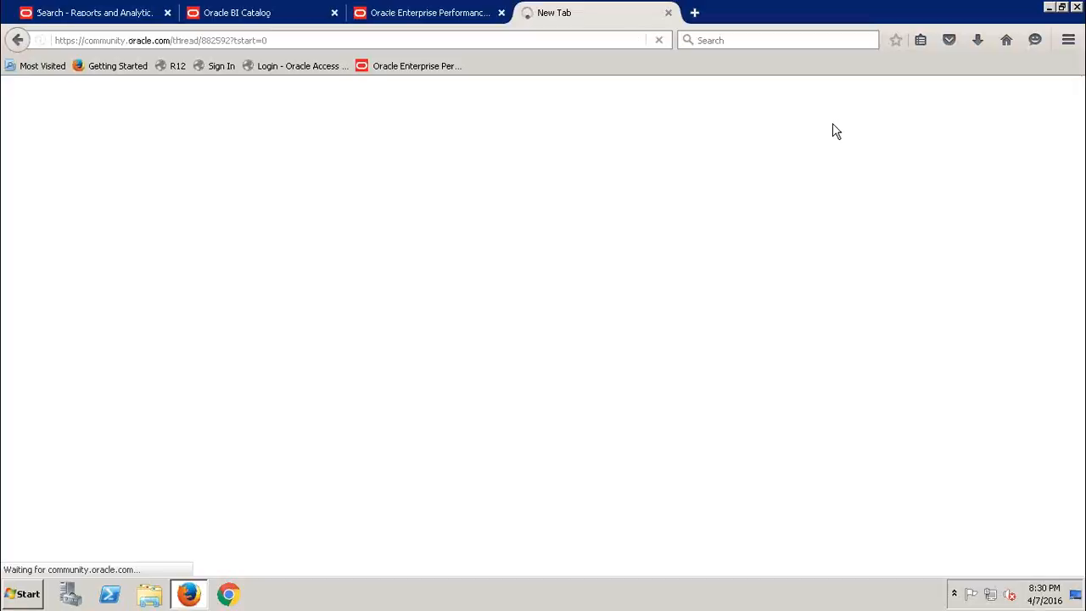
click(222, 67)
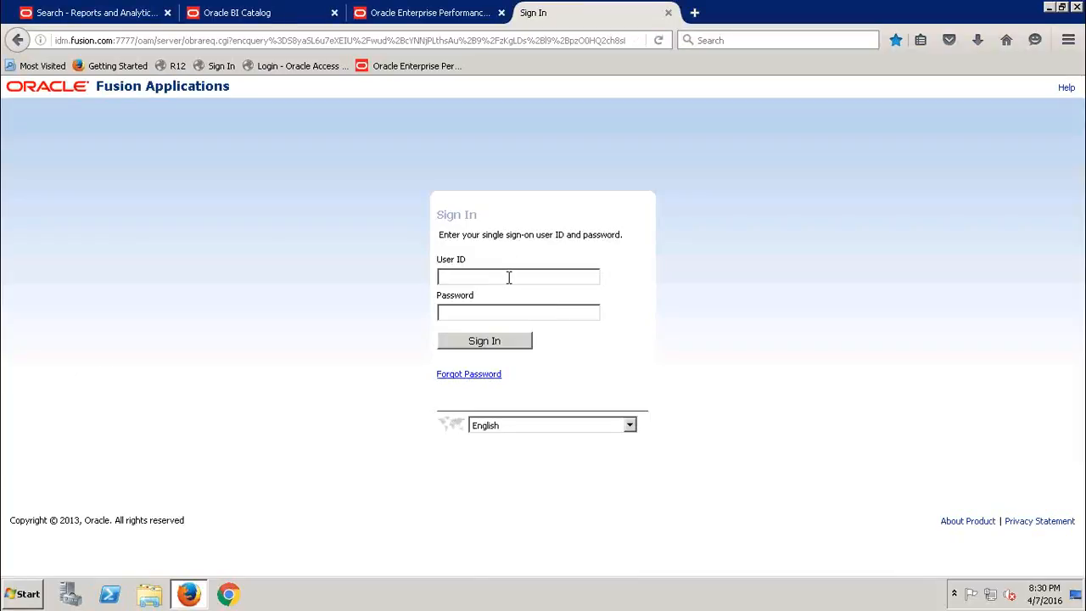
text(KALYAN)
key(Tab)
text(********)
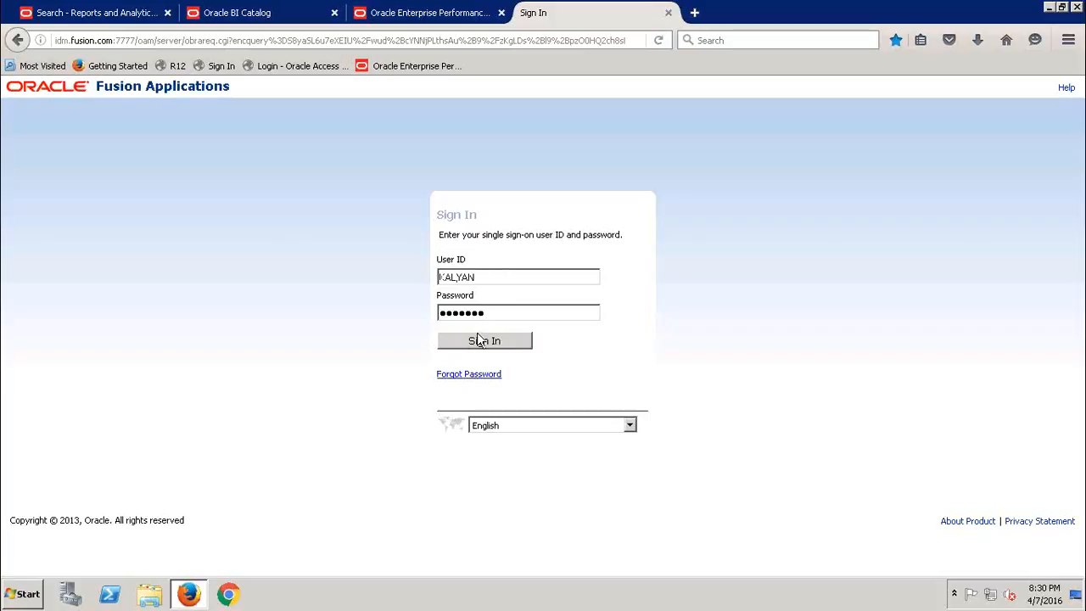
click(481, 340)
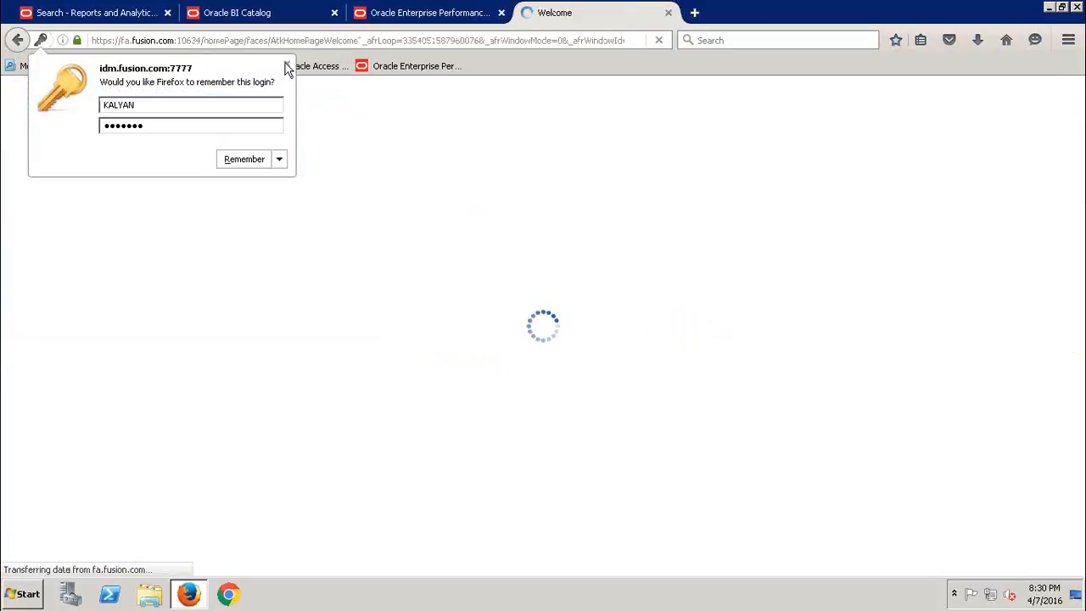
click(287, 67)
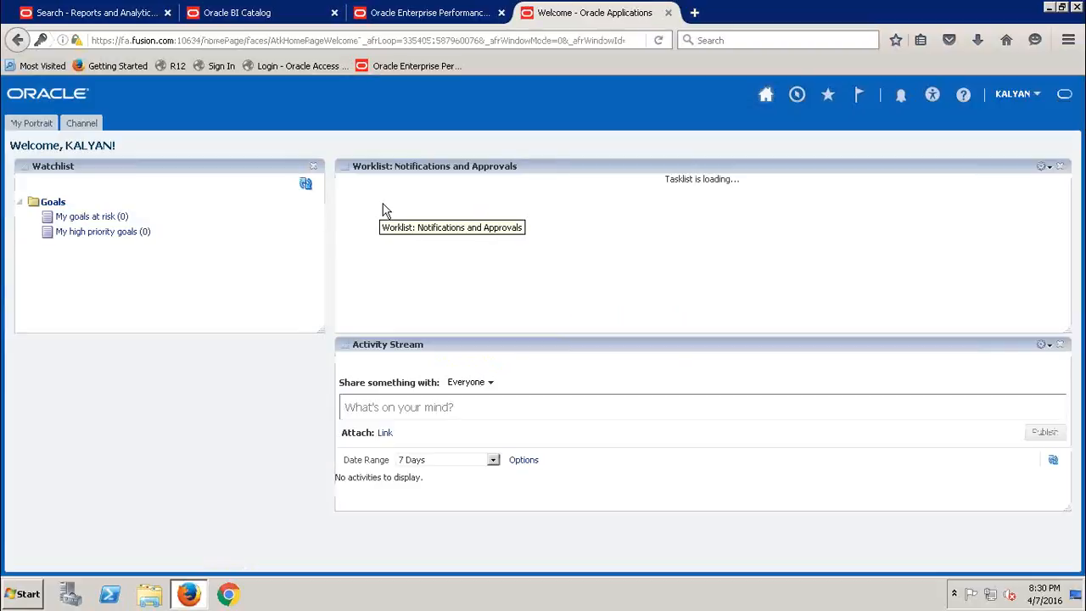
Go to Setup and Maintenance and open the TCS Implementation Project from the implementation projects
click(1015, 95)
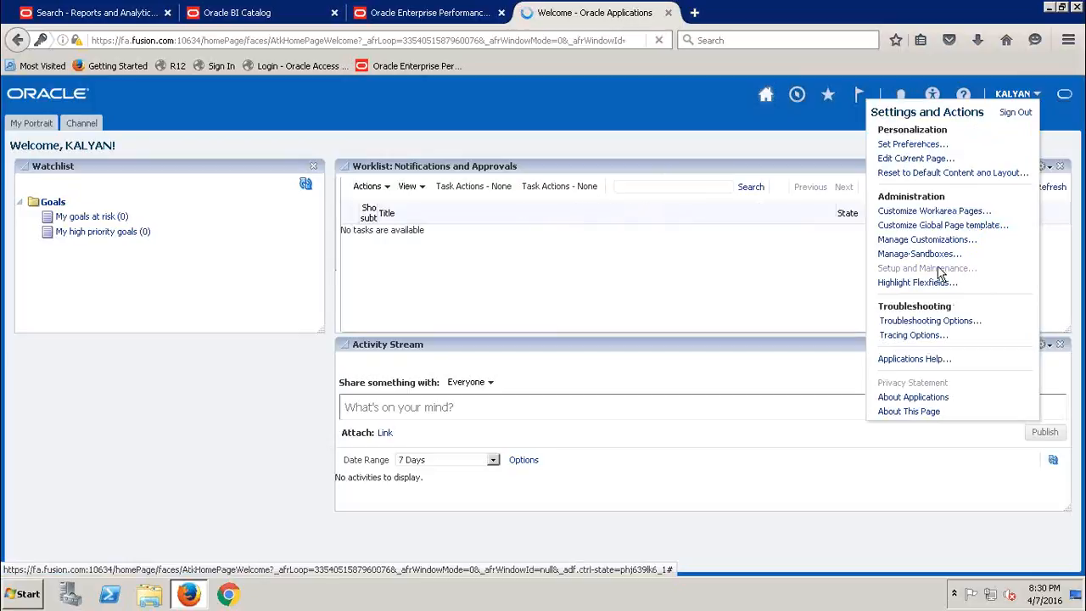
click(939, 268)
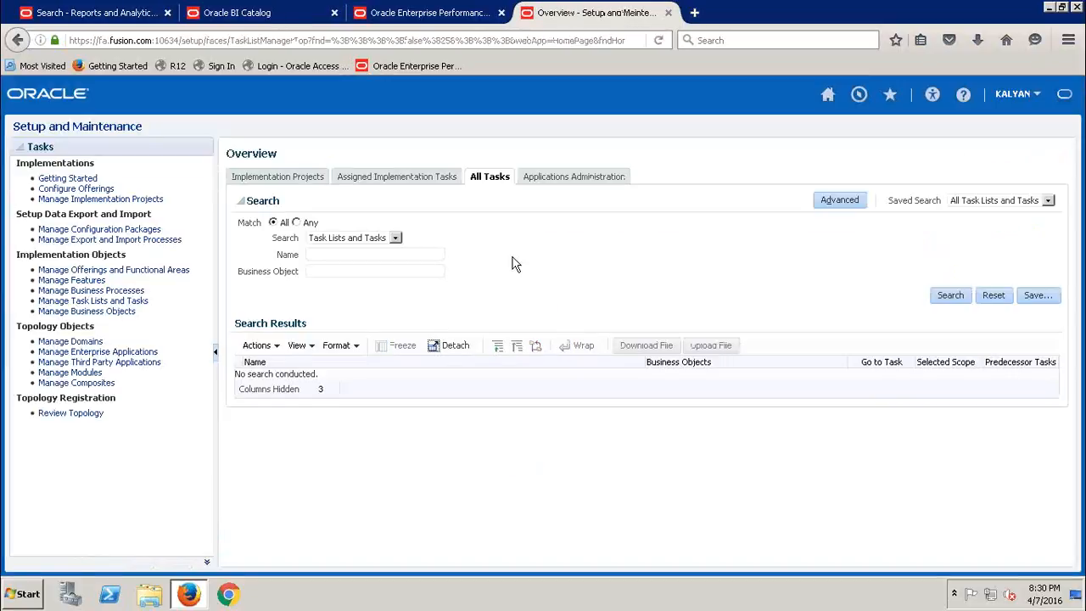
click(270, 180)
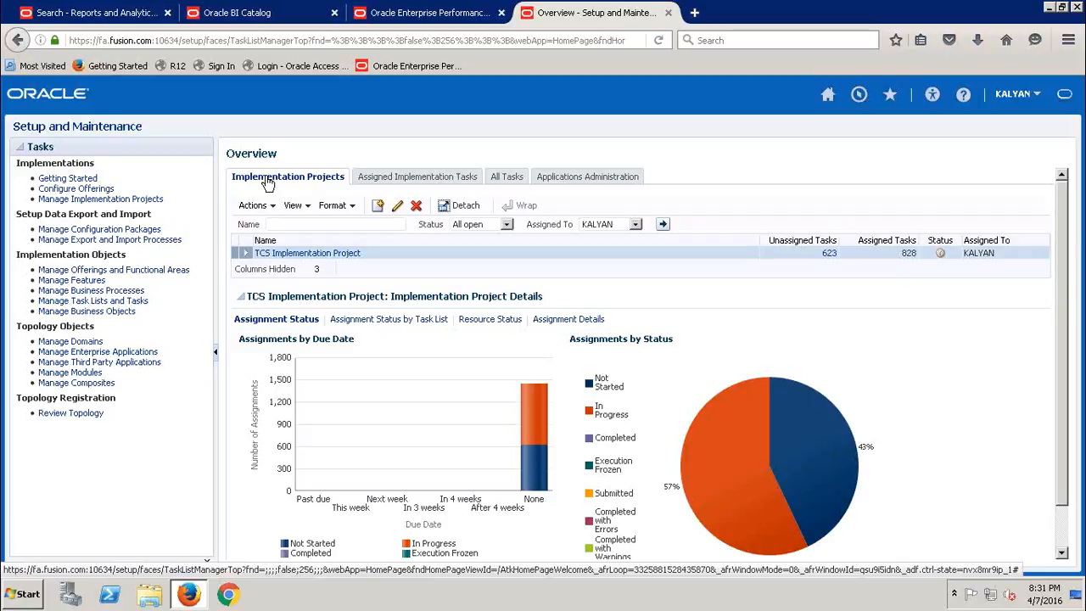
click(303, 256)
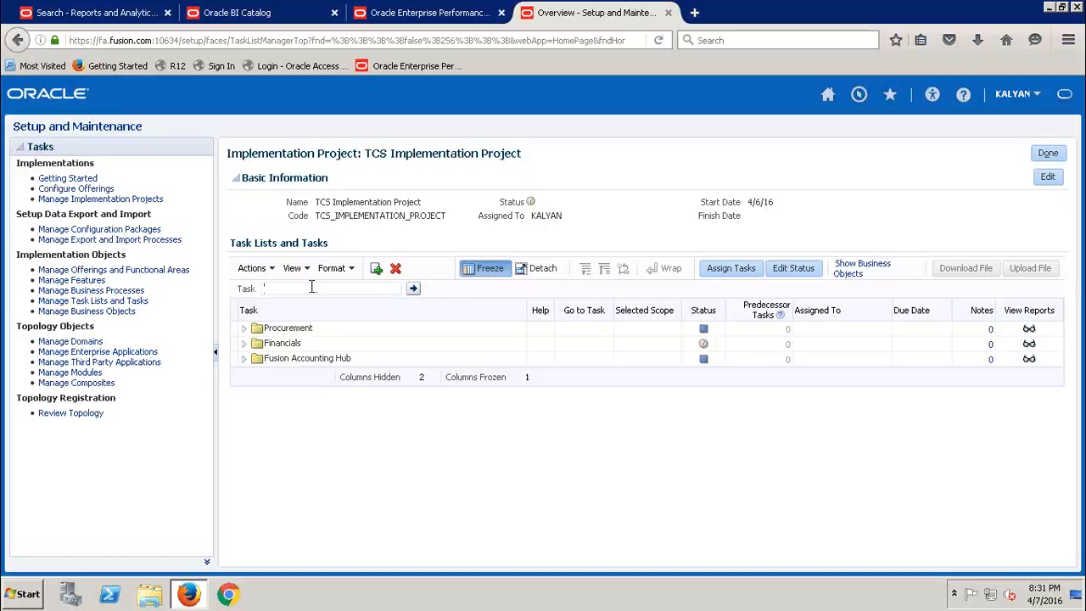
Search the project's tasks for "%Chart%Value Set%"
text(%%)
text(V)
text(alue Set%)
click(266, 289)
text(%%)
key(BackSpace)
text(%Chart)
click(413, 289)
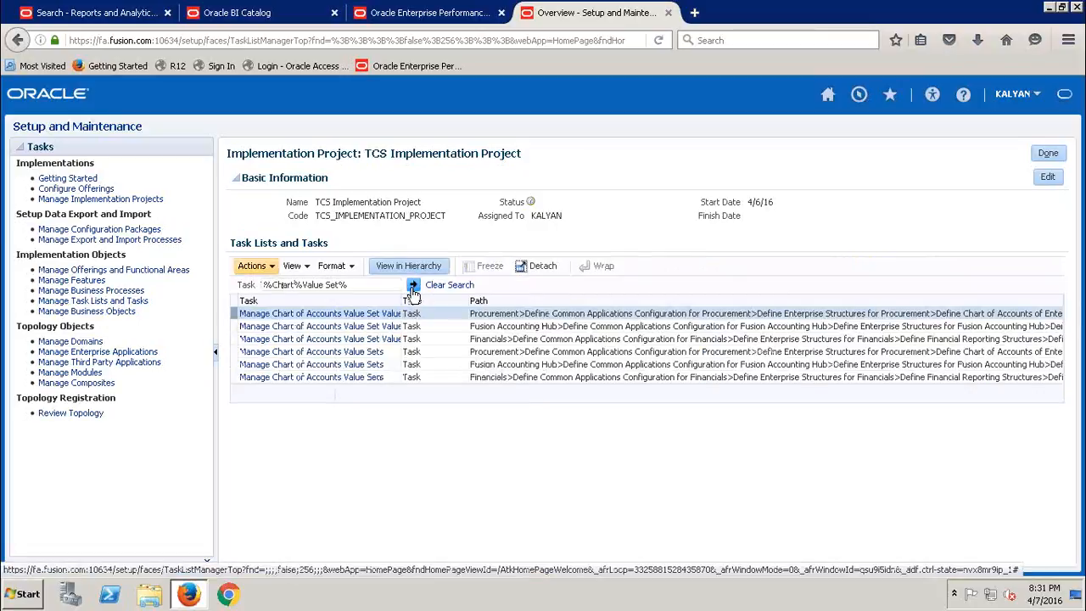
Locate Manage Chart of Accounts Value Sets in the Financials task hierarchy, check its parent task lists, and go to the task
click(337, 378)
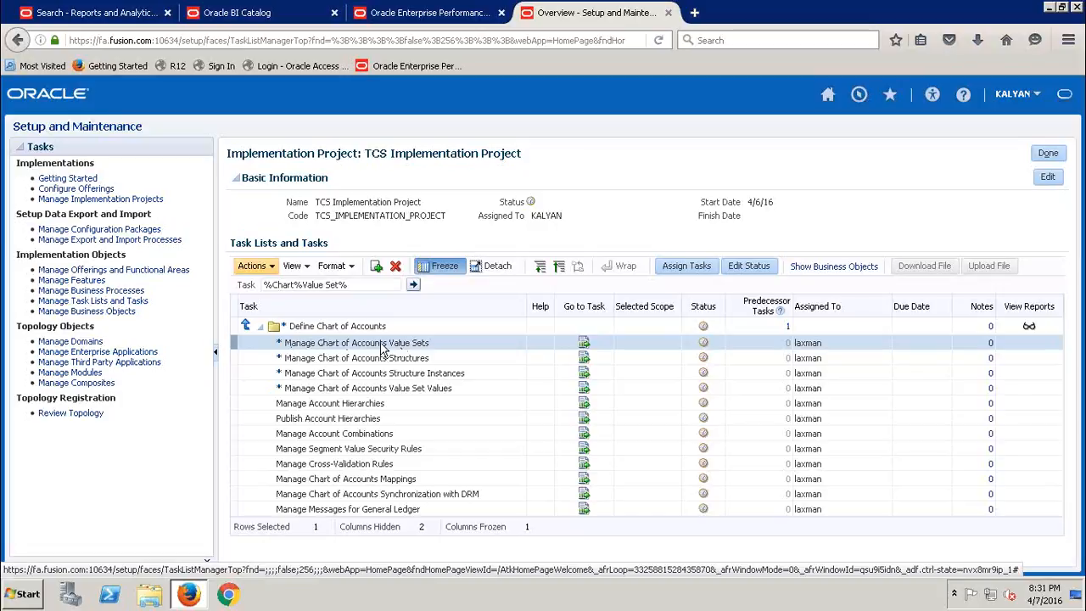
click(246, 327)
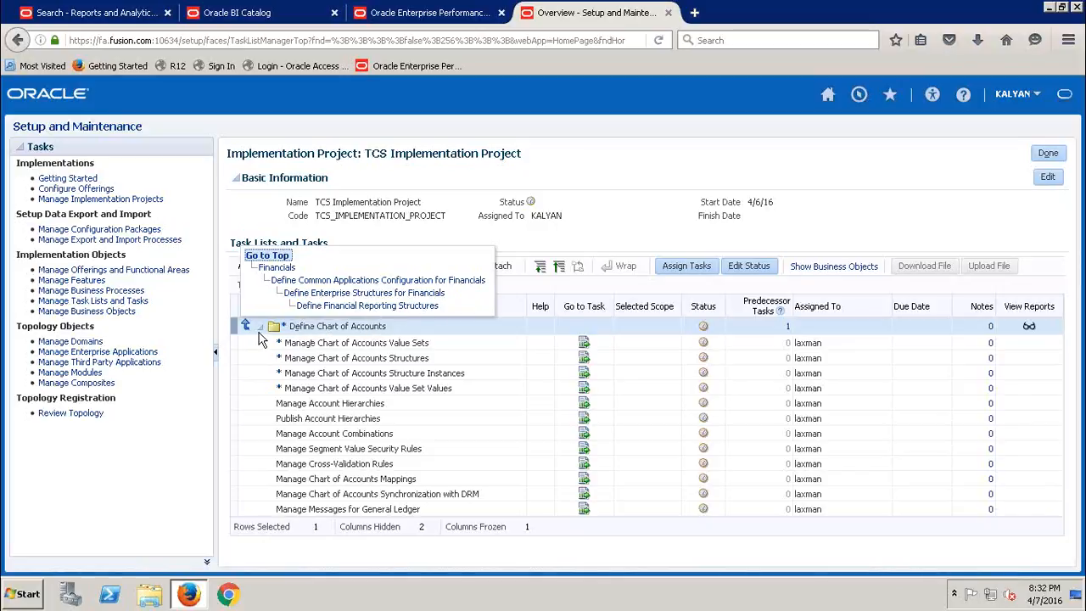
click(321, 346)
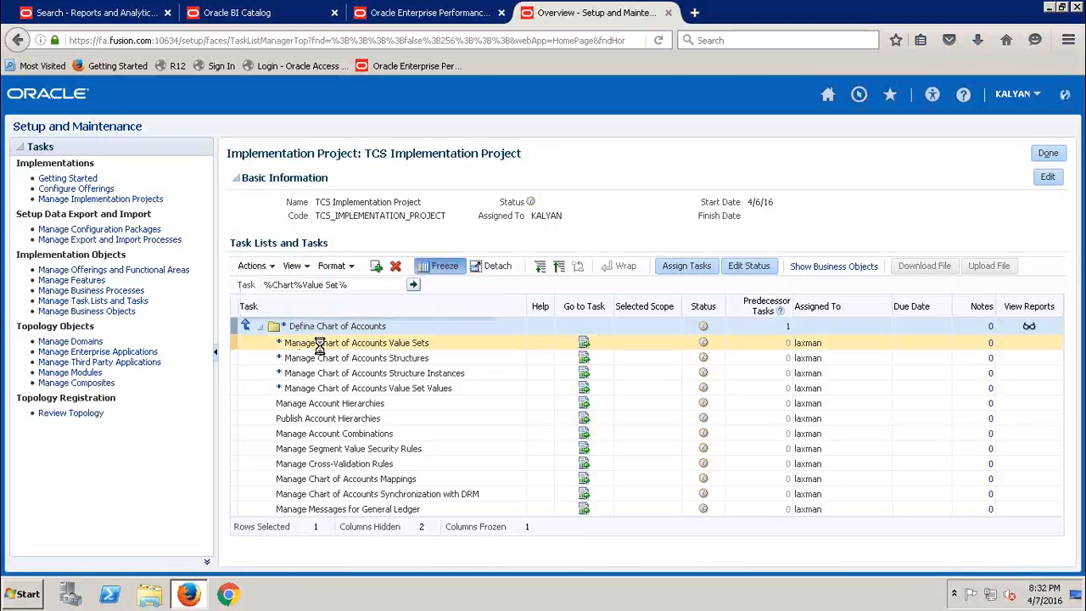
click(582, 341)
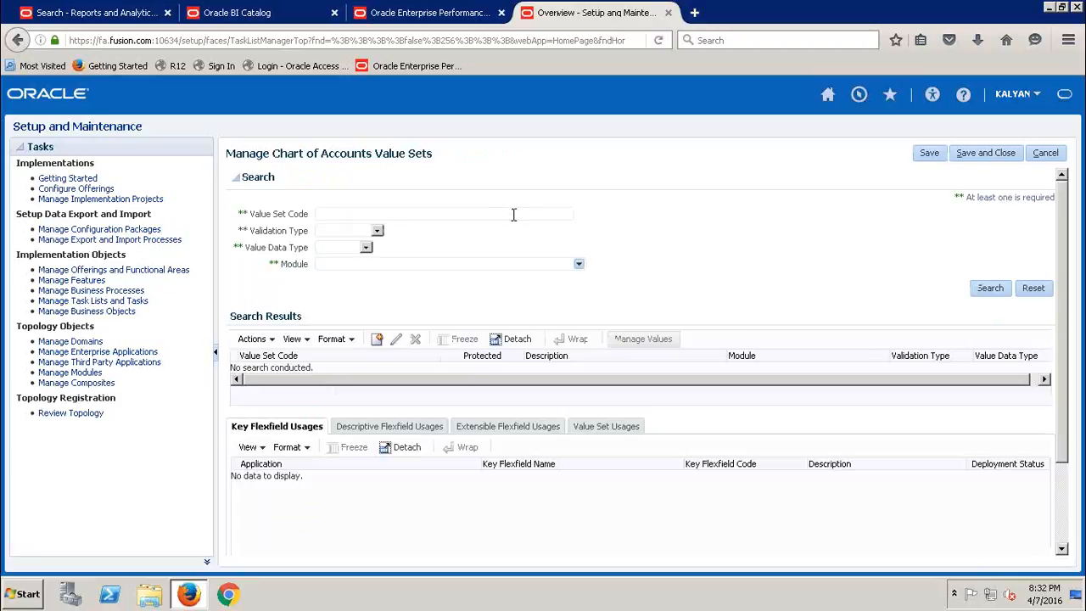
Start a new value set with code TCS_COM, description TCS Company and module General Ledger
click(378, 340)
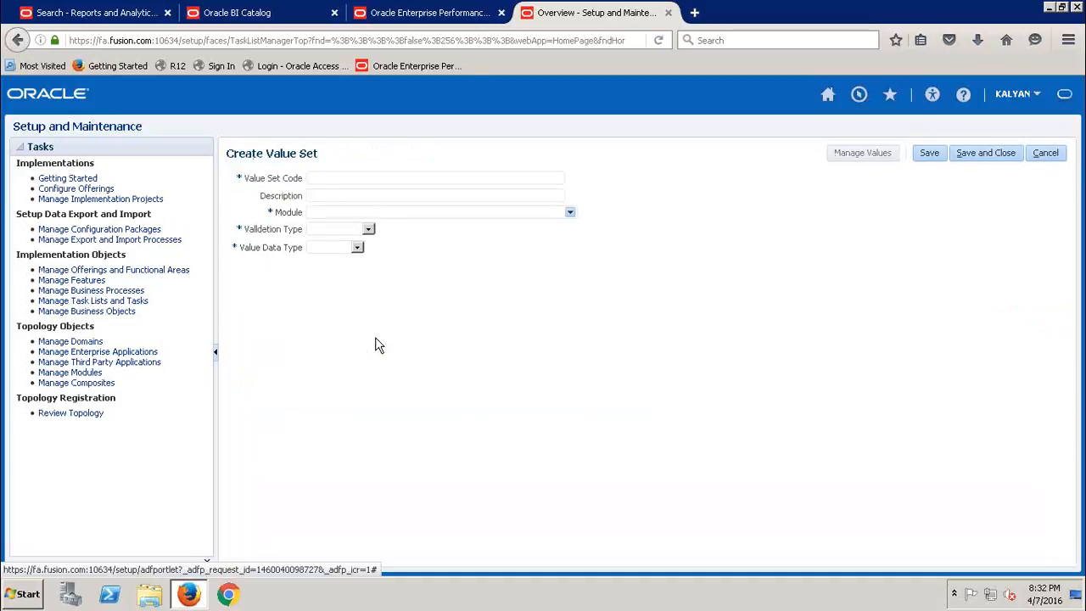
click(375, 177)
text(TCS_COM)
click(339, 196)
text(TCS Company)
click(570, 212)
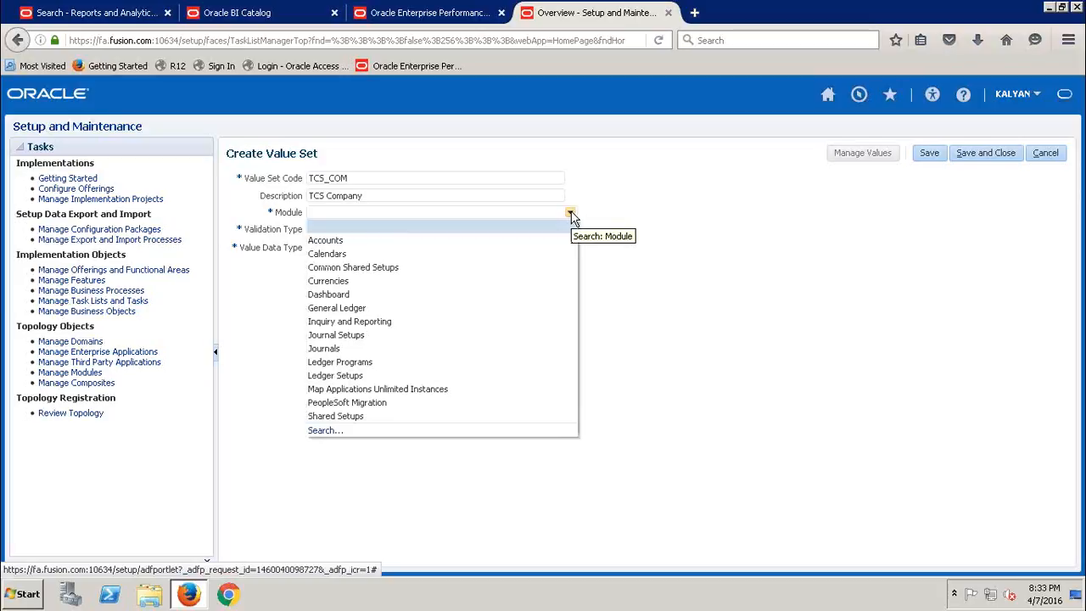
click(376, 310)
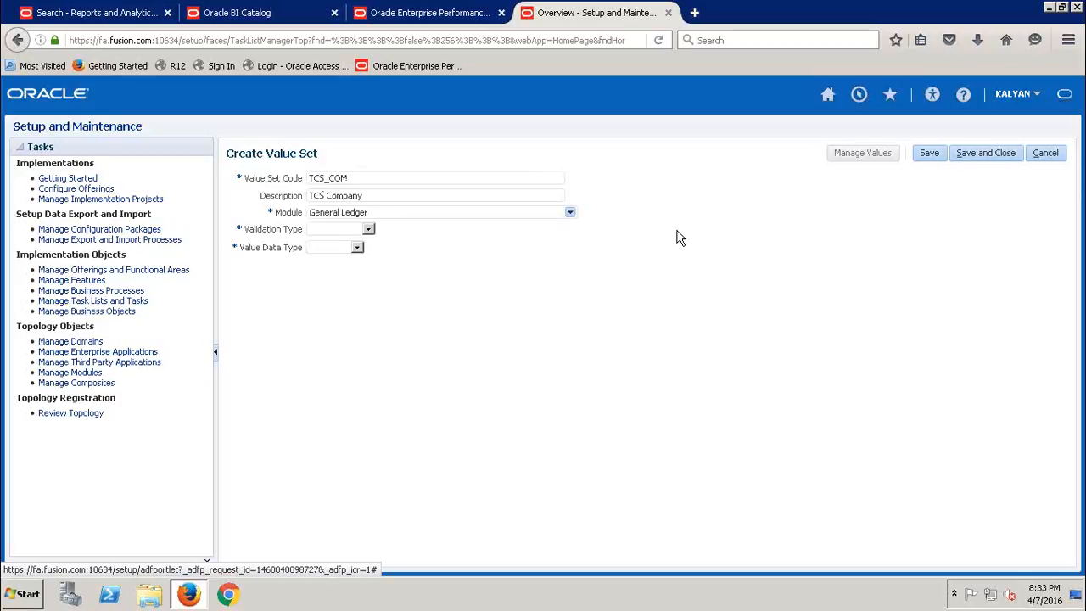
Set the TCS_COM value set to validation type Independent, value data type Character and value subtype Text
click(369, 231)
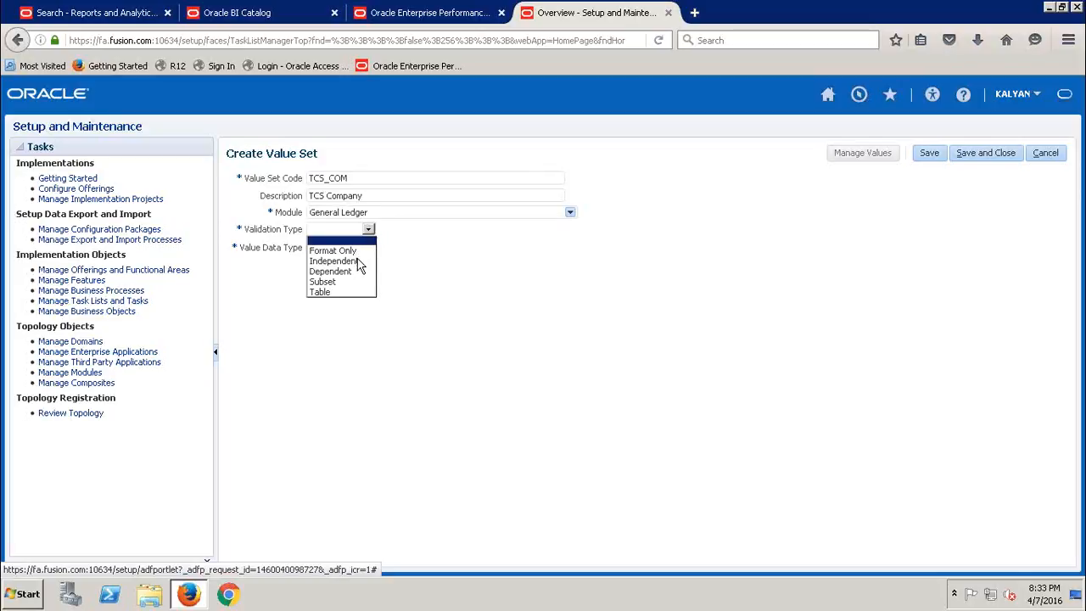
click(355, 261)
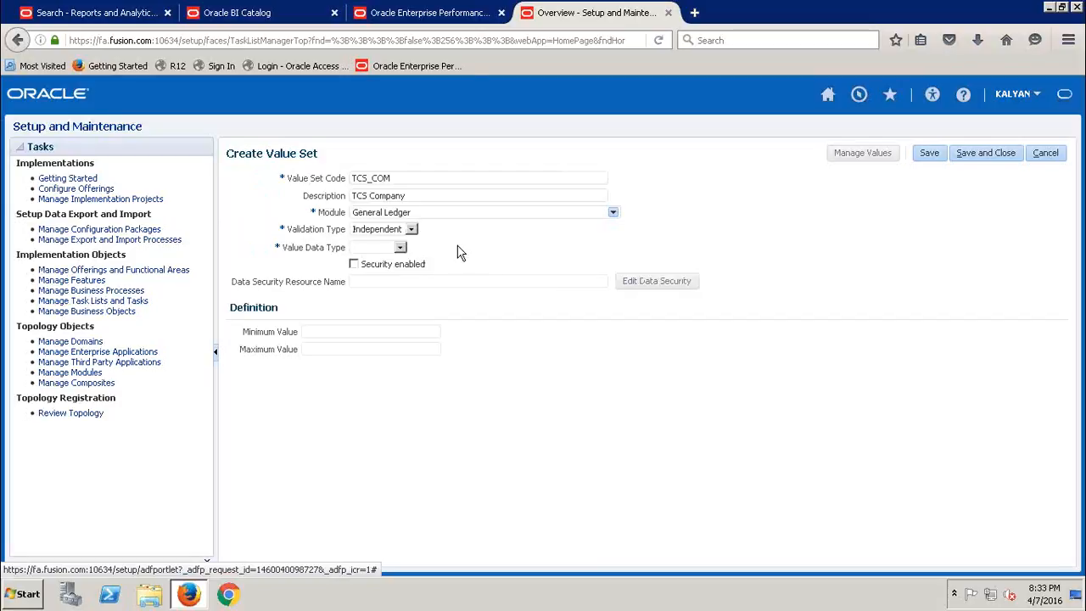
click(400, 247)
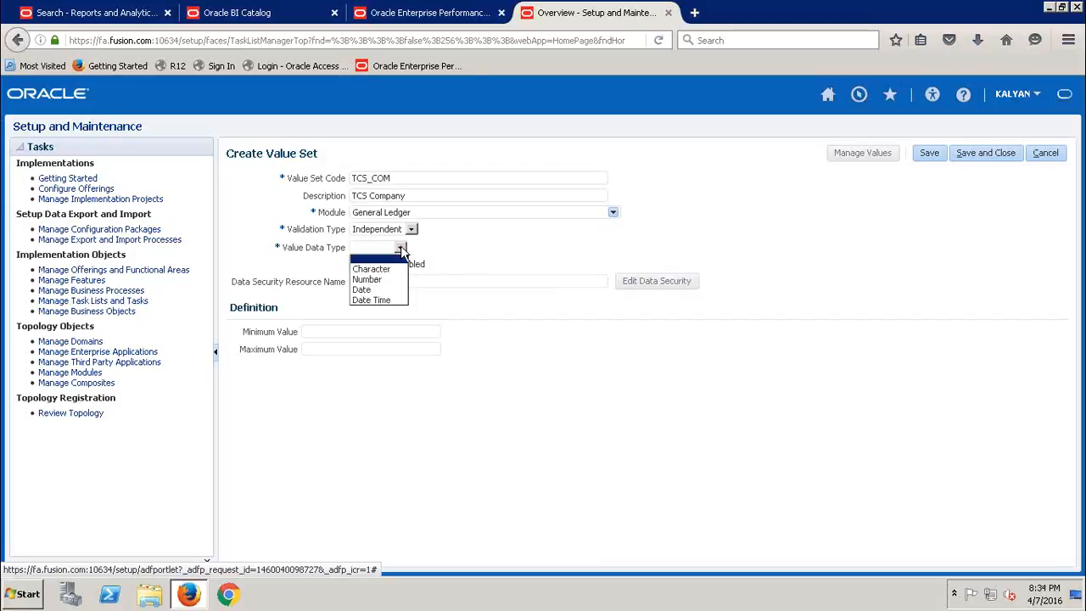
click(390, 269)
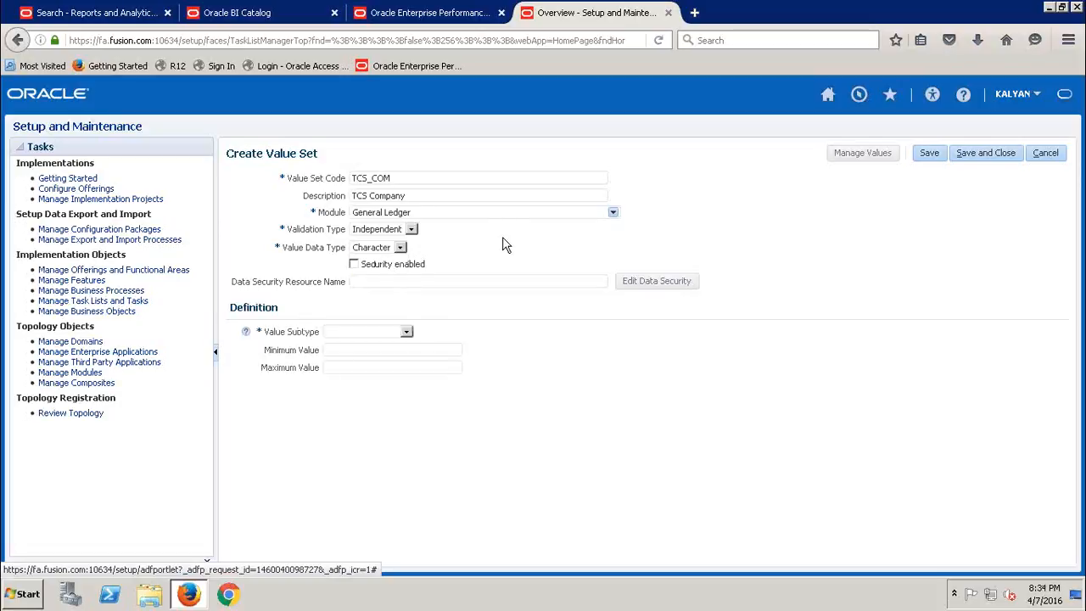
click(408, 332)
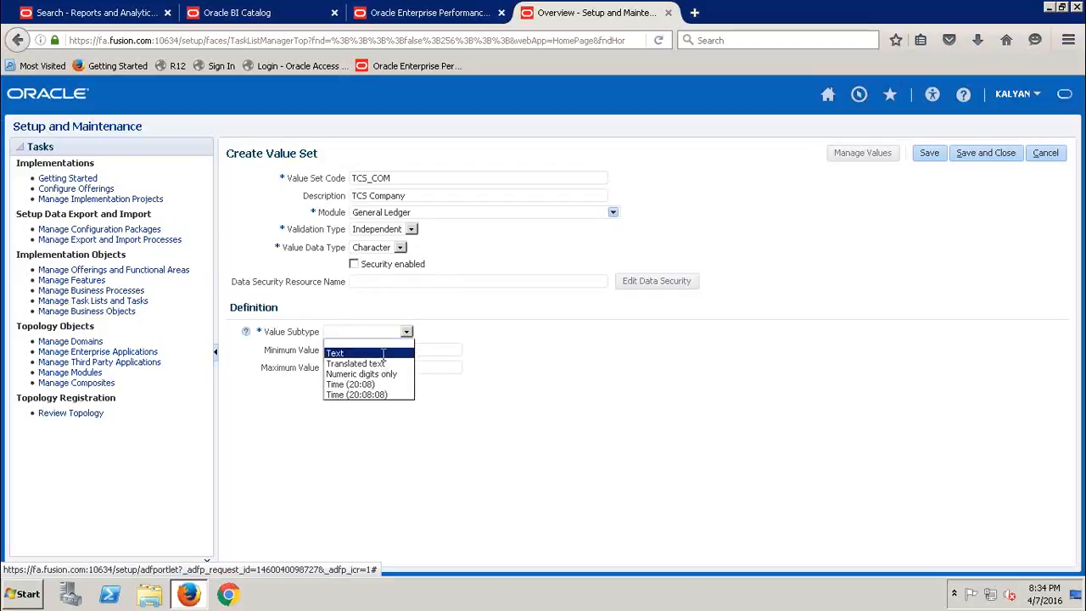
click(382, 353)
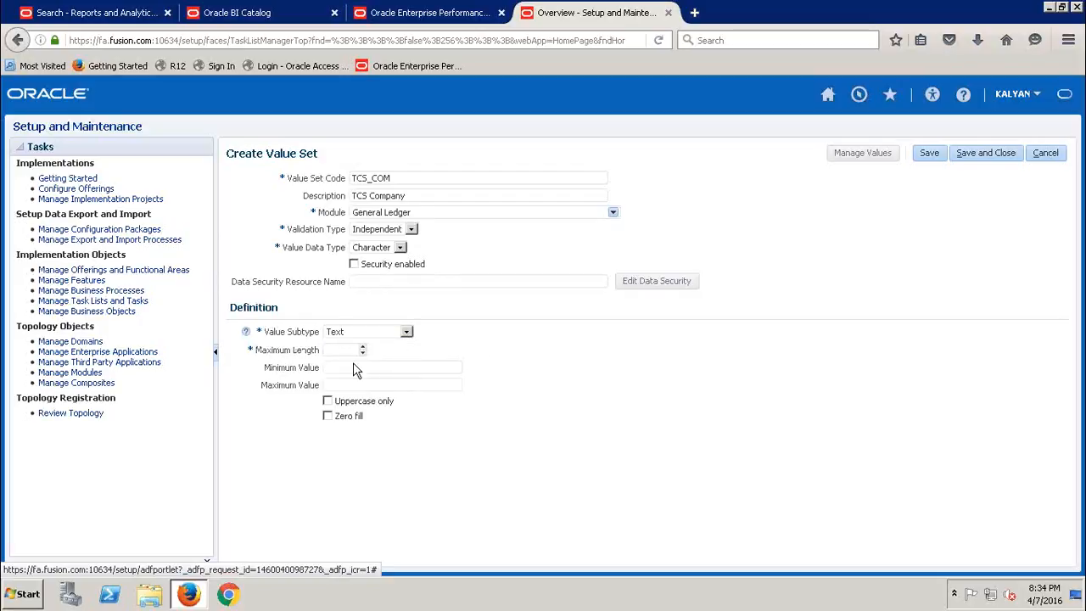
Set the maximum length of TCS_COM to 4, then save and close the value set
click(335, 347)
text(4)
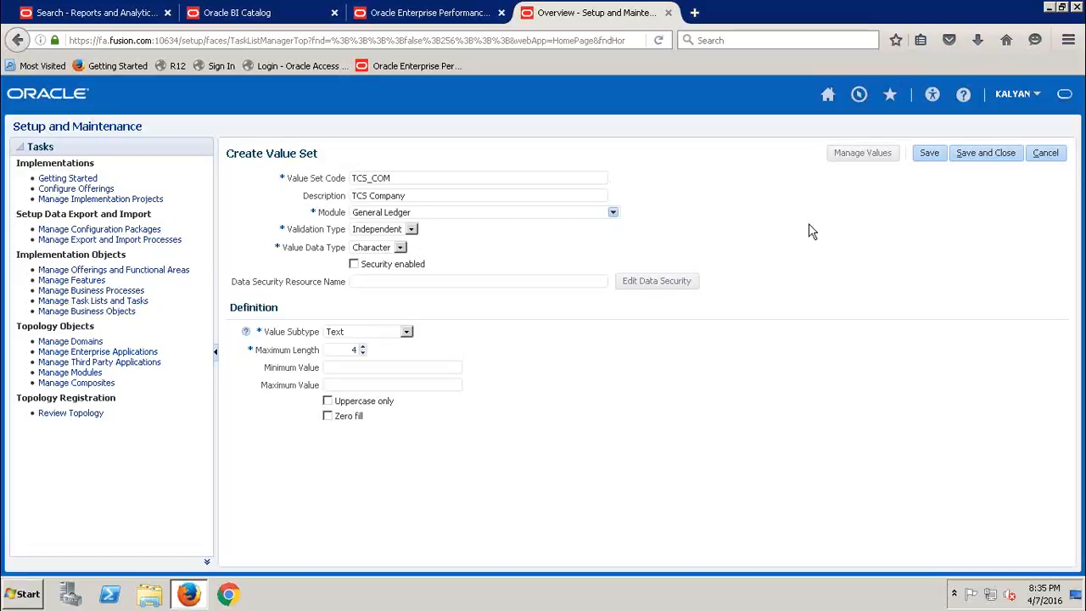
click(437, 387)
click(982, 158)
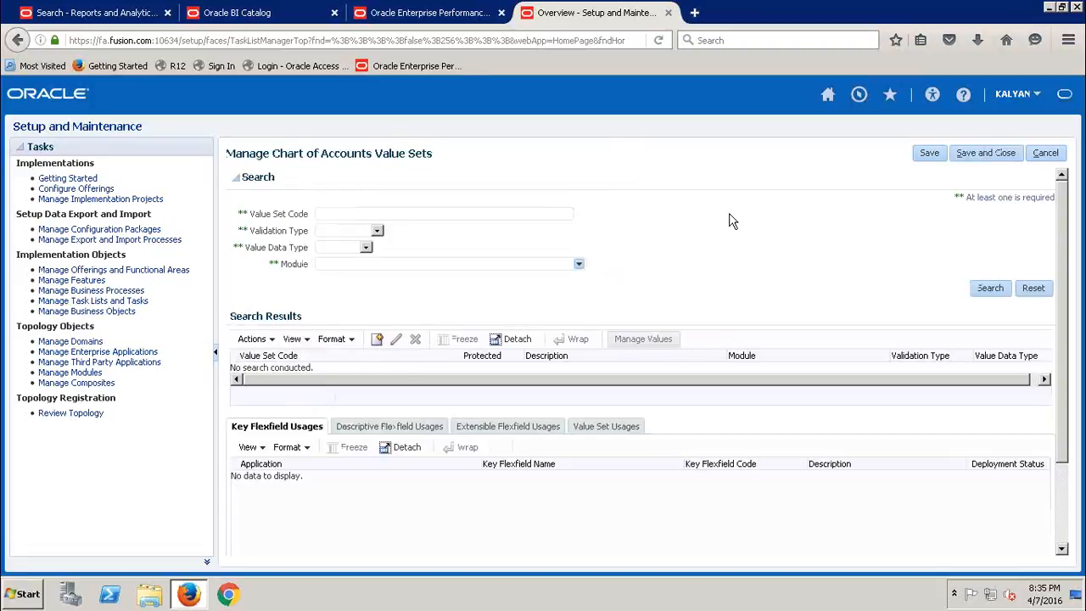
Start a new value set with code TCS_DEP, description TCS Department and module General Ledger
click(378, 339)
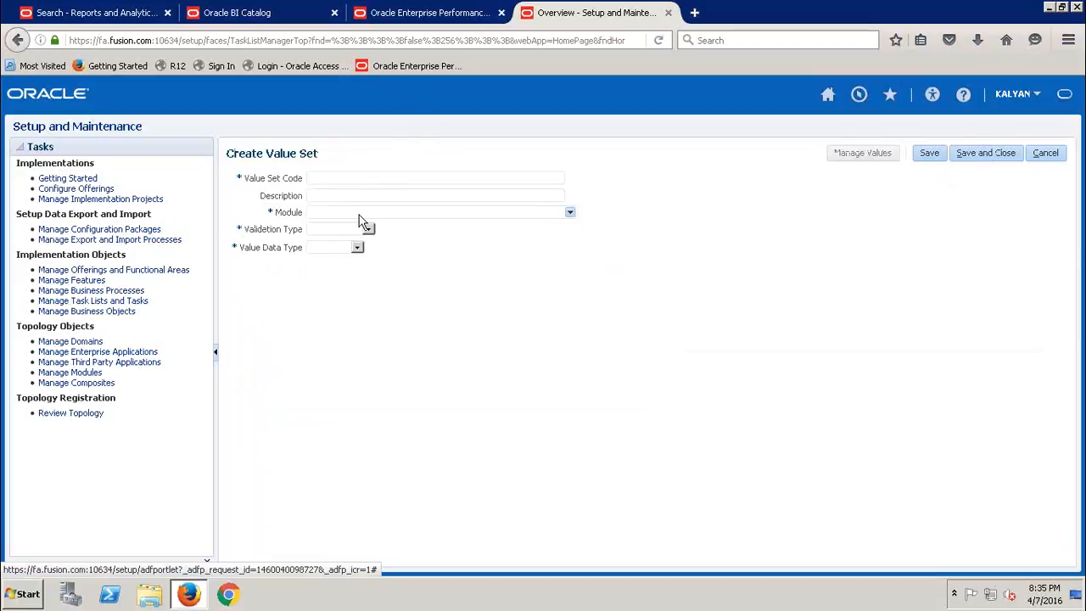
text(E)
text(TCS)
text(_DEP)
text(TCS)
text( Departm)
text(ent)
click(571, 213)
click(369, 328)
Set the TCS_DEP value set to validation type Independent, value data type Character and value subtype Text
click(369, 231)
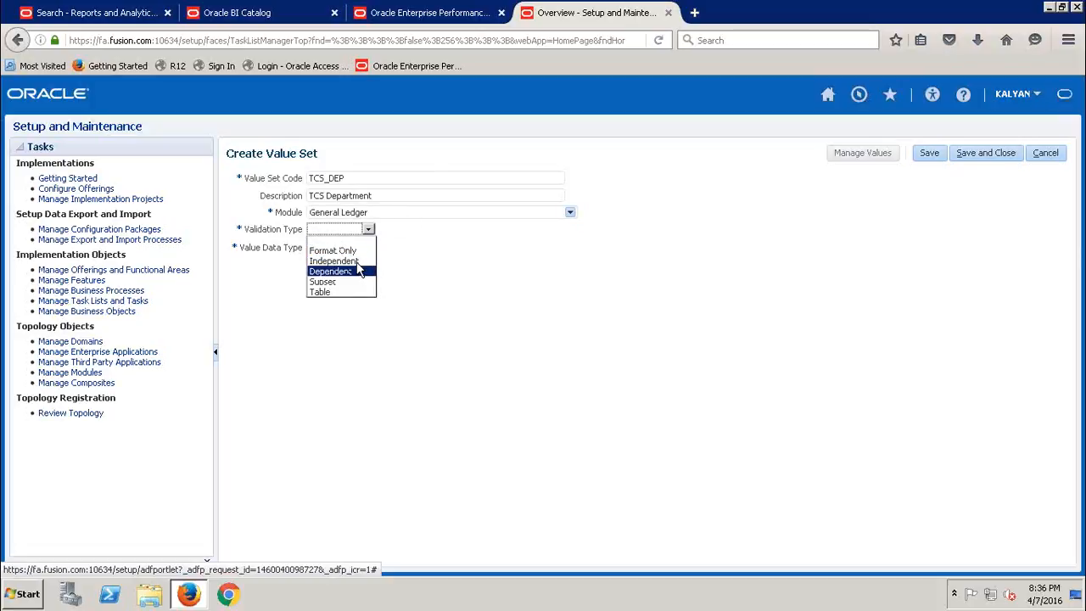
click(356, 261)
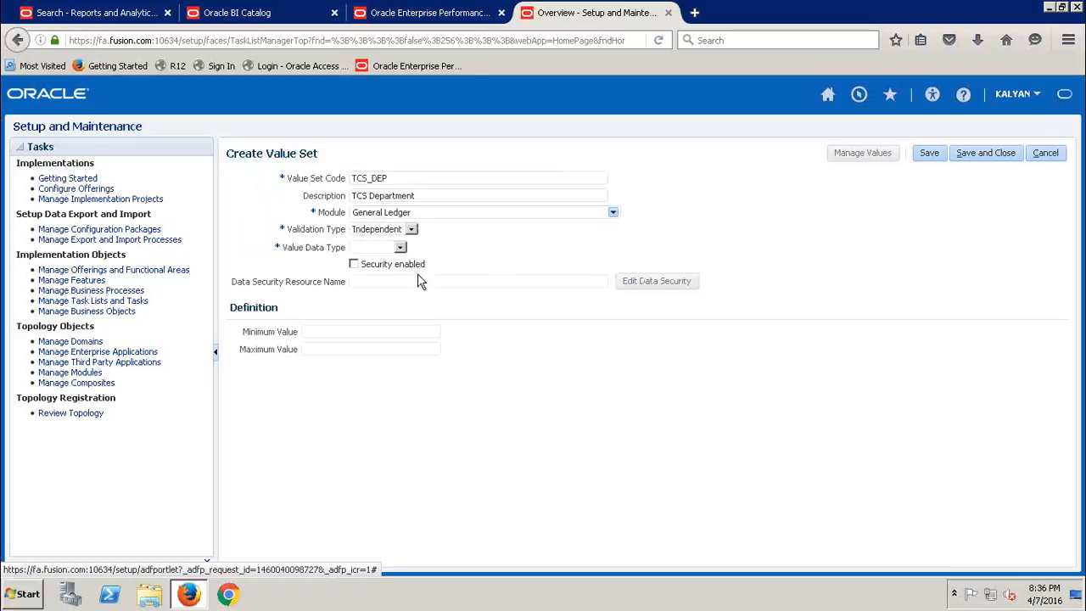
click(402, 247)
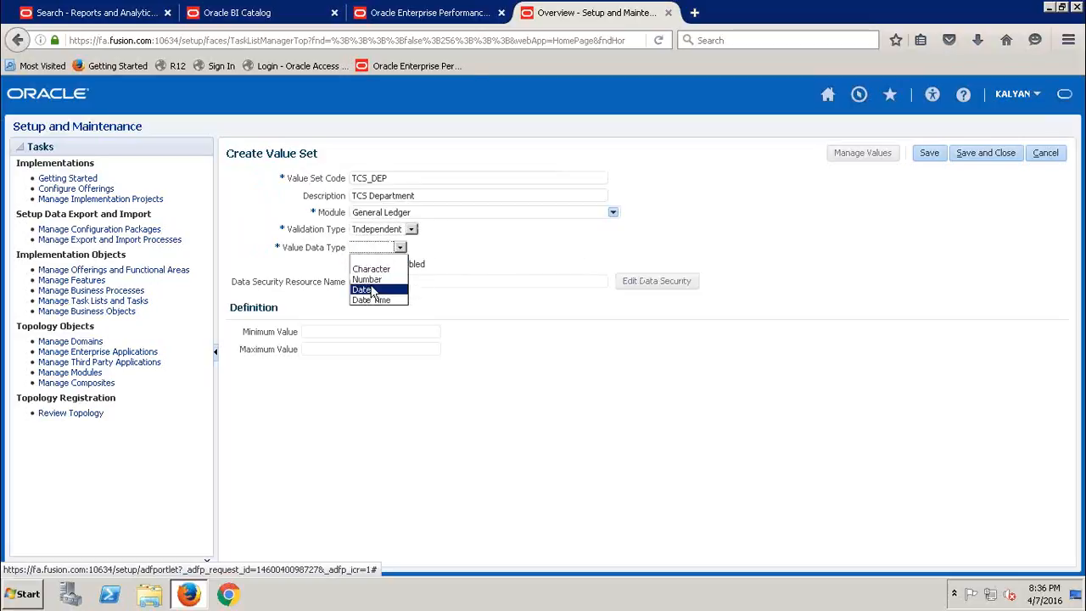
click(386, 272)
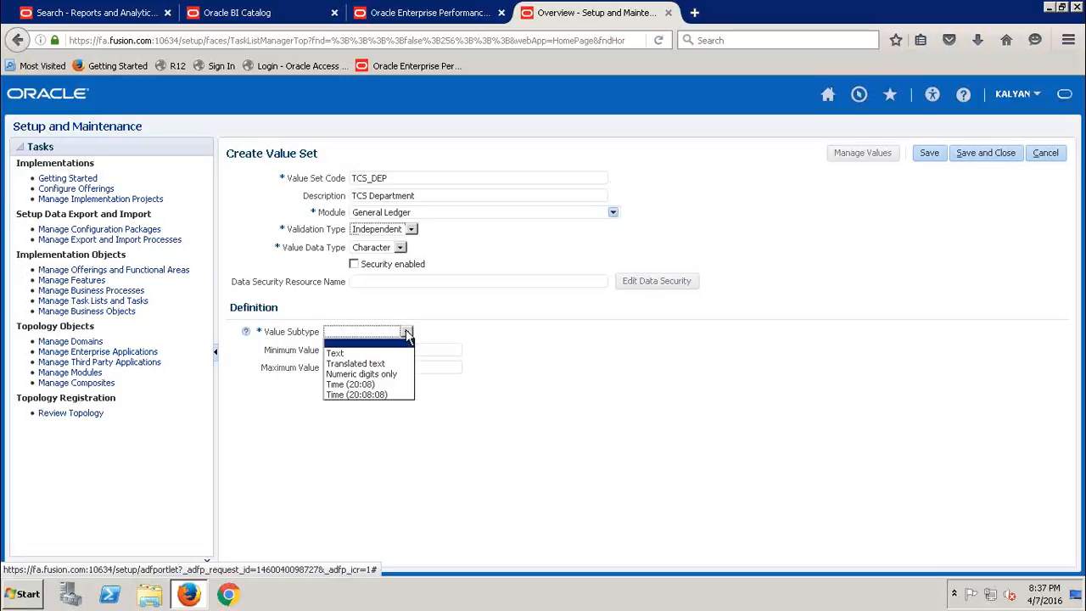
click(372, 353)
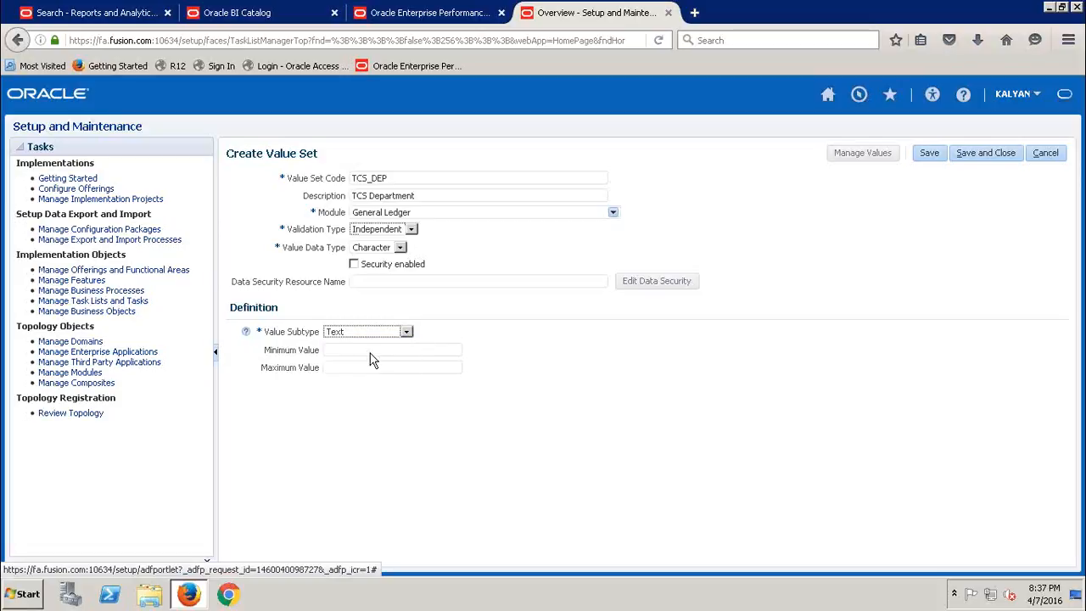
Set the maximum length of TCS_DEP to 4, then save and close the value set
click(336, 350)
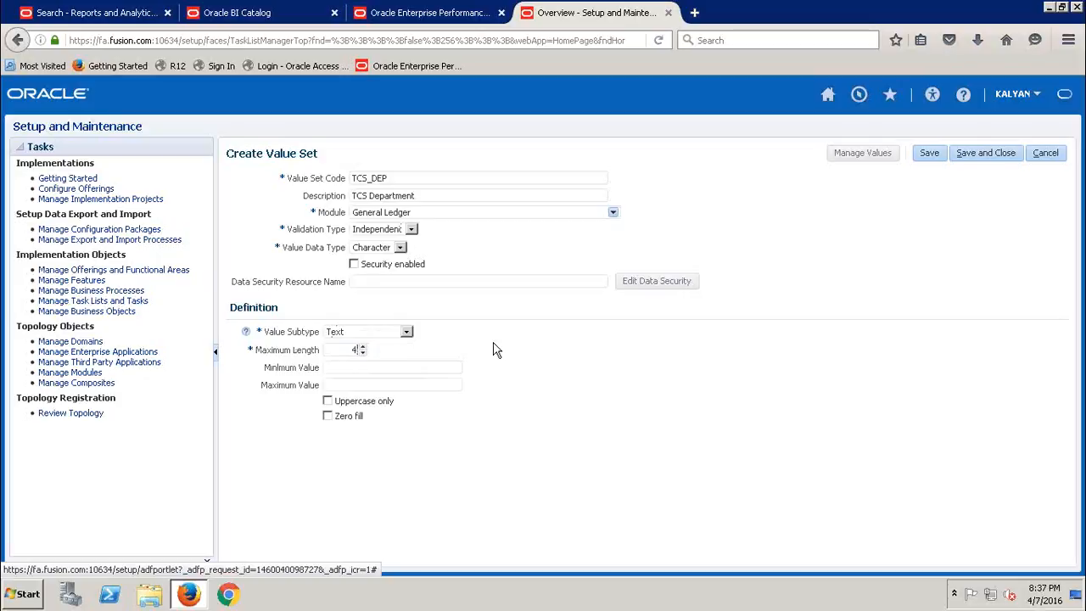
click(378, 369)
click(991, 154)
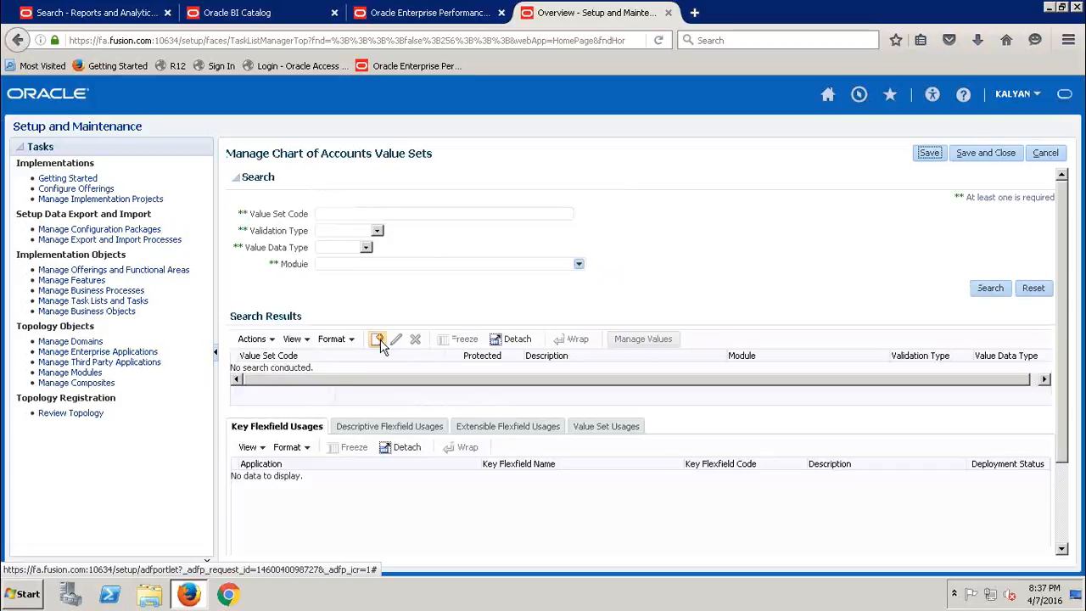
Start a new value set with code TCS_ACC, description TCS ACCOUNT and module General Ledger
click(379, 340)
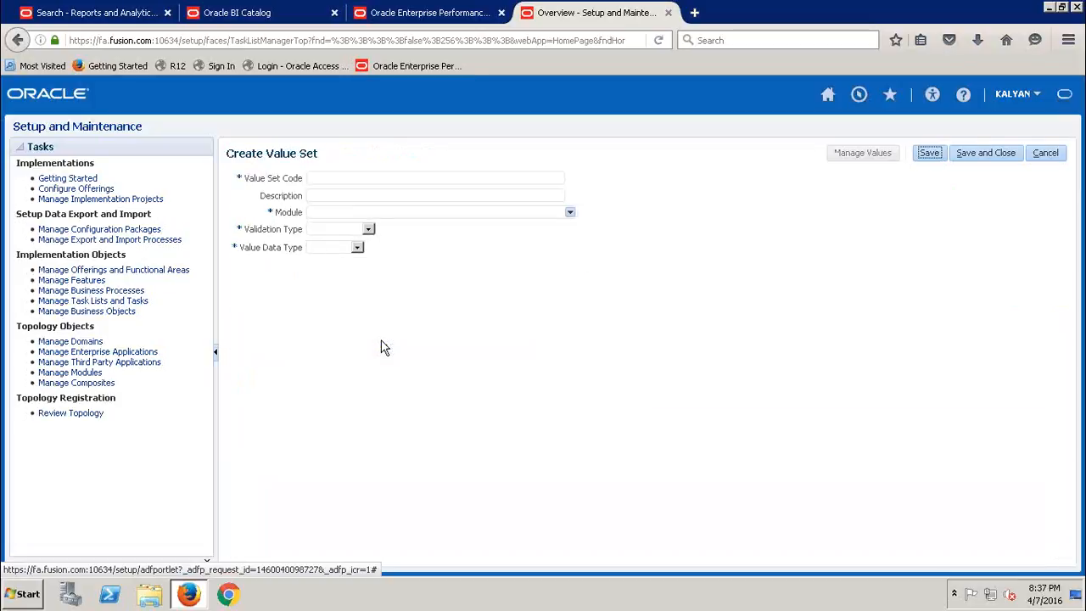
click(411, 178)
text(TCS_ACC)
key(Tab)
text(TCS ACCOUNT)
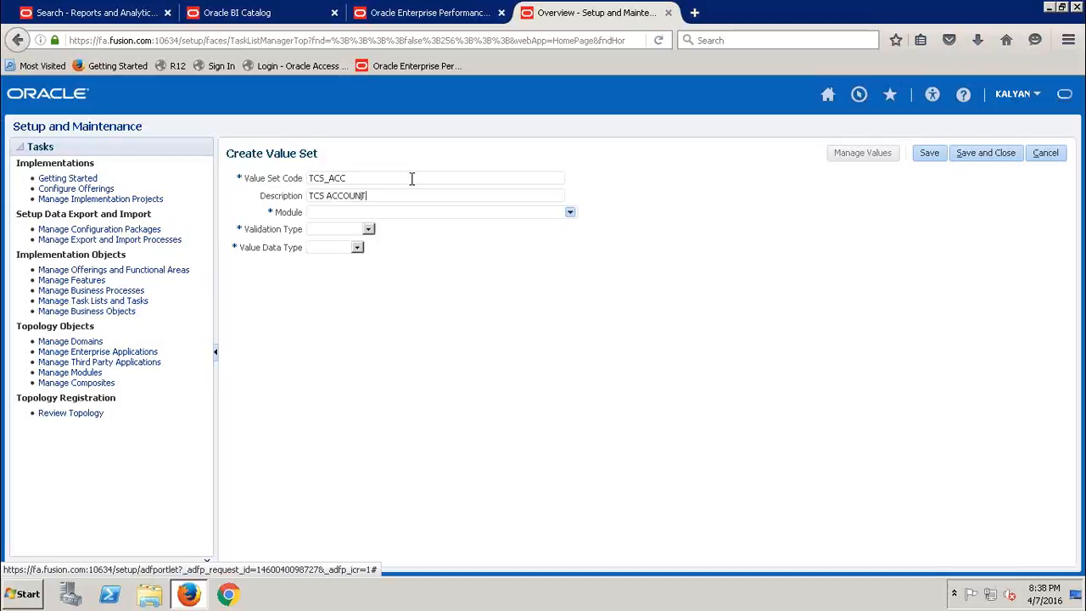
key(Tab)
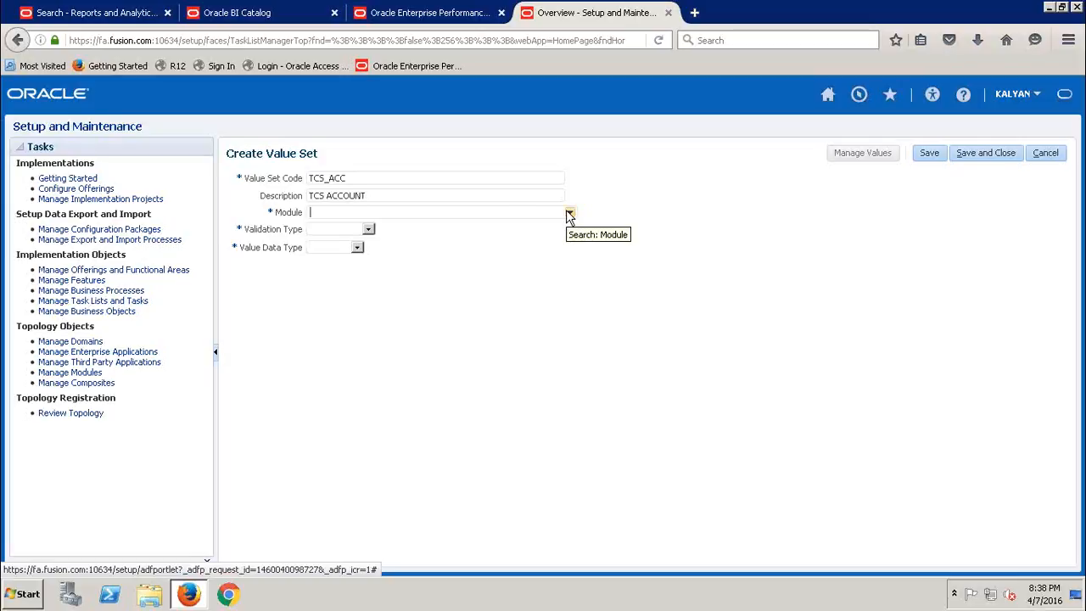
click(569, 214)
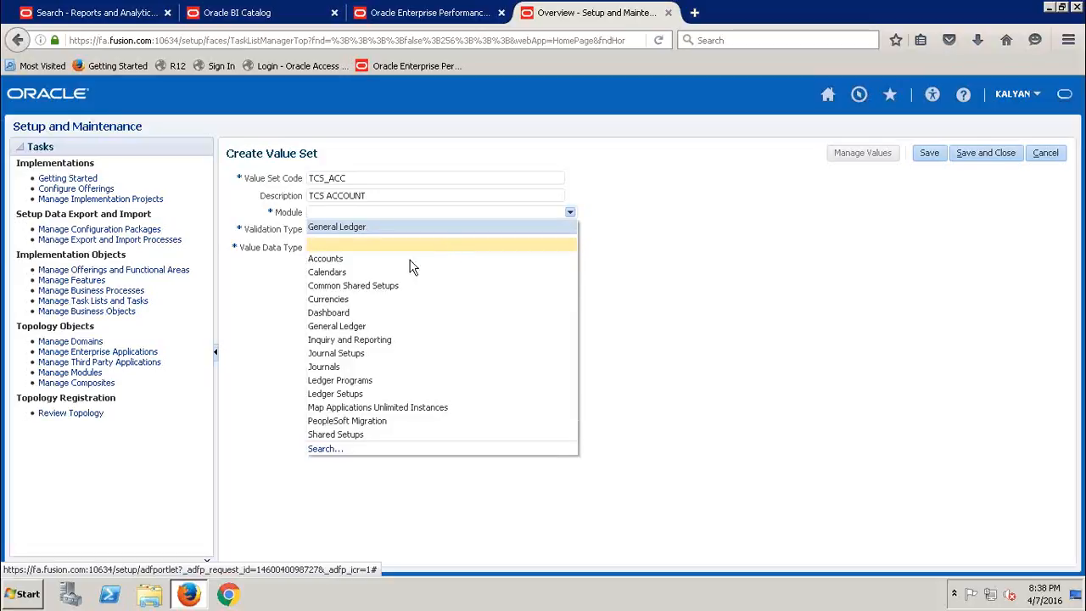
click(362, 326)
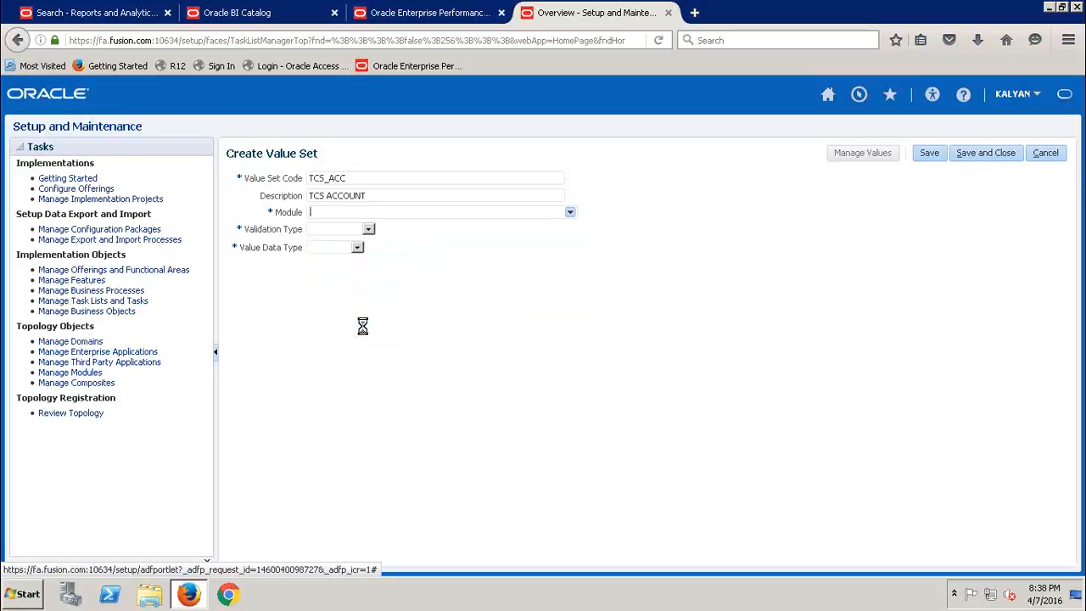
Define TCS_ACC with validation type Independent, value data type Character, value subtype Text and maximum length 4
click(368, 231)
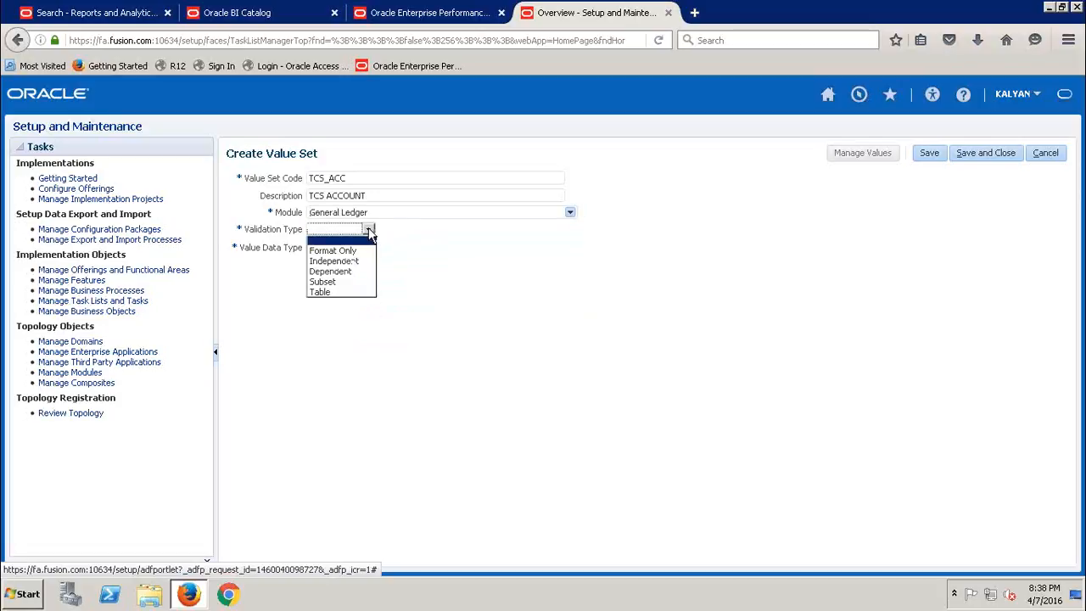
click(338, 262)
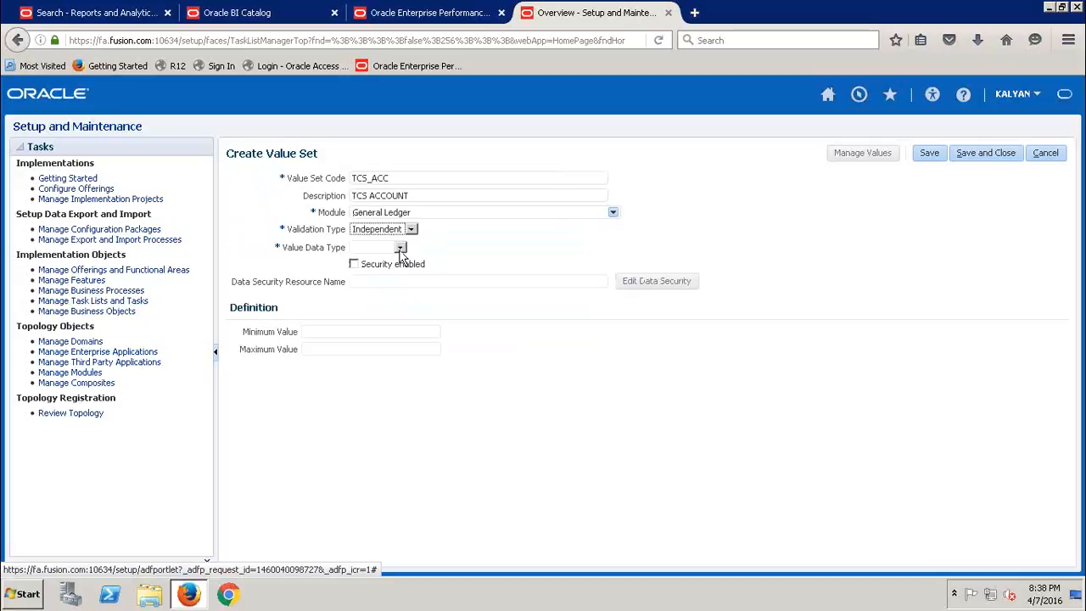
click(400, 248)
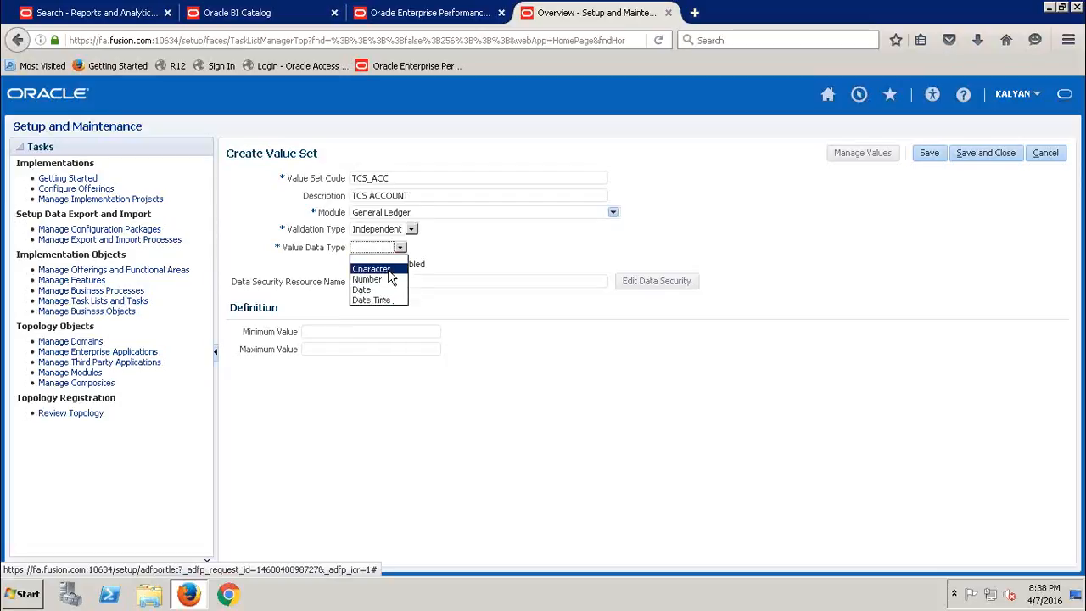
click(374, 269)
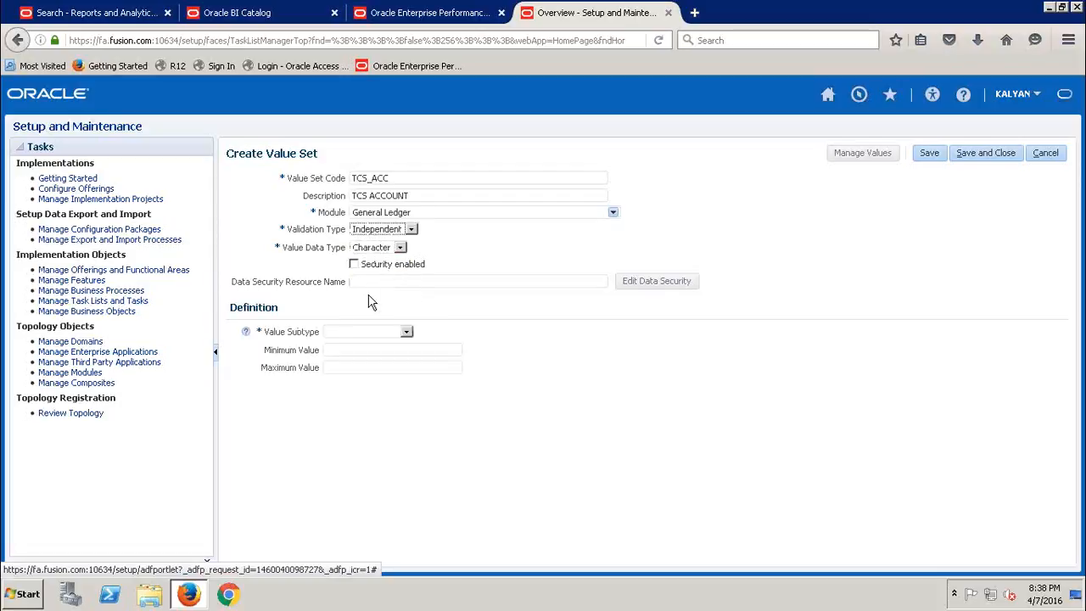
click(407, 332)
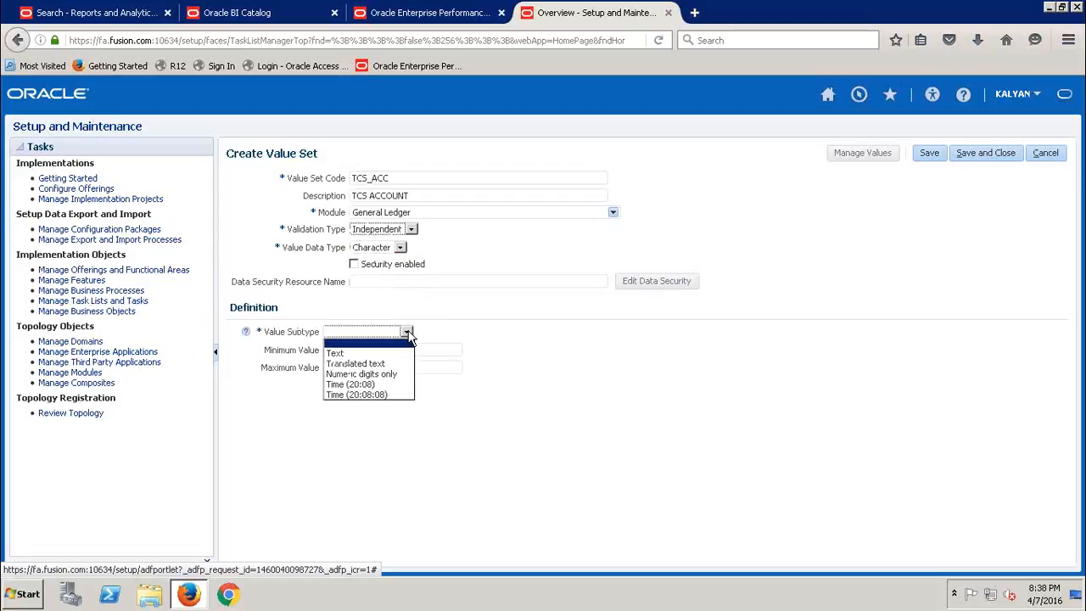
click(371, 353)
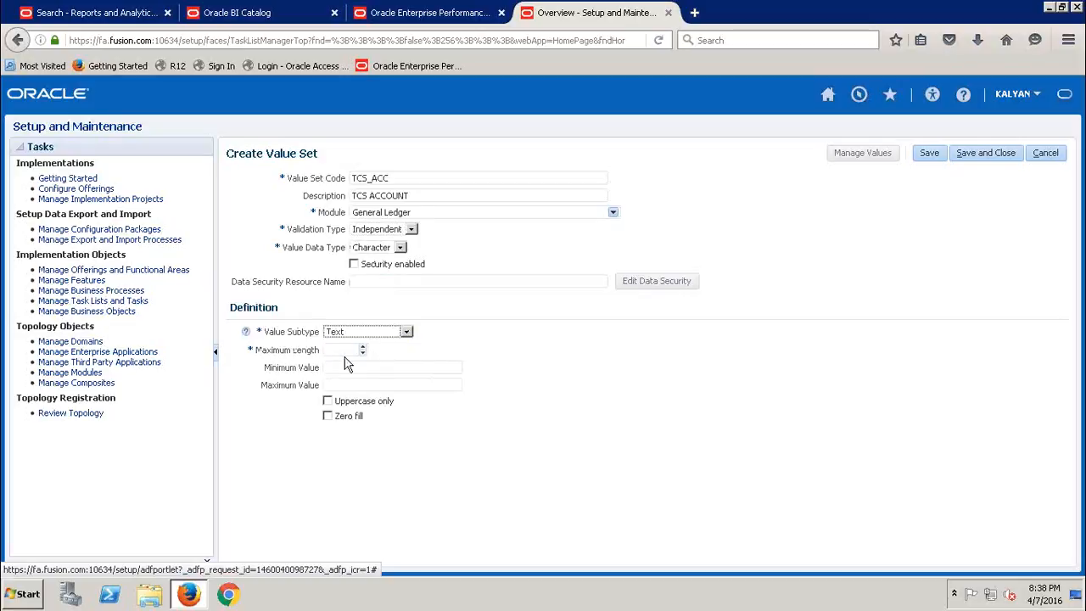
click(343, 353)
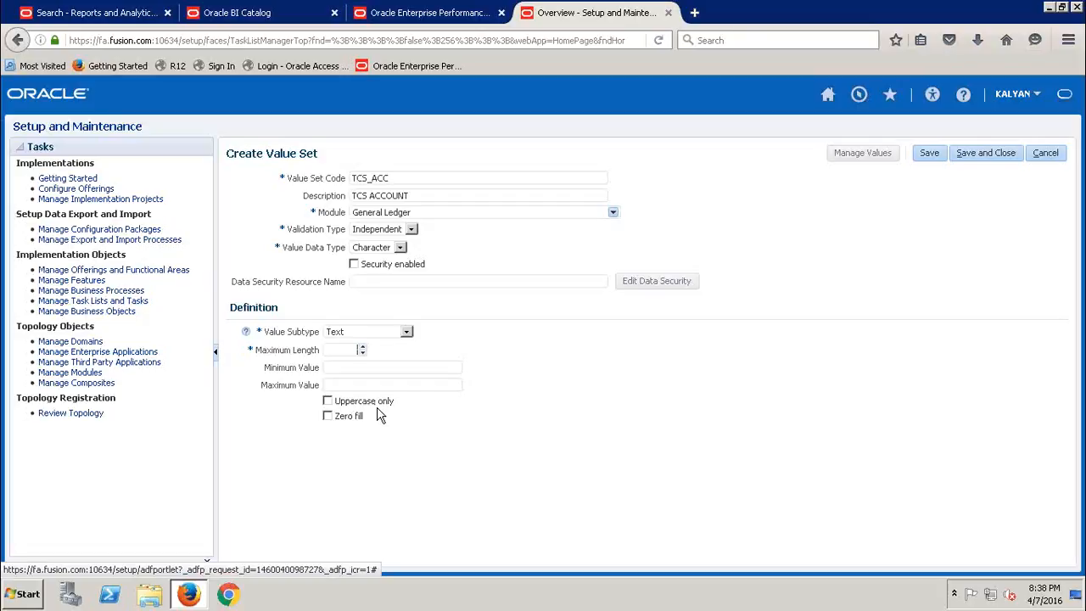
text(4)
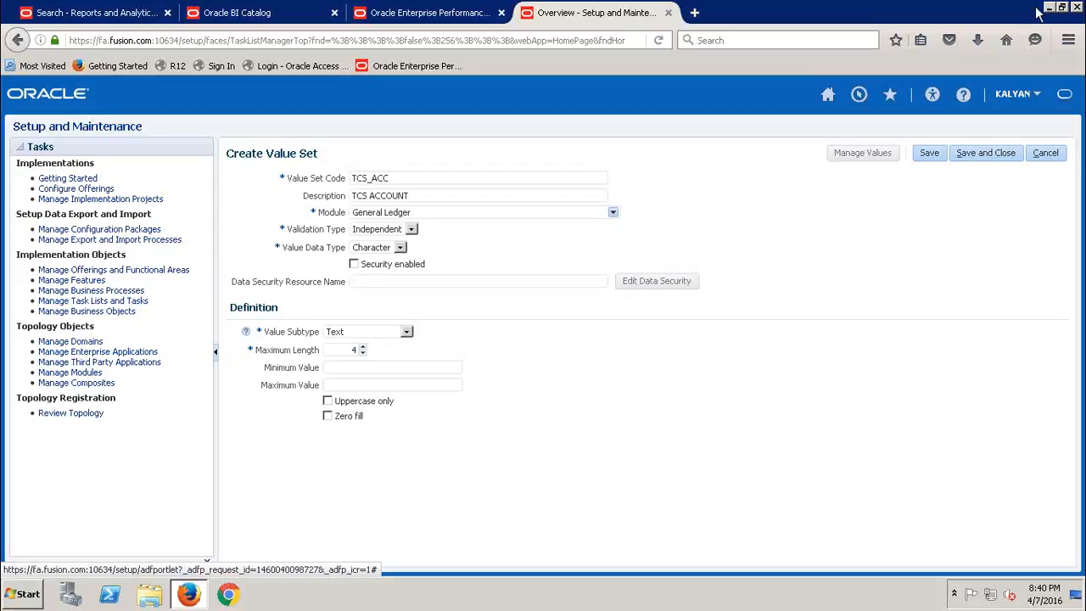
click(1007, 40)
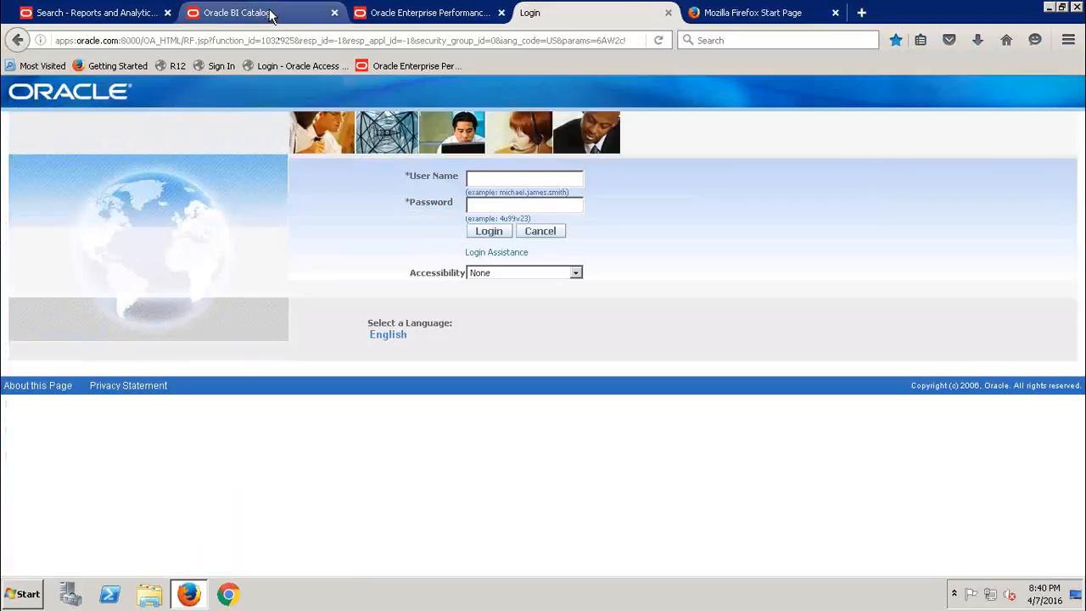
click(320, 15)
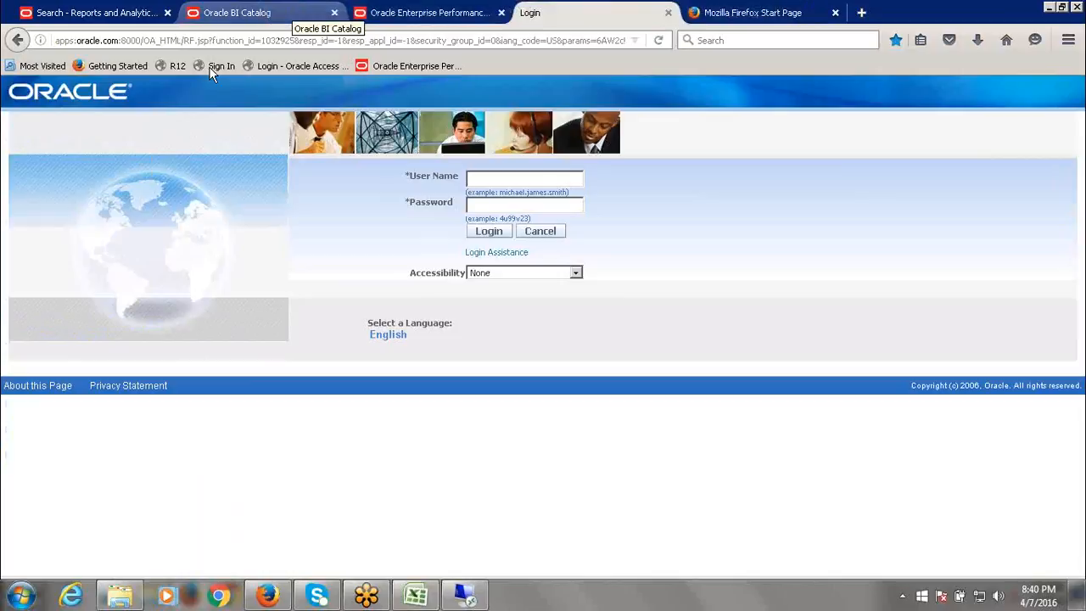
click(419, 18)
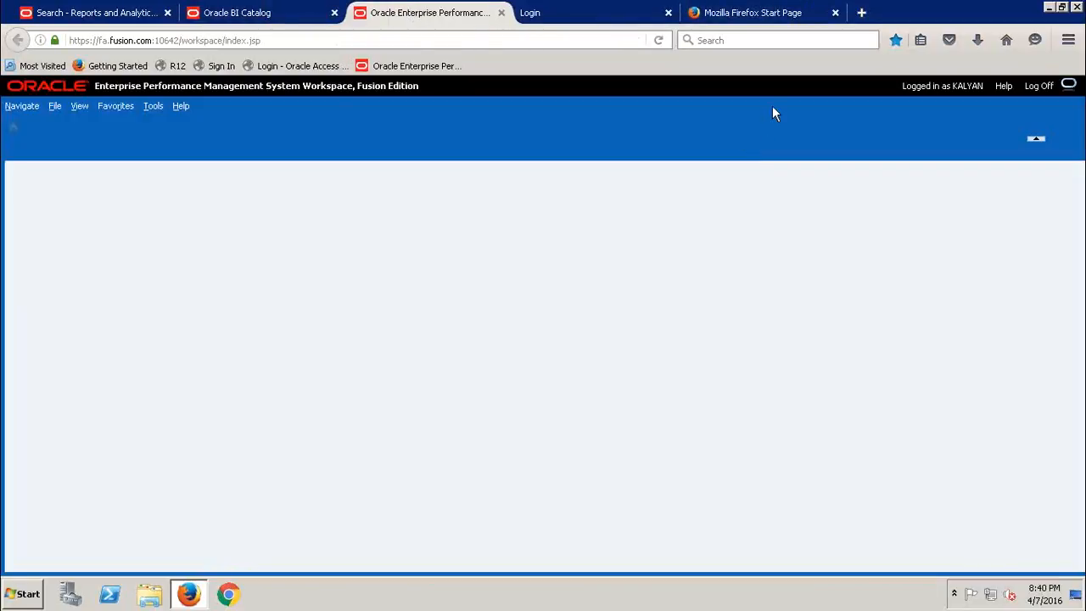
Restore the full-screen remote desktop session to a smaller window over the workbook
mouse_move(861, 10)
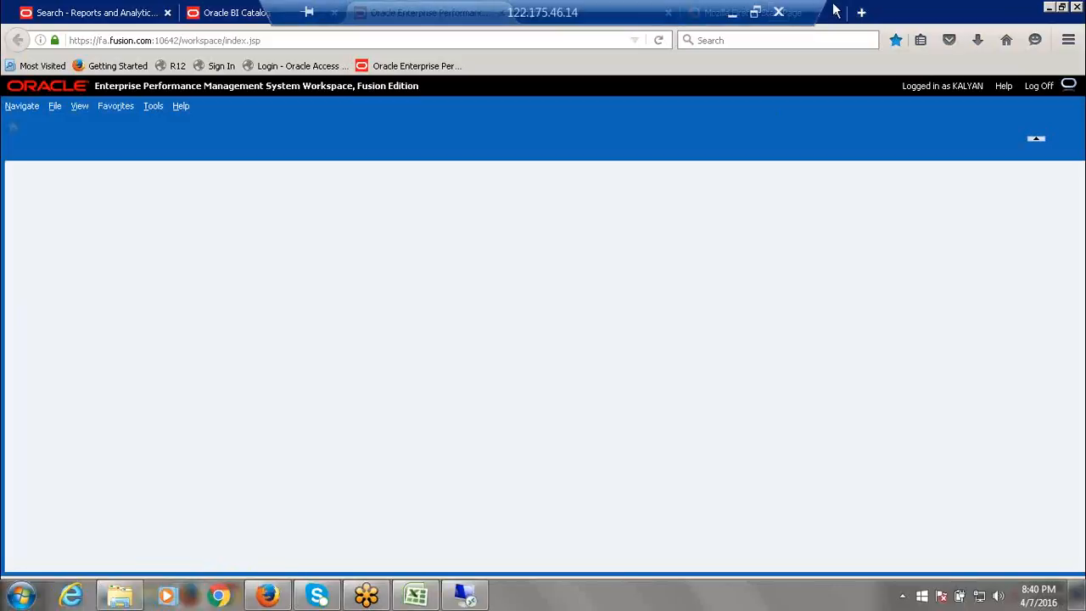
drag(685, 7, 487, 27)
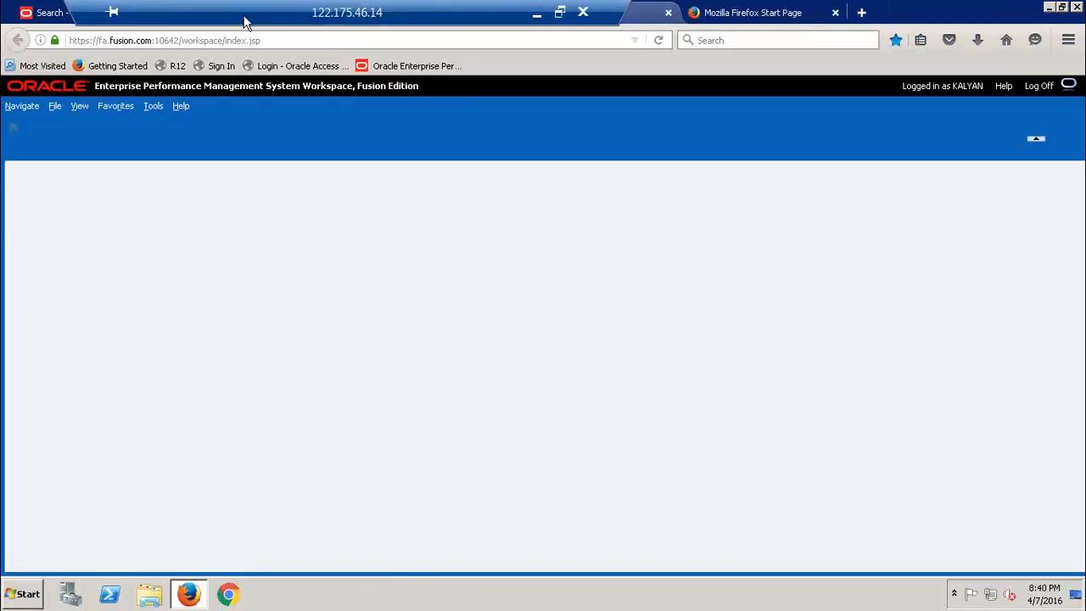
drag(245, 16, 547, 20)
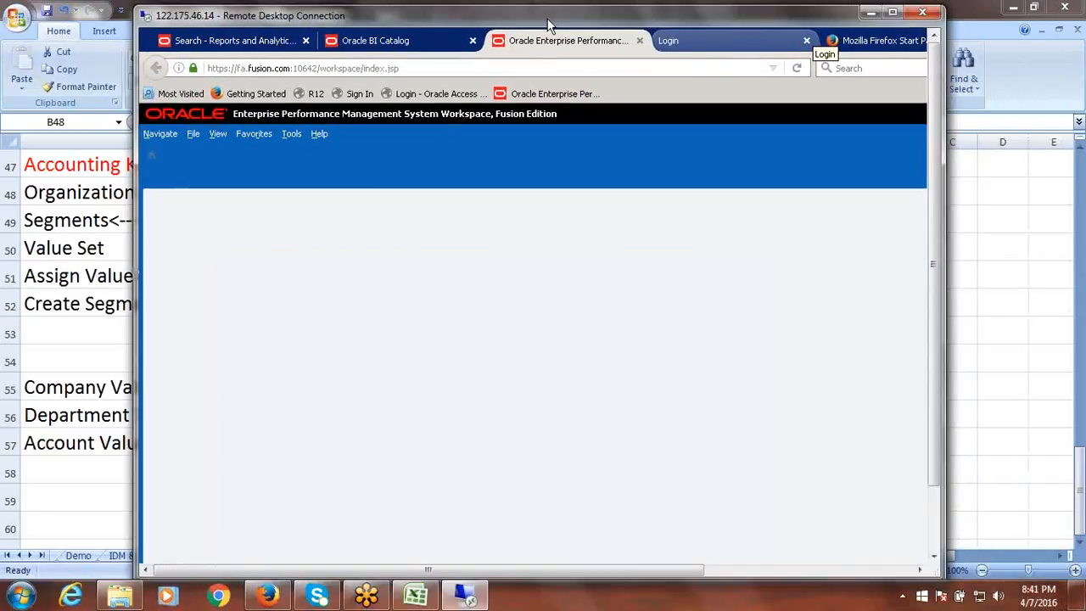
Close the Oracle BI Catalog, Enterprise Performance Management Workspace, Mozilla Firefox Start Page and Login tabs in the remote browser
click(395, 42)
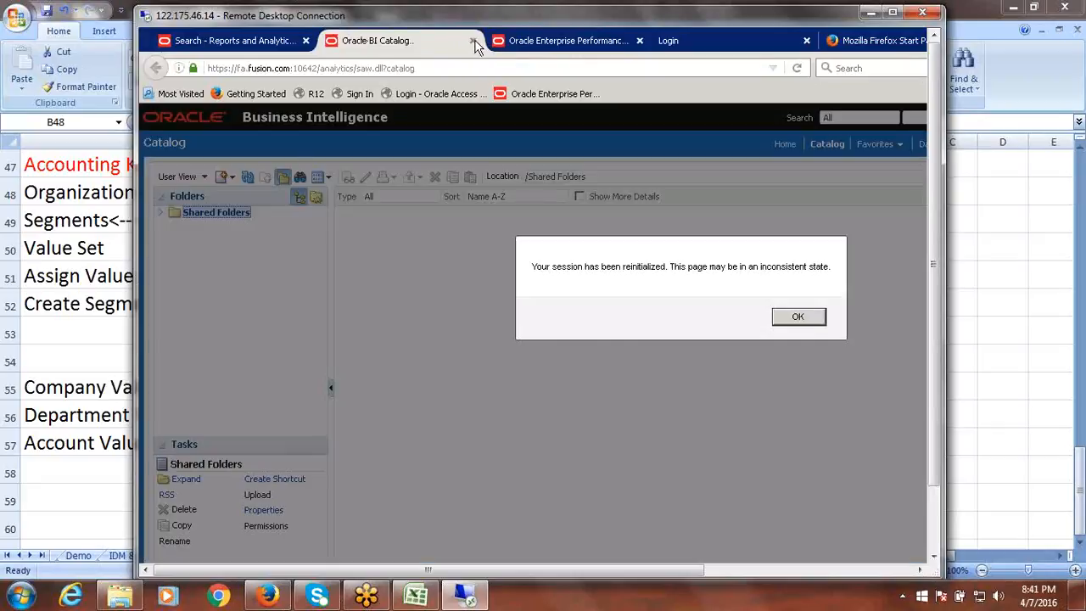
click(472, 41)
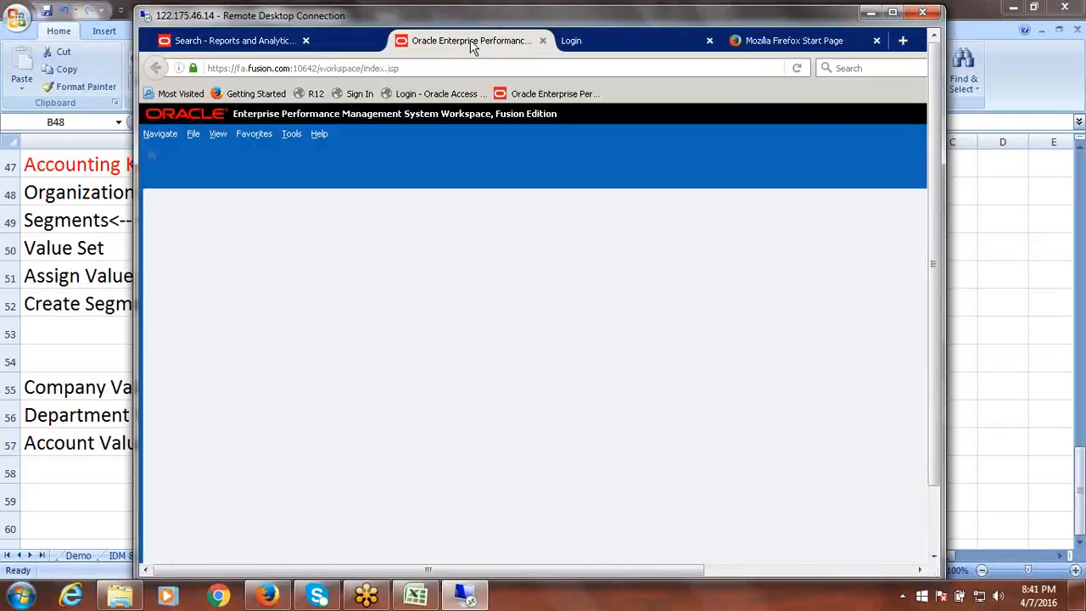
click(473, 41)
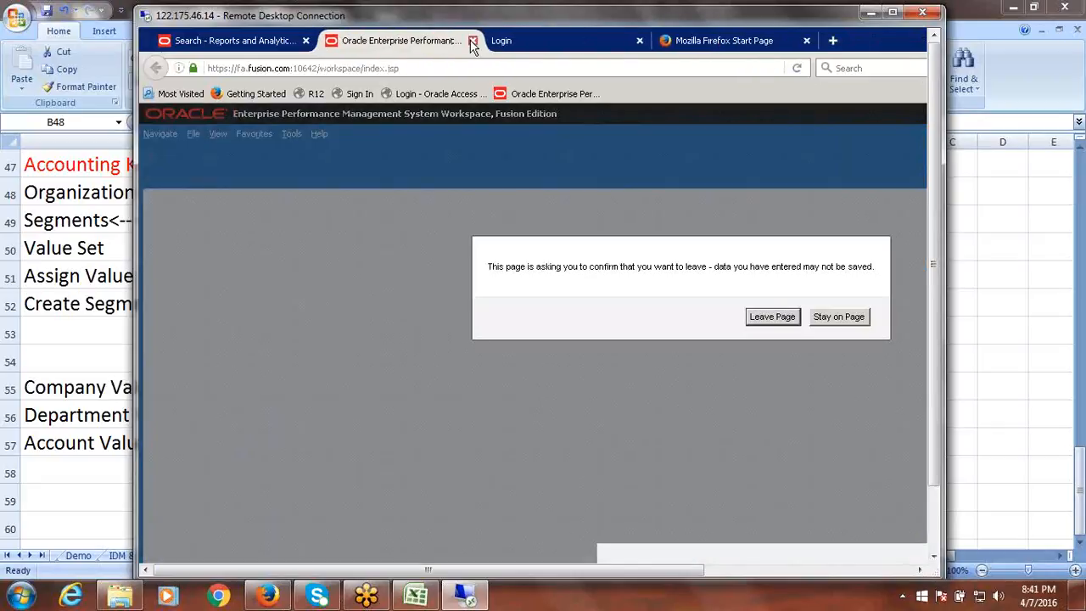
click(472, 41)
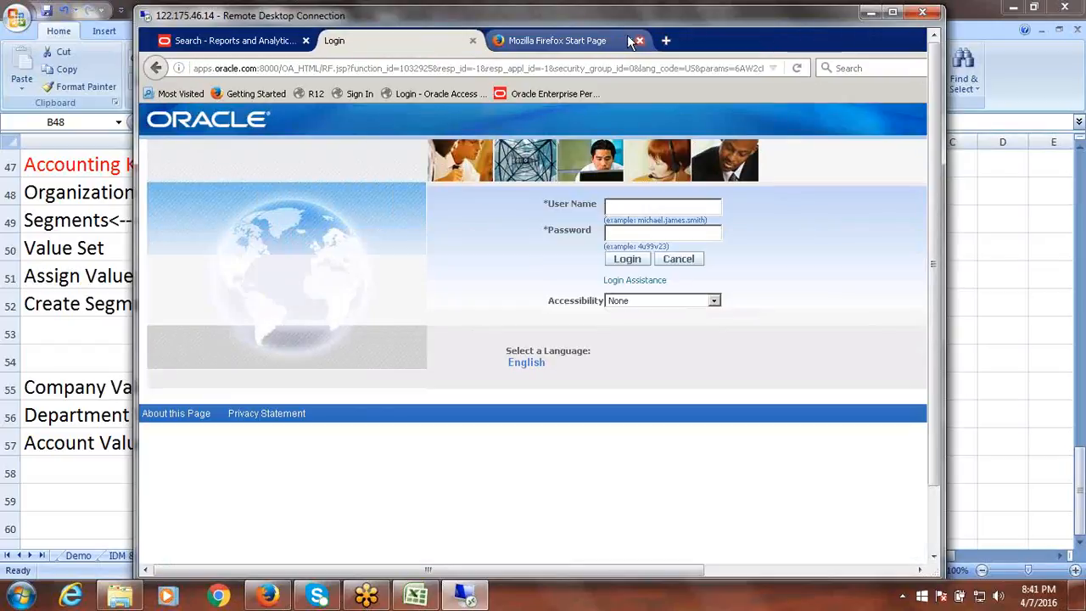
click(641, 41)
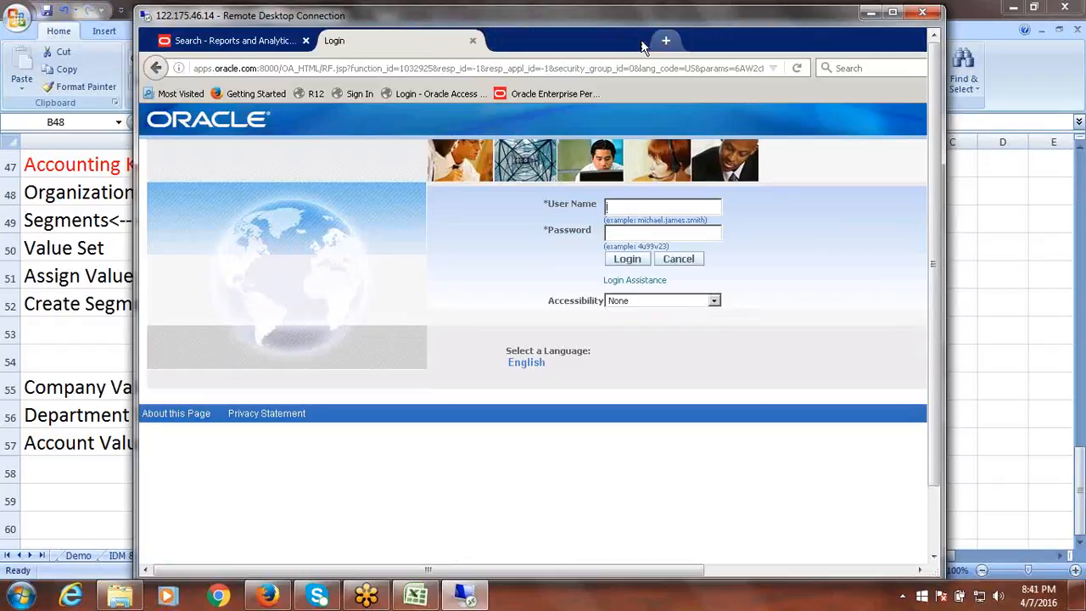
click(474, 42)
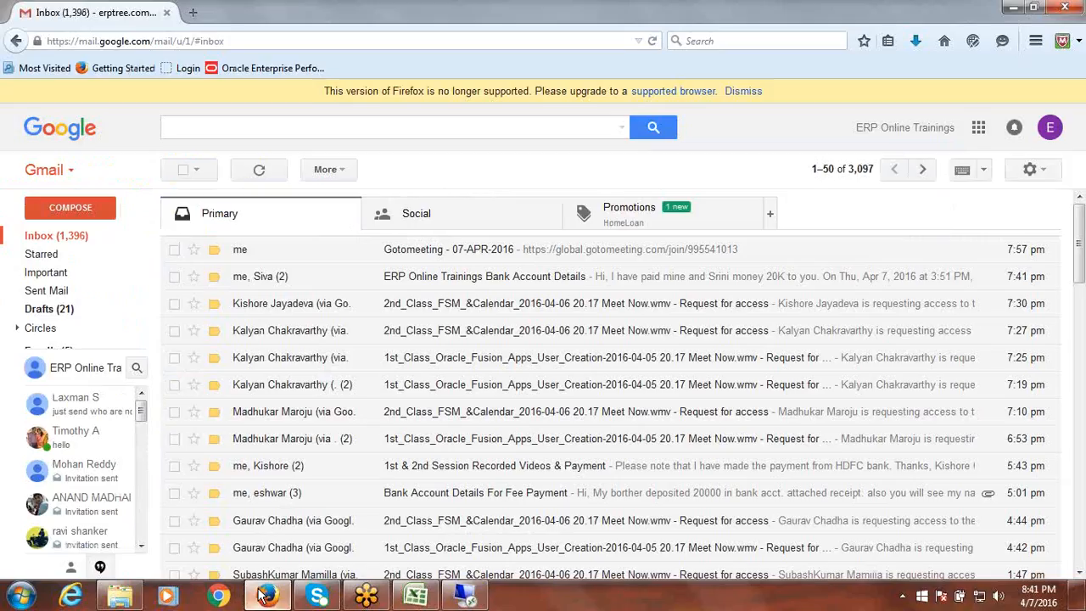
click(267, 597)
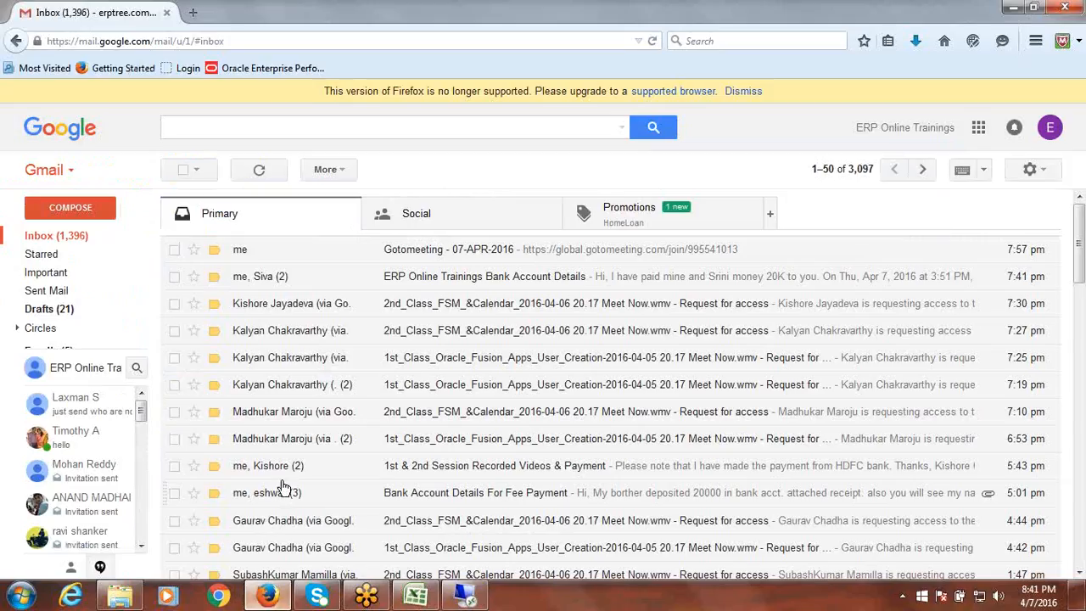
click(274, 601)
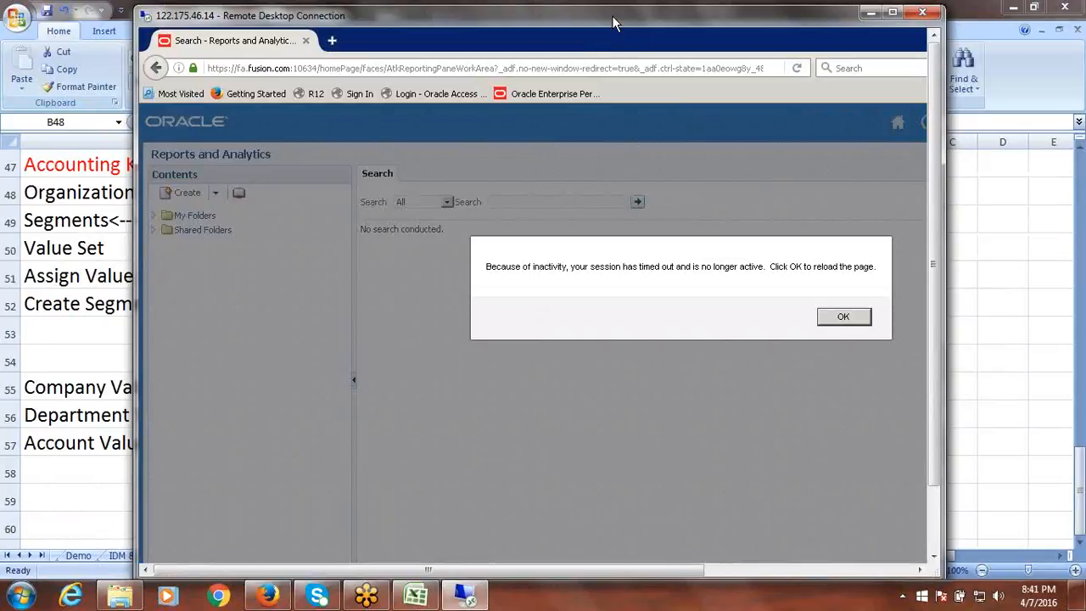
Maximize the remote desktop session, reload the timed-out Reports and Analytics page and go to the Oracle Applications Welcome page
click(894, 15)
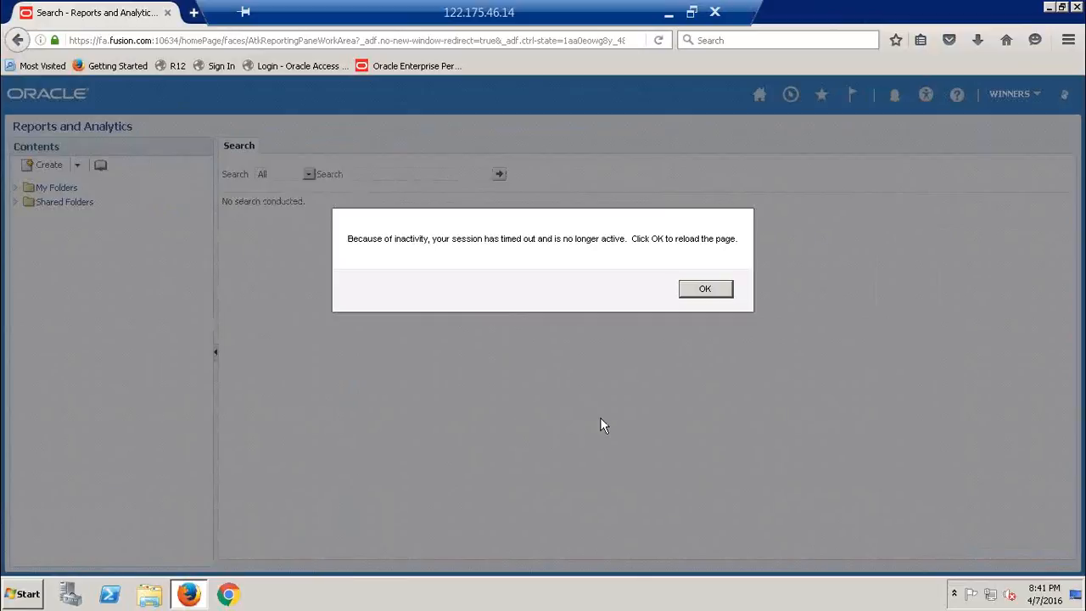
click(713, 295)
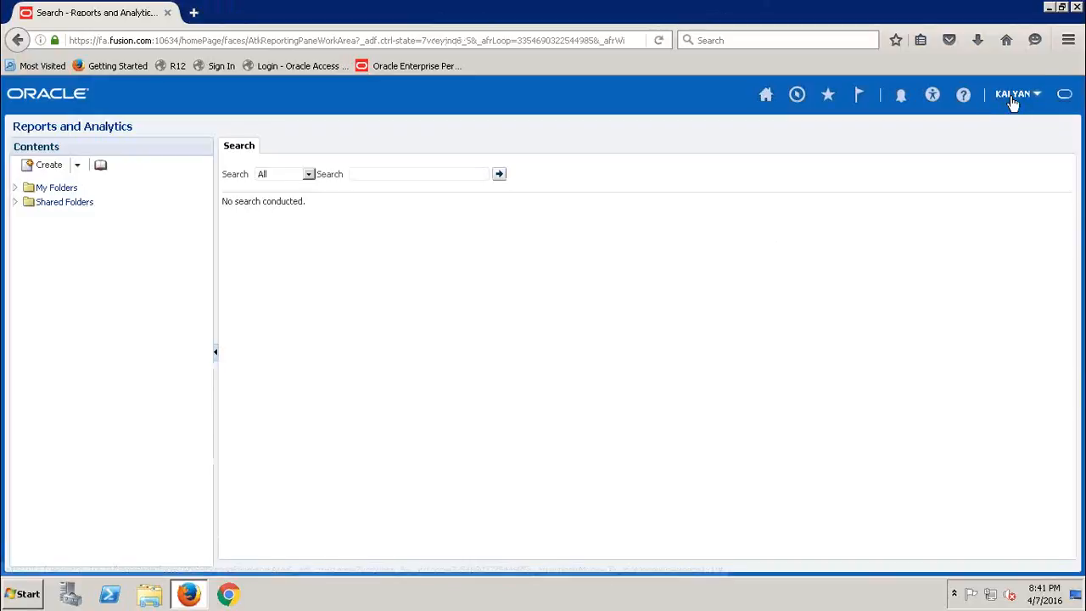
click(222, 67)
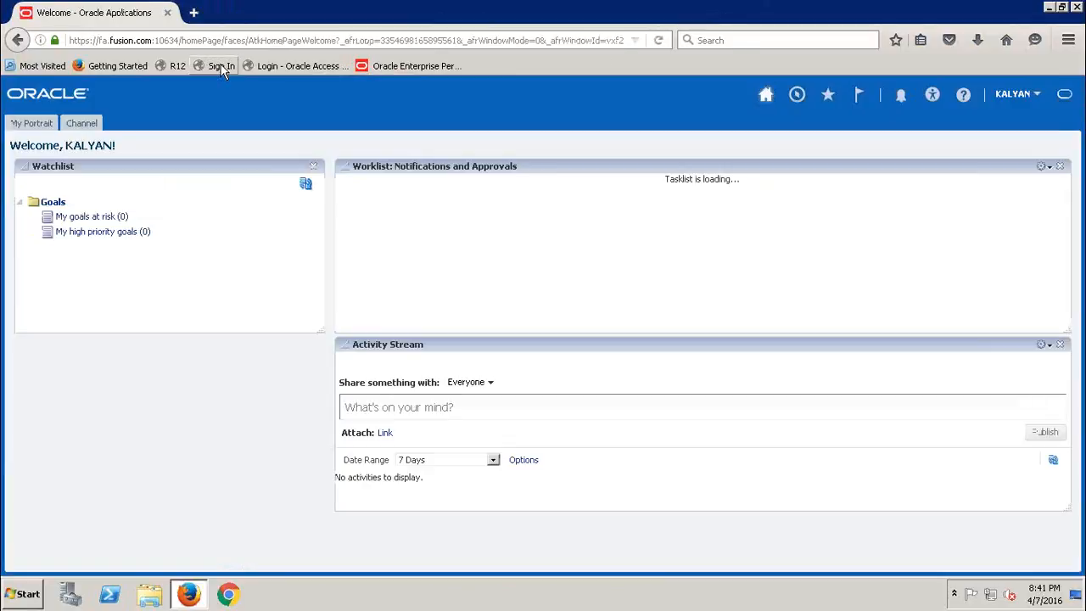
From Setup and Maintenance, open the TCS Implementation Project's Manage Chart of Accounts Value Sets task and search for value set code TCS
click(1018, 96)
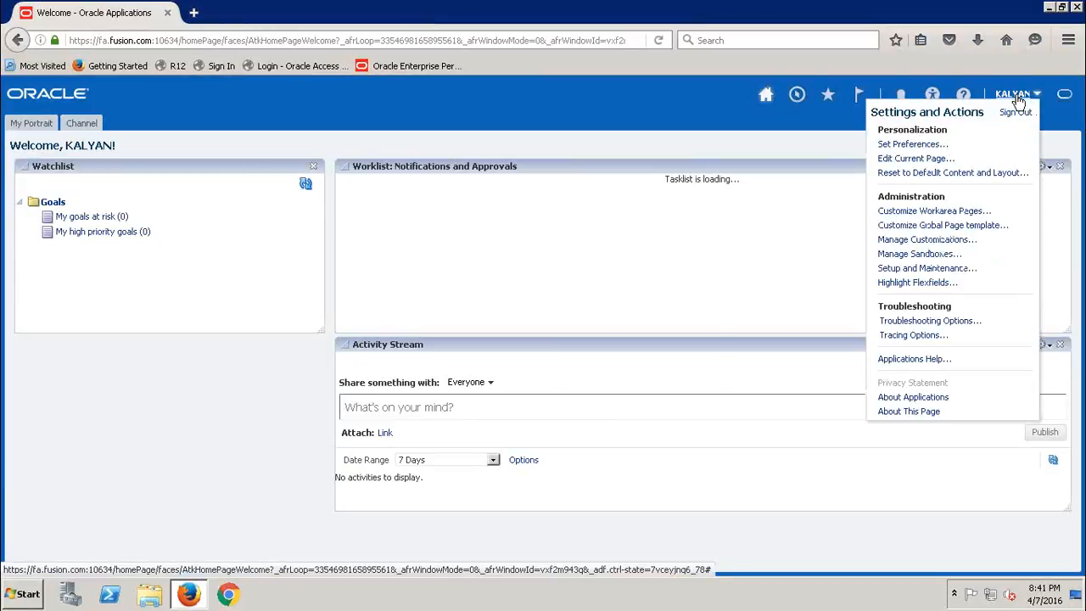
click(919, 270)
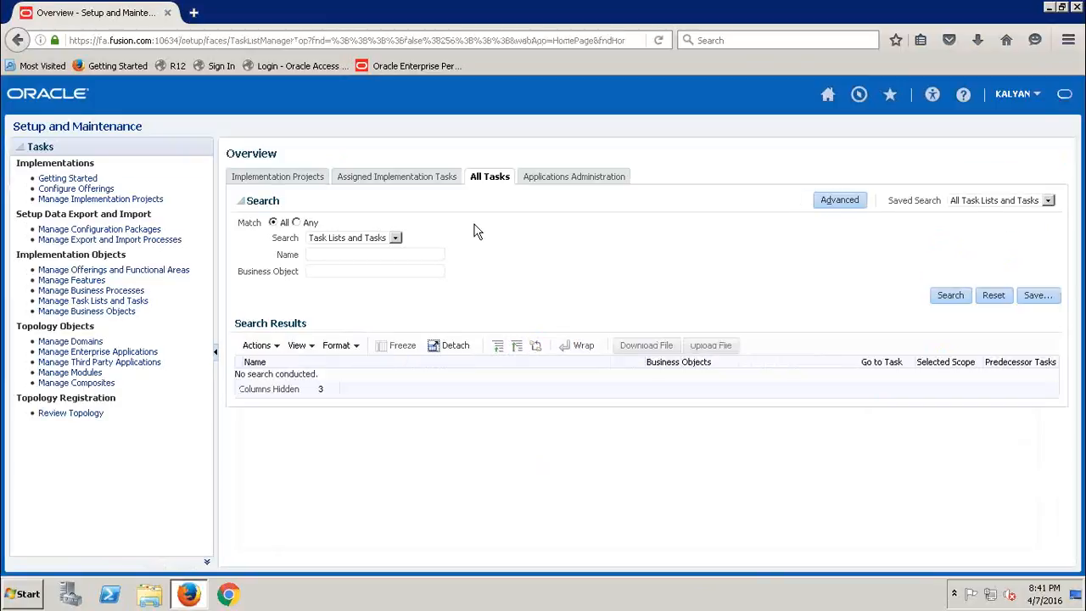
click(296, 180)
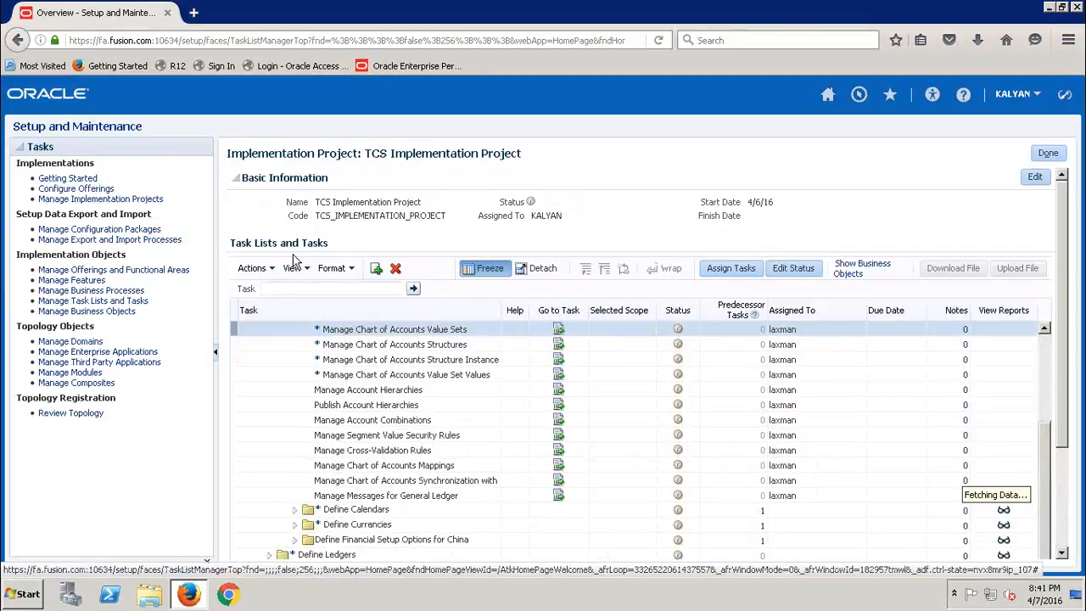
click(559, 330)
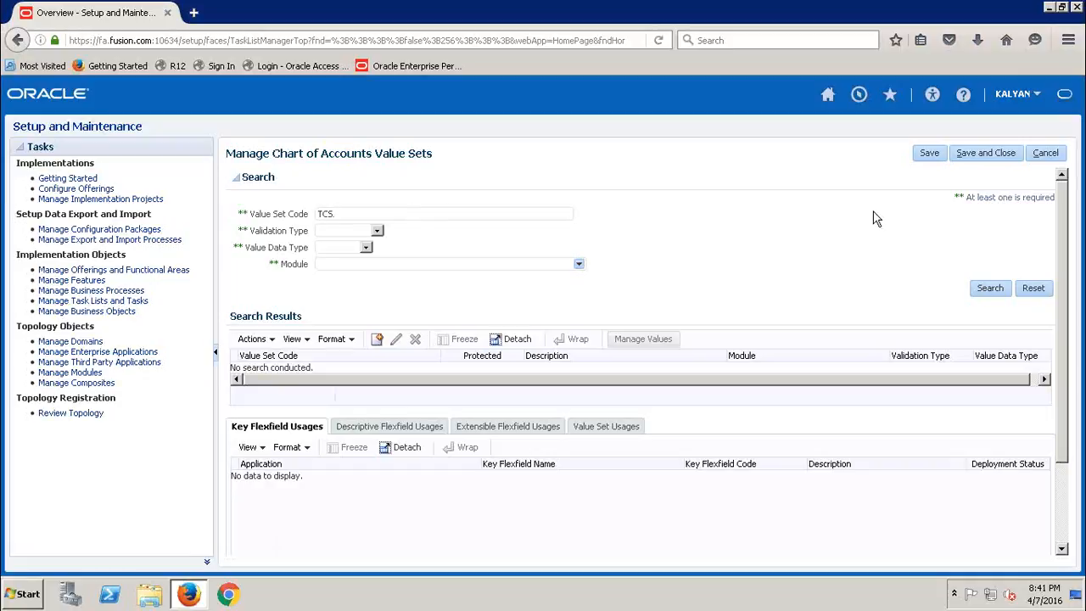
click(992, 291)
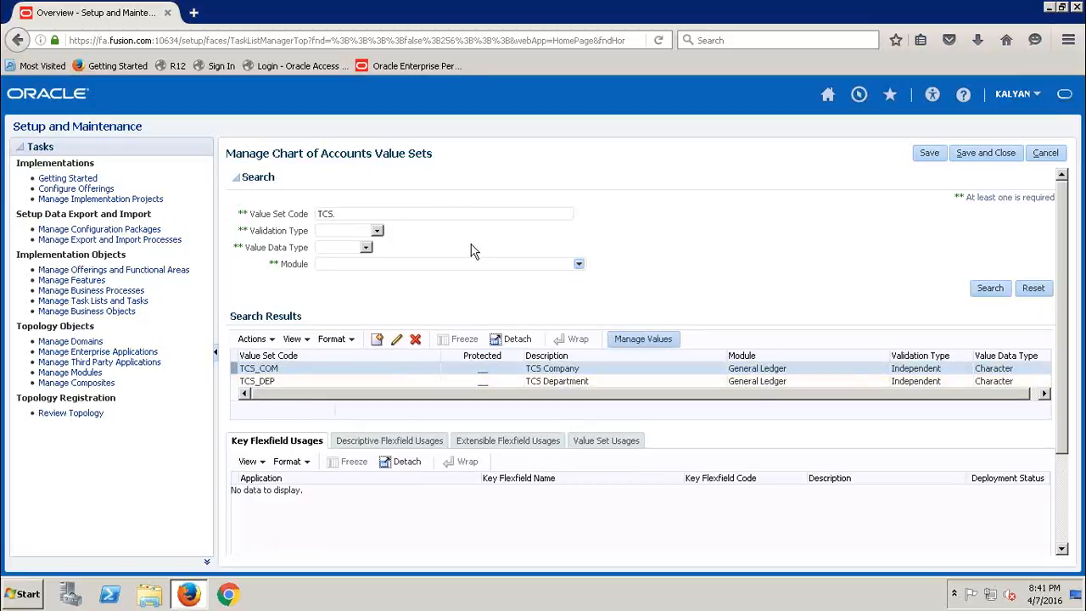
Create a value set with code TCS_ACC, description TCS Account and module General Ledger
click(377, 339)
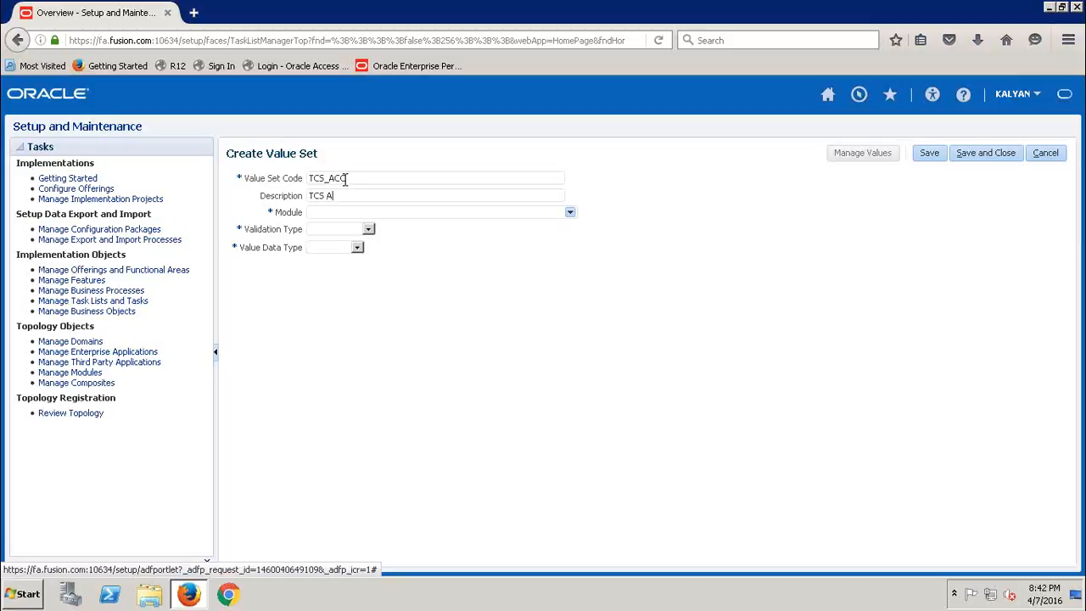
key(Tab)
click(570, 213)
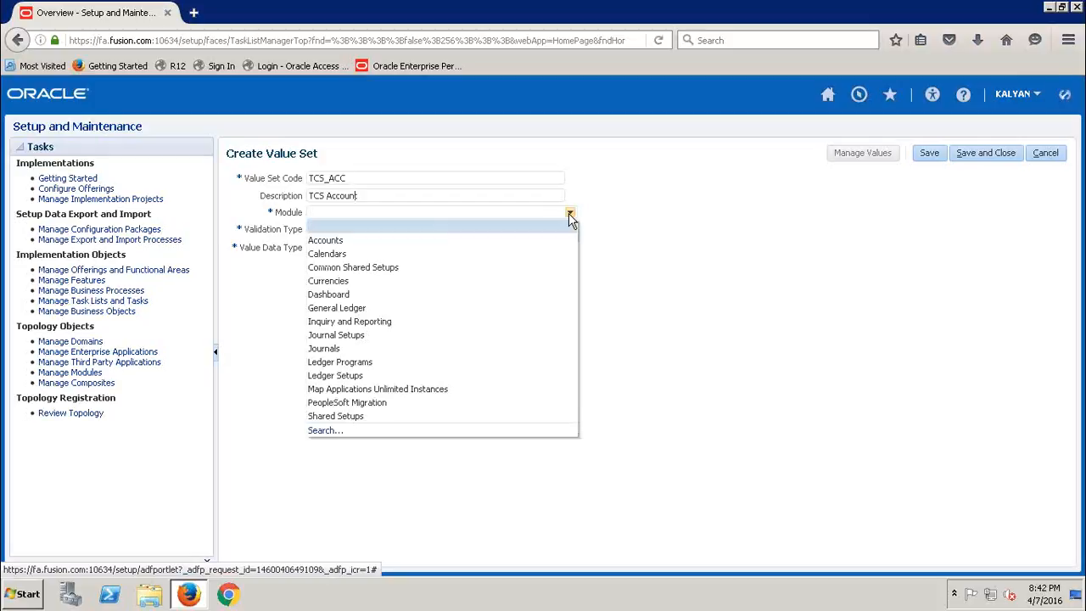
click(355, 309)
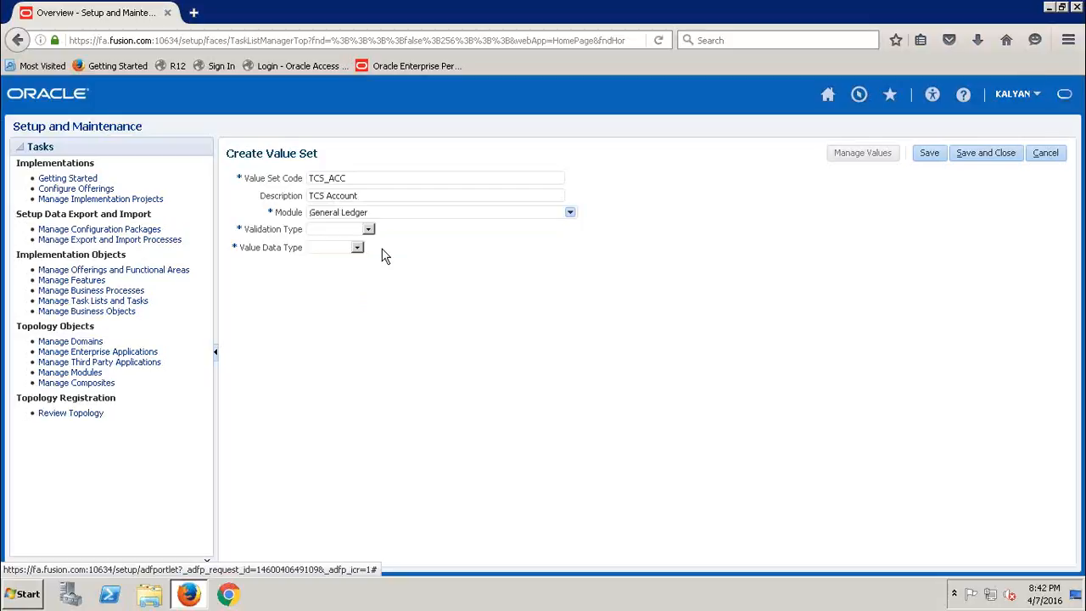
Set TCS_ACC's validation type to Independent, value data type to Character and value subtype to Text, enter a maximum length, and save it
click(368, 229)
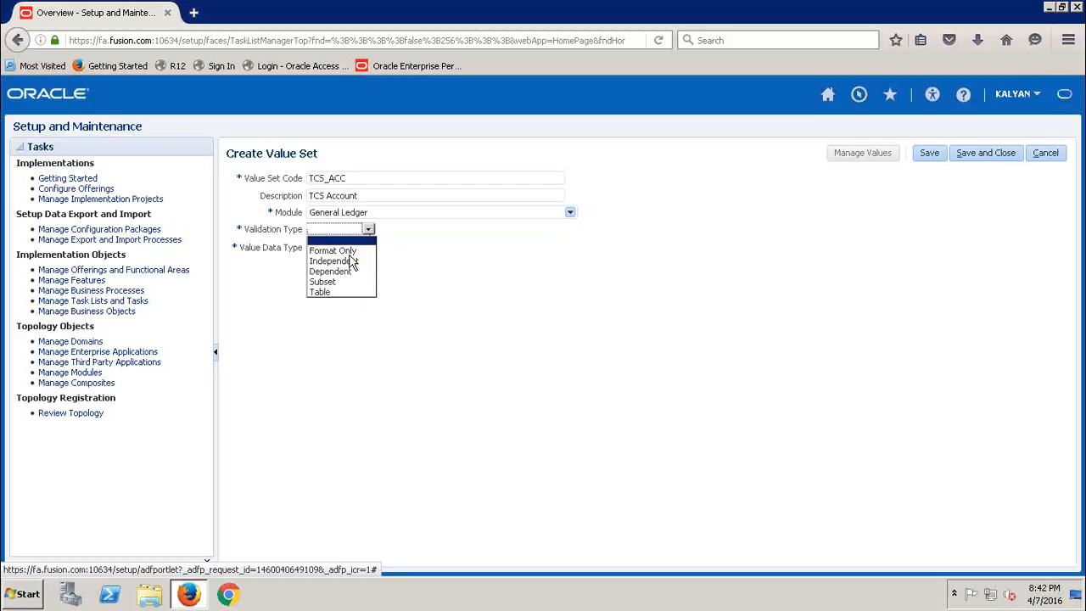
click(347, 261)
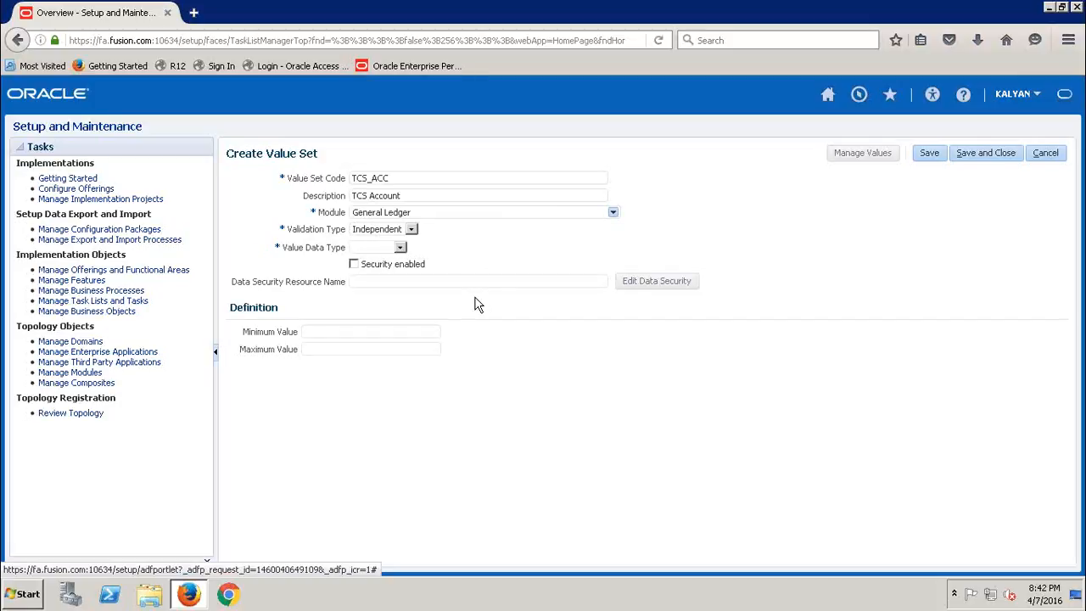
click(400, 247)
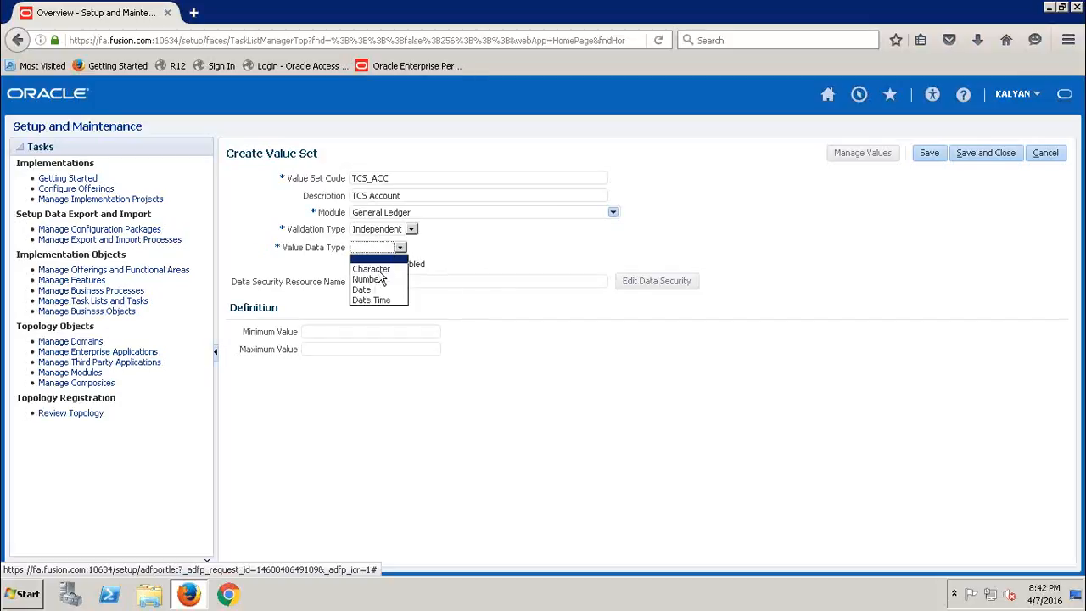
click(377, 268)
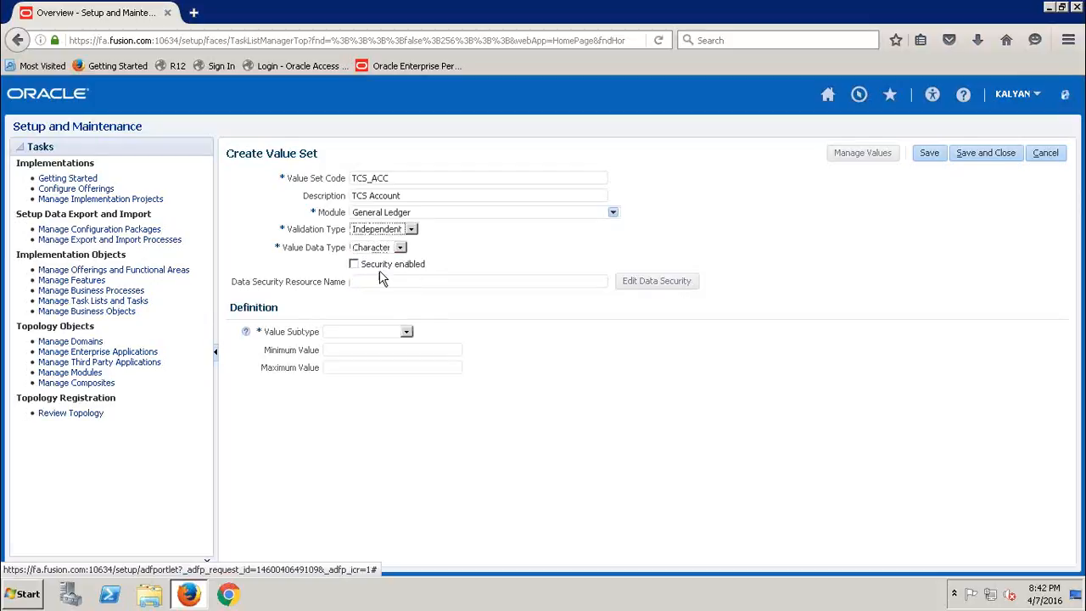
click(407, 333)
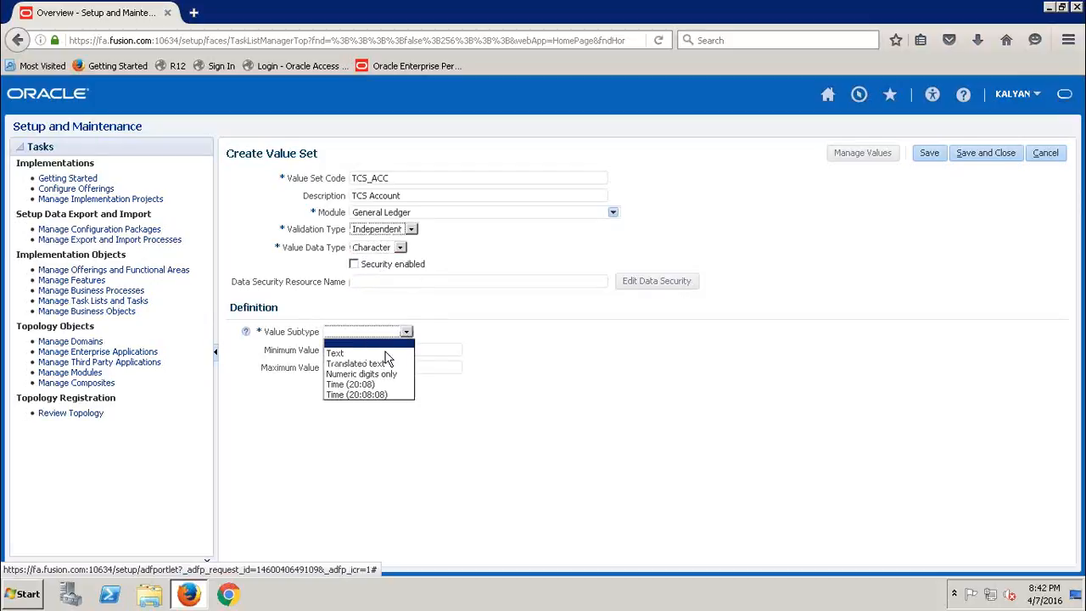
click(385, 353)
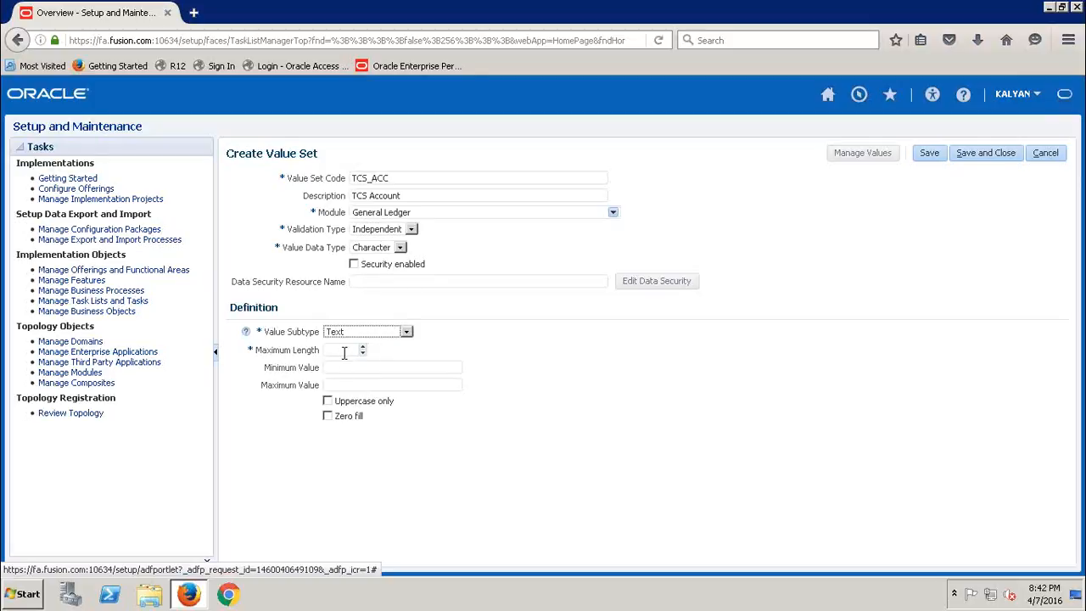
click(340, 349)
click(988, 158)
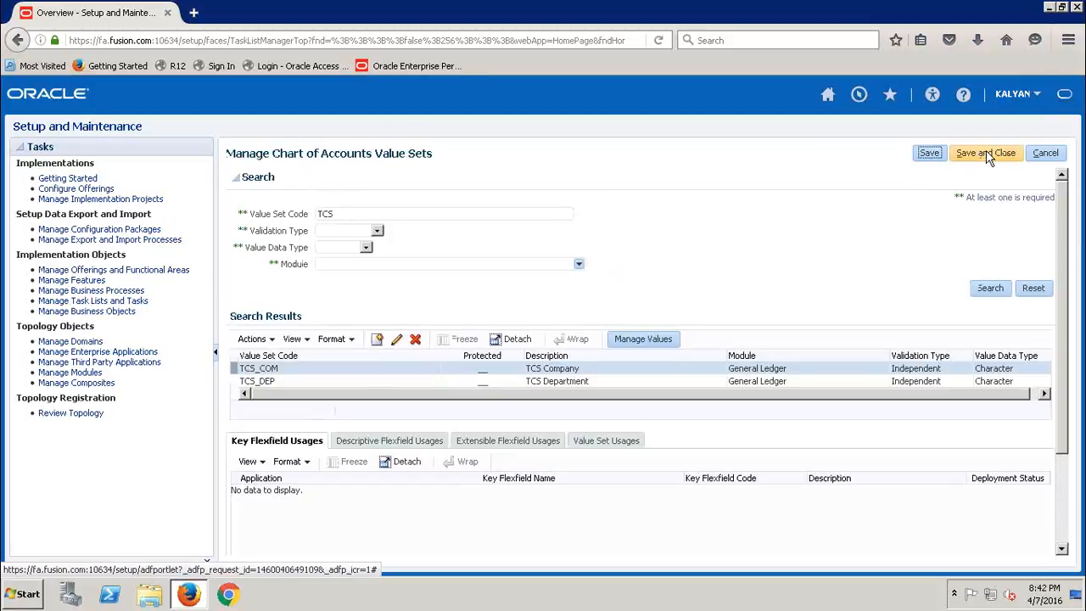
Refresh the TCS value set search, save and close the task, and open Manage Chart of Accounts Structures
click(987, 292)
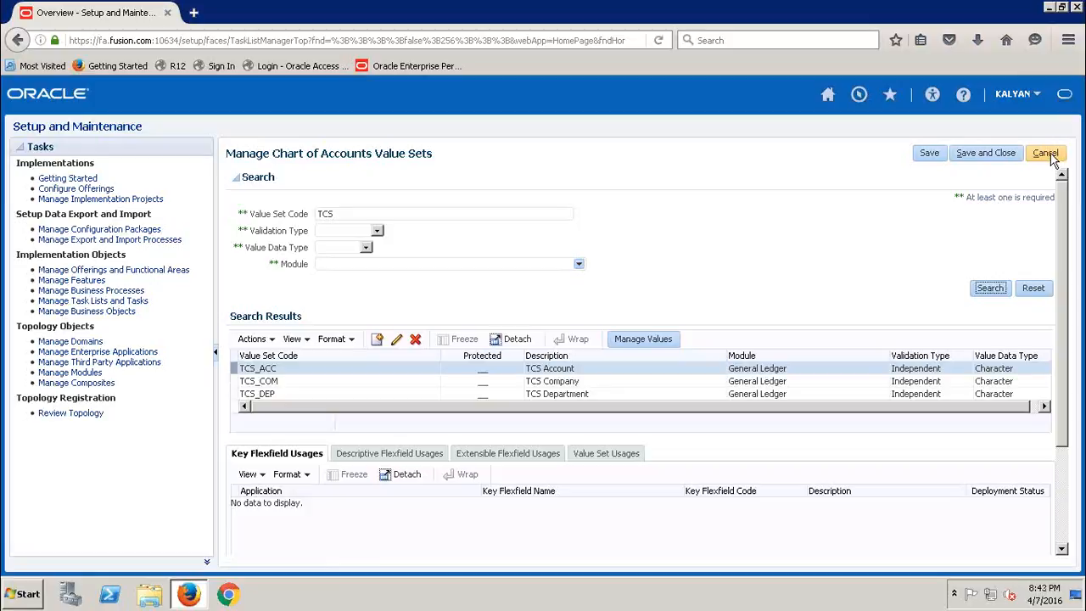
click(988, 154)
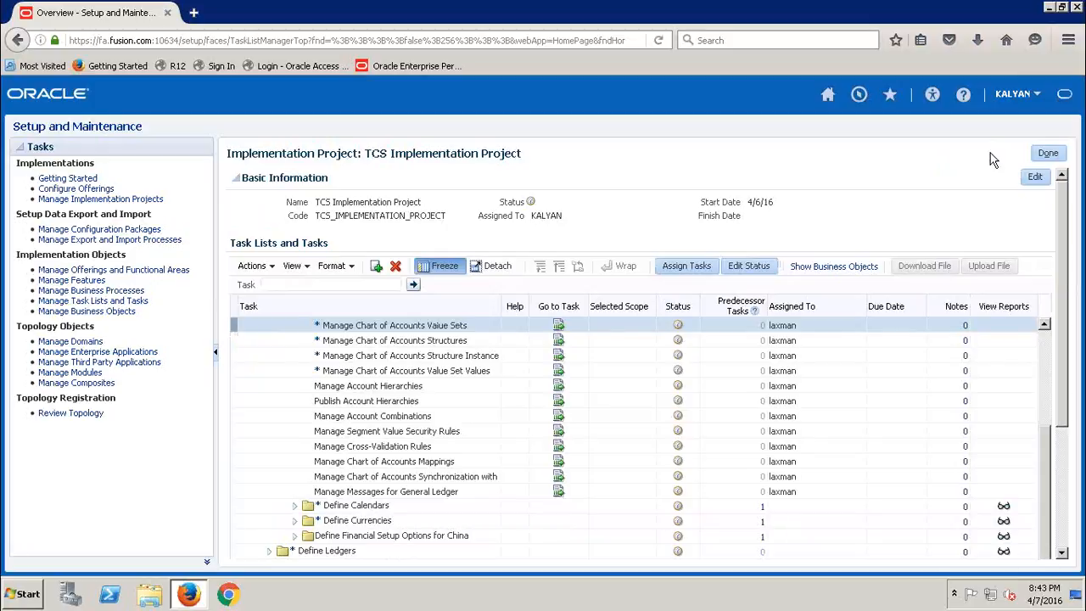
click(398, 347)
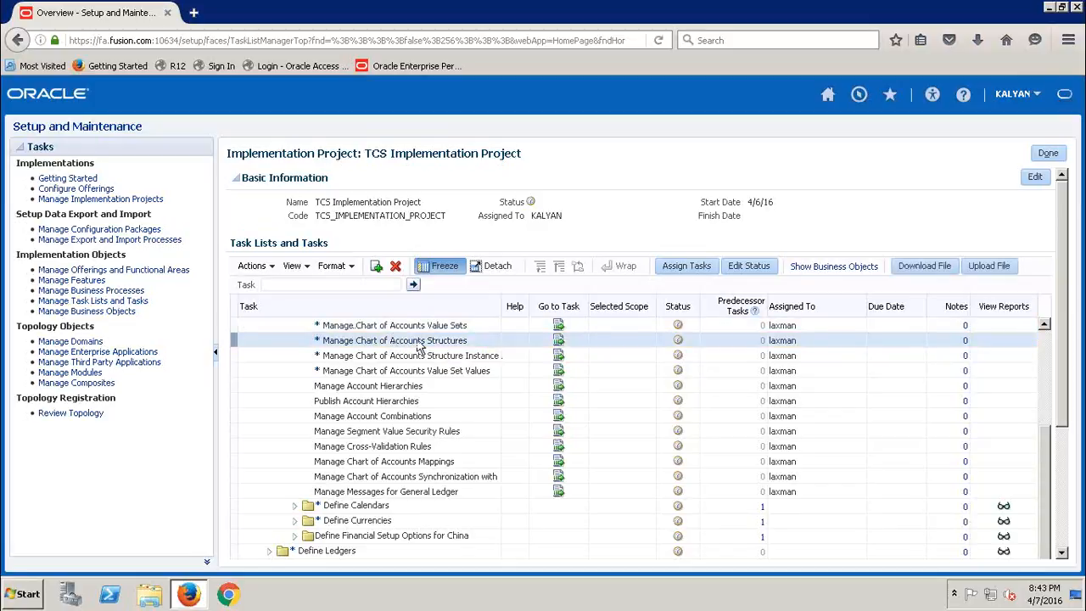
click(559, 343)
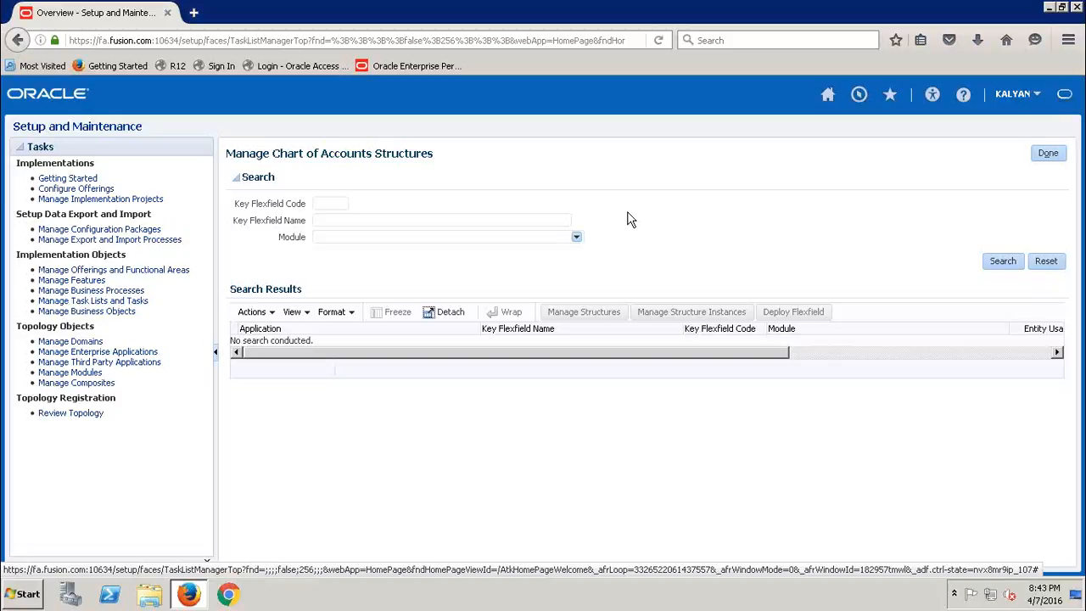
Search the chart of accounts structures for the key flexfield name Accounting Flexfield
click(394, 219)
text(ACco)
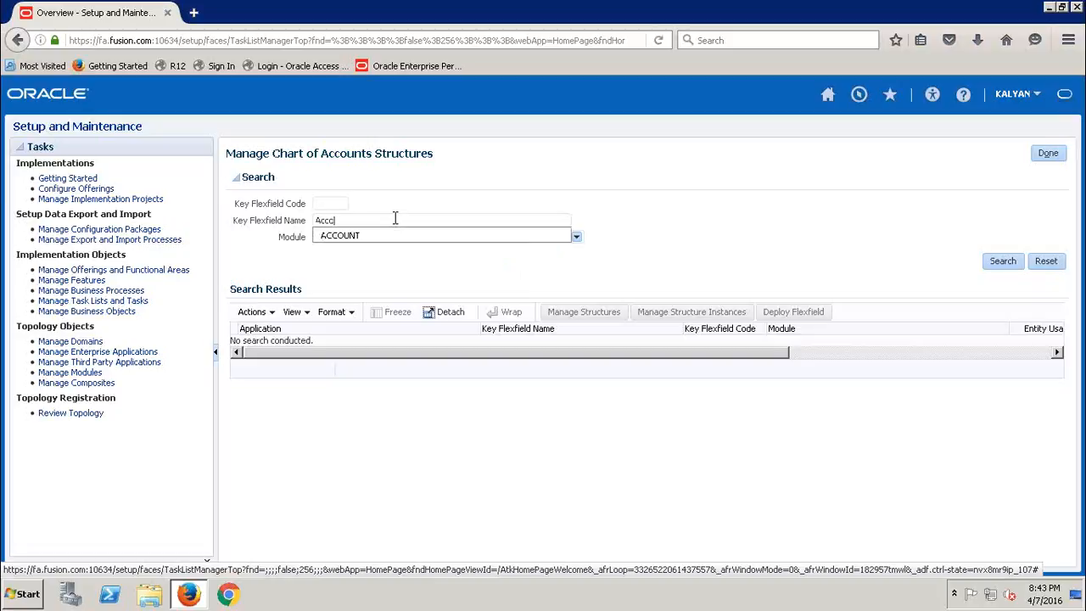
text(unting F)
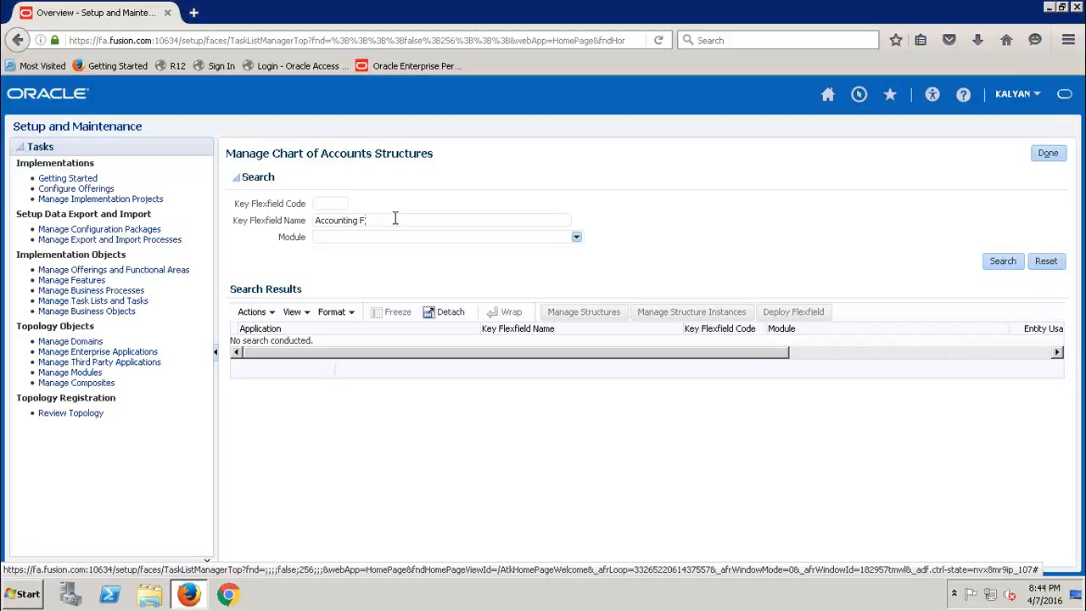
text(lexfield)
click(1004, 261)
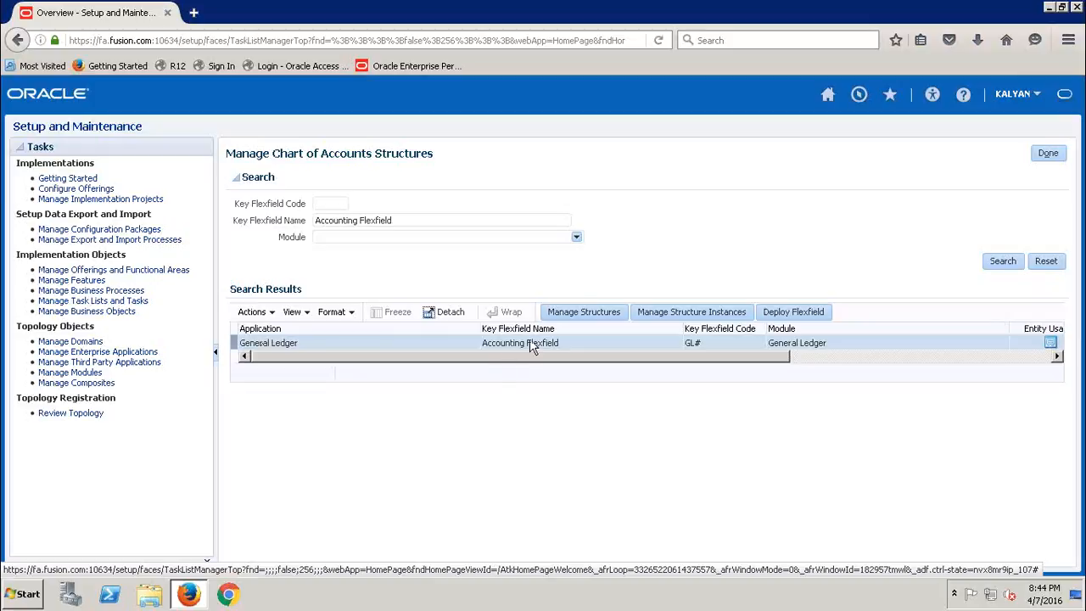
Open the structures of the General Ledger Accounting Flexfield and start a new key flexfield structure
click(575, 315)
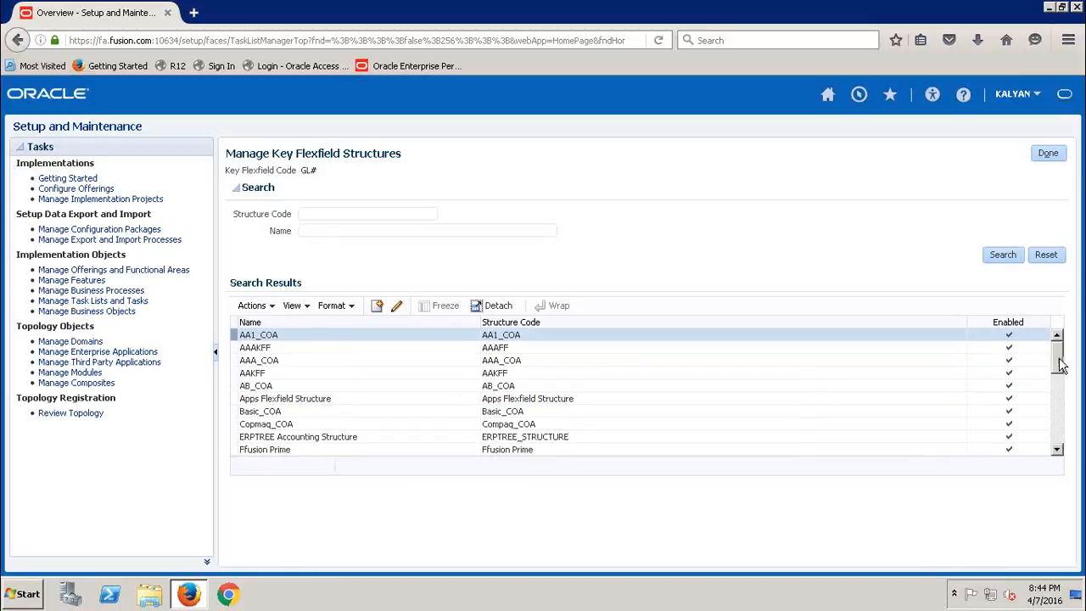
click(1060, 406)
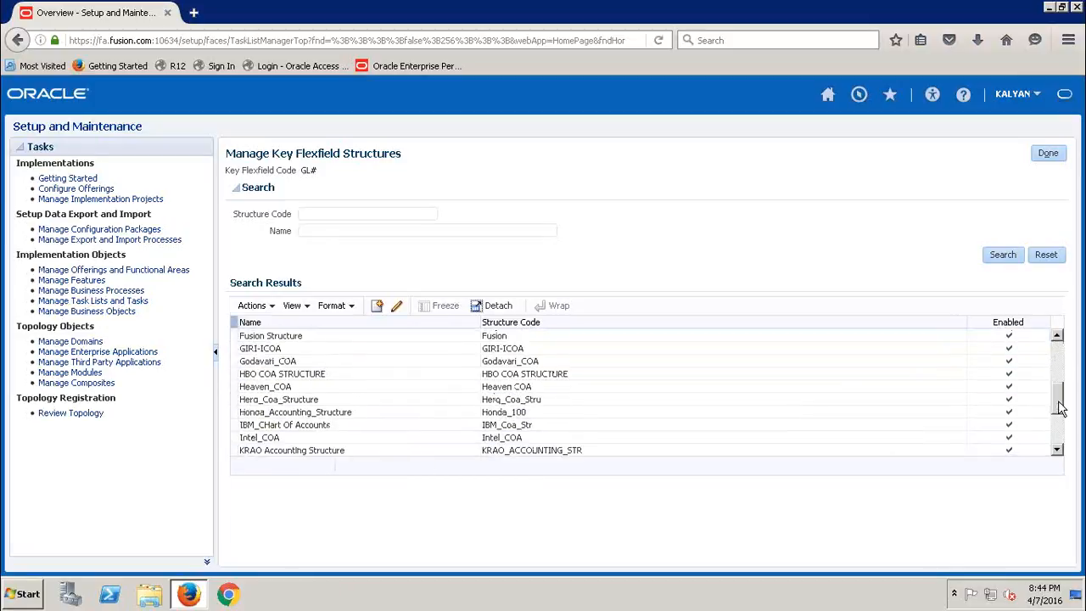
click(1056, 451)
click(1056, 451)
click(1056, 450)
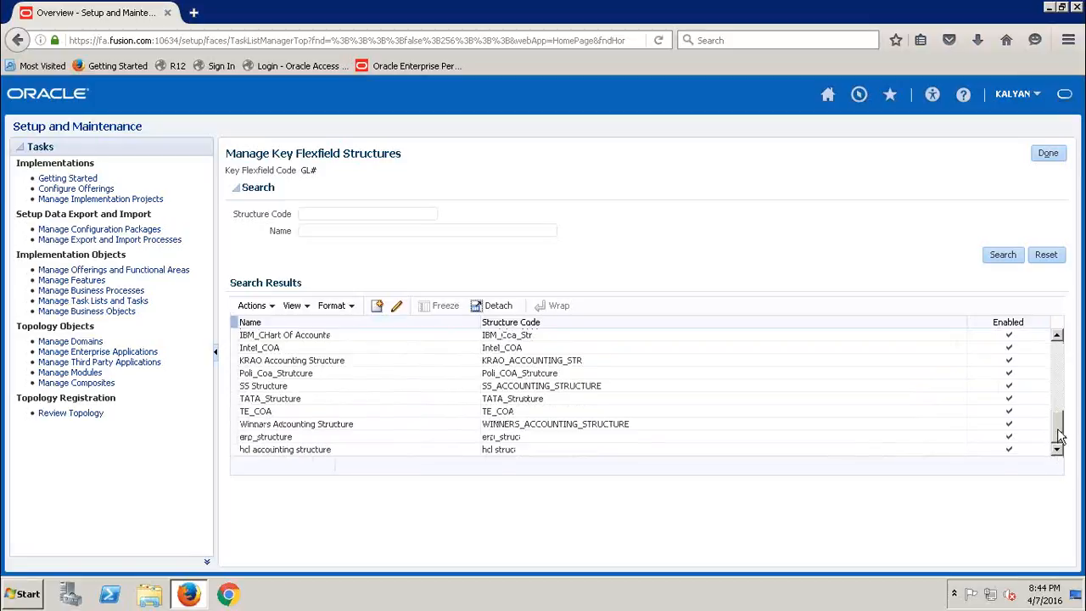
drag(1059, 436, 1059, 355)
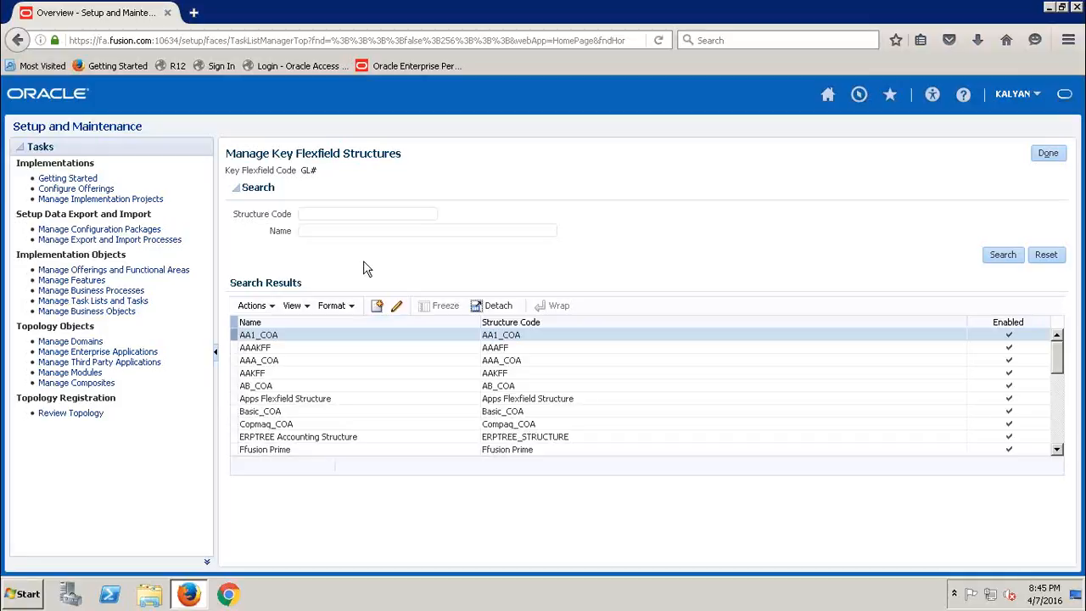
click(379, 307)
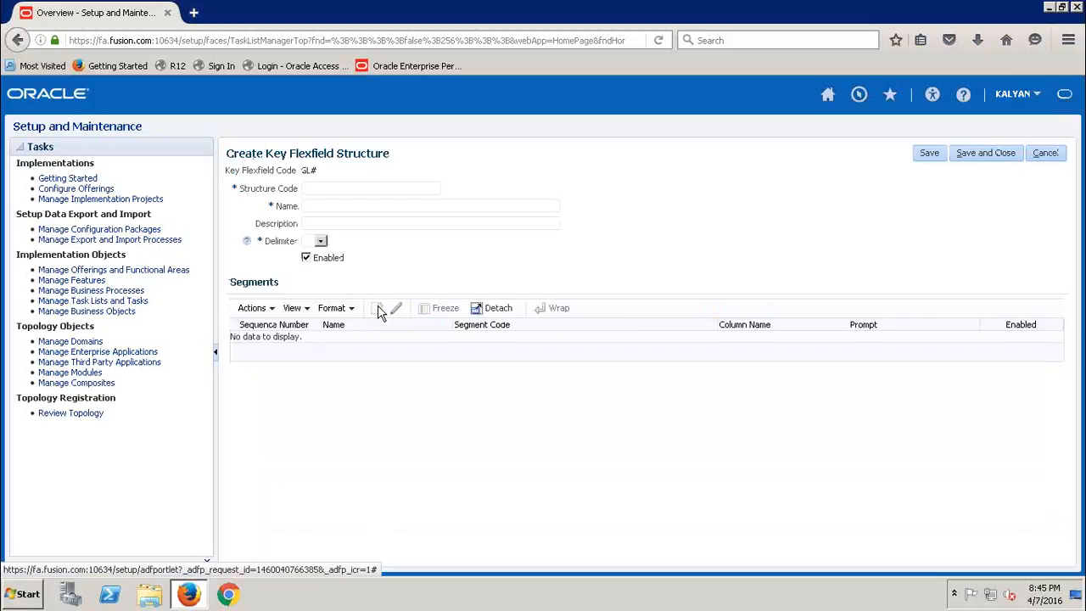
Give the new structure the code TCS_COA and the name TCS Accounting Structure
click(326, 190)
text(TCS_COA)
click(318, 207)
text(TCS Accounting)
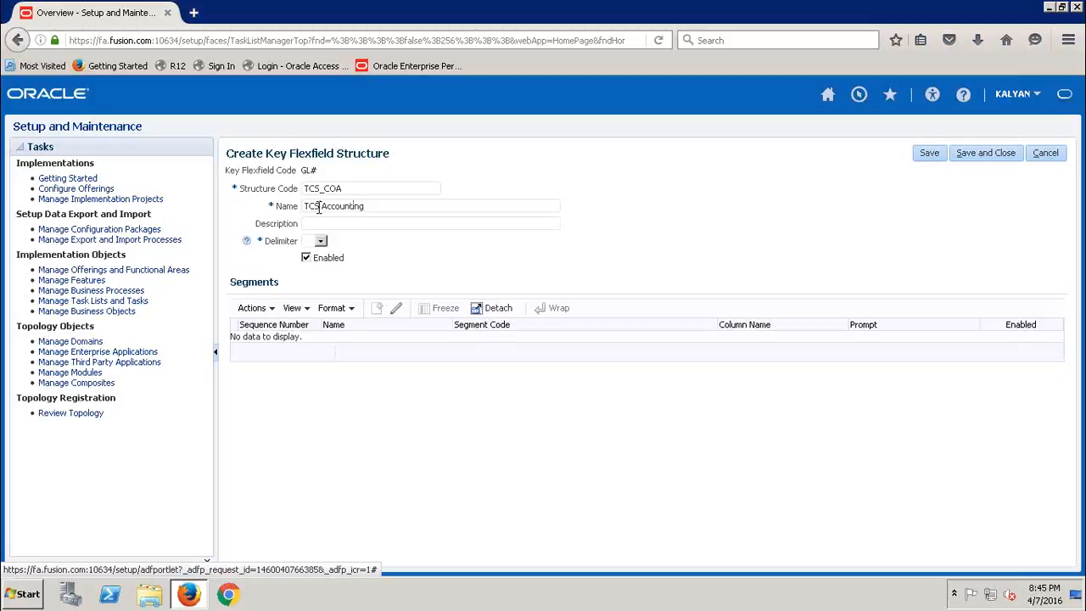
text( Structure)
Copy the structure name TCS Accounting Structure into the description and set the delimiter to a period
drag(417, 206, 302, 206)
key(ctrl+c)
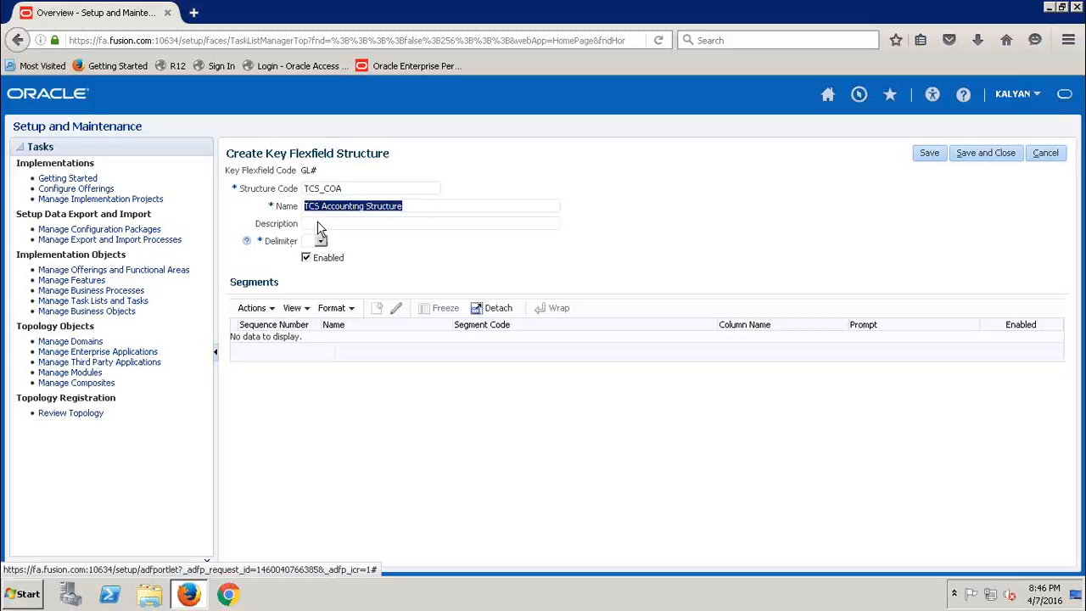
click(318, 223)
key(ctrl+v)
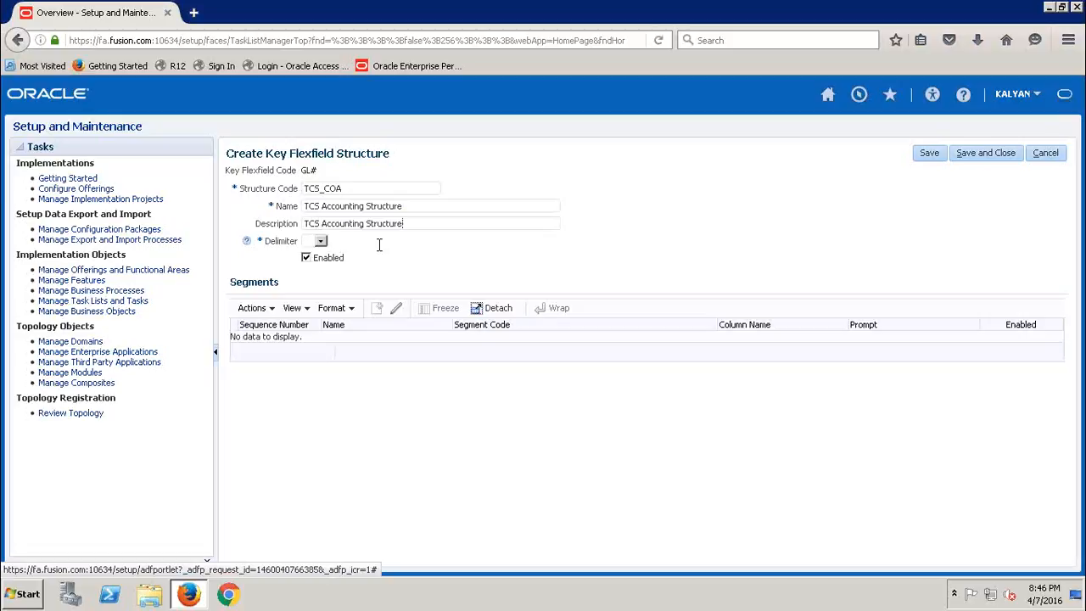
click(322, 244)
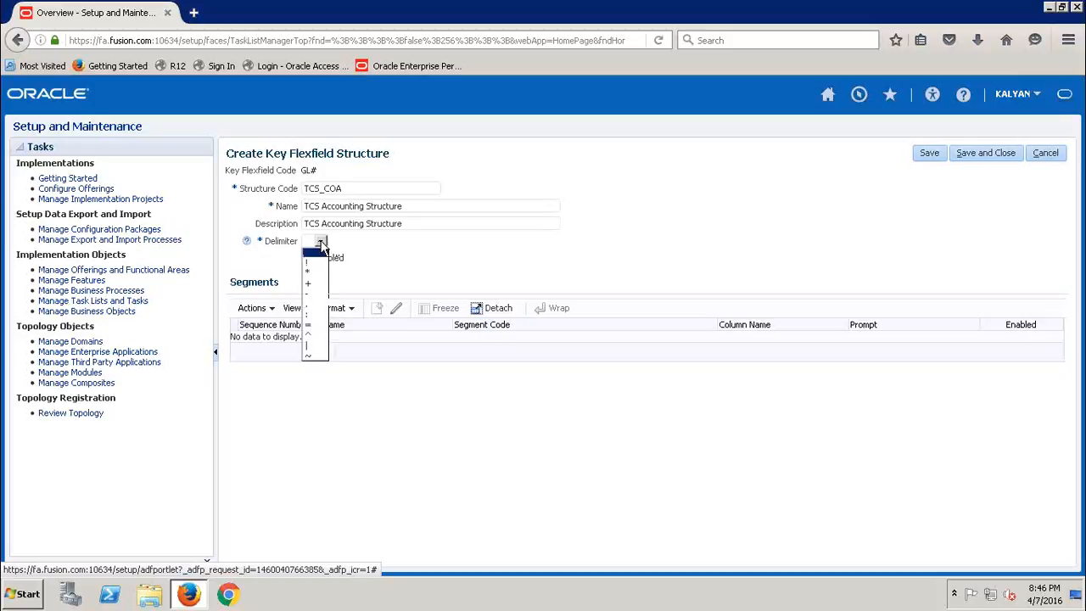
click(312, 309)
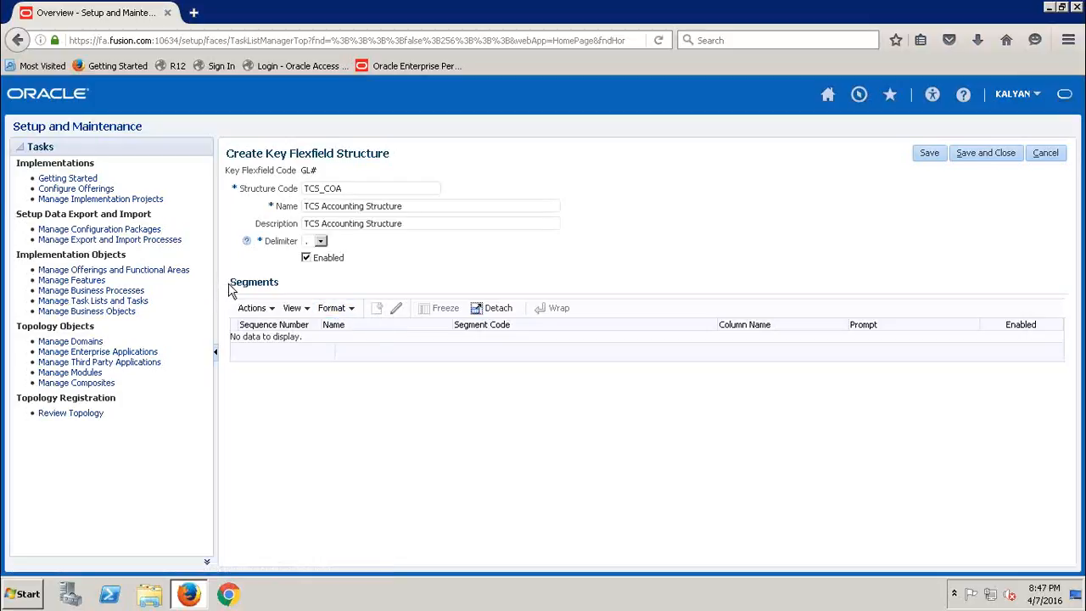
Save the TCS_COA structure and start a new segment in it
double_click(271, 282)
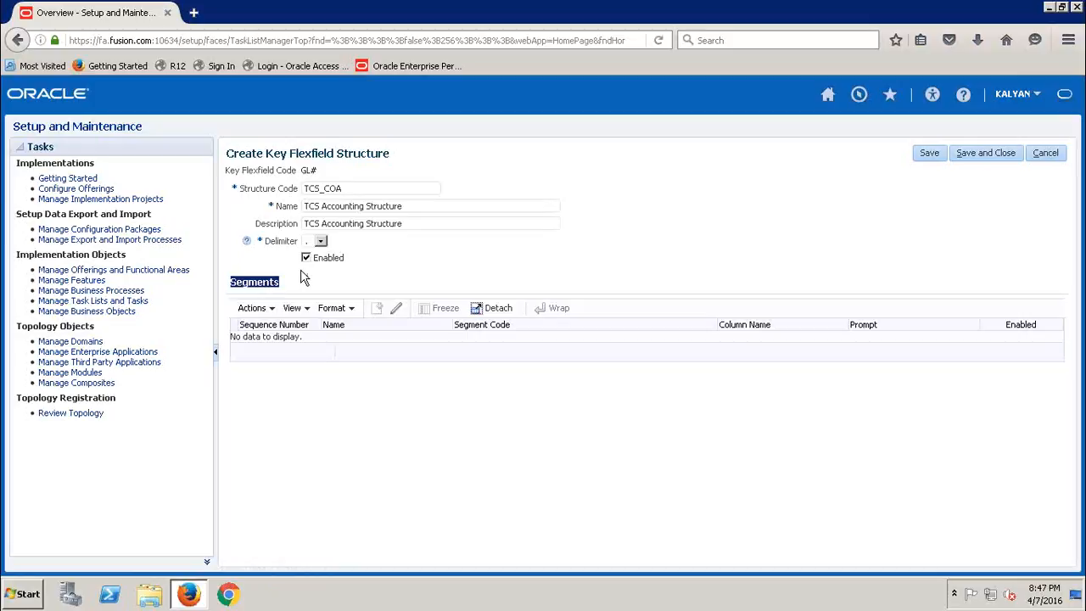
click(363, 259)
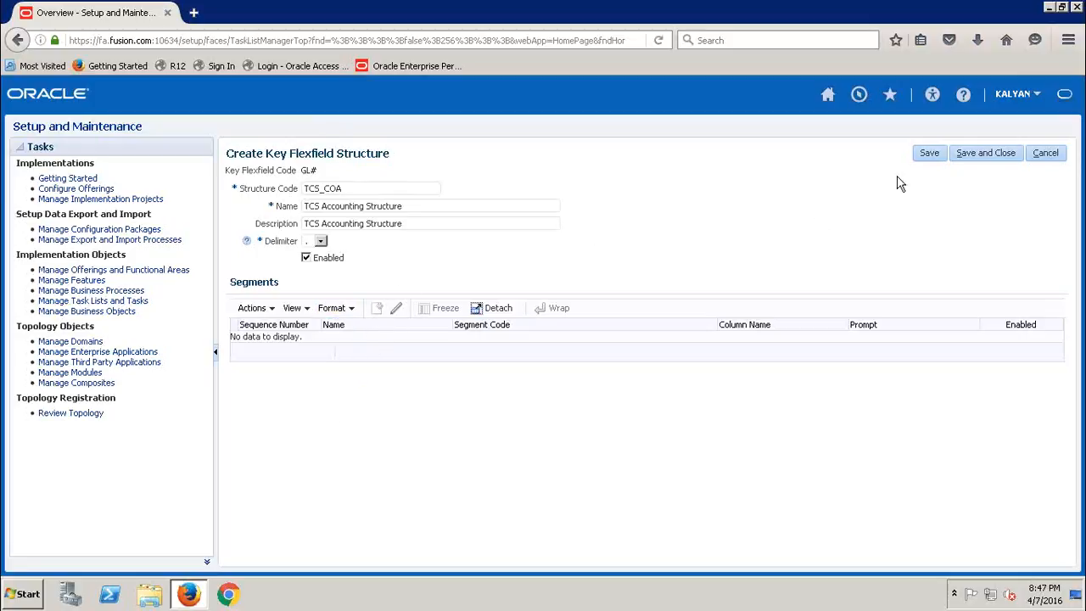
click(931, 156)
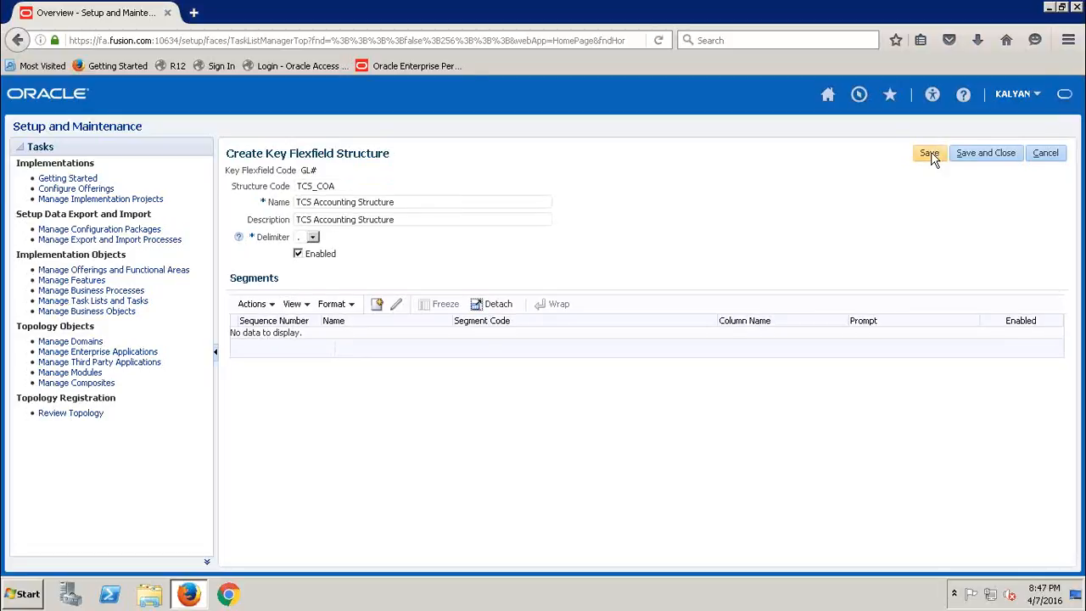
click(931, 156)
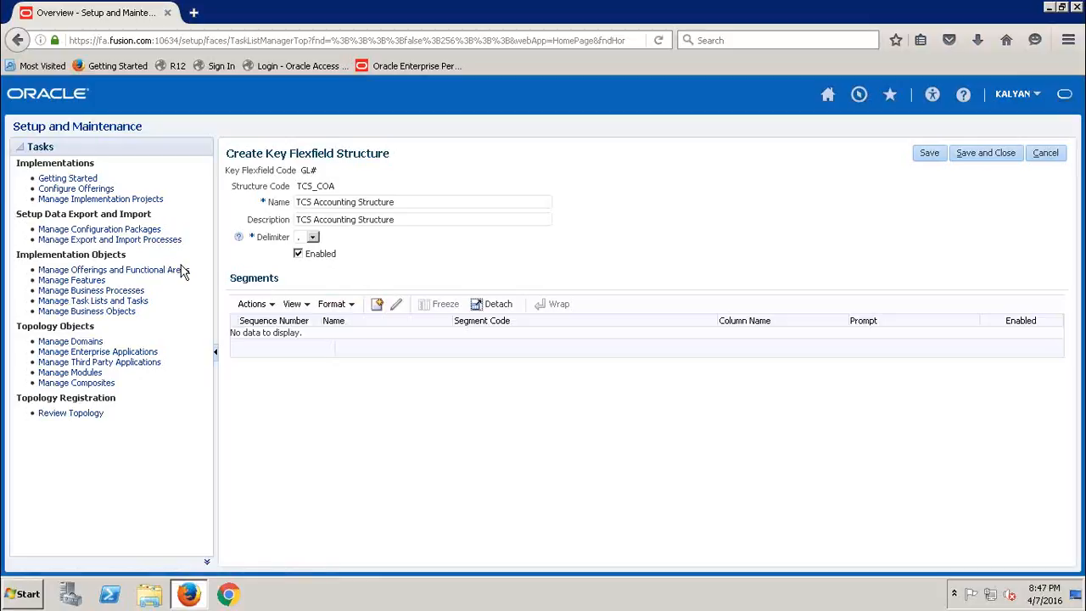
click(378, 307)
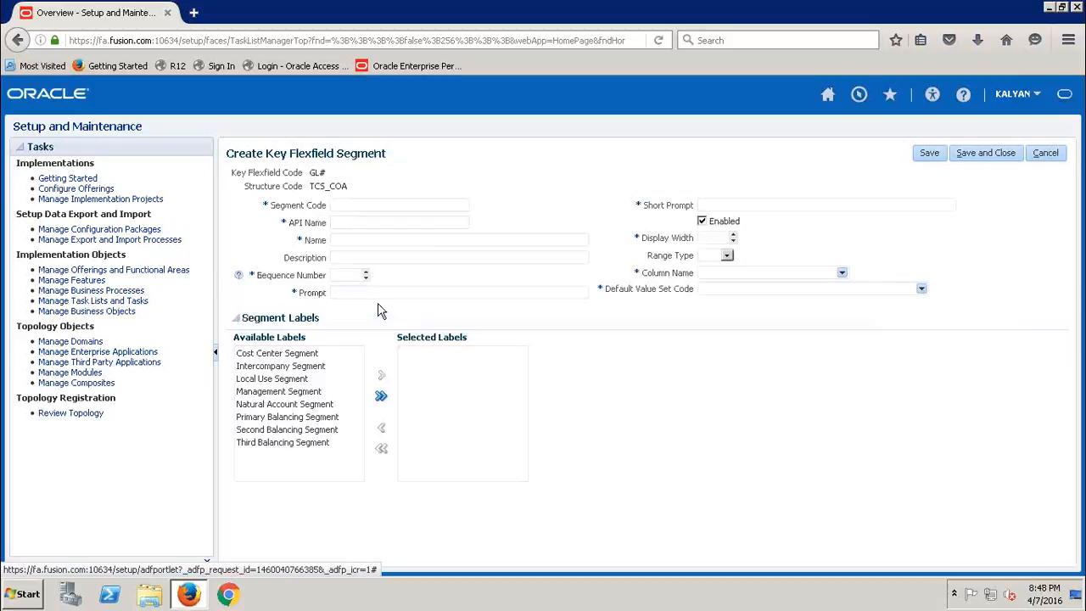
Give the new segment the code TCSCOM and the name Company, keeping the suggested API name
click(395, 204)
text(TCSCOM)
key(Tab)
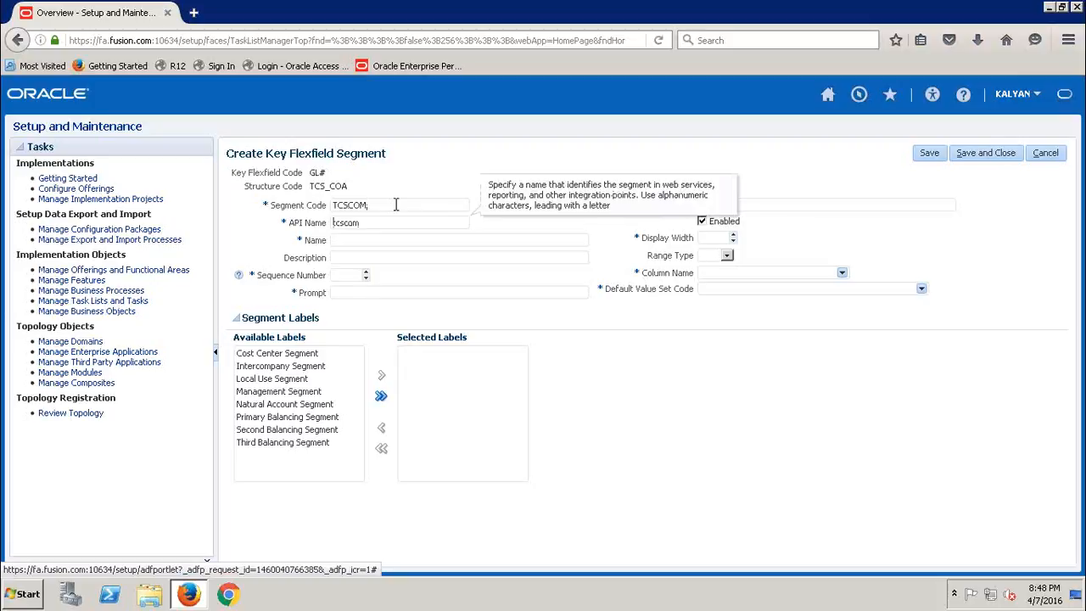
key(Tab)
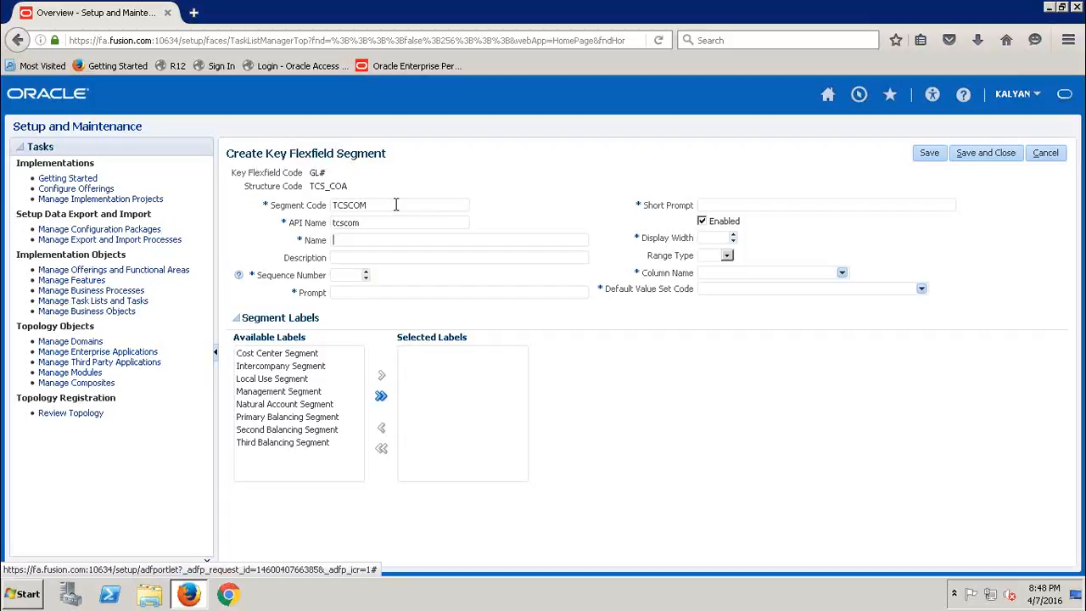
click(344, 237)
text(C)
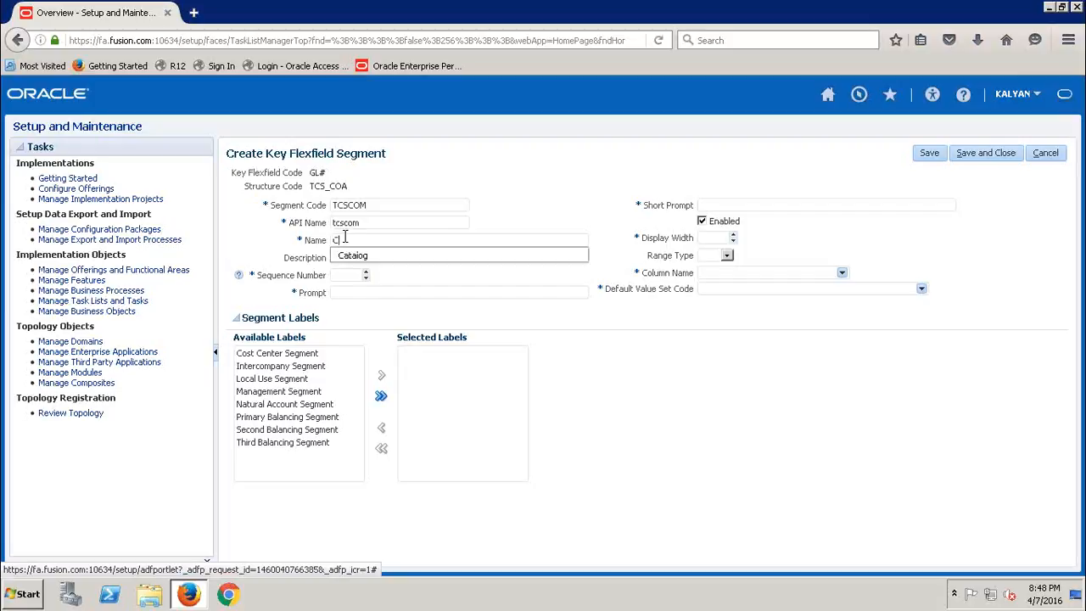
text(ompany)
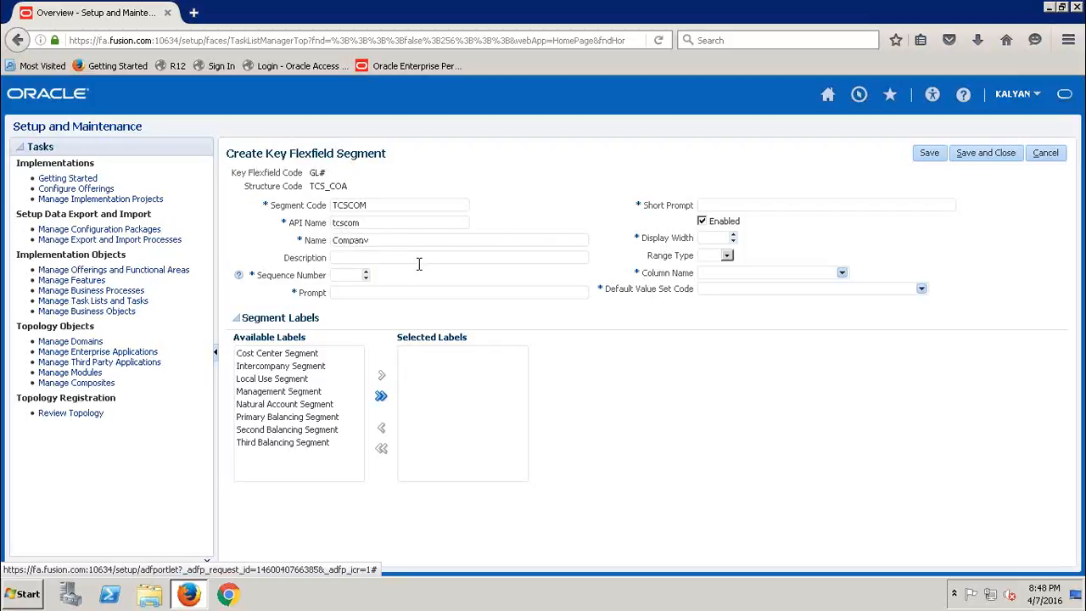
Copy the segment name Company into the description, and set the sequence number to 1 and the prompt to Company
double_click(351, 240)
key(ctrl+c)
click(359, 255)
key(ctrl+v)
click(347, 274)
text(1)
click(376, 292)
text(Company)
Set the segment's short prompt to Com, its display width to 30 and its column name to SEGMENT1
click(733, 203)
text(Company)
key(BackSpace)
key(BackSpace)
key(BackSpace)
key(BackSpace)
click(708, 238)
text(3)
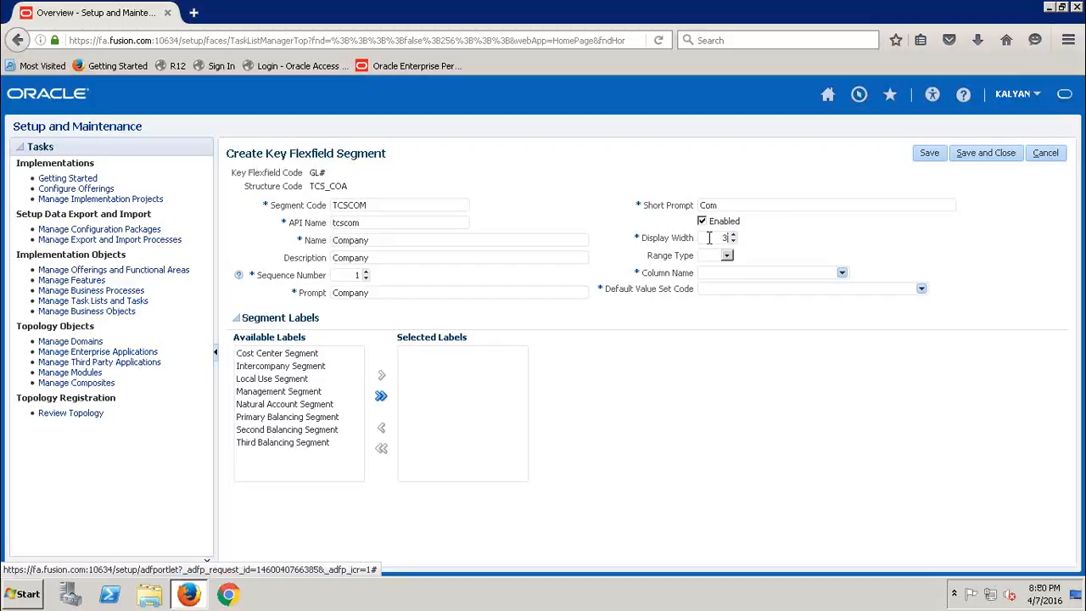
text(0)
key(Tab)
key(Tab)
click(842, 273)
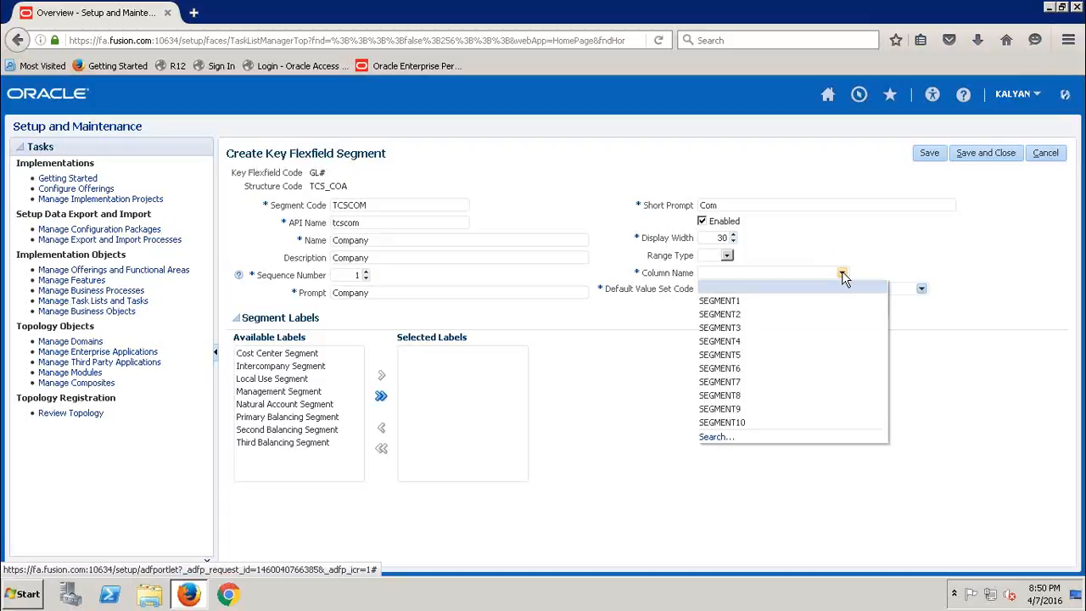
click(743, 300)
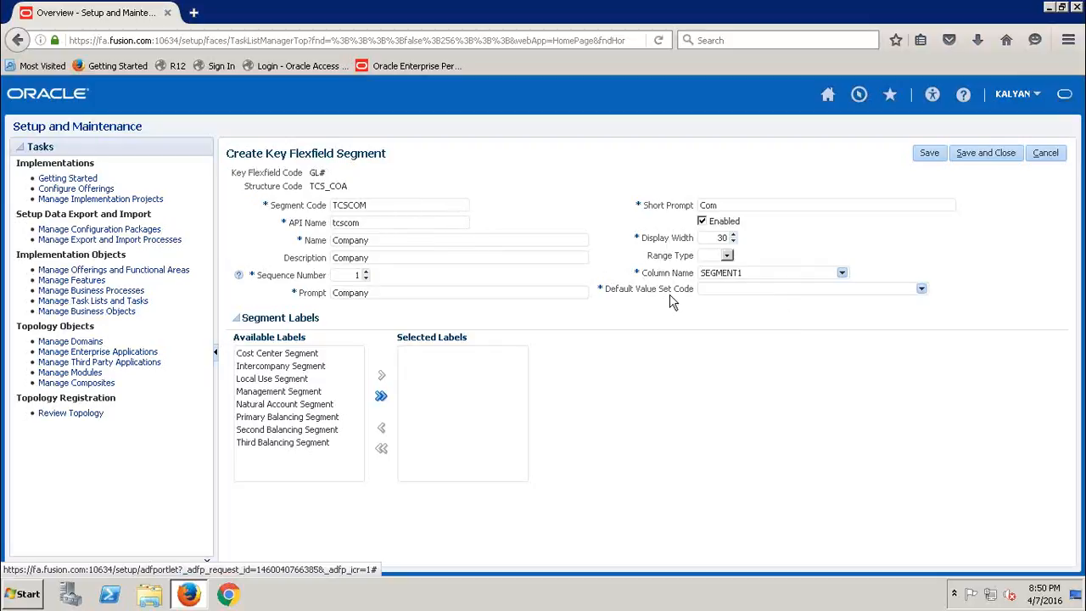
Search the value sets for TCS and assign TCS_COM as the segment's default value set
click(922, 289)
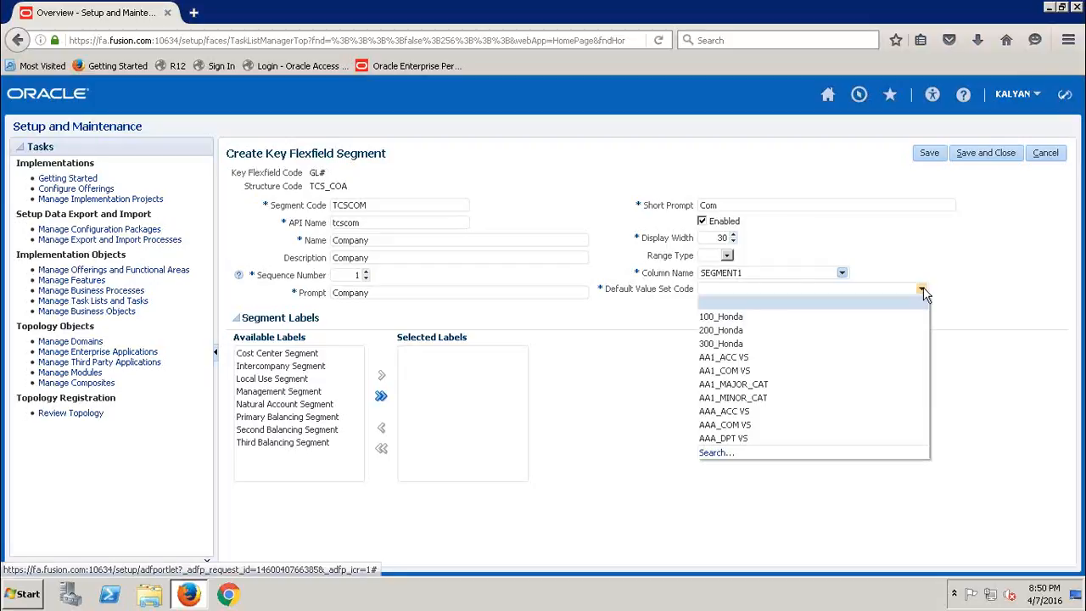
click(718, 453)
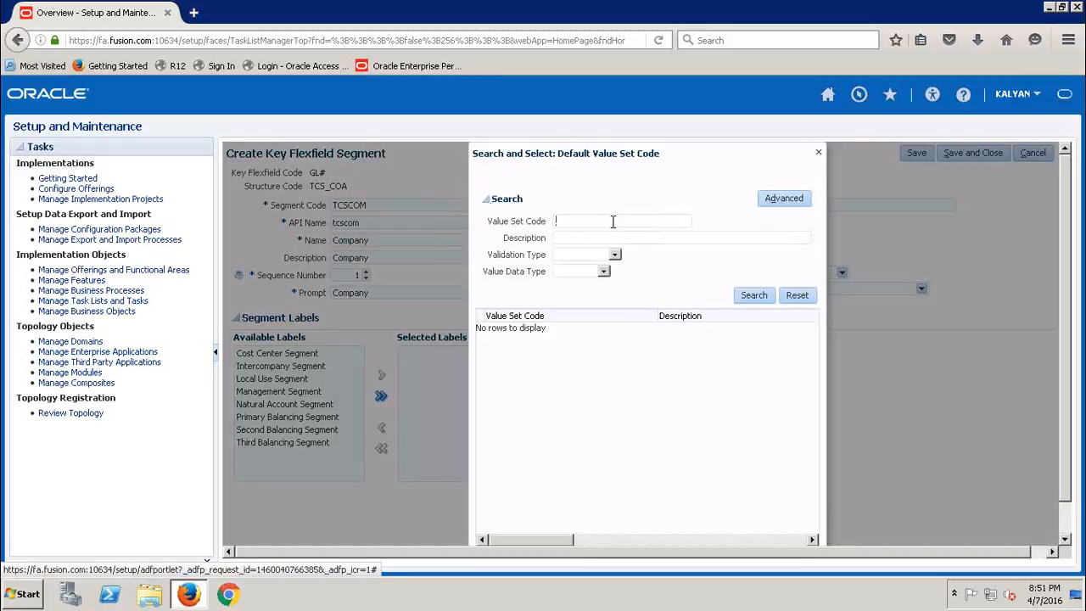
text(TCS)
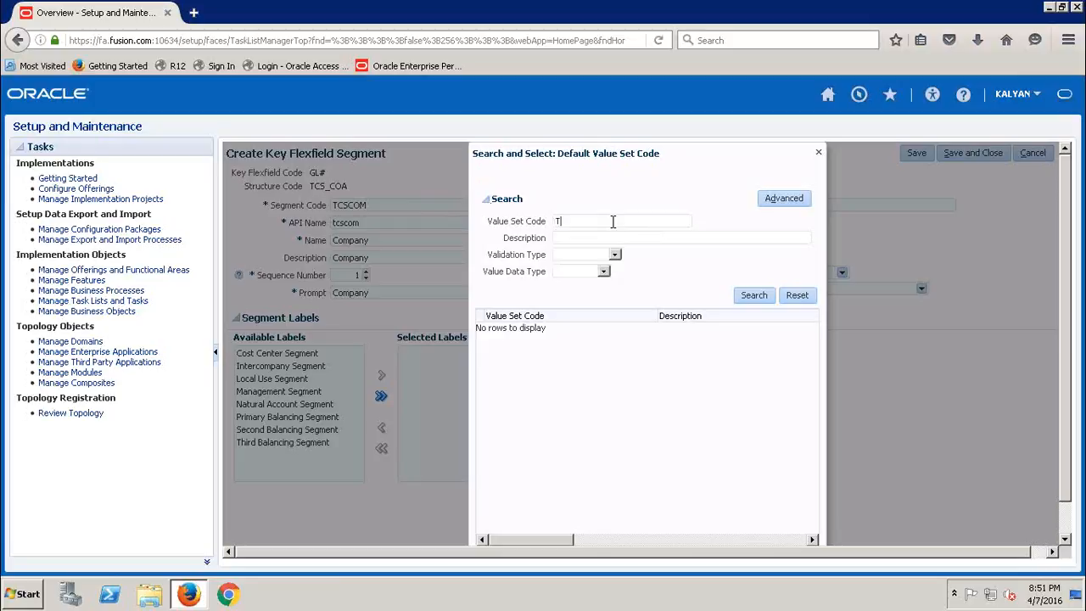
click(752, 291)
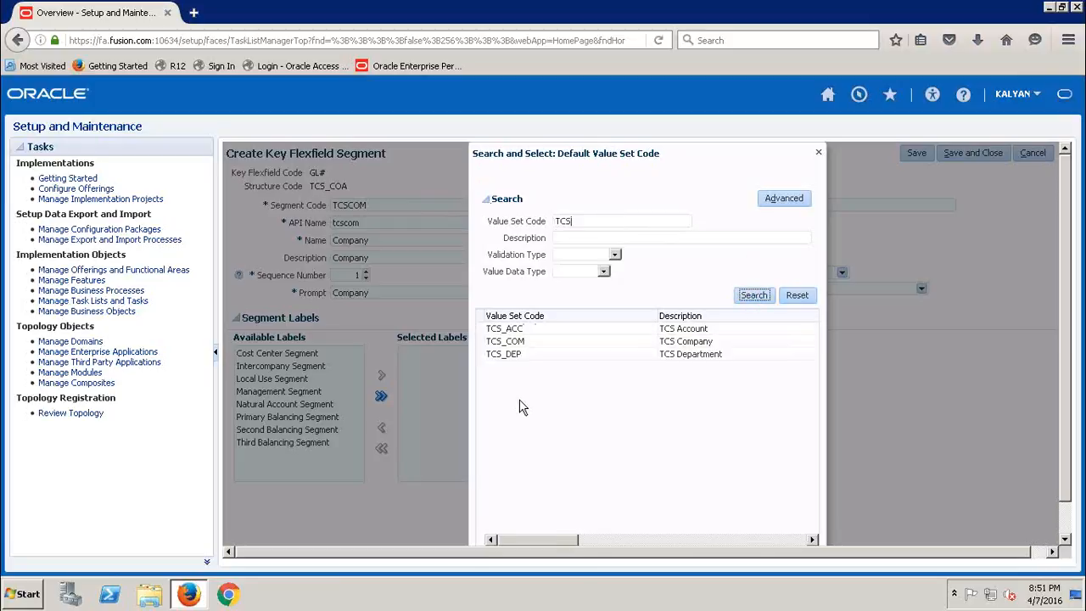
click(482, 347)
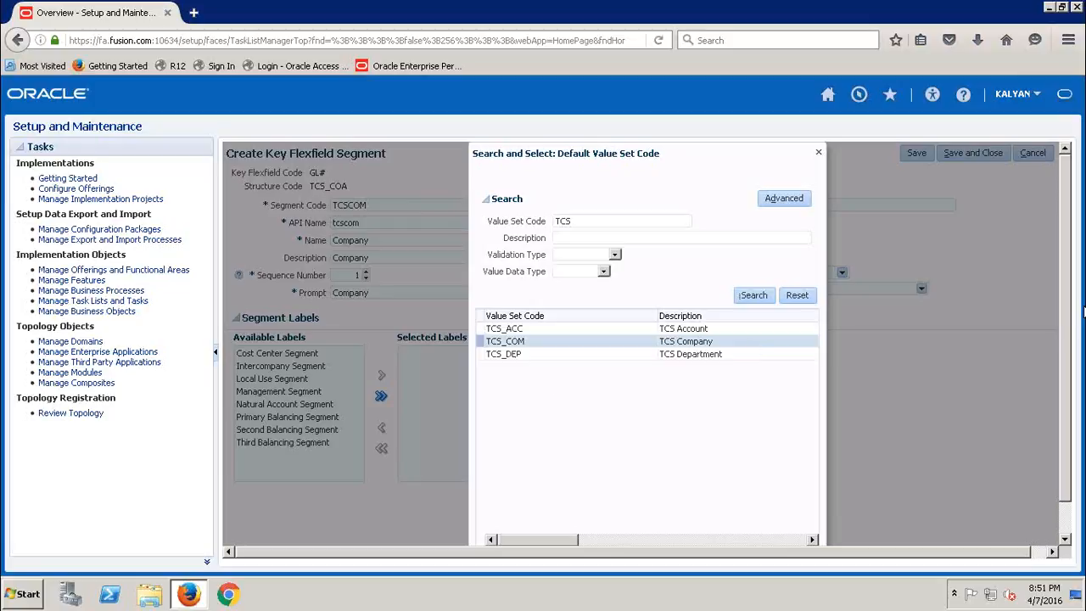
scroll(1067, 229, down, 1)
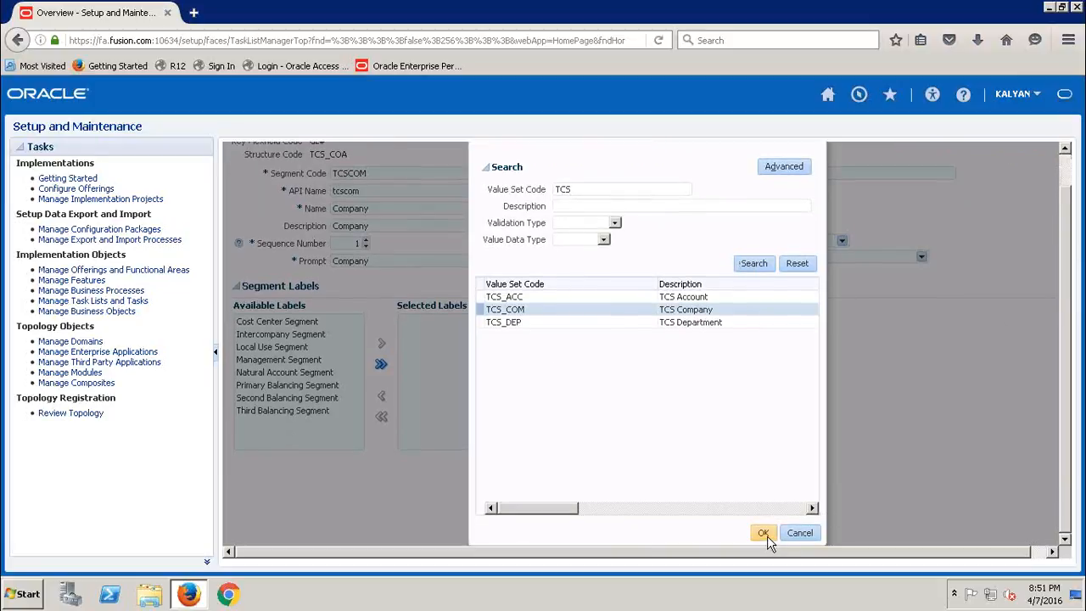
click(767, 536)
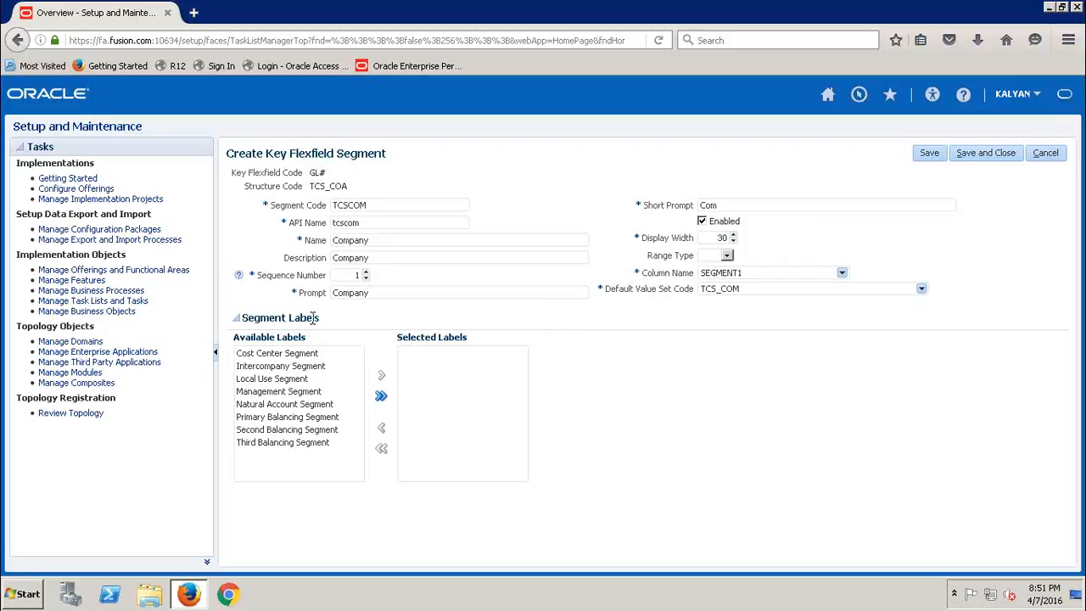
drag(321, 317, 244, 314)
click(633, 371)
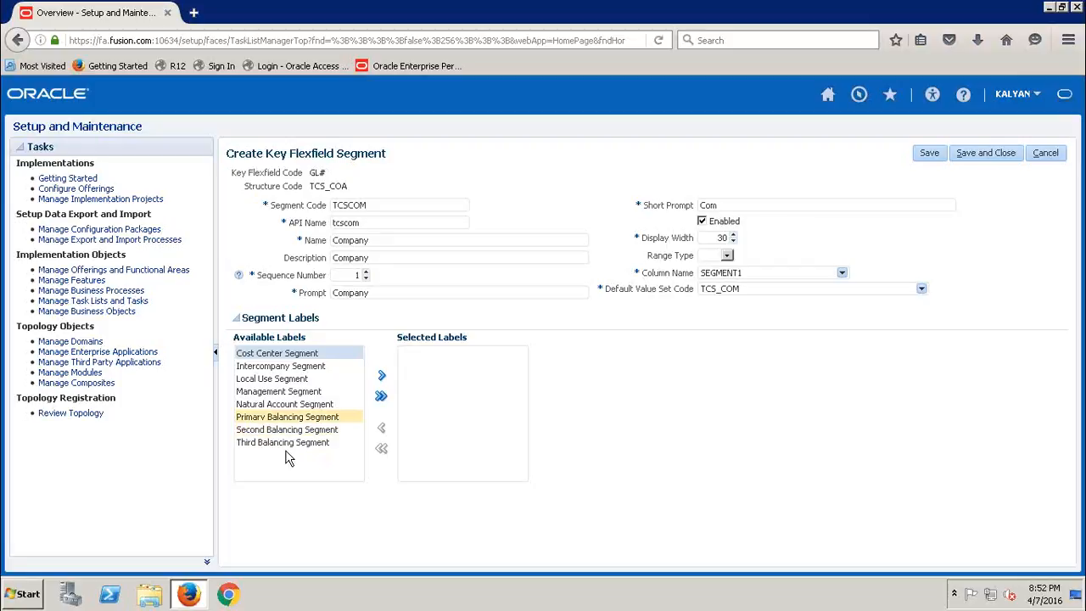
click(287, 417)
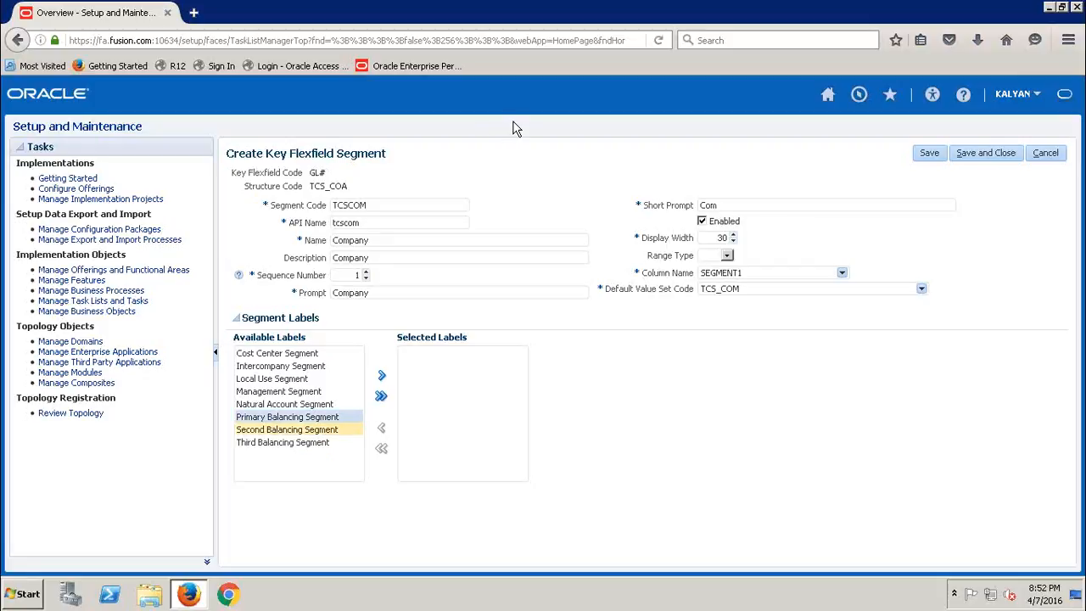
mouse_move(718, 9)
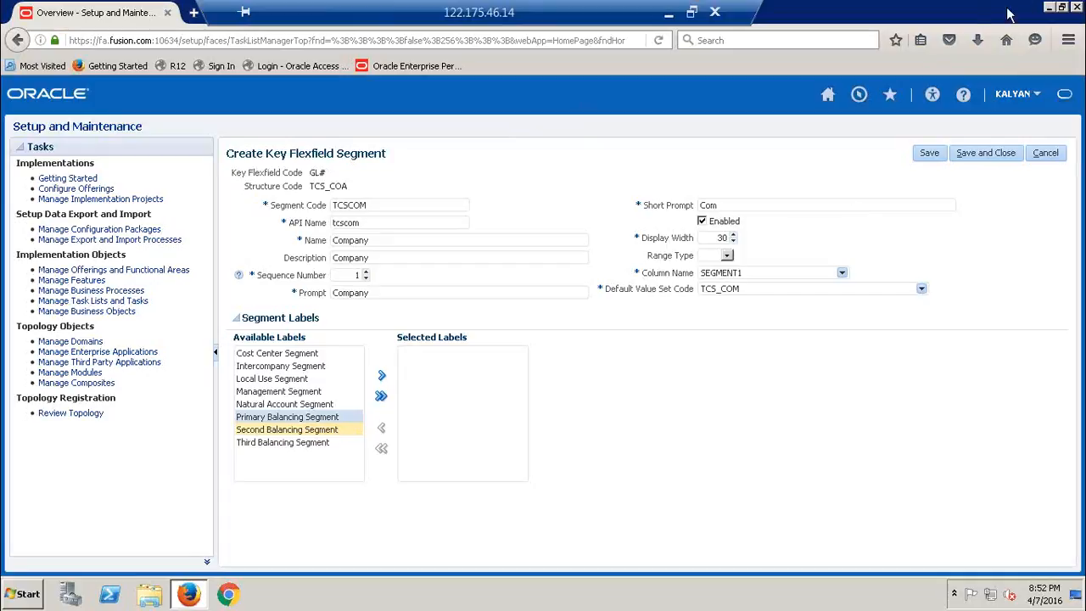
click(668, 13)
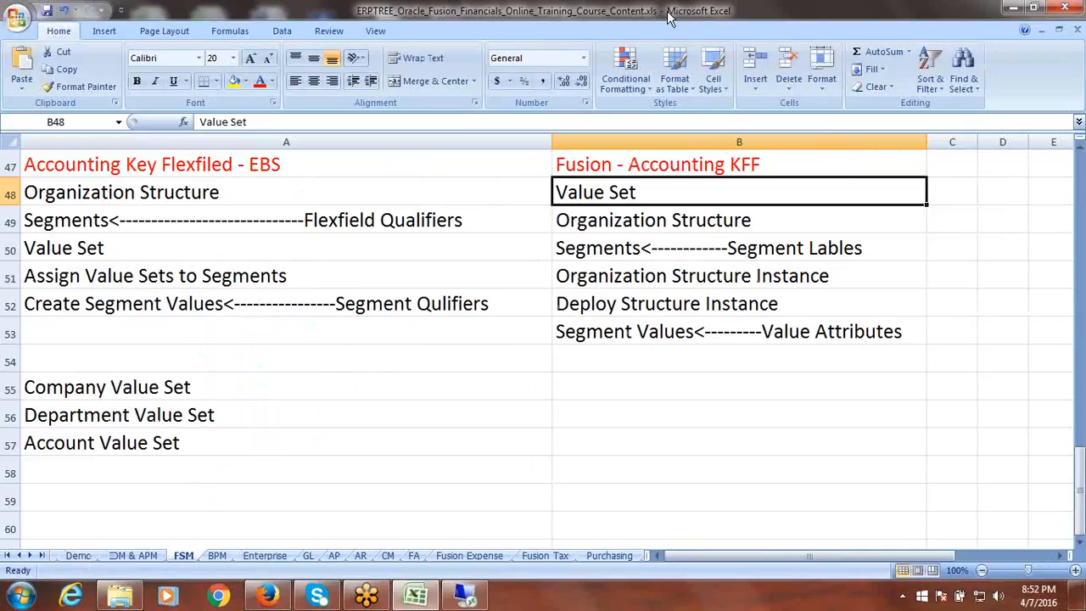
click(1014, 10)
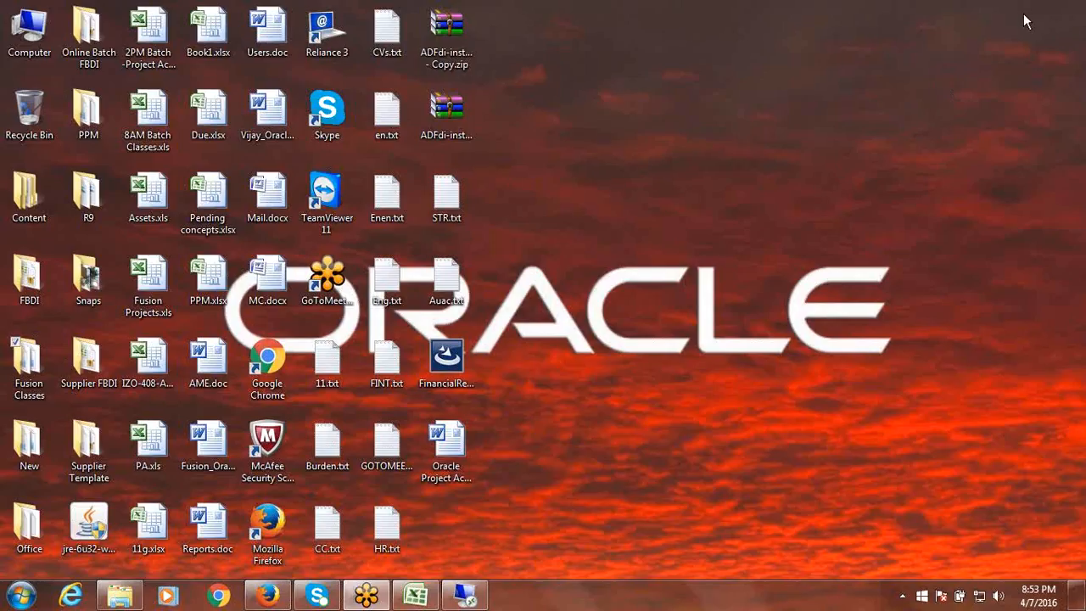
click(464, 596)
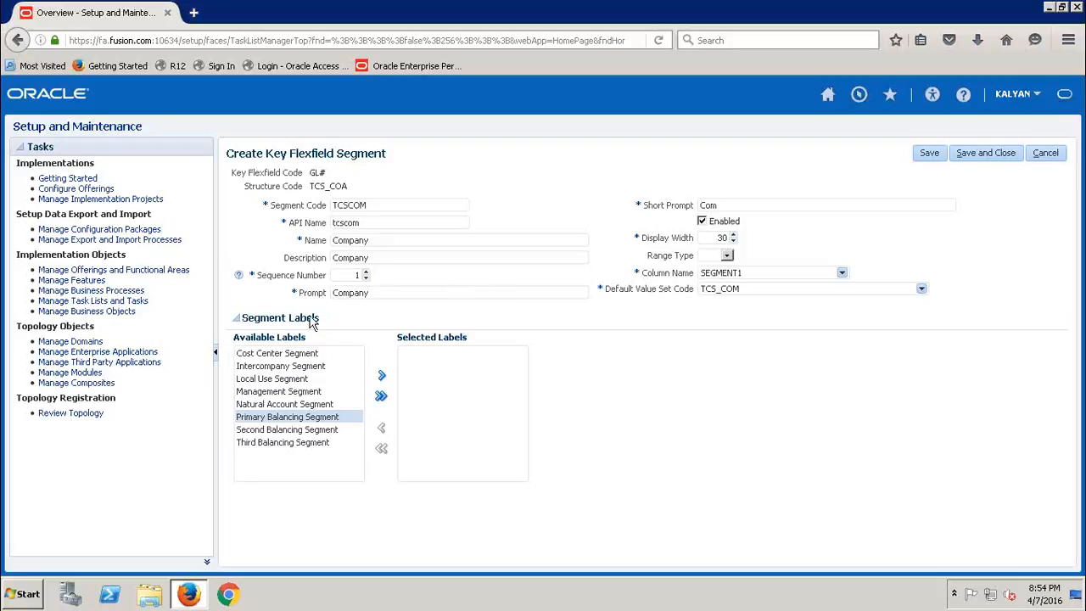
drag(315, 319, 235, 322)
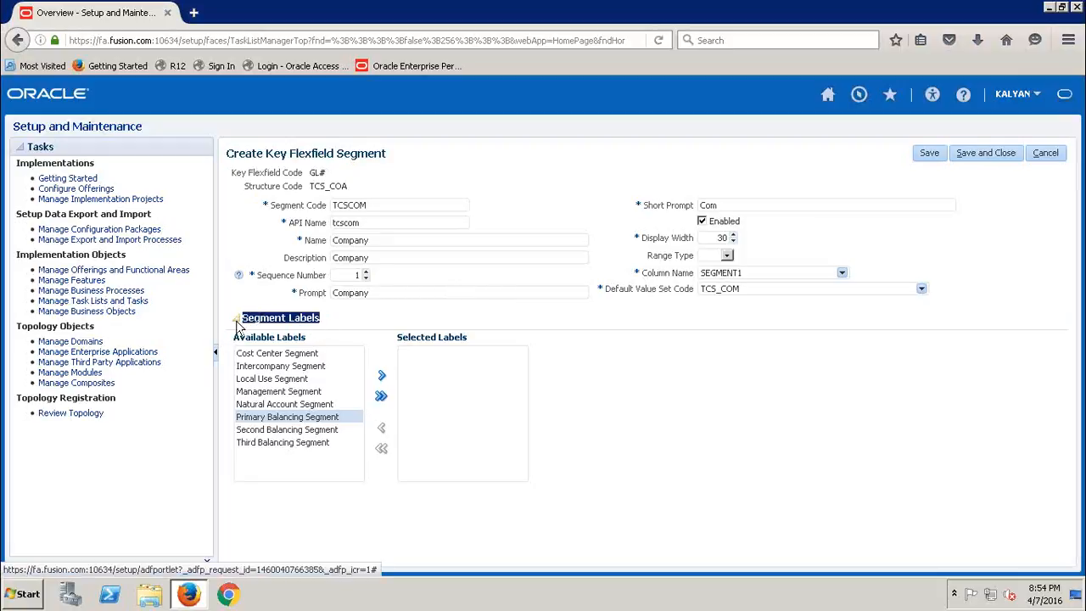
click(356, 319)
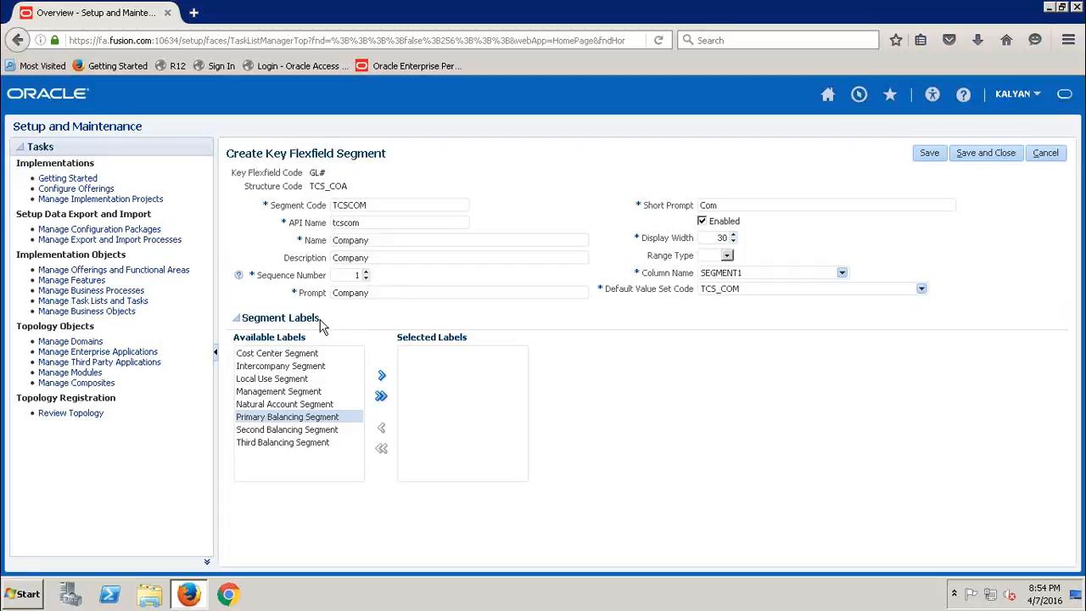
drag(319, 317, 257, 313)
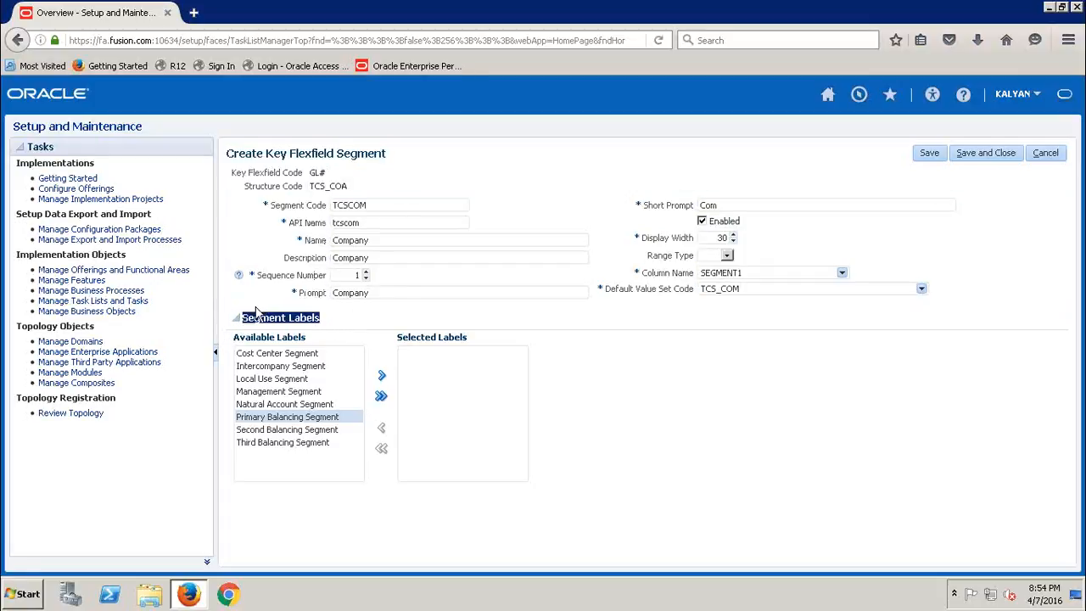
click(331, 323)
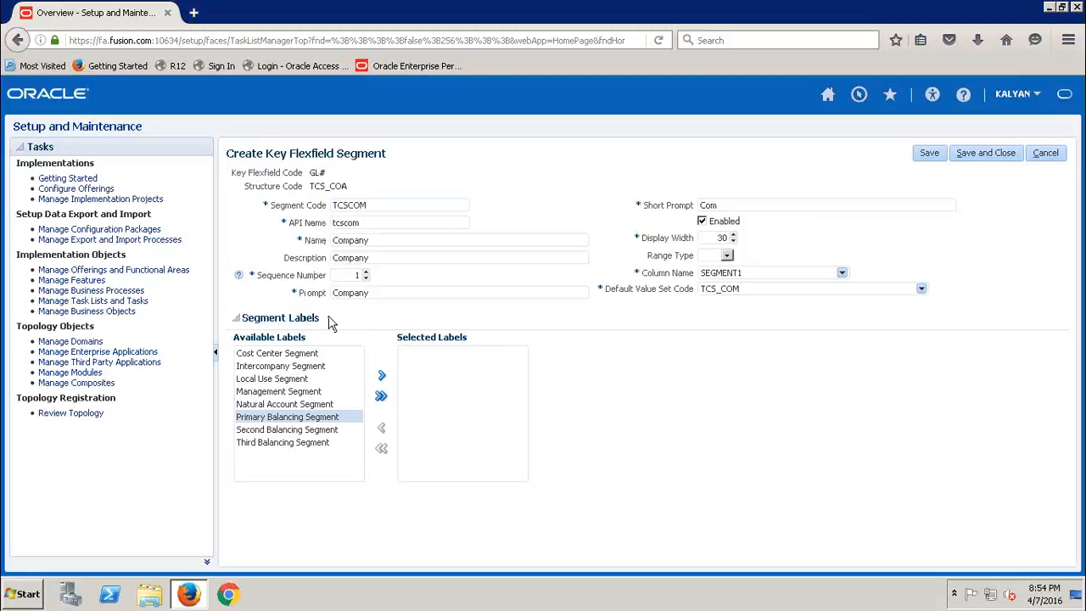
Assign the Primary Balancing Segment label to the Company segment
click(278, 419)
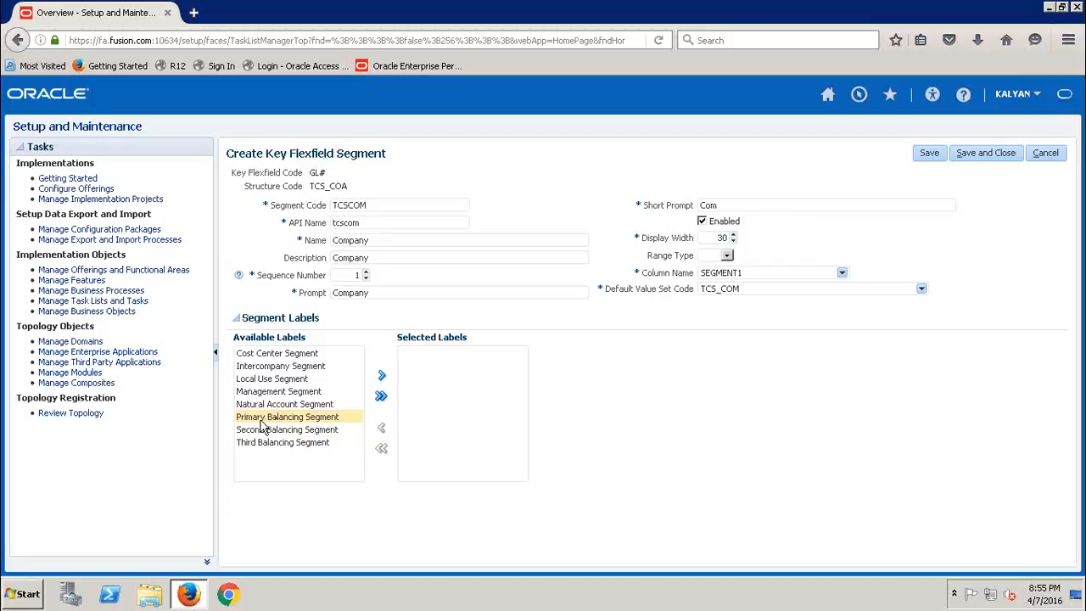
click(271, 417)
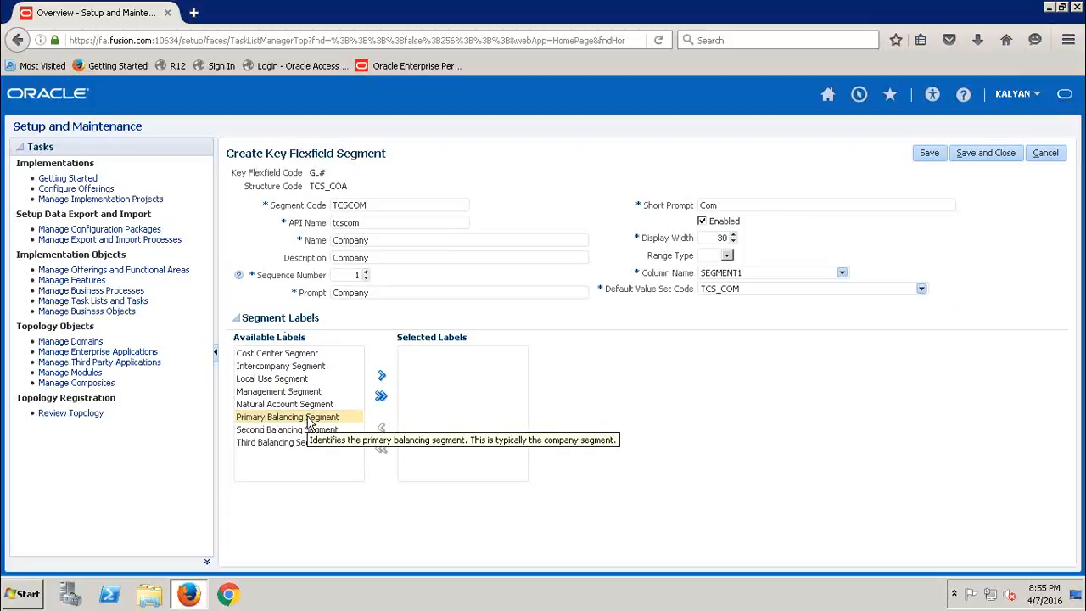
click(381, 376)
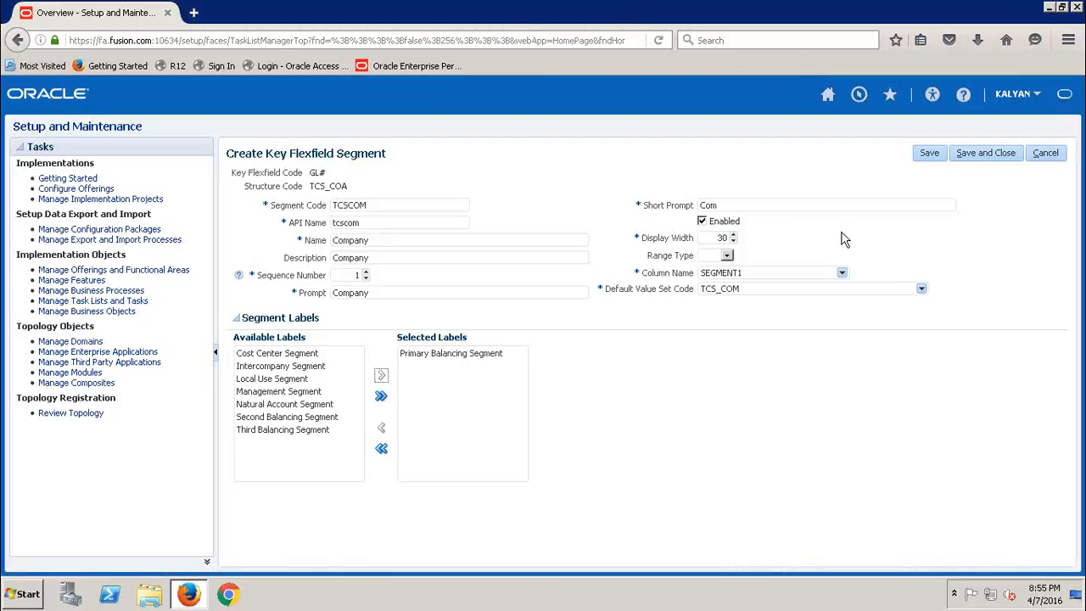
Try assigning all segment labels at once, clear them all, and reassign only Primary Balancing Segment
key(alt+Tab)
click(359, 382)
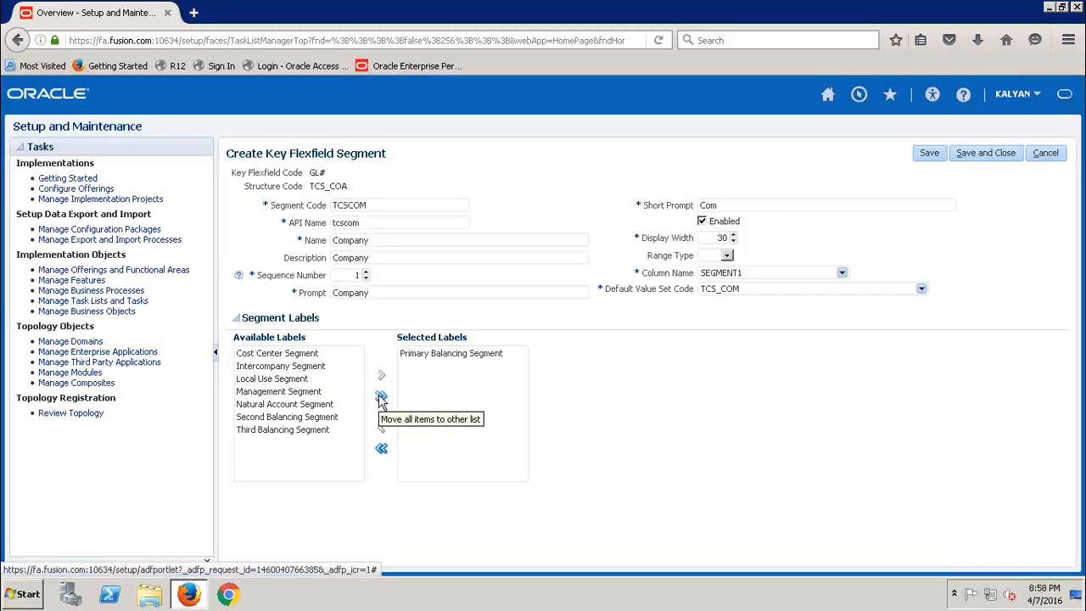
click(382, 397)
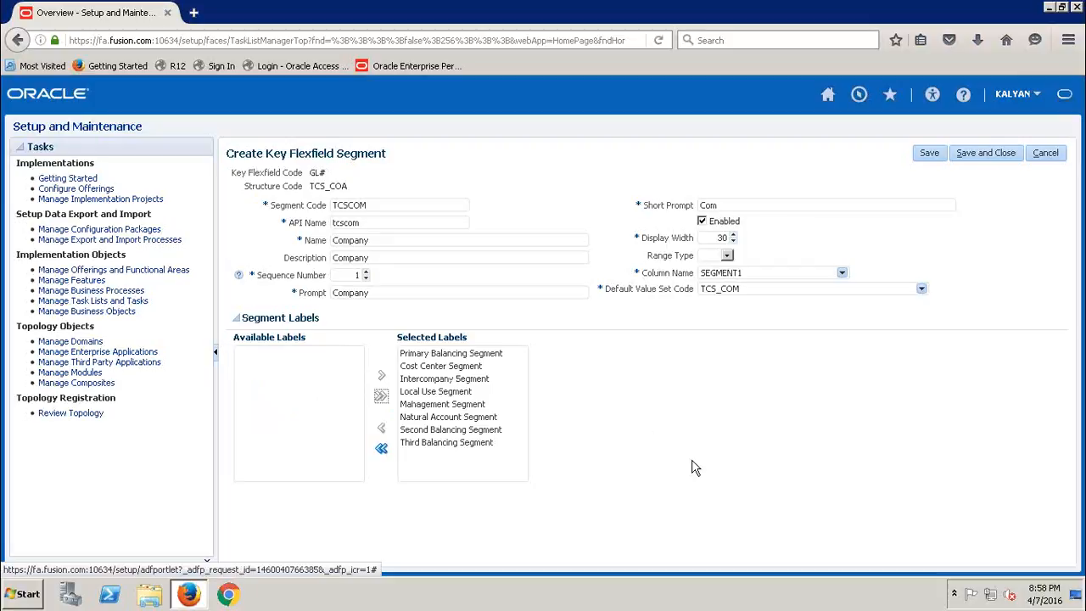
click(382, 449)
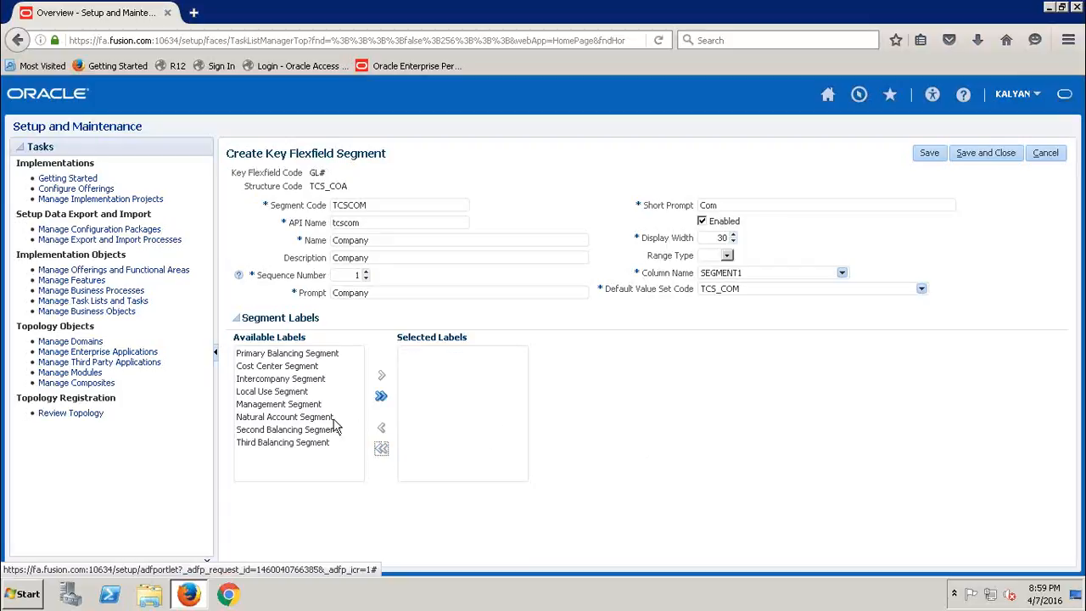
click(293, 354)
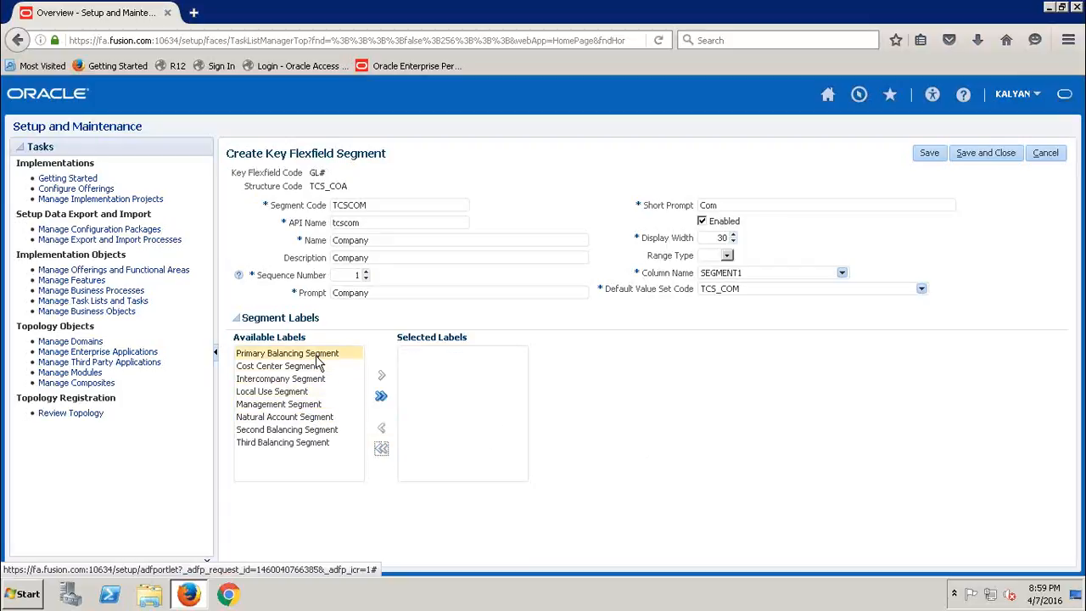
click(381, 376)
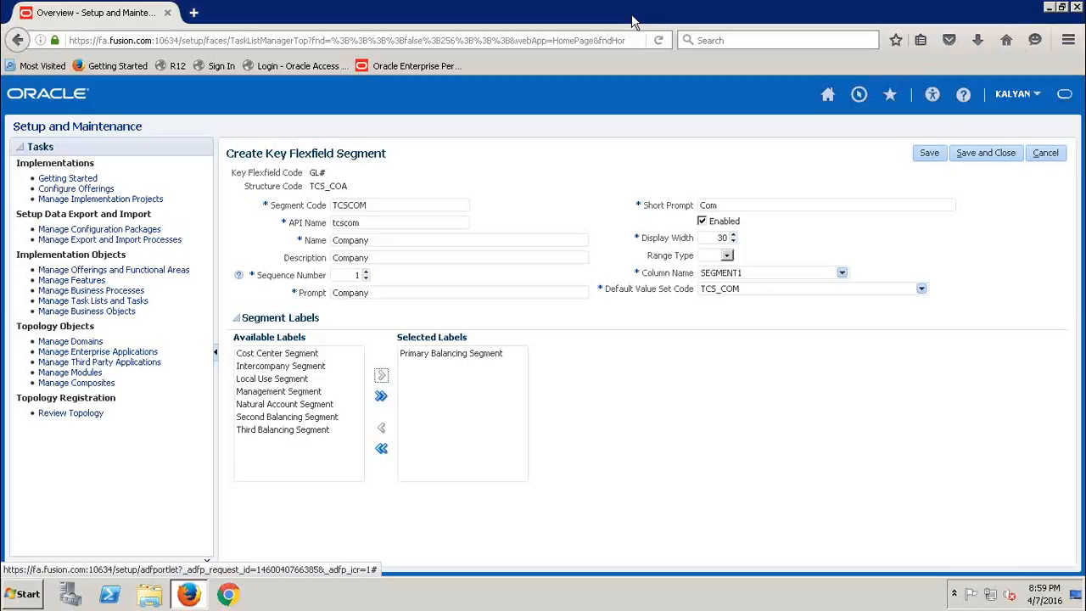
Save and close the Company segment and start another new segment in the TCS_COA structure
click(430, 206)
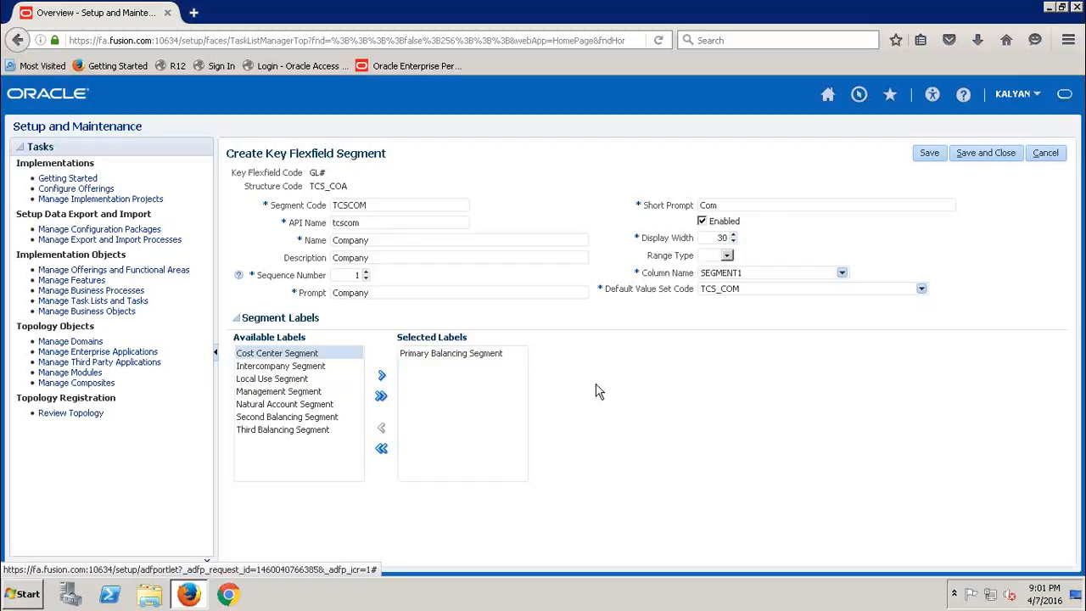
click(983, 154)
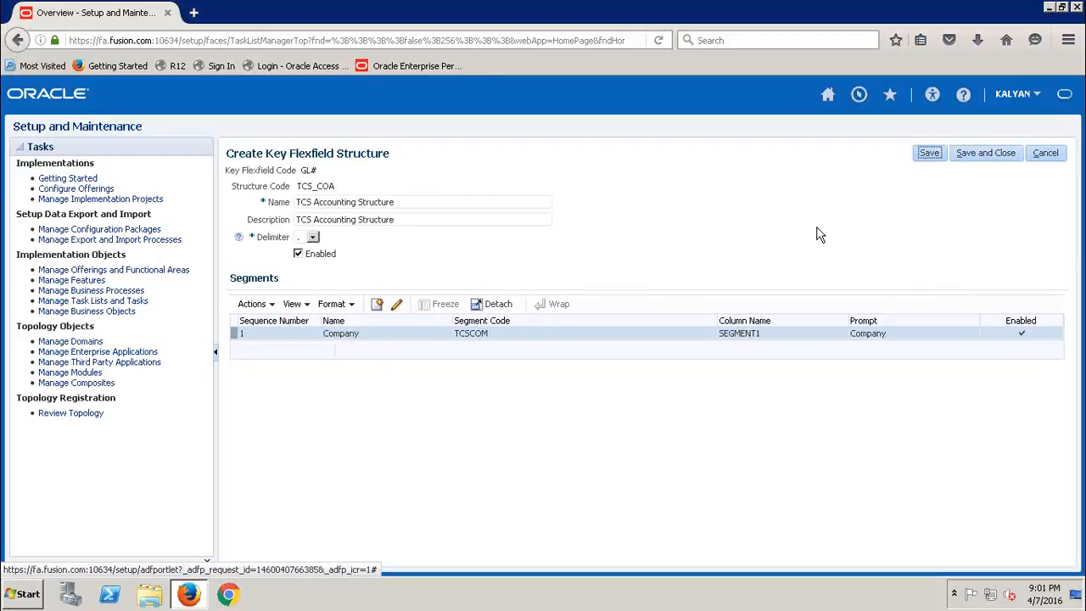
click(377, 307)
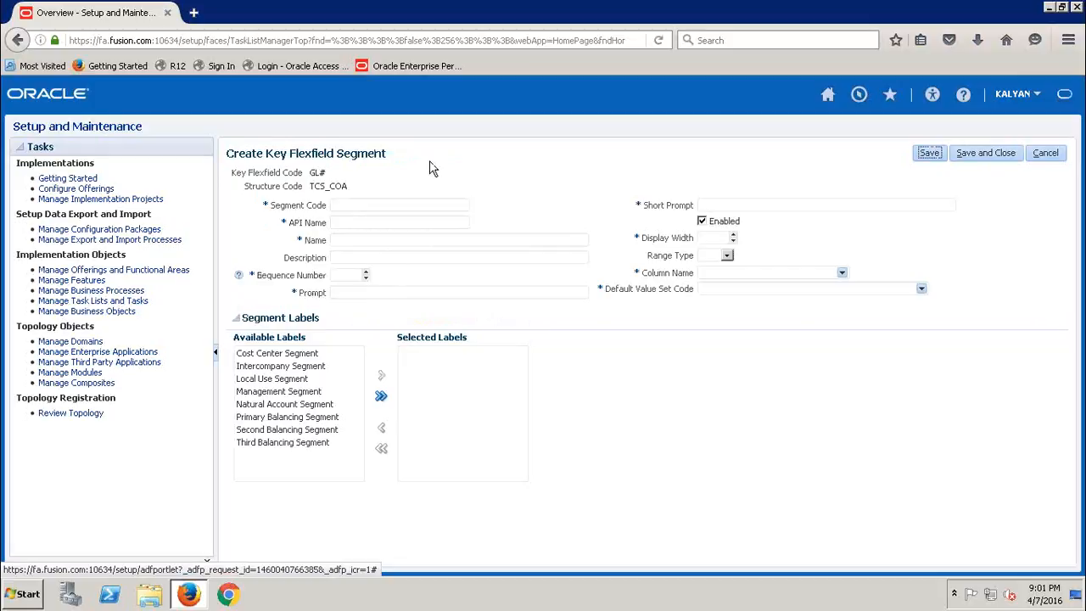
Enter TCSDEP as the segment code and tcsdep as the API name of the new key flexfield segment
click(400, 208)
text(T)
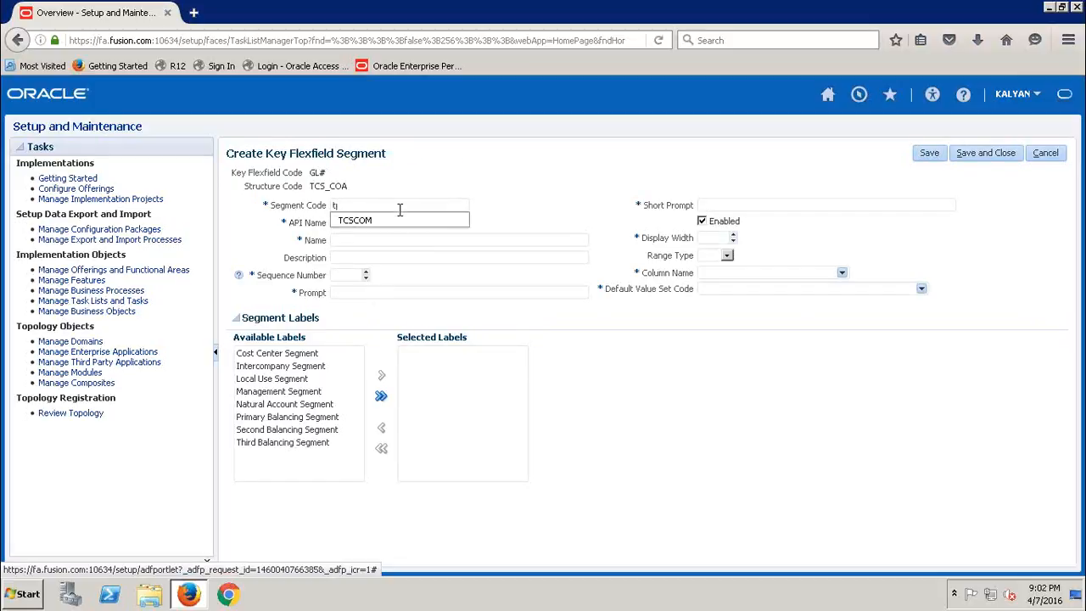
key(BackSpace)
text(TCSDEF)
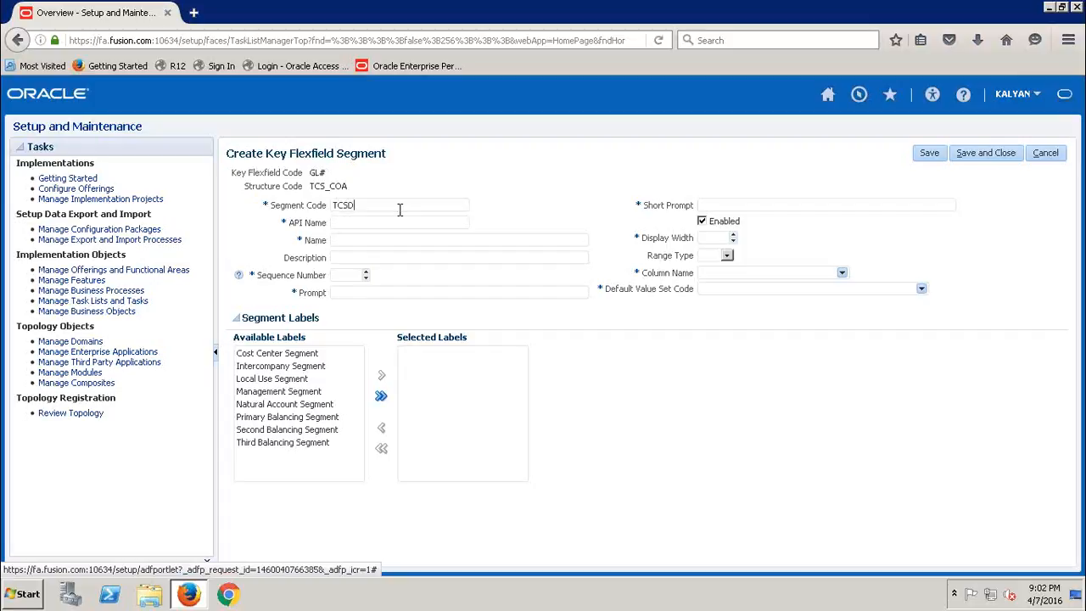
key(Tab)
text(t)
Enter Department as the name of the TCSDEP segment
text(D)
text(epart)
click(399, 209)
text(ment)
key(BackSpace)
key(BackSpace)
key(BackSpace)
key(BackSpace)
key(BackSpace)
text(PMENT)
key(BackSpace)
key(BackSpace)
key(BackSpace)
key(BackSpace)
text(iment)
Copy the name Department into the description and prompt, and set the sequence number to 2
double_click(329, 240)
key(ctrl+c)
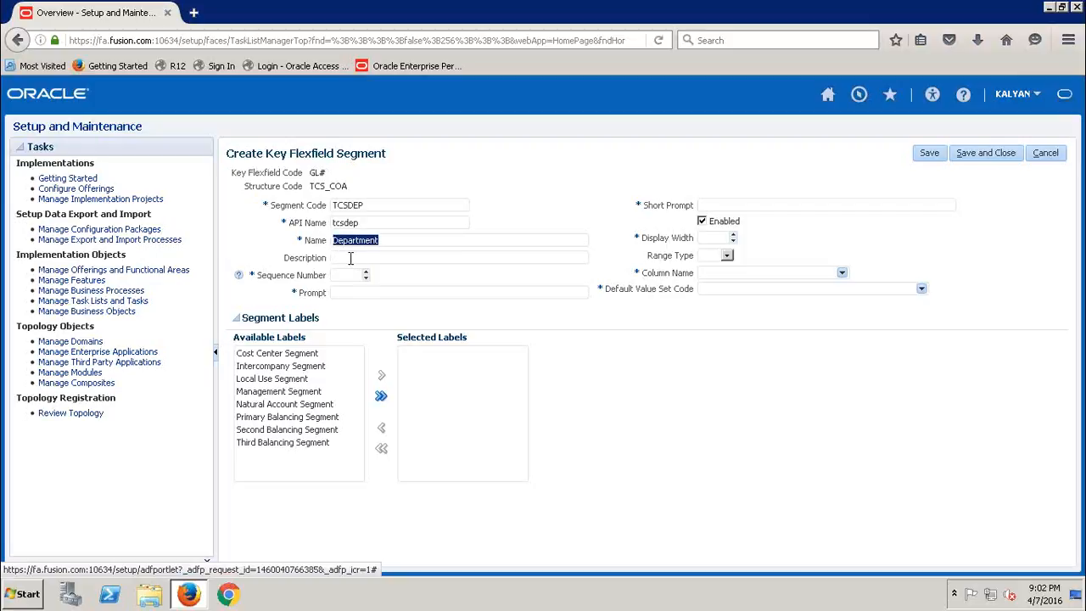
click(350, 258)
key(ctrl+v)
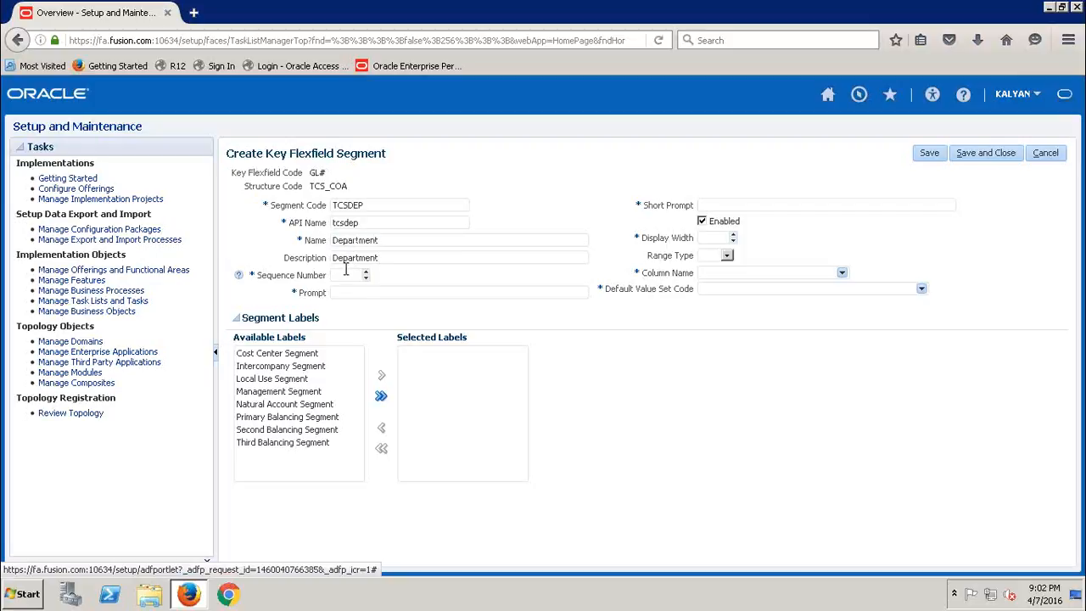
click(345, 271)
text(2)
click(417, 297)
key(ctrl+v)
Set the Department segment's short prompt to Dep, display width to 30 and column name to SEGMENT2
click(735, 204)
key(ctrl+v)
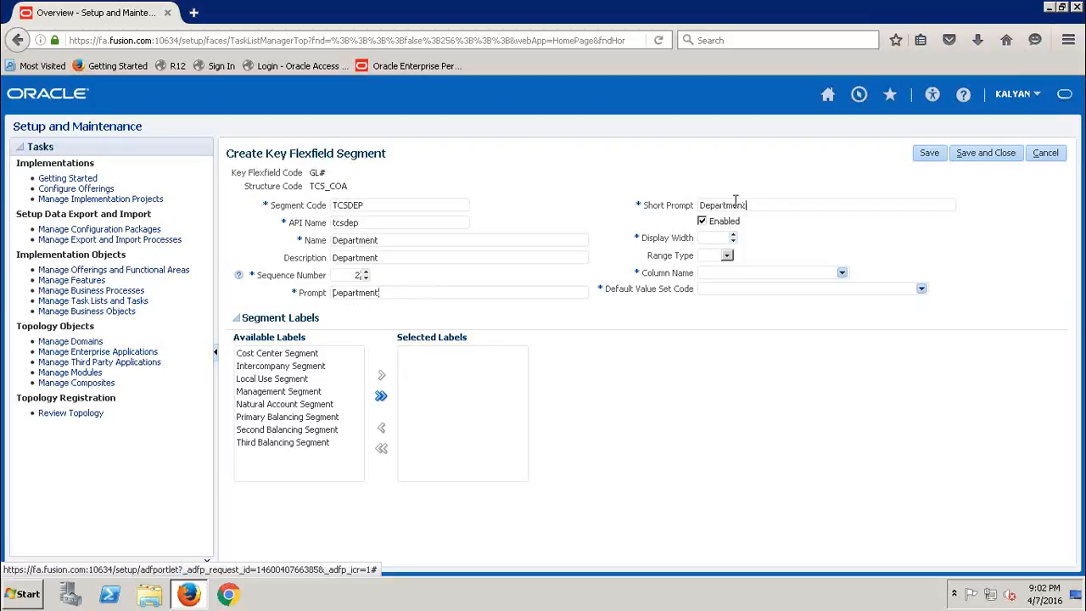
key(BackSpace)
key(BackSpace)
key(BackSpace)
key(BackSpace)
key(BackSpace)
key(BackSpace)
key(BackSpace)
text(30)
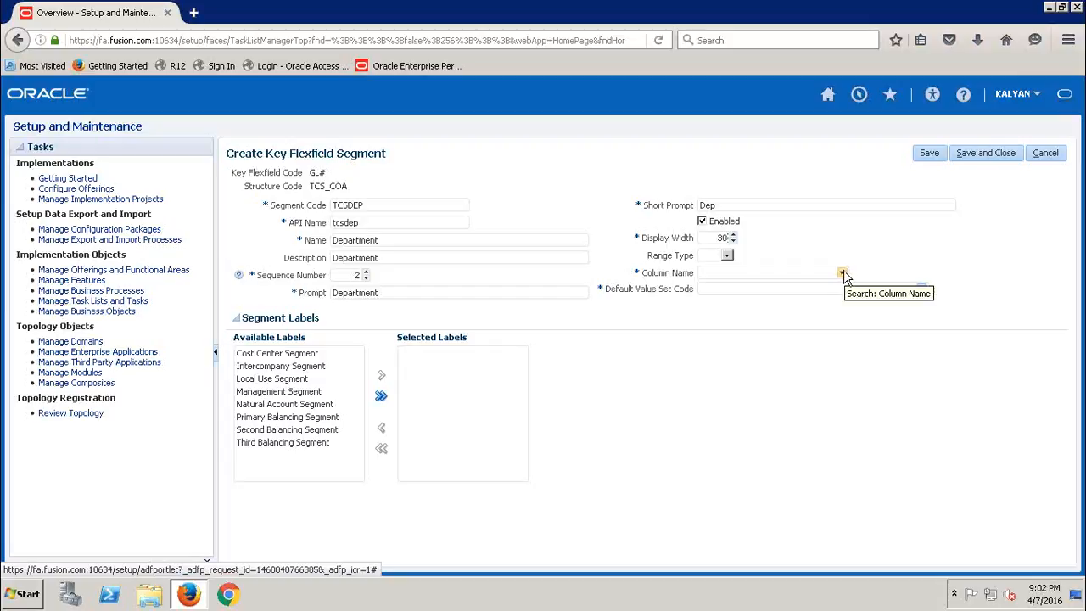
click(843, 272)
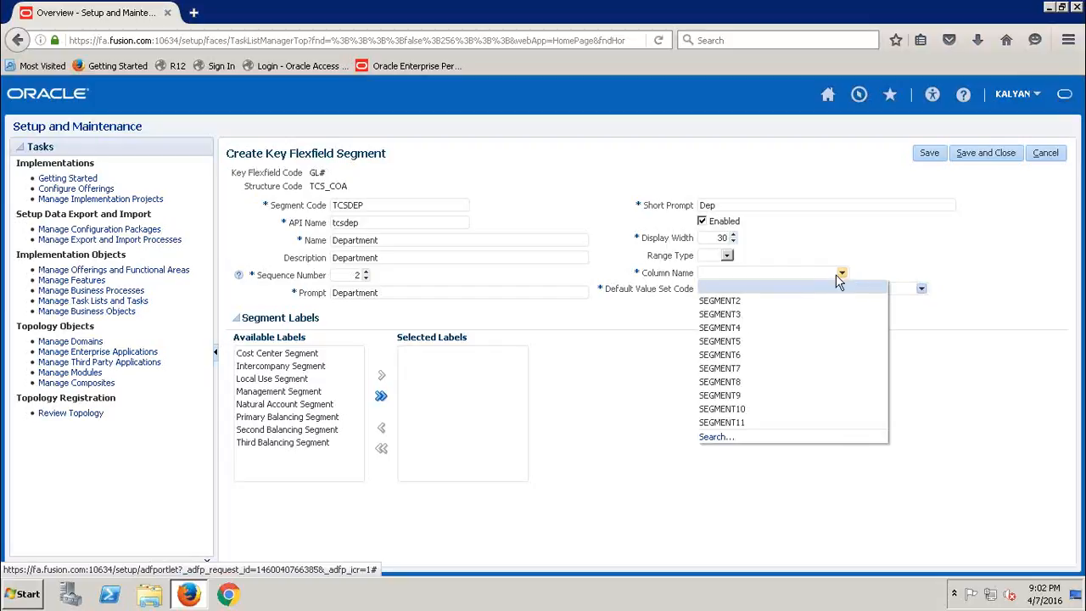
click(767, 301)
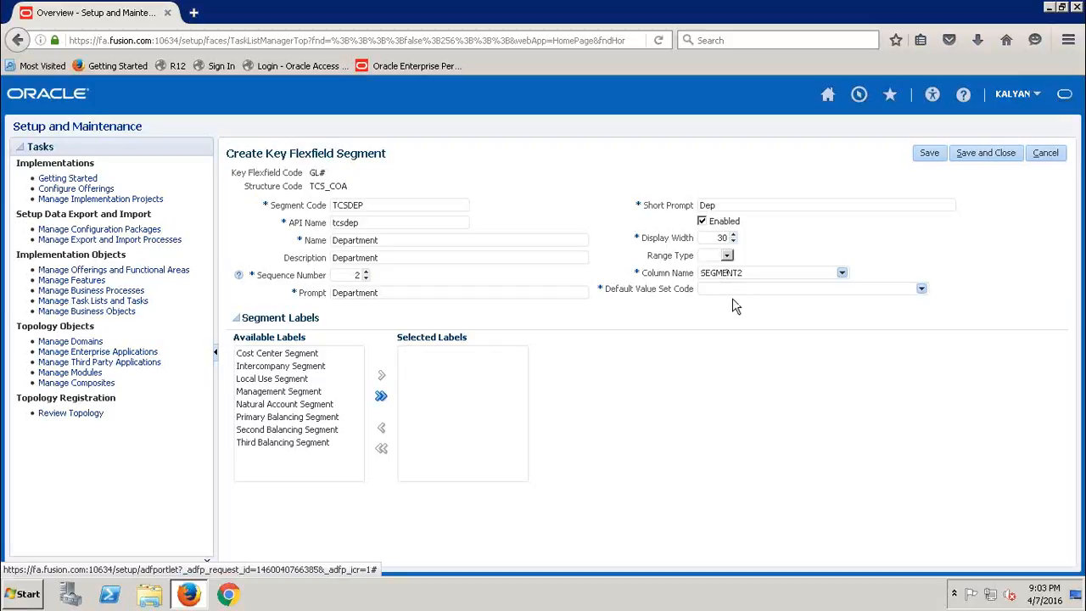
Search the value sets for codes starting with TCS and assign TCS_DEP as the Department segment's default value set
click(922, 290)
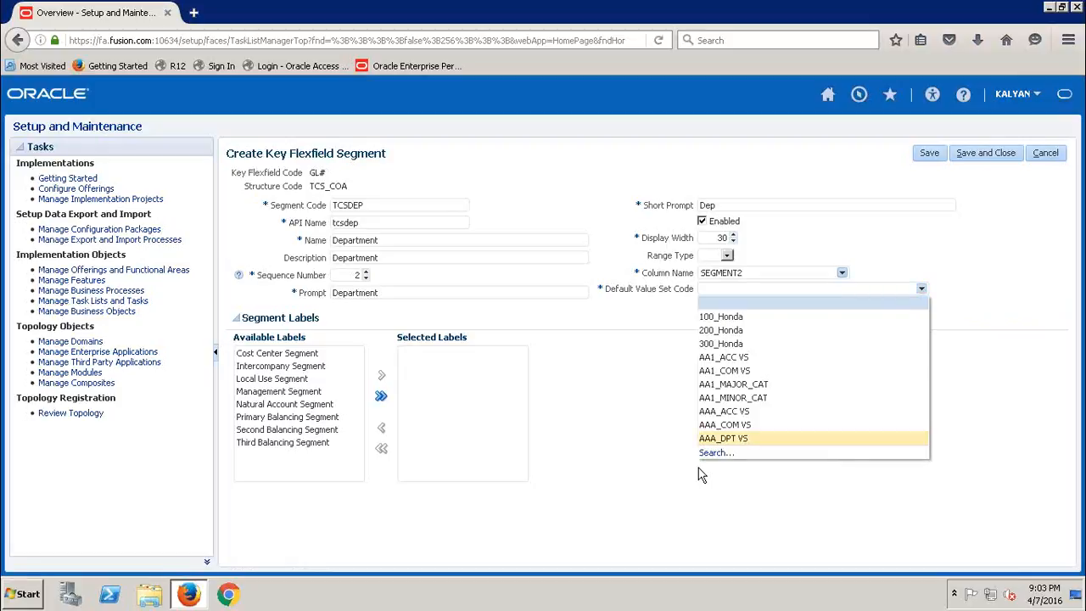
click(717, 454)
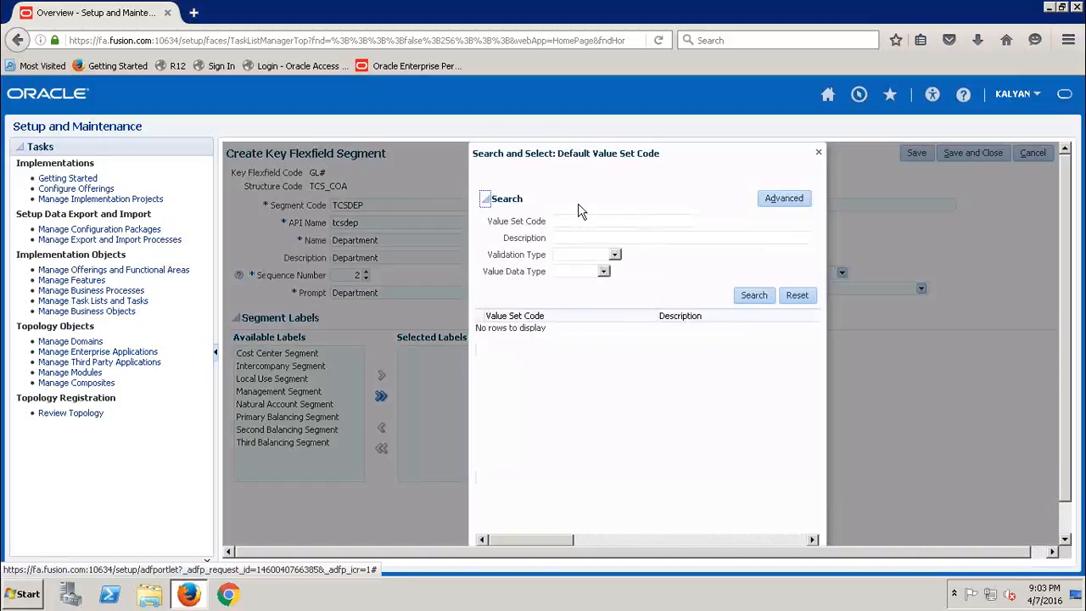
click(570, 221)
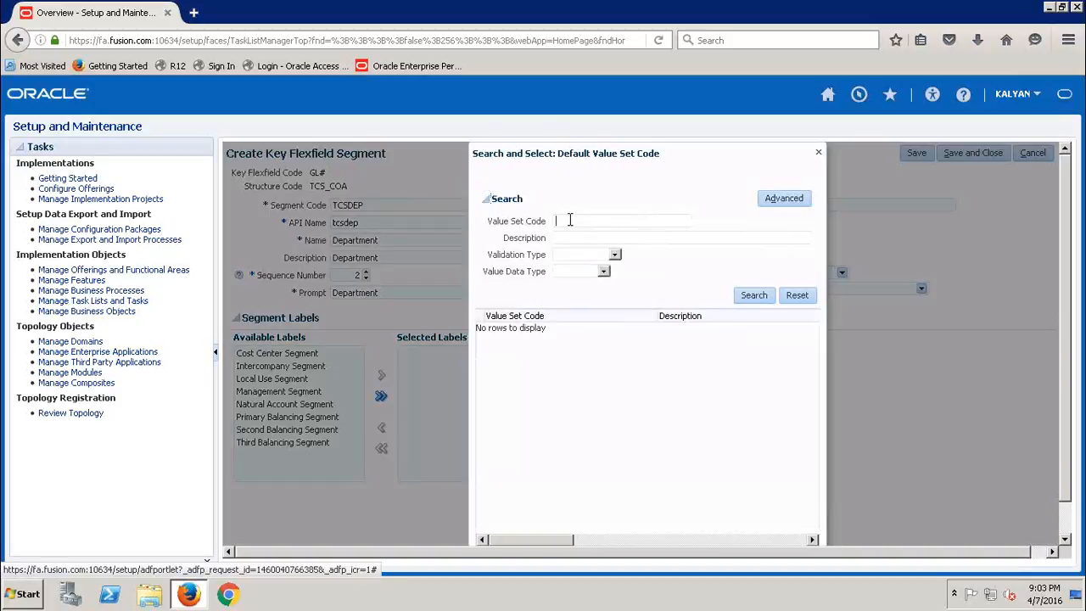
text(tc)
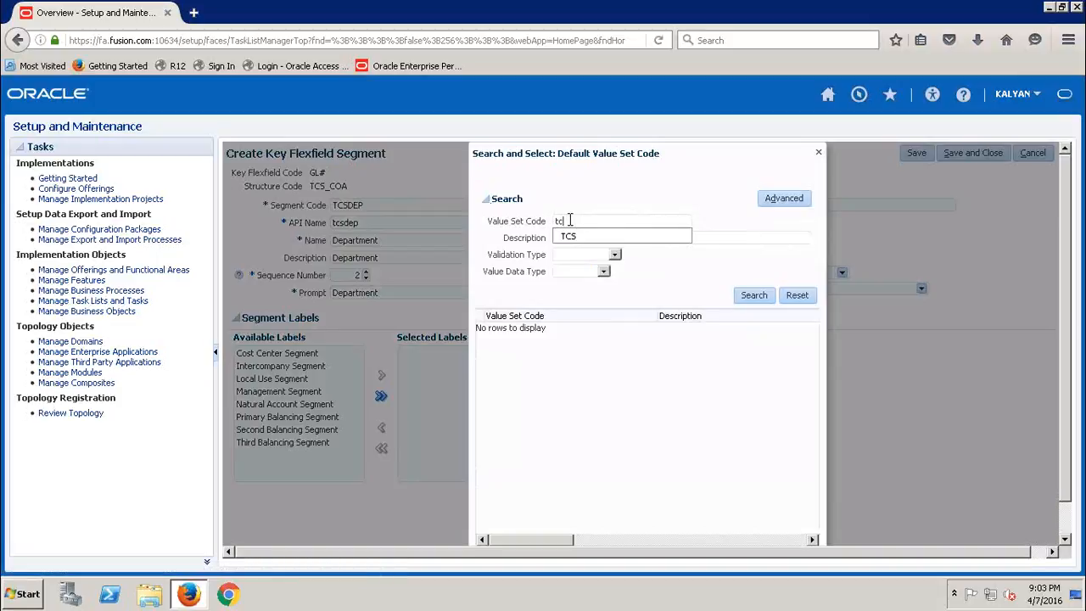
click(574, 236)
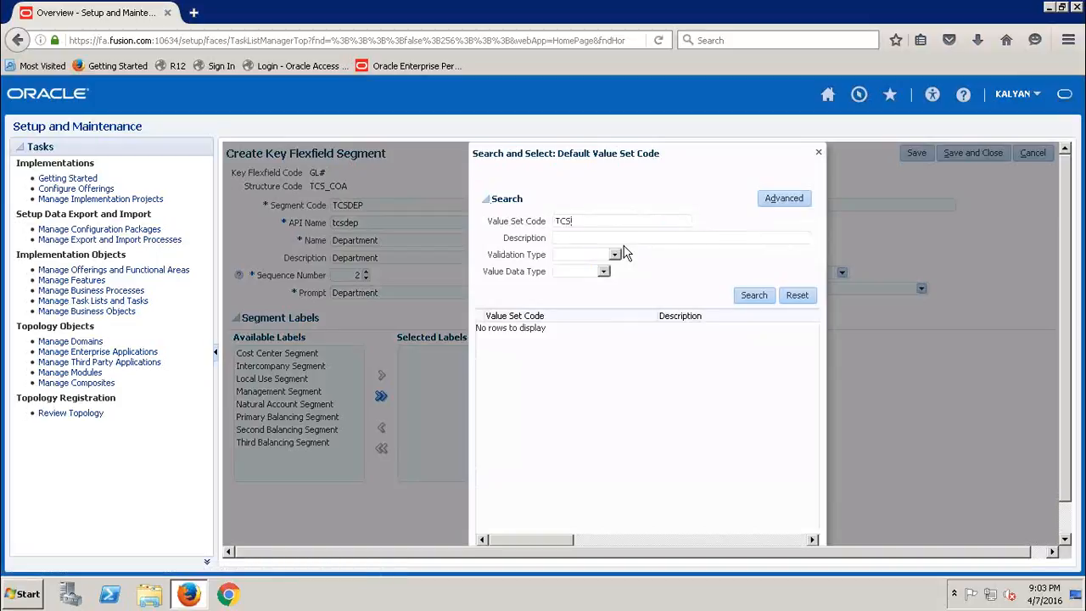
click(752, 294)
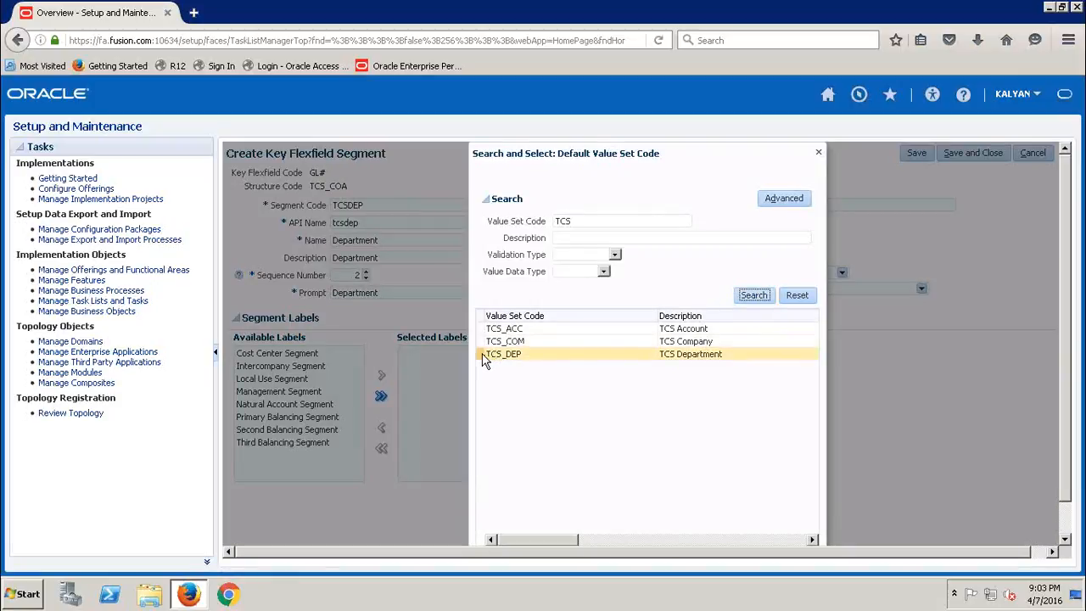
click(485, 358)
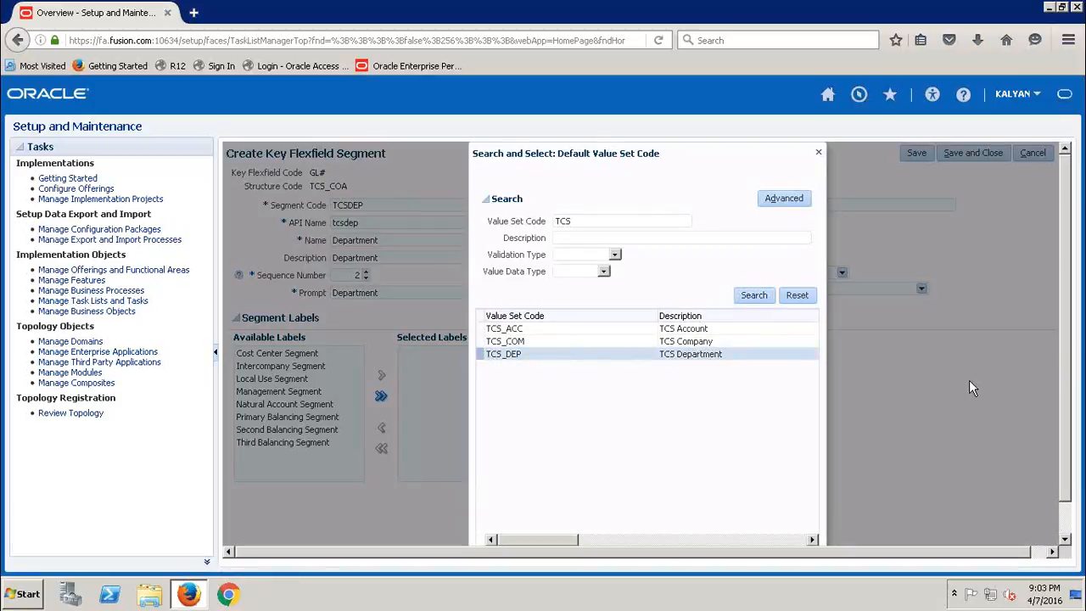
scroll(1071, 386, down, 1)
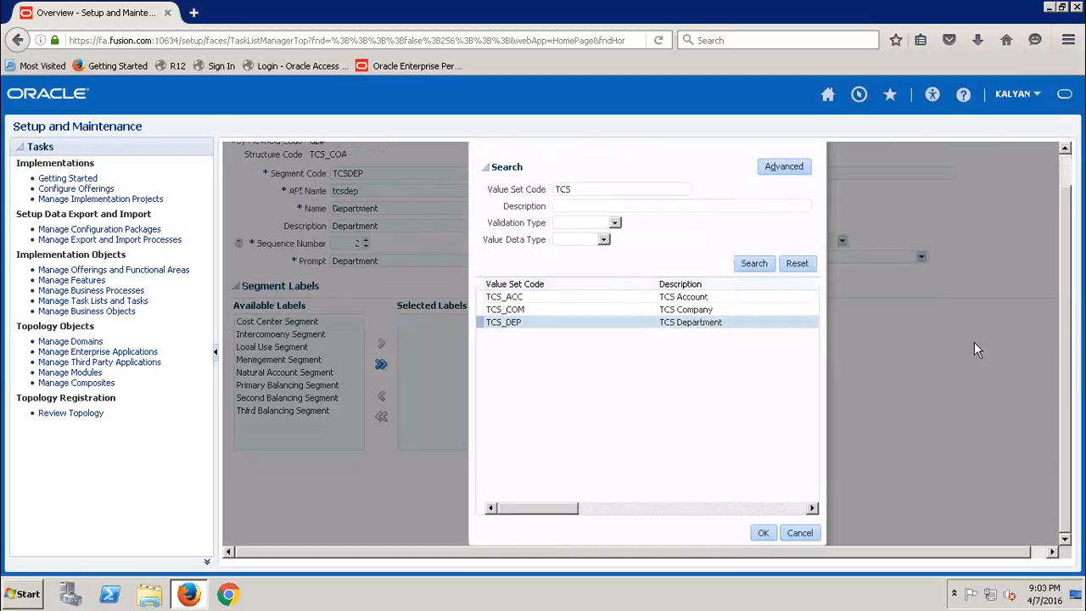
click(764, 535)
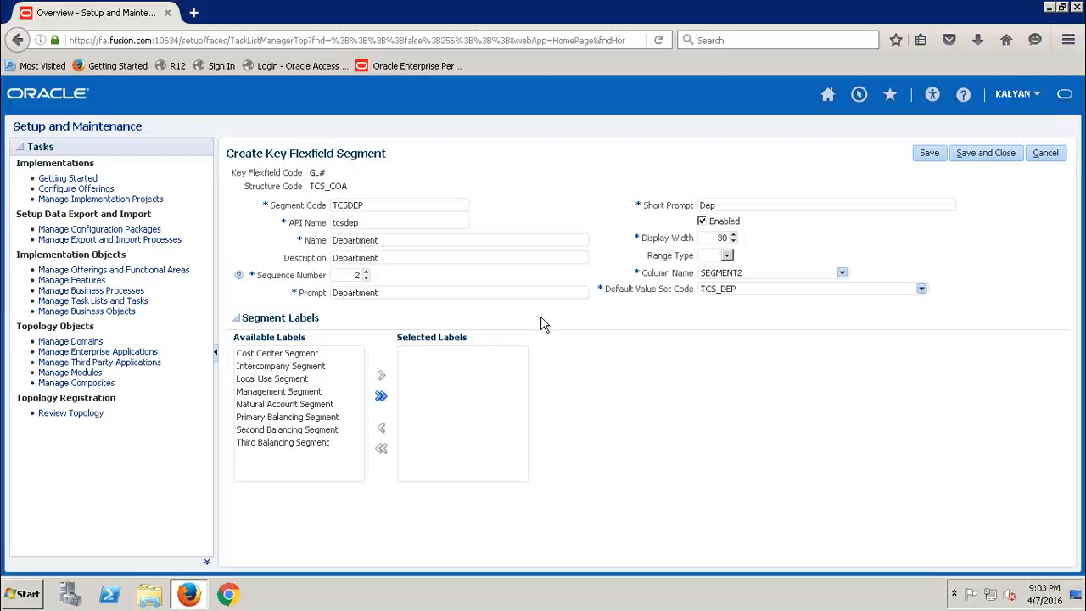
Assign the Cost Center Segment label to the Department segment, then save and close it
click(321, 356)
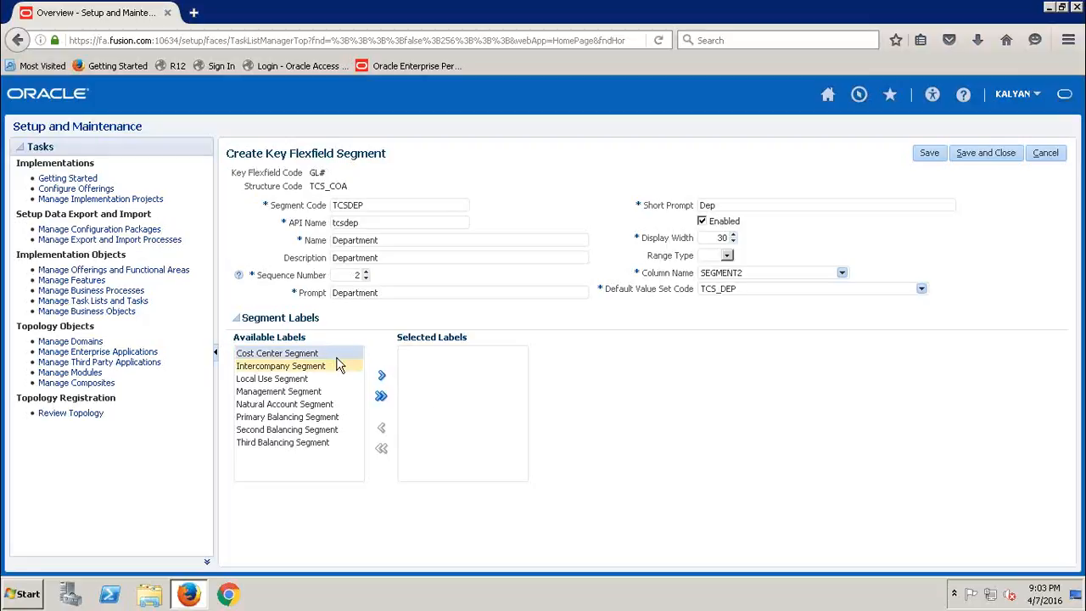
click(382, 376)
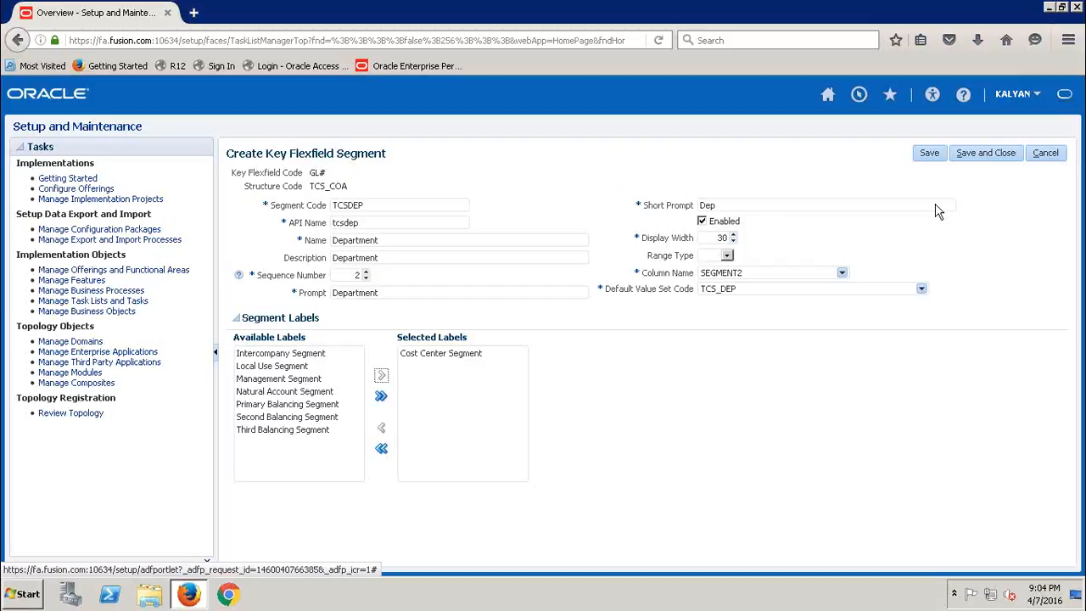
click(977, 161)
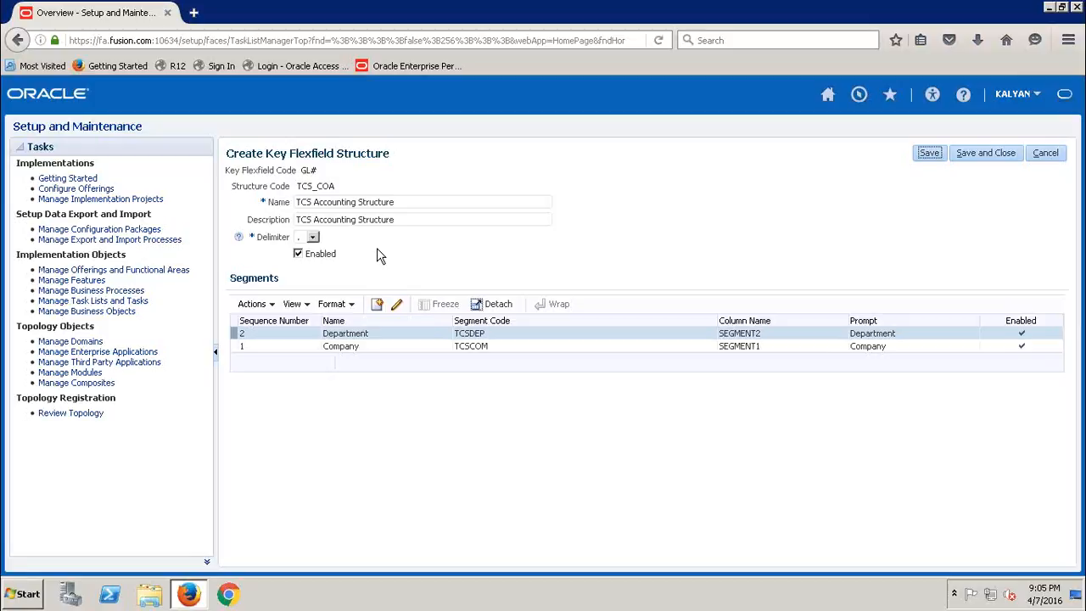
Create another segment in the TCS_COA structure with segment code TCSACC, API name tcsacc and name Account
click(378, 306)
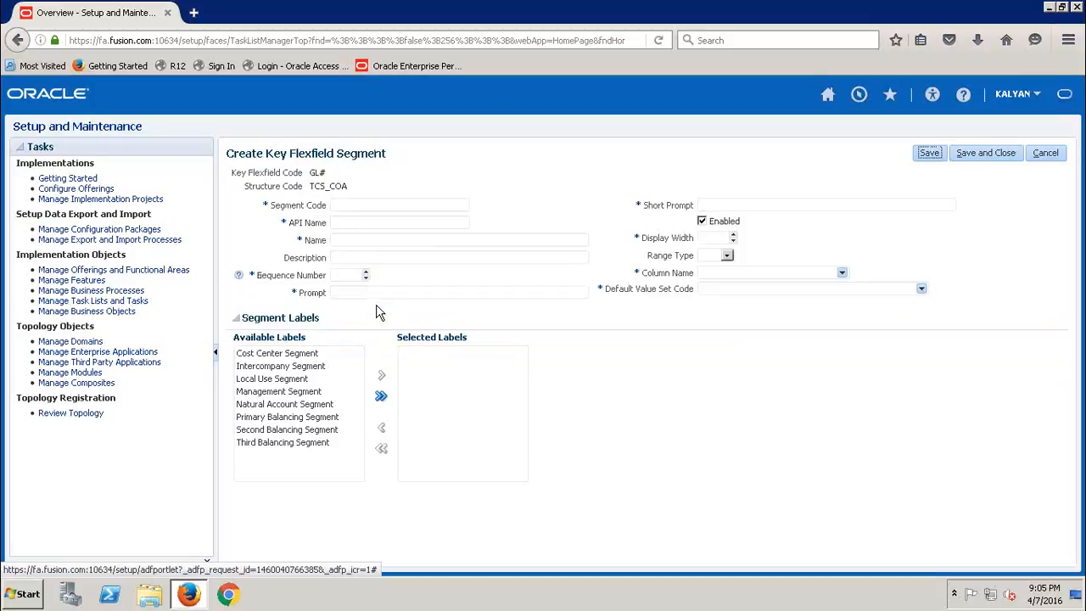
click(378, 208)
text(T)
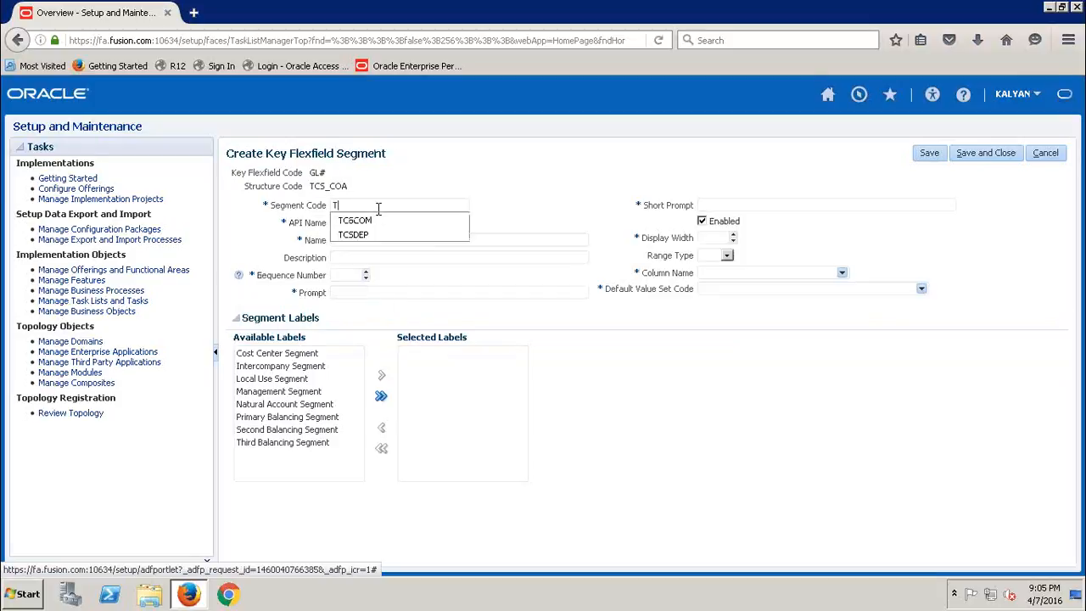
text(CSAC)
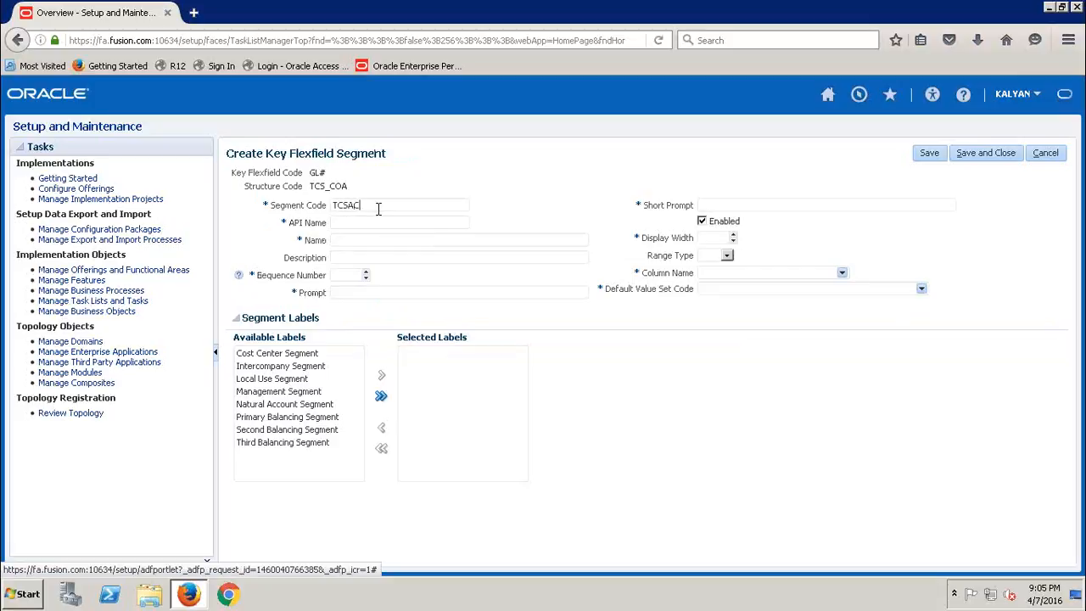
text(C)
key(Tab)
text(t)
text(Acco)
text(unt)
Copy the name Account into the description and prompt, and set the sequence number to 3
drag(366, 240, 332, 241)
key(ctrl+c)
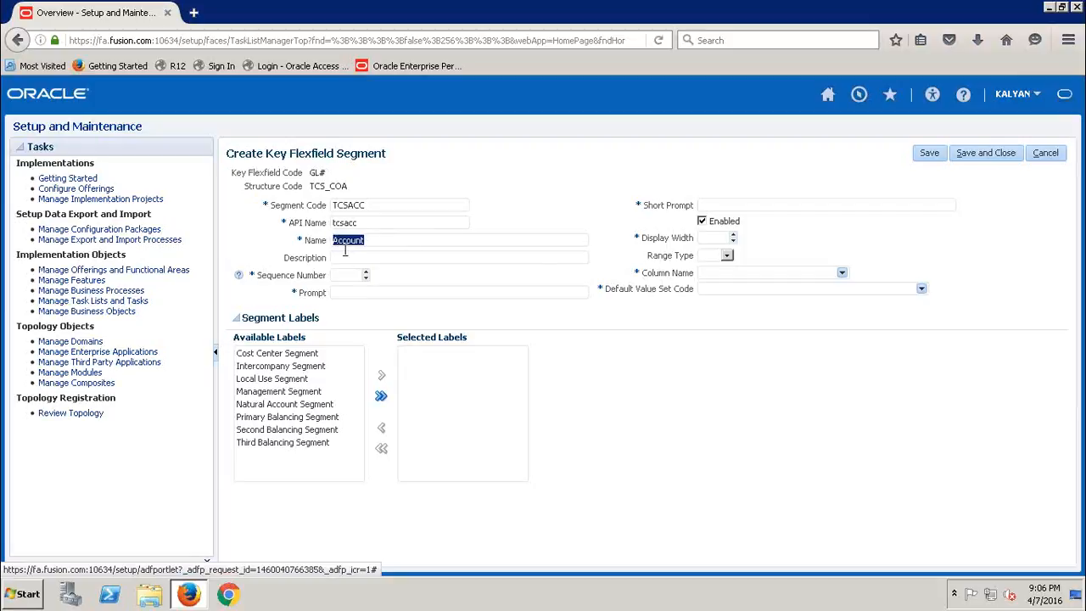
click(345, 249)
key(ctrl+v)
click(349, 276)
text(3)
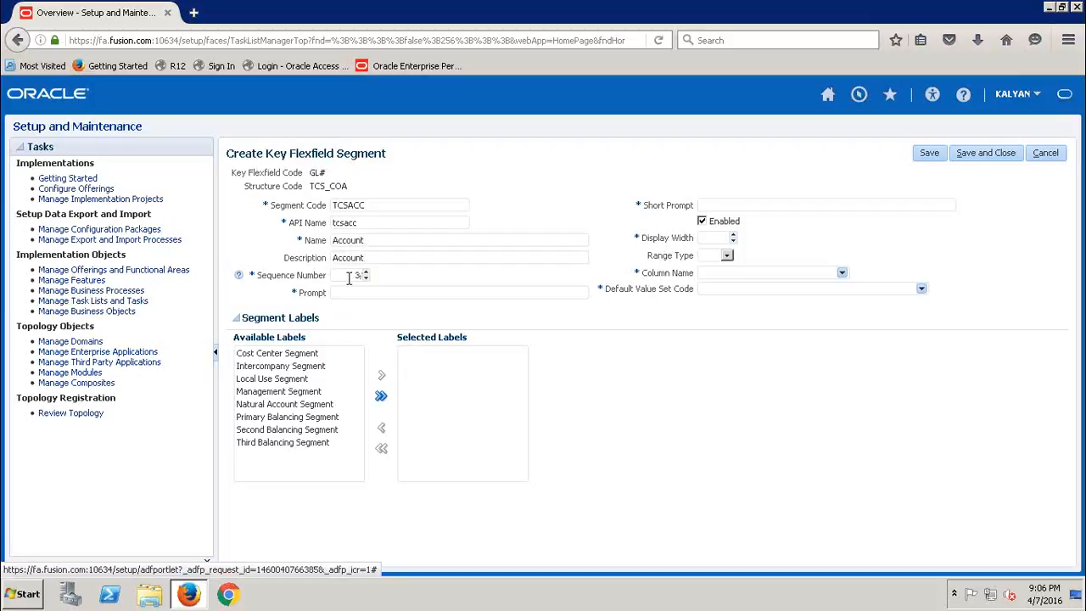
click(348, 294)
key(ctrl+v)
Set the Account segment's short prompt to ACC, display width to 30 and column name to SEGMENT3
click(726, 205)
text(ACC)
click(719, 237)
text(30)
click(842, 273)
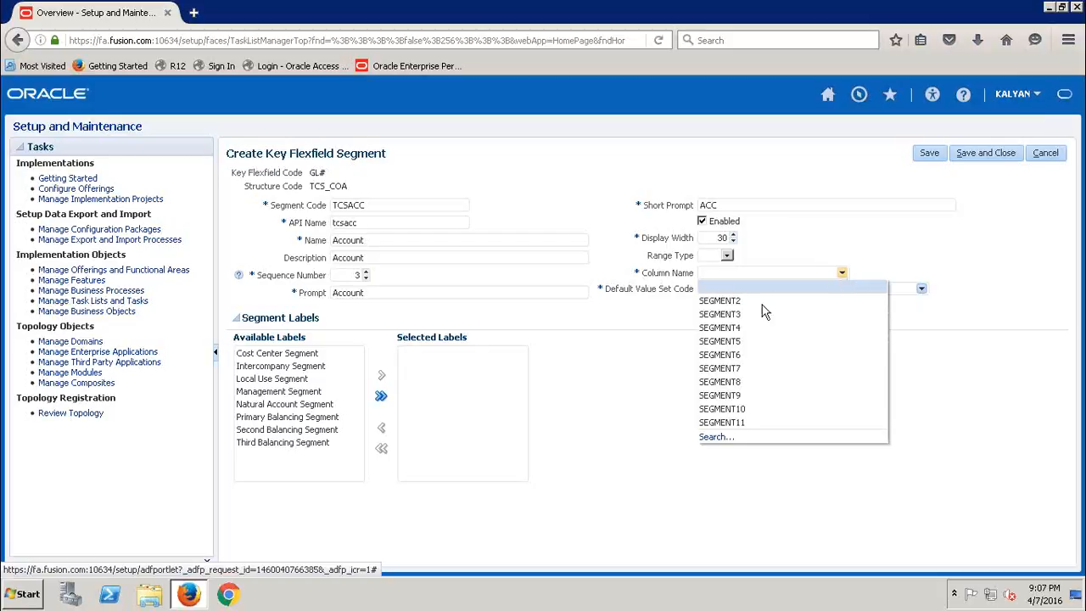
click(722, 315)
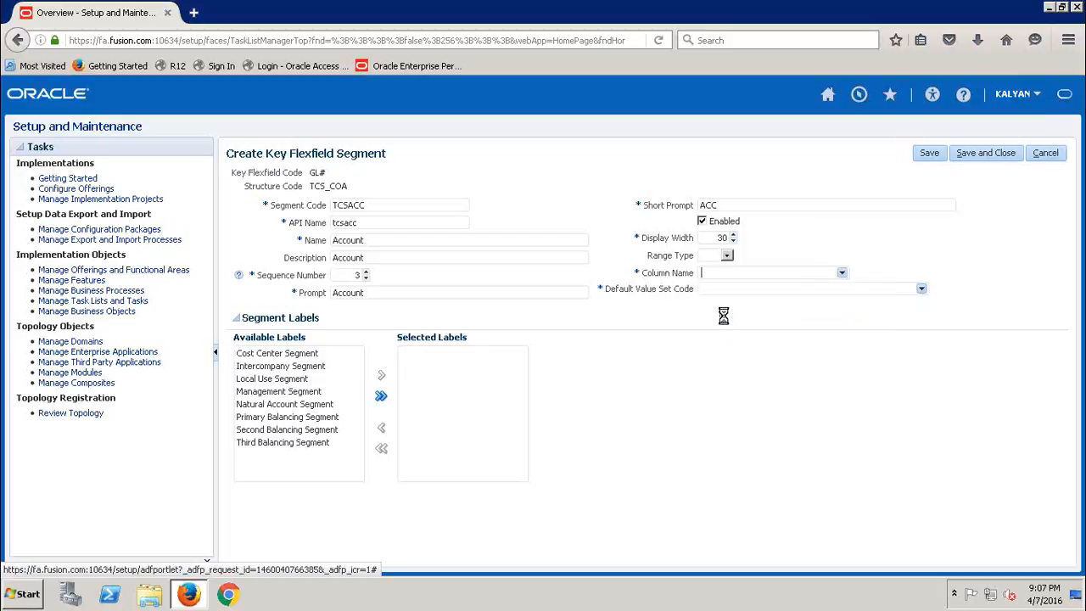
Search the value sets for codes starting with TCS and assign TCS_ACC as the Account segment's default value set
click(922, 291)
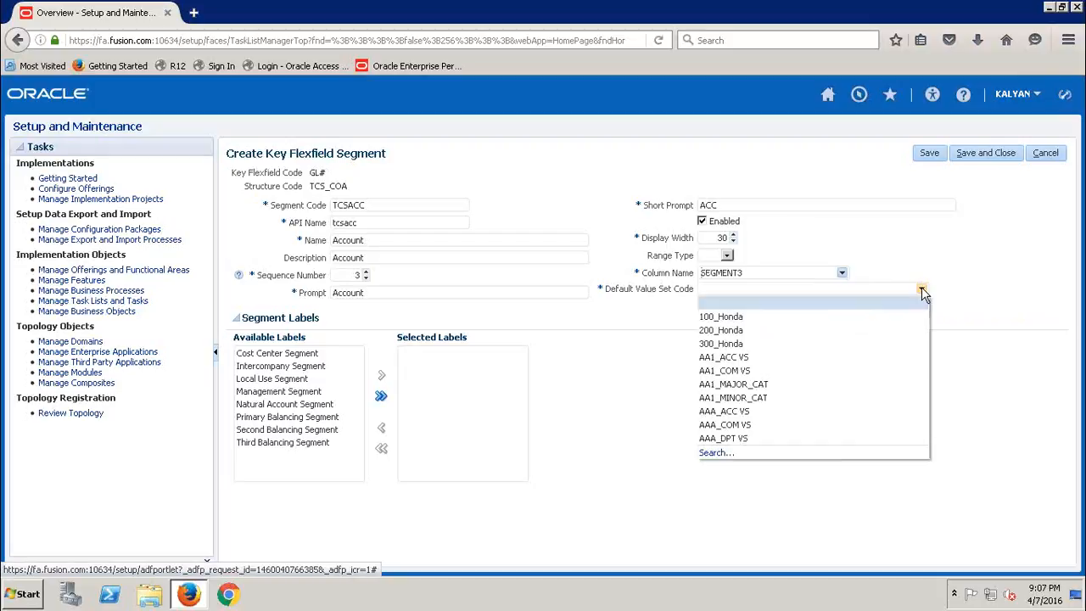
click(712, 454)
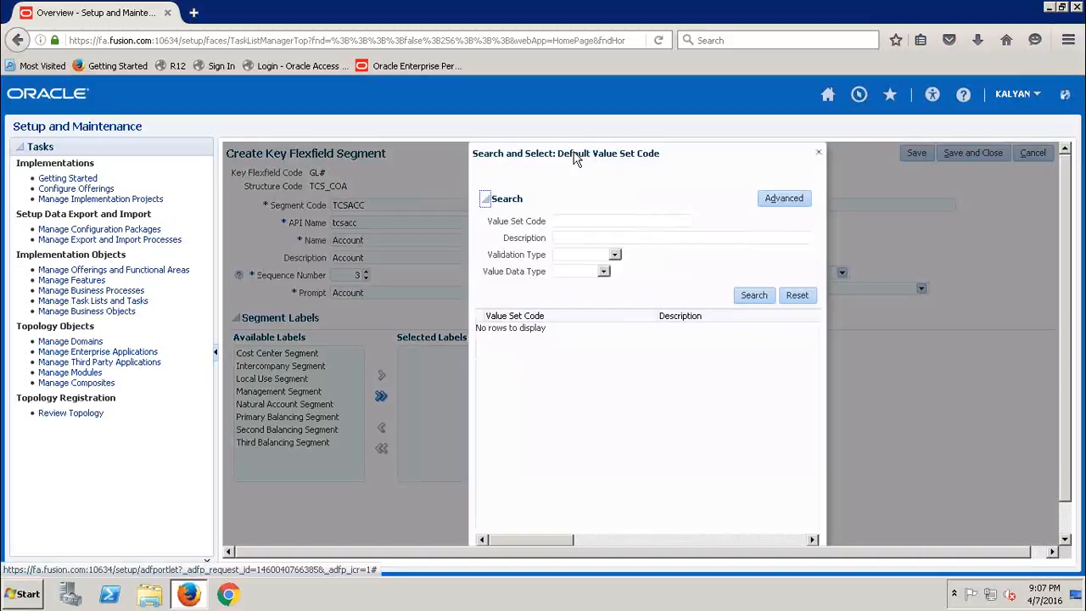
click(566, 221)
text(t)
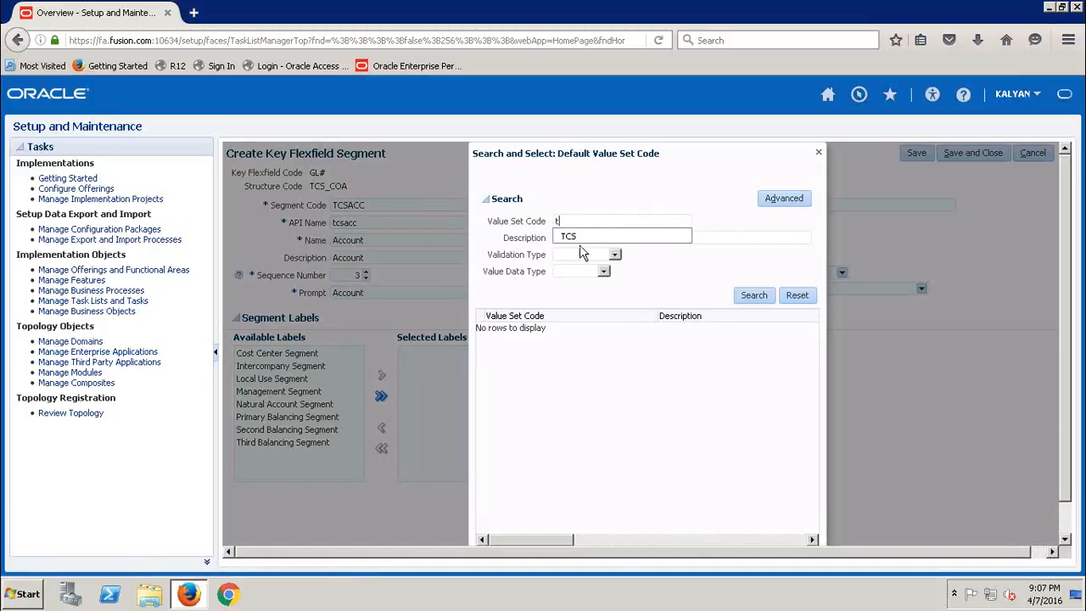
click(584, 237)
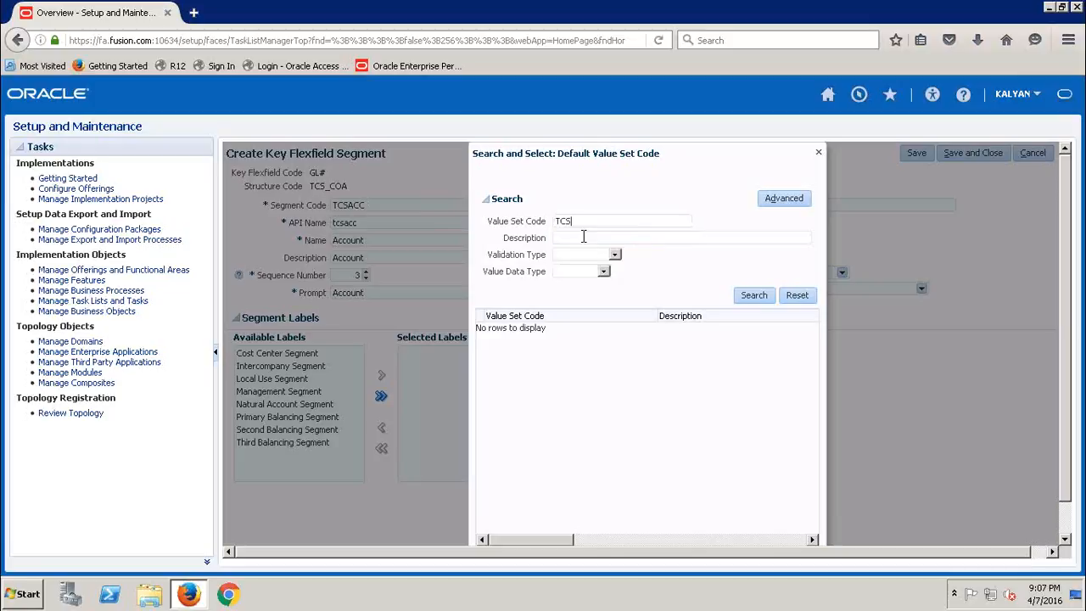
click(746, 297)
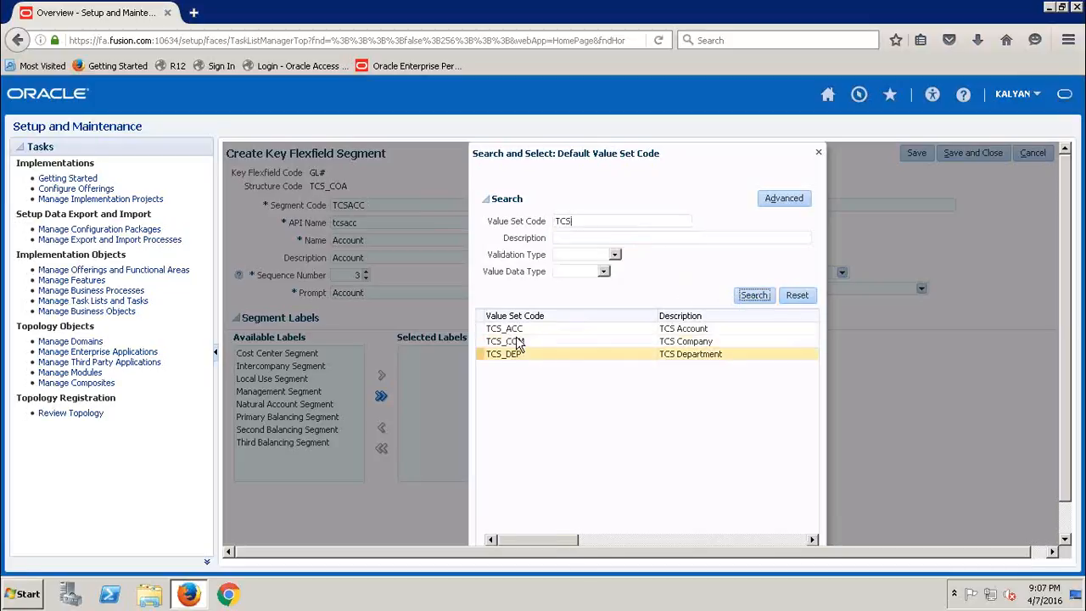
click(510, 329)
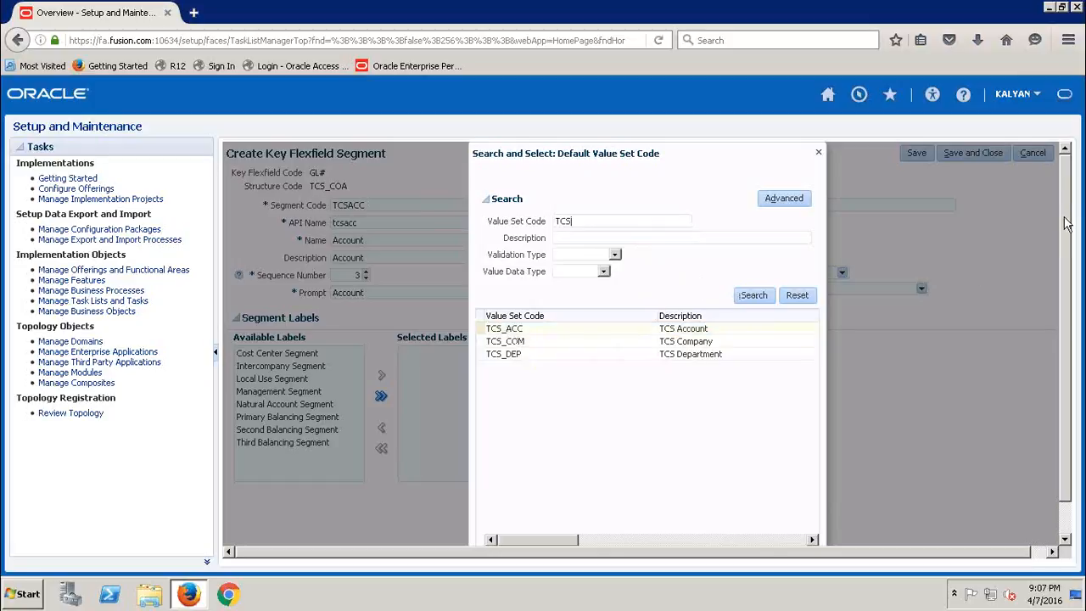
scroll(1071, 288, down, 1)
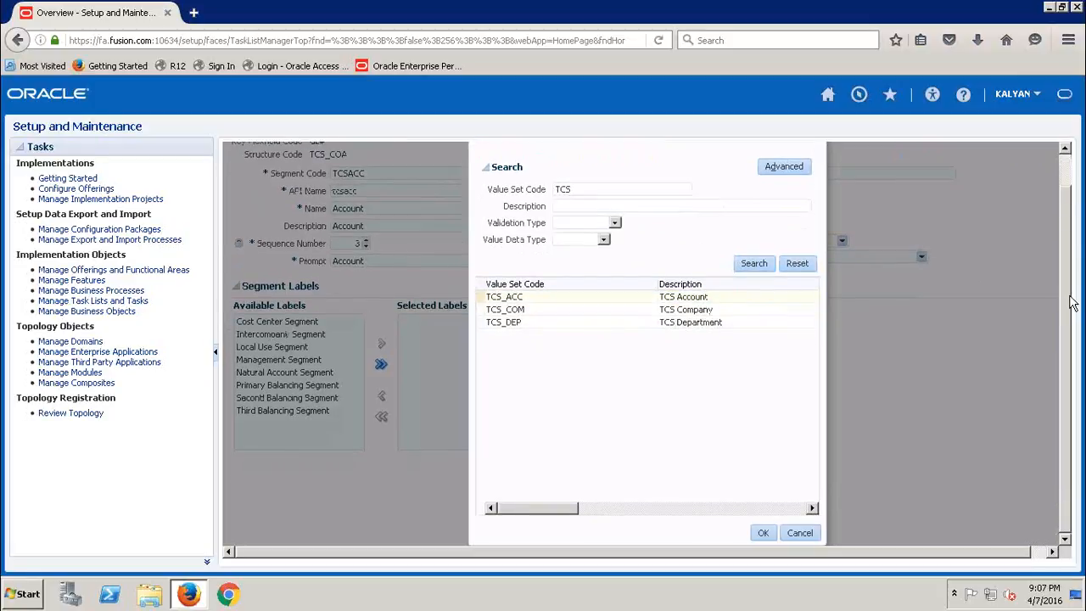
click(762, 533)
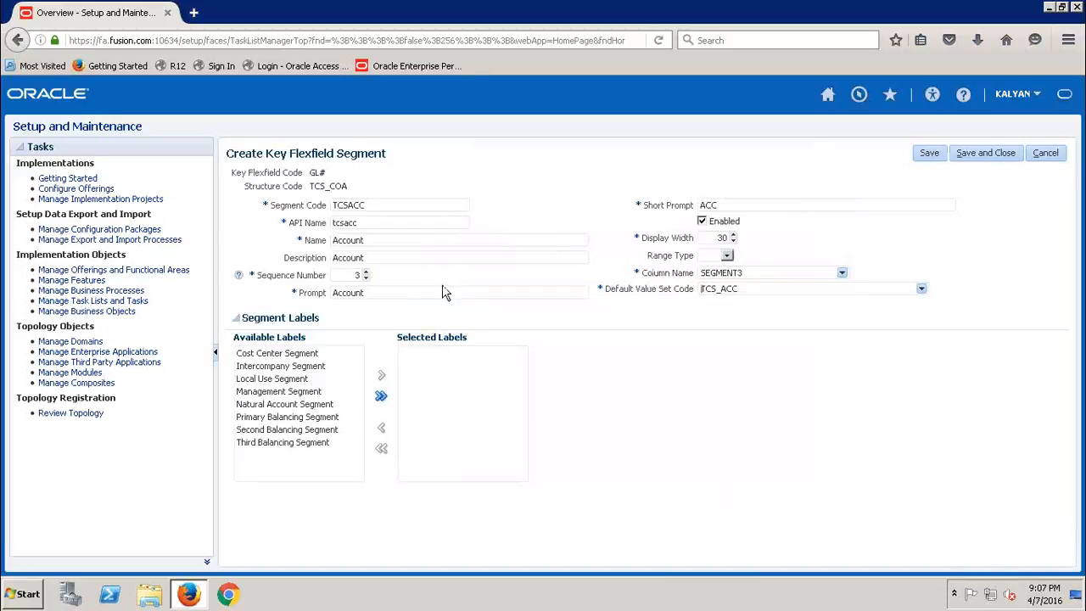
Assign the Natural Account Segment label to the Account segment
click(269, 407)
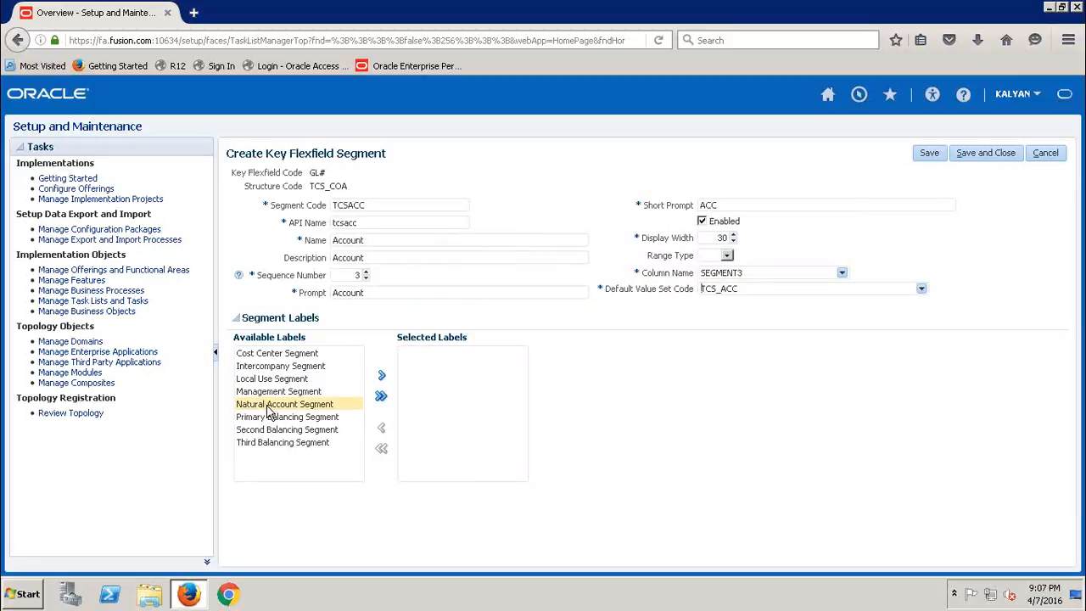
click(383, 376)
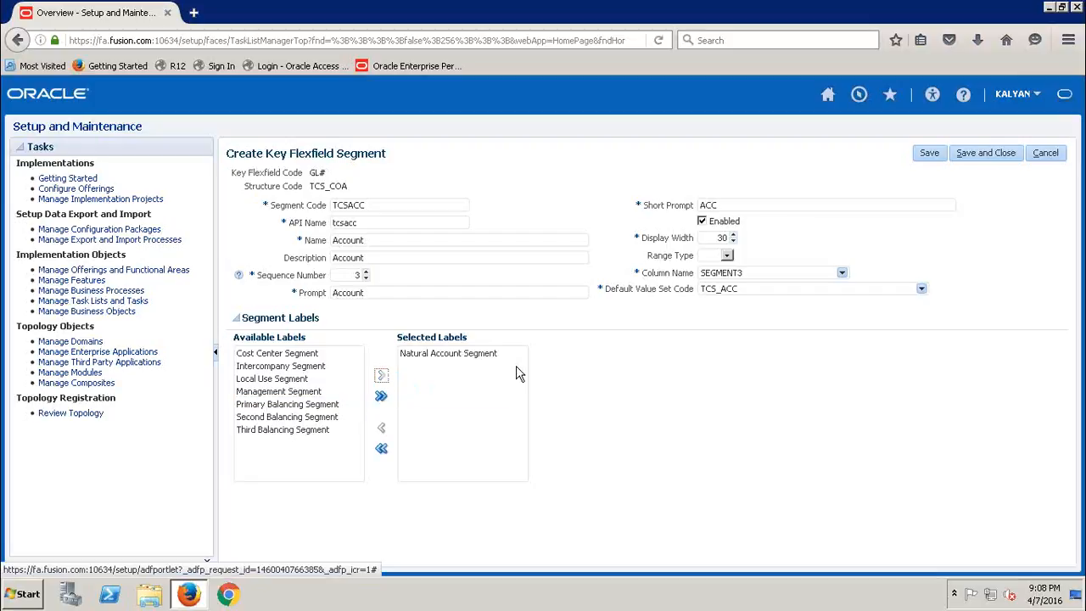
click(584, 377)
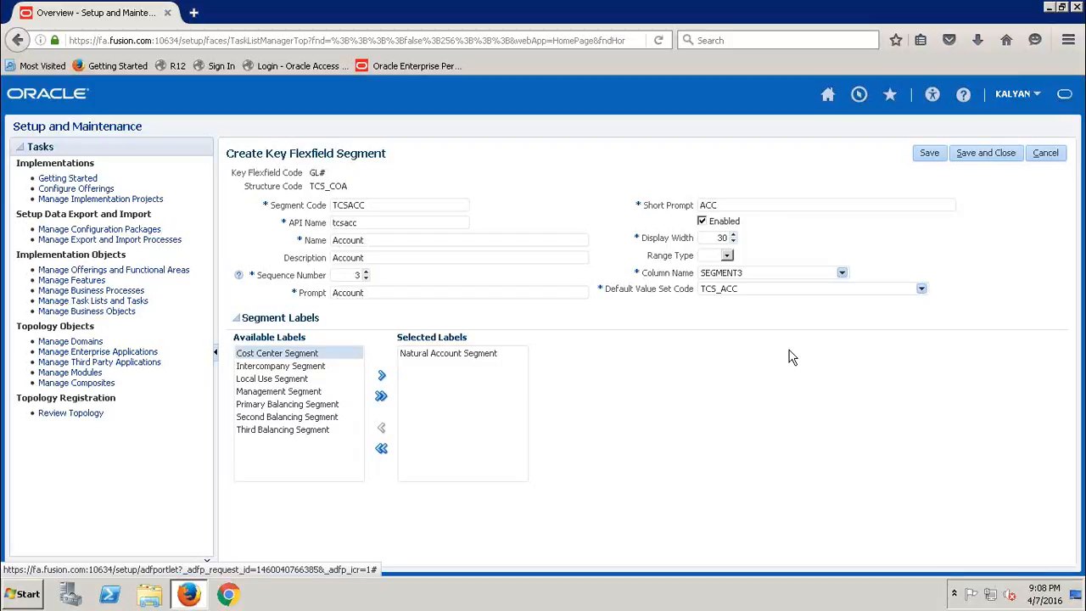
Save and close the Account segment and the TCS_COA structure, returning to the chart of accounts structures page
click(988, 161)
click(985, 154)
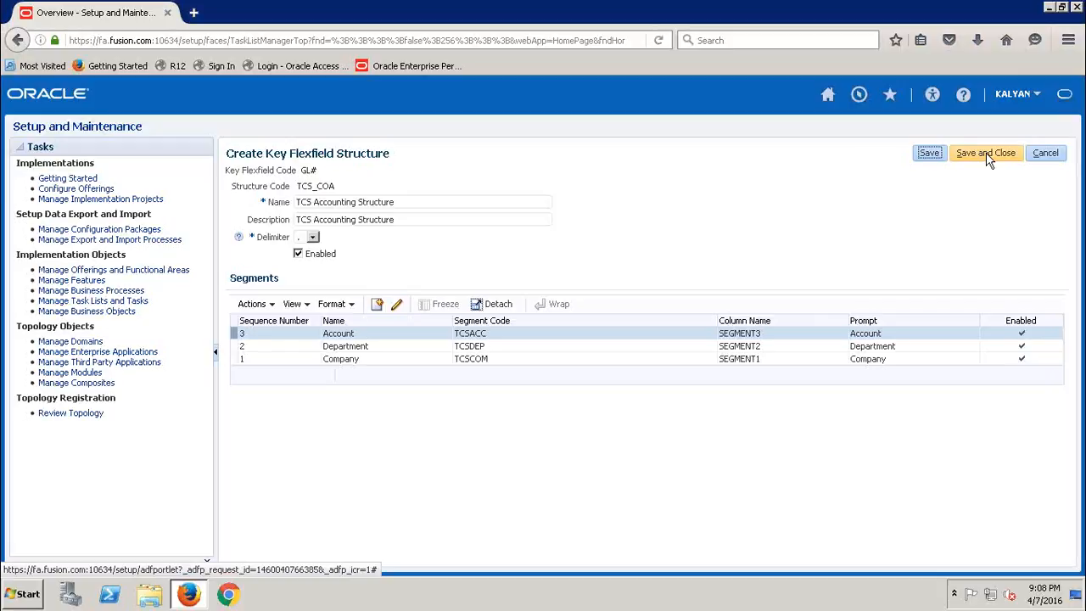
click(987, 157)
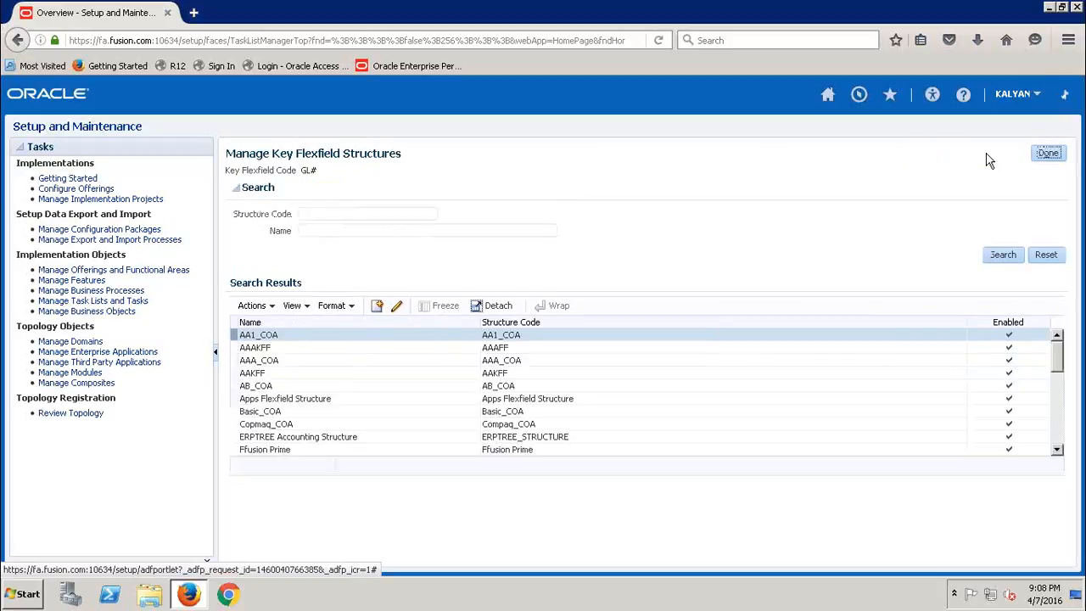
click(1049, 155)
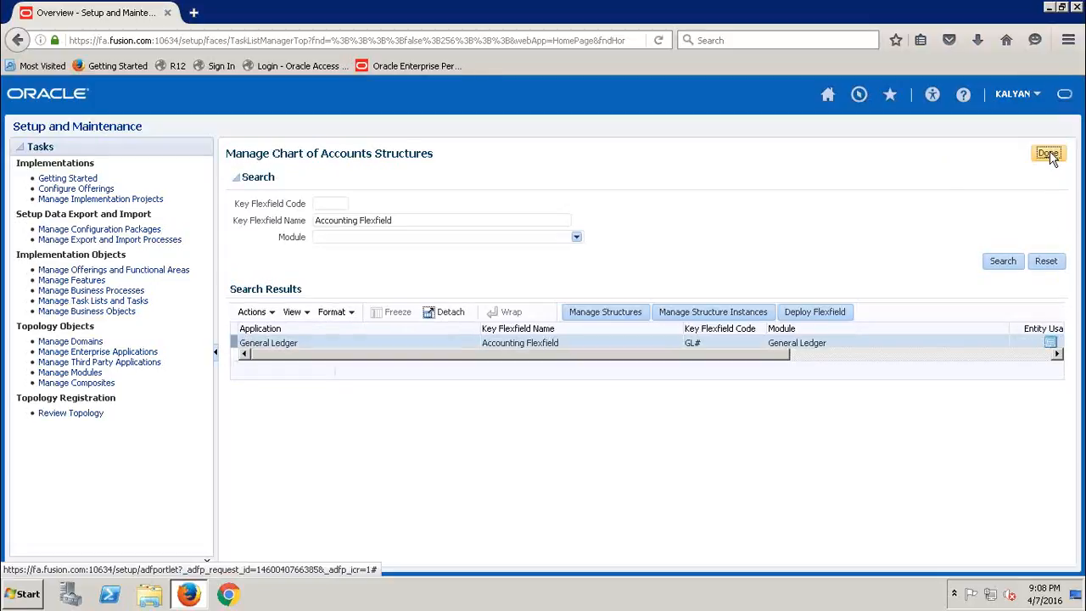
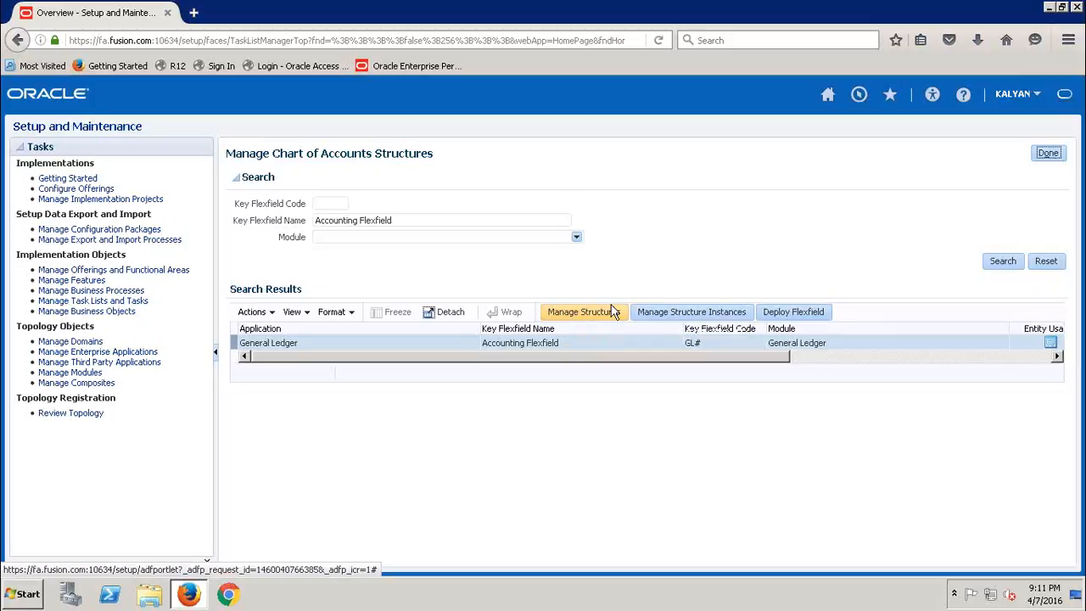
Create a key flexfield structure instance with TCS Accounting Instance as both its code and name
click(667, 313)
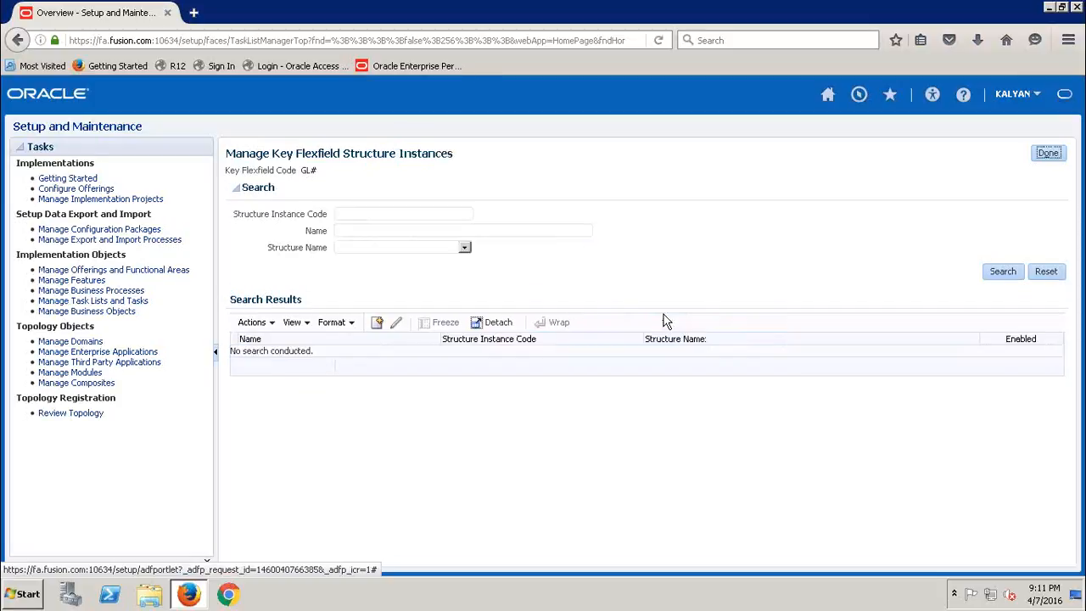
click(377, 323)
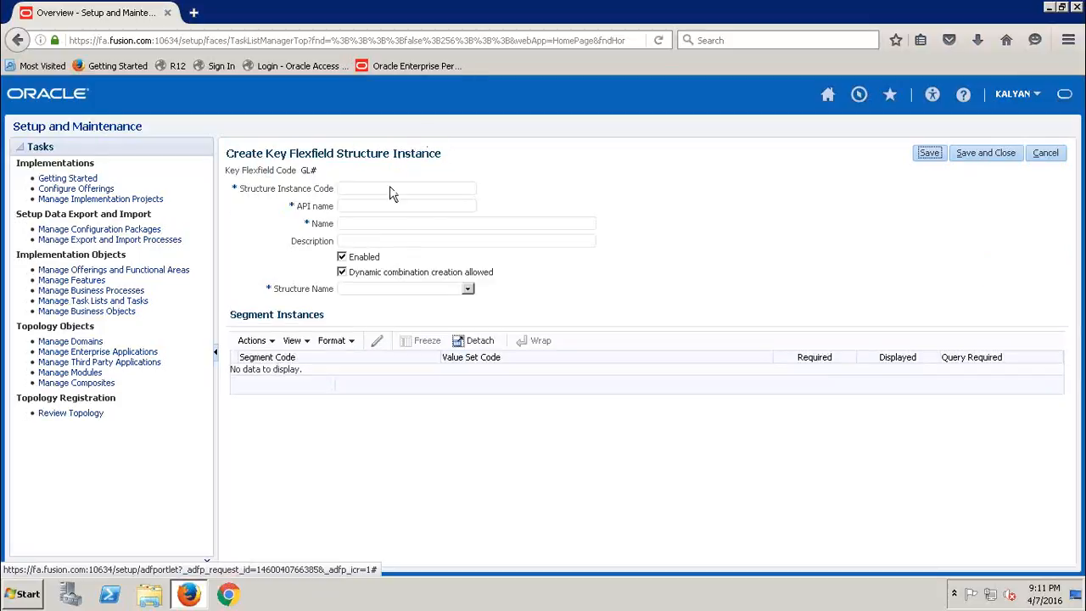
click(391, 187)
text(TCS Accounting_Instance)
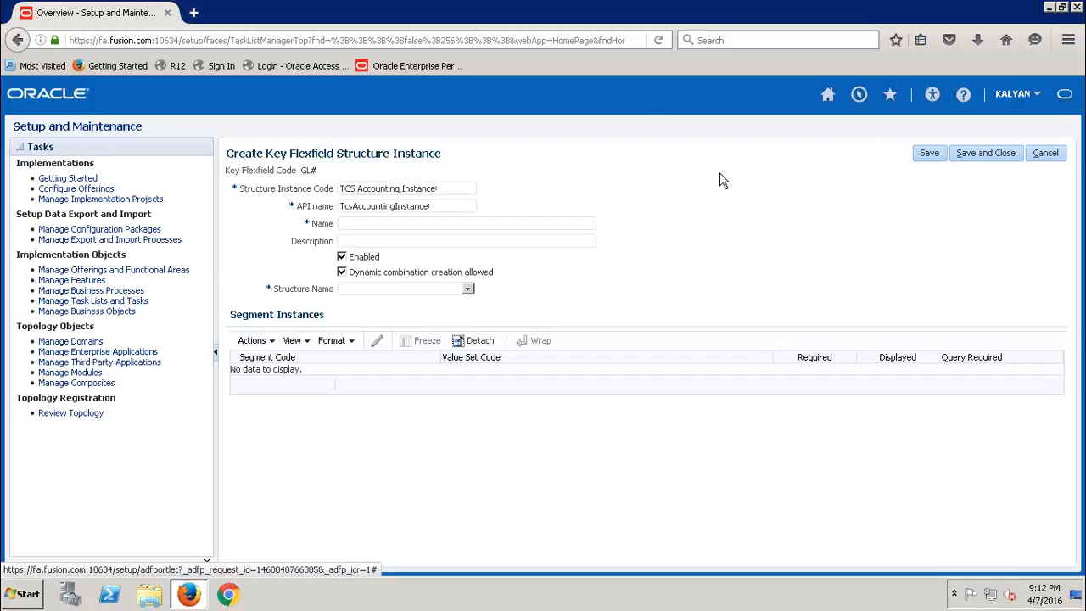
click(357, 225)
text(TCS Accounting Instanca)
Base the new structure instance on TCS Accounting Structure
click(469, 291)
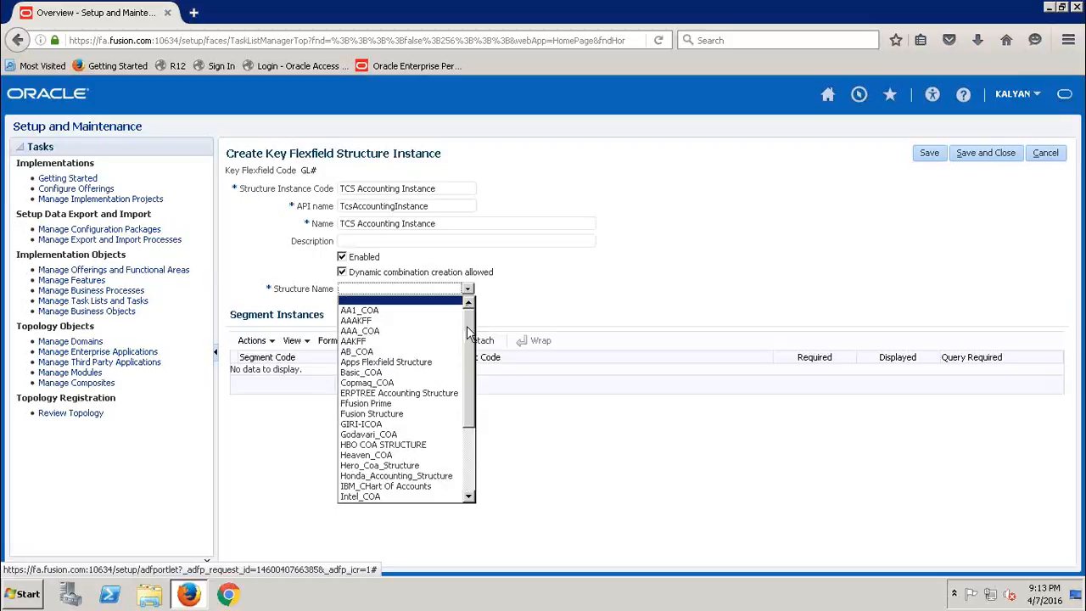
key(t)
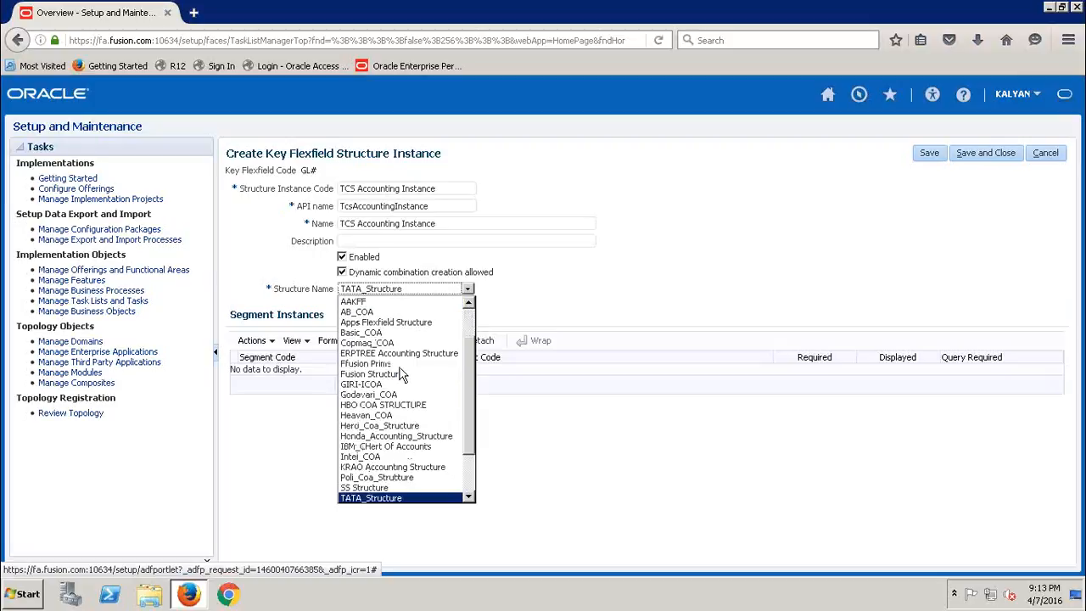
key(Down)
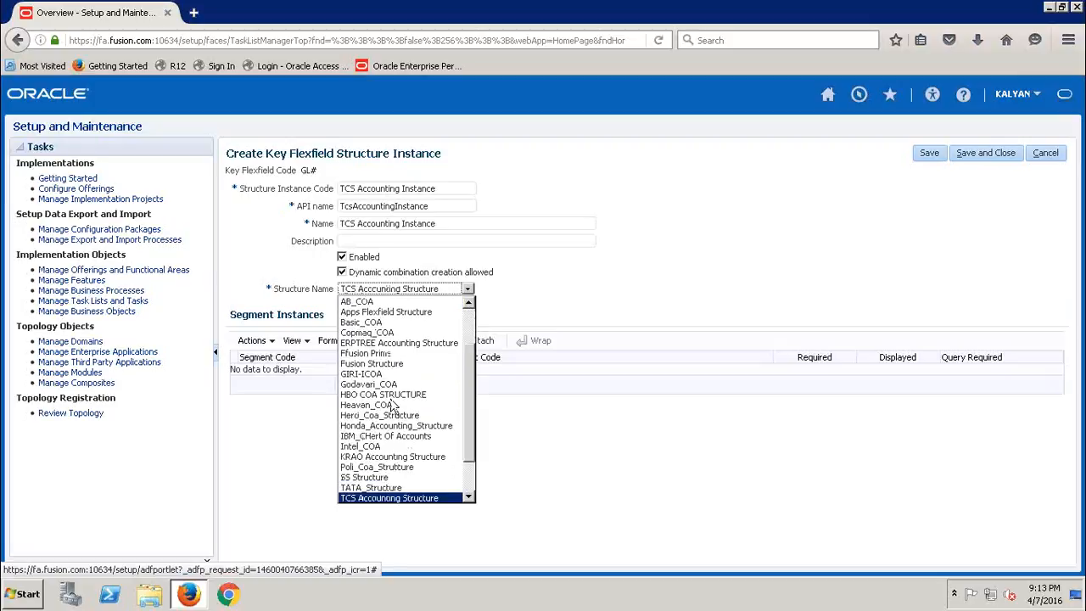
click(389, 498)
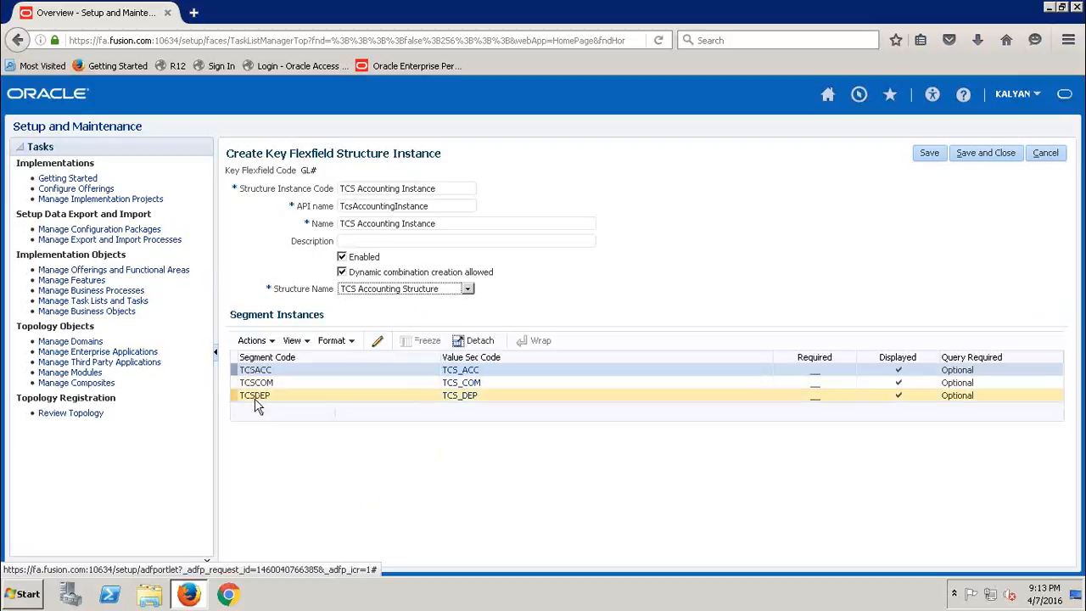
click(451, 188)
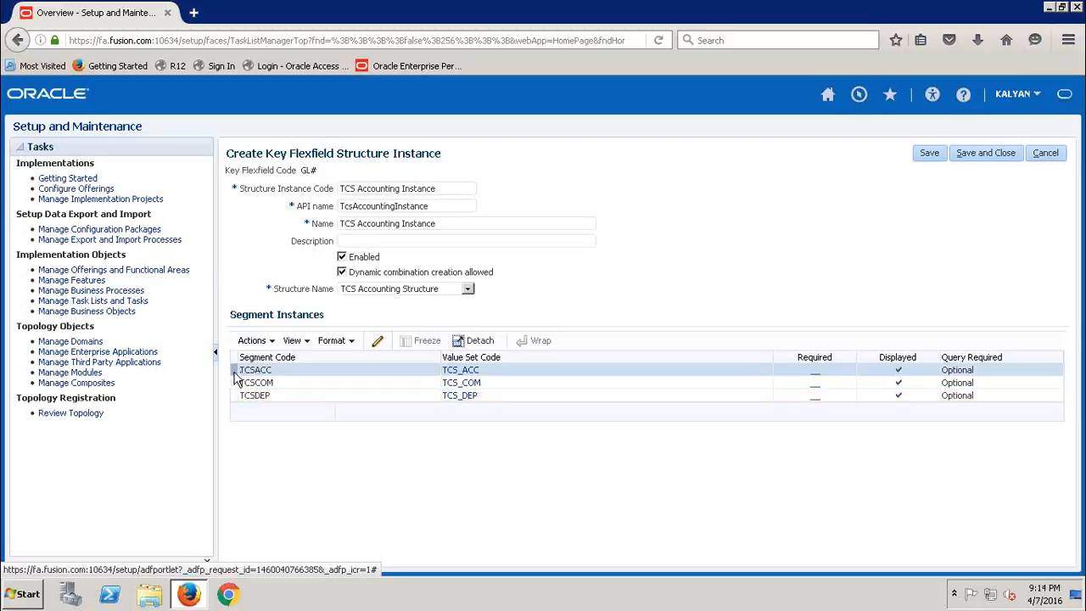
Make the TCSACC segment instance required, and recheck its settings
click(378, 344)
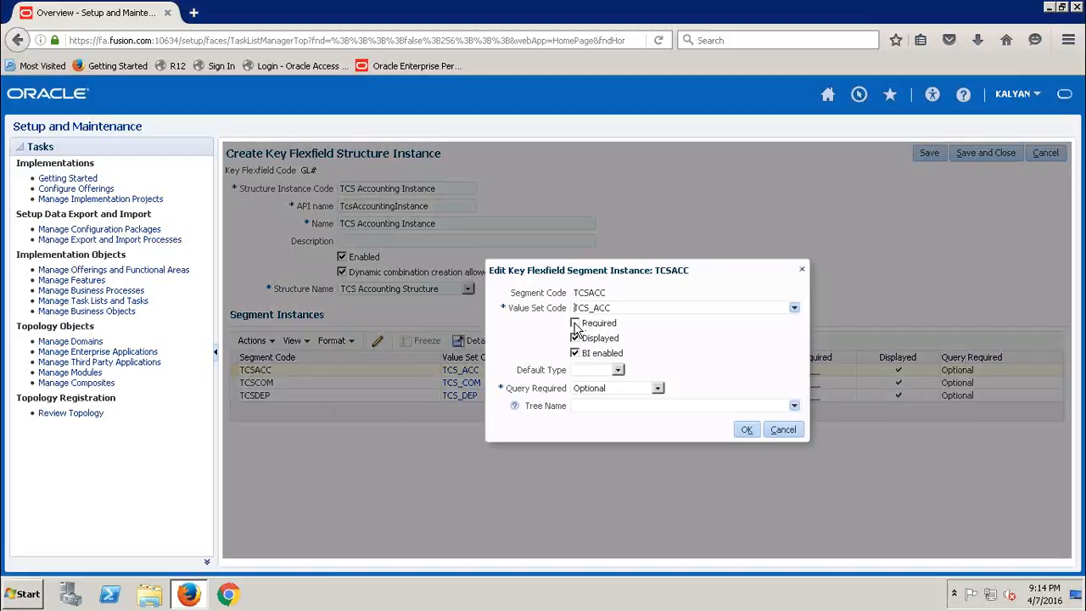
click(576, 325)
click(747, 431)
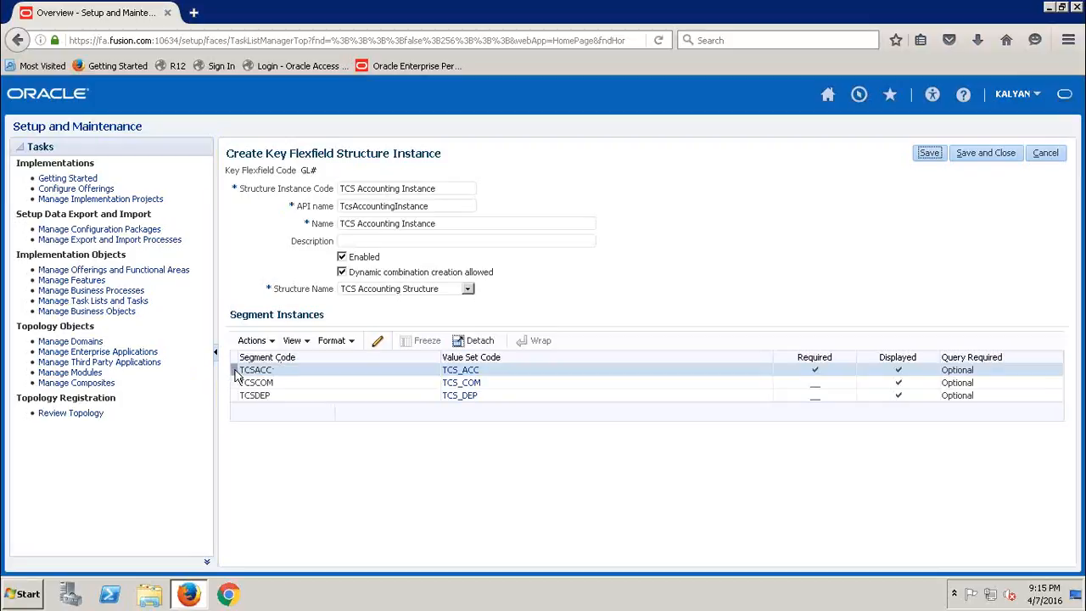
click(378, 343)
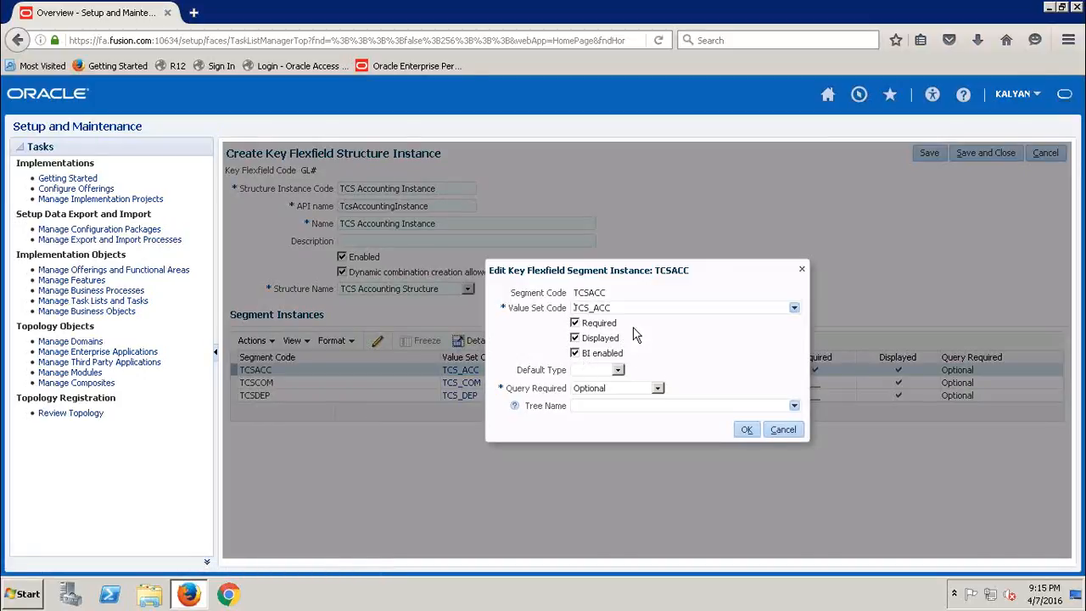
click(802, 269)
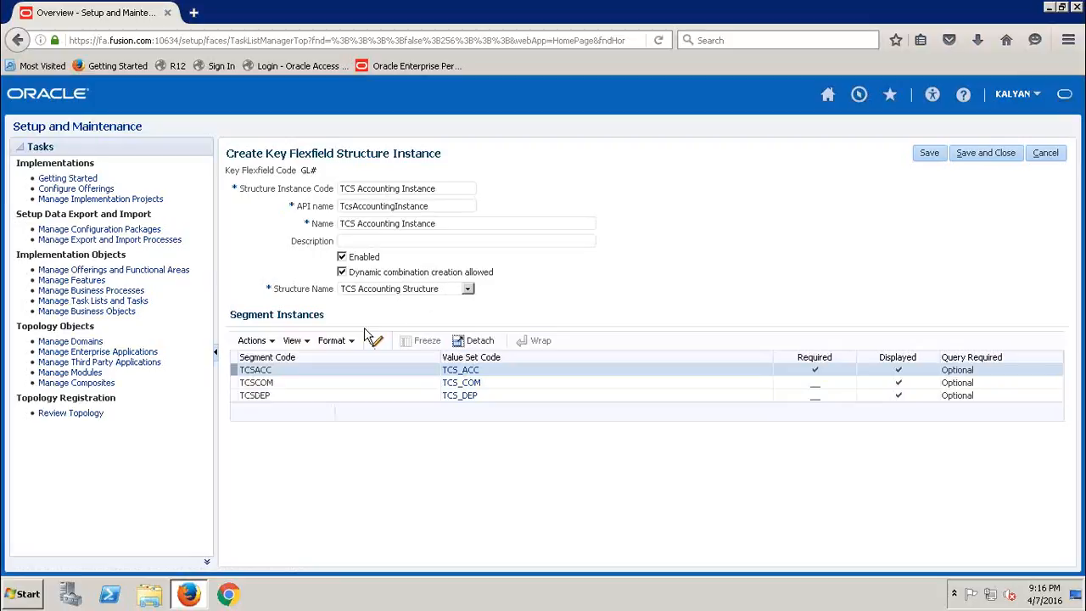
Make the TCSCOM segment instance required
click(240, 388)
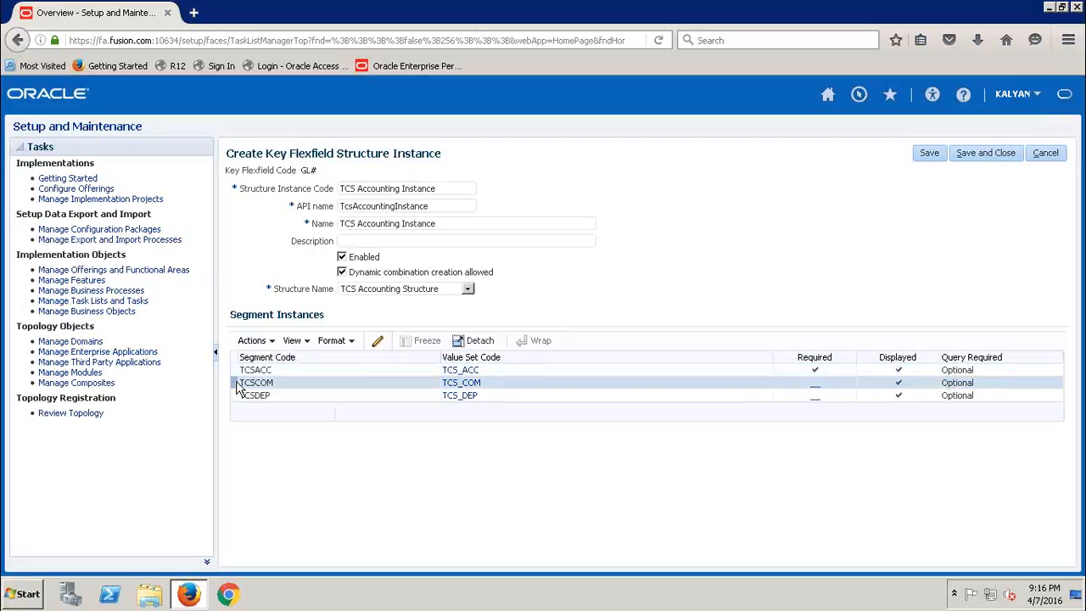
click(377, 343)
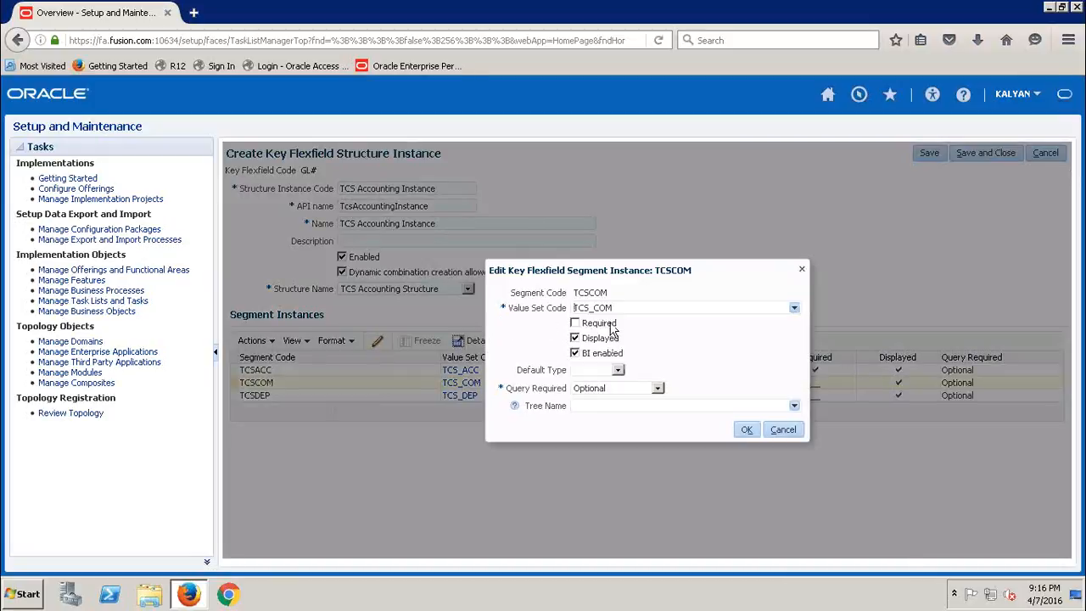
click(575, 323)
click(747, 430)
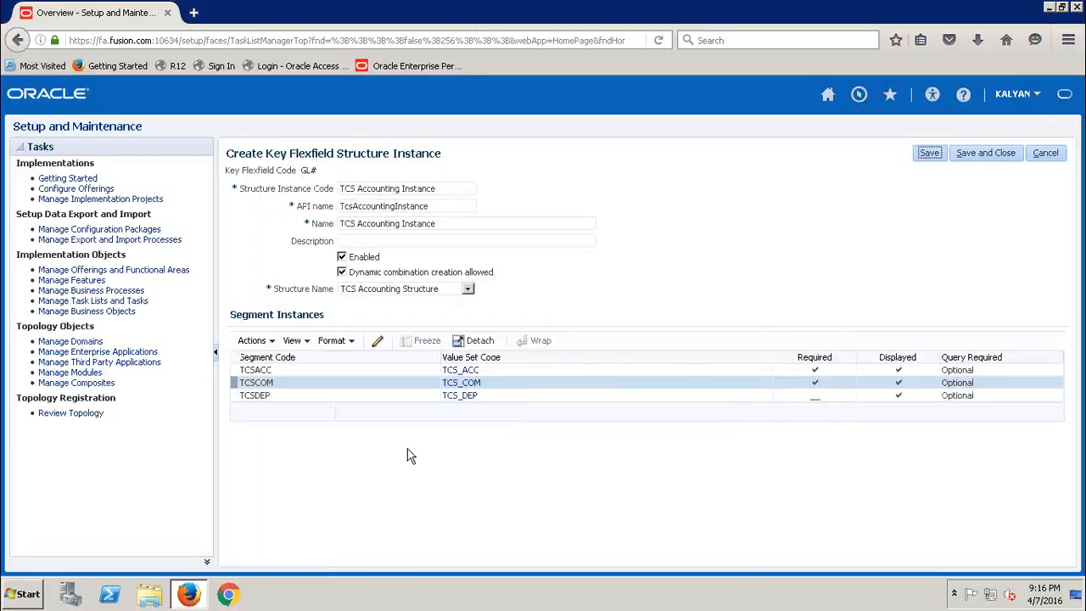
Make the TCSDEP segment instance required, and save and close the structure instance
click(237, 402)
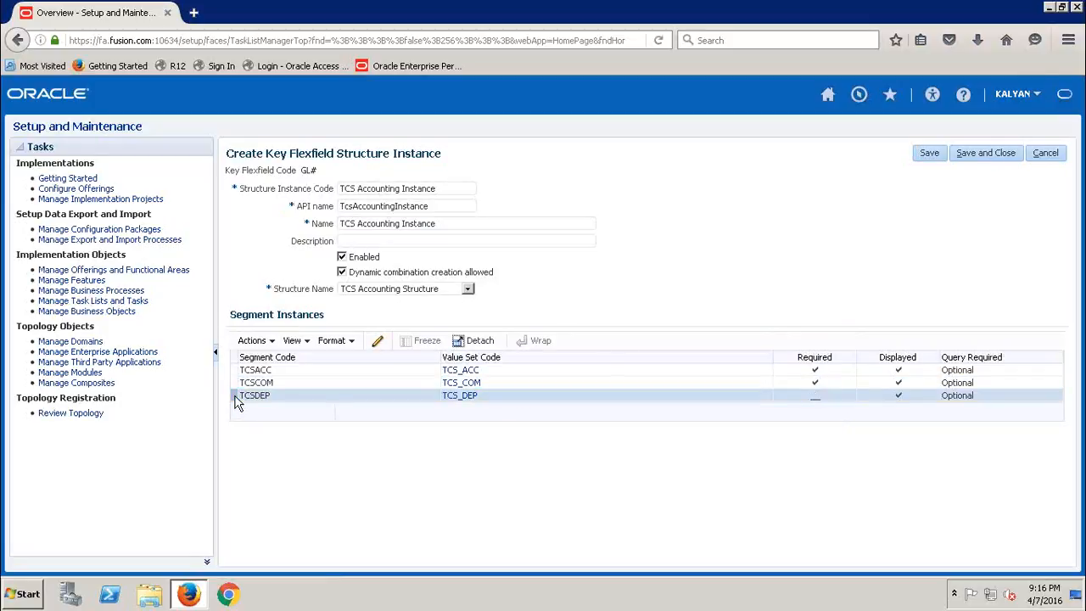
click(377, 341)
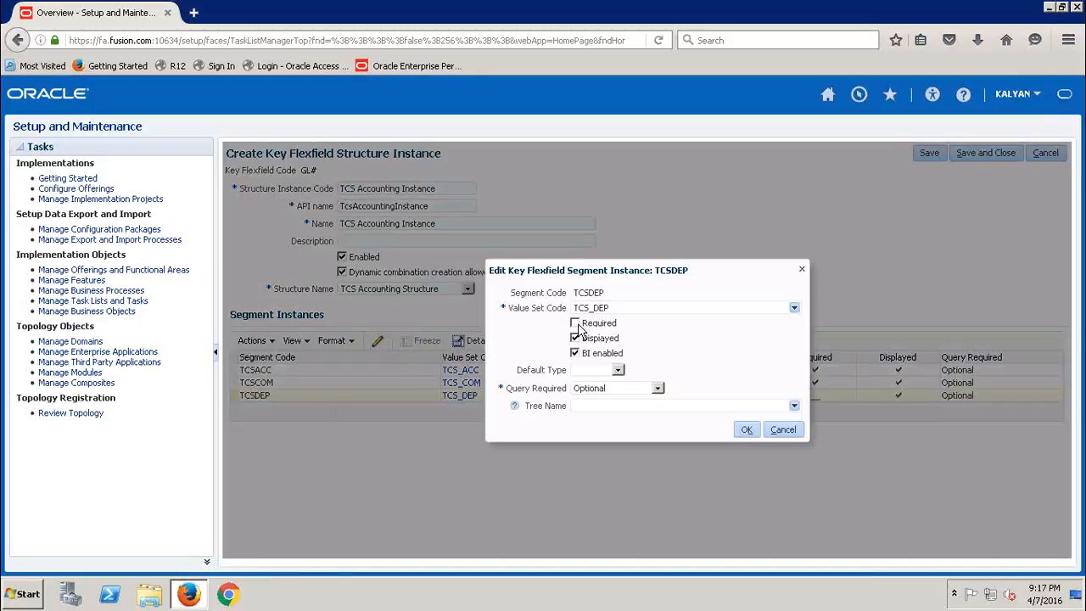
click(575, 324)
click(747, 430)
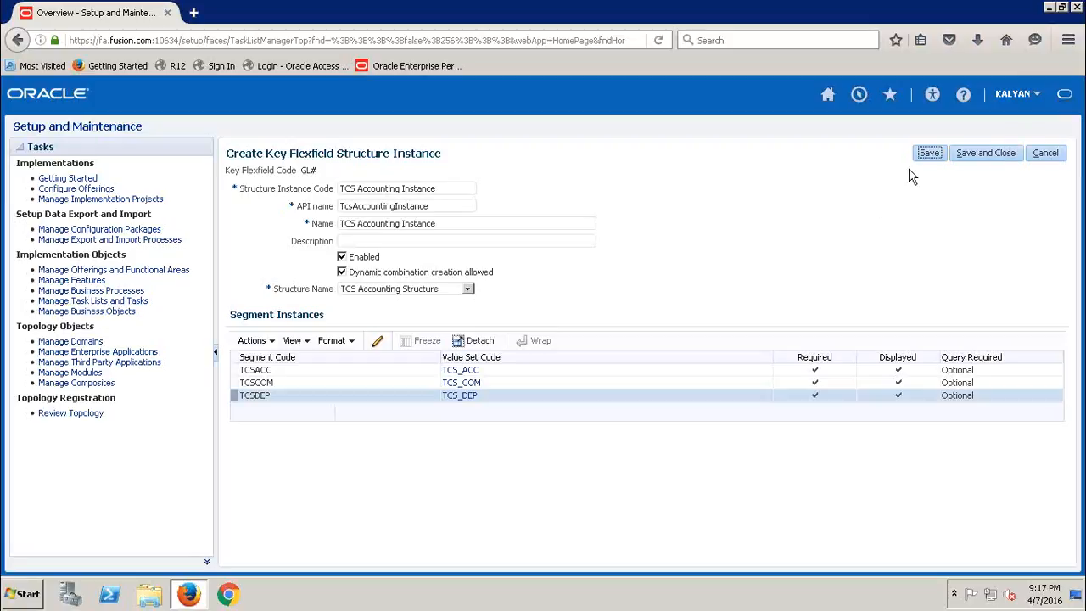
click(976, 161)
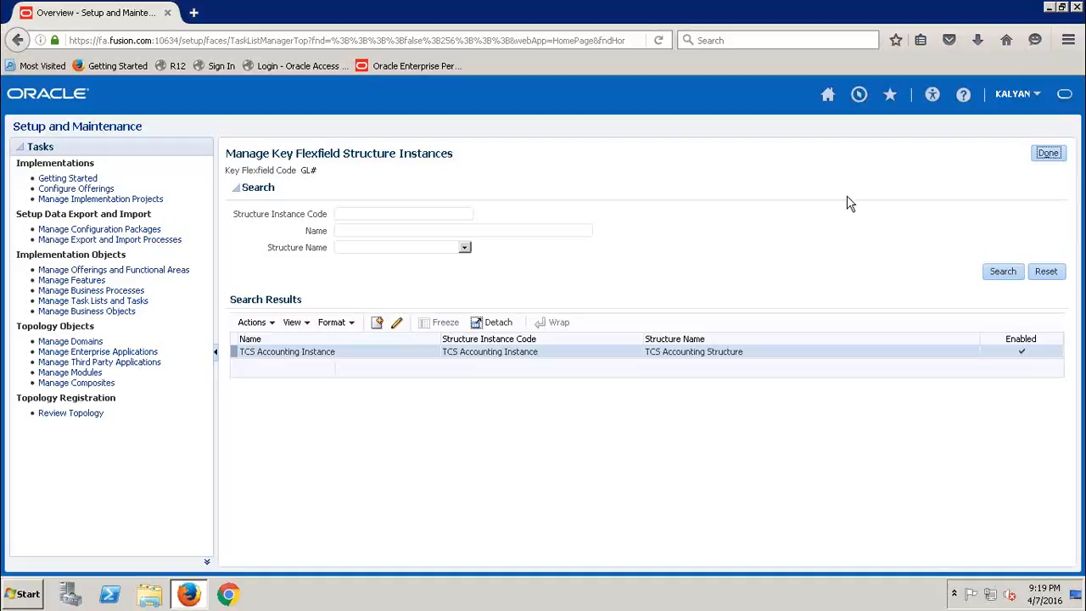
Reopen TCS Accounting Instance, review the value set assigned to its TCSCOM segment, and close the instance again
click(397, 324)
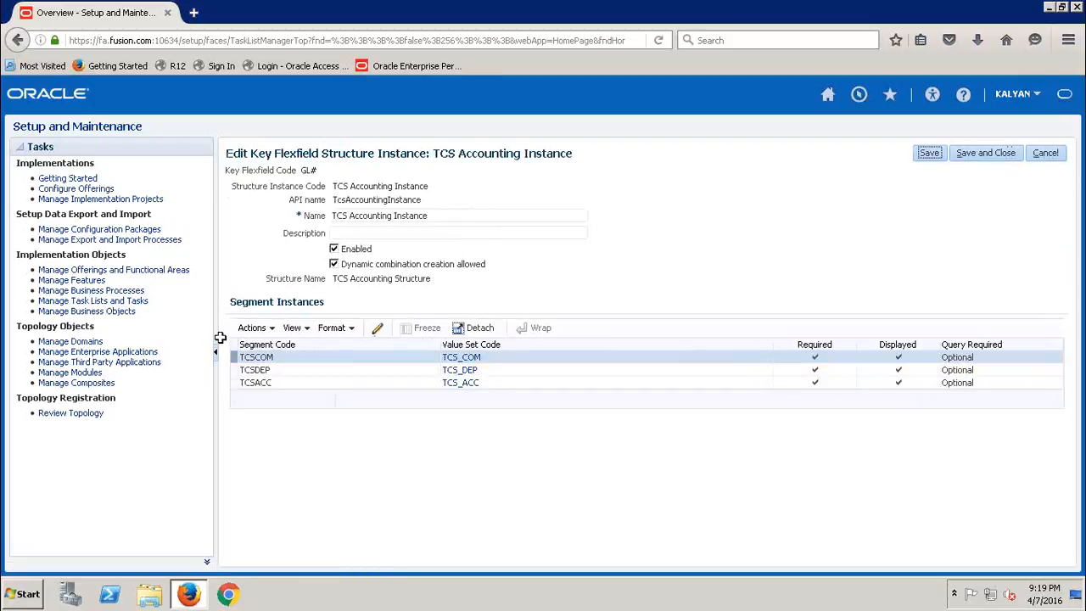
click(377, 331)
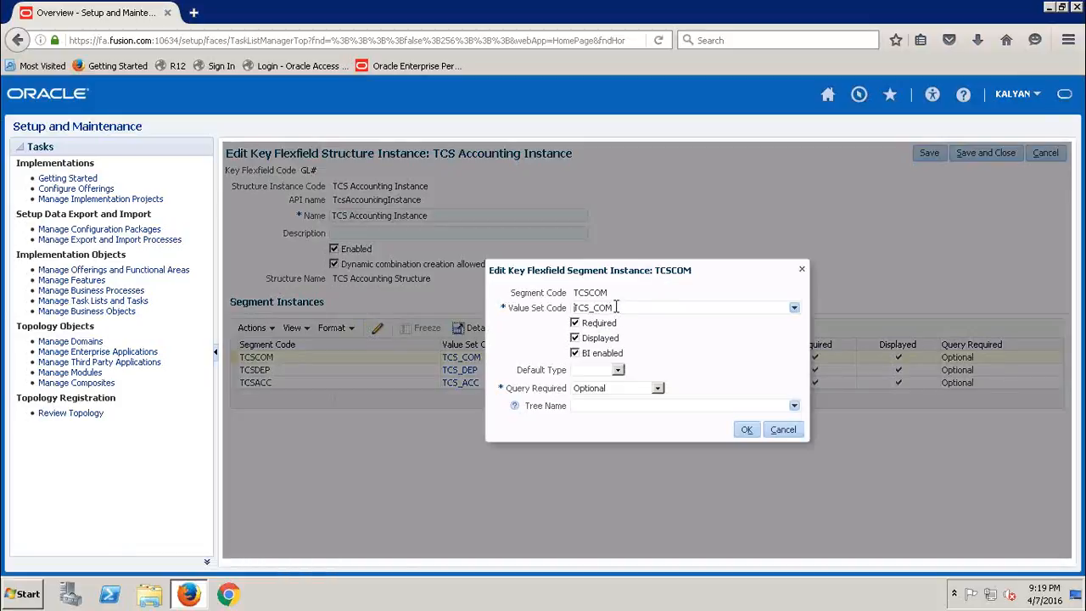
drag(616, 307, 565, 308)
click(746, 431)
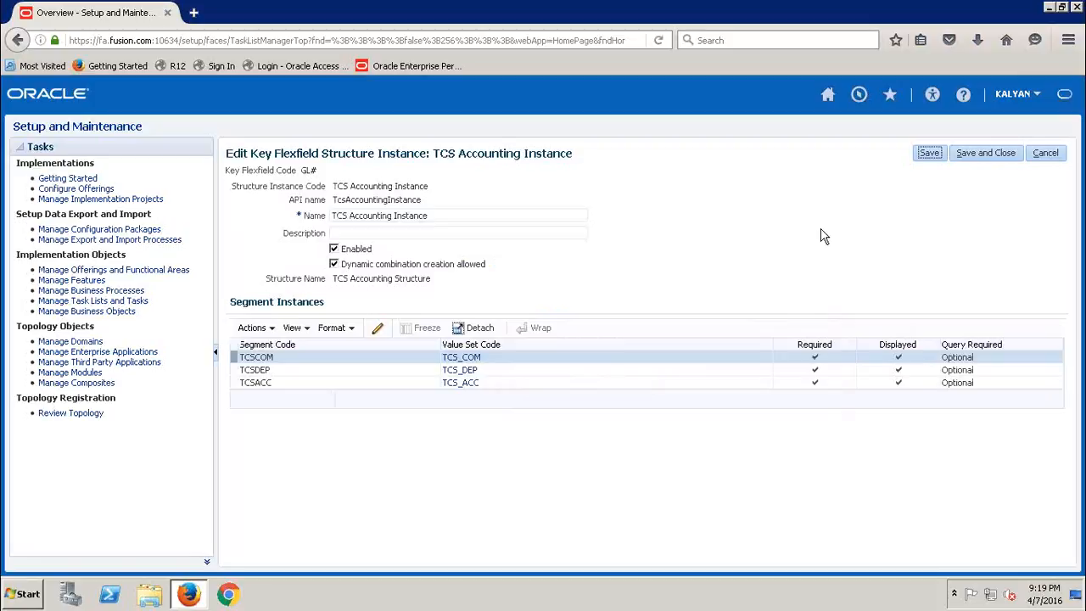
click(979, 153)
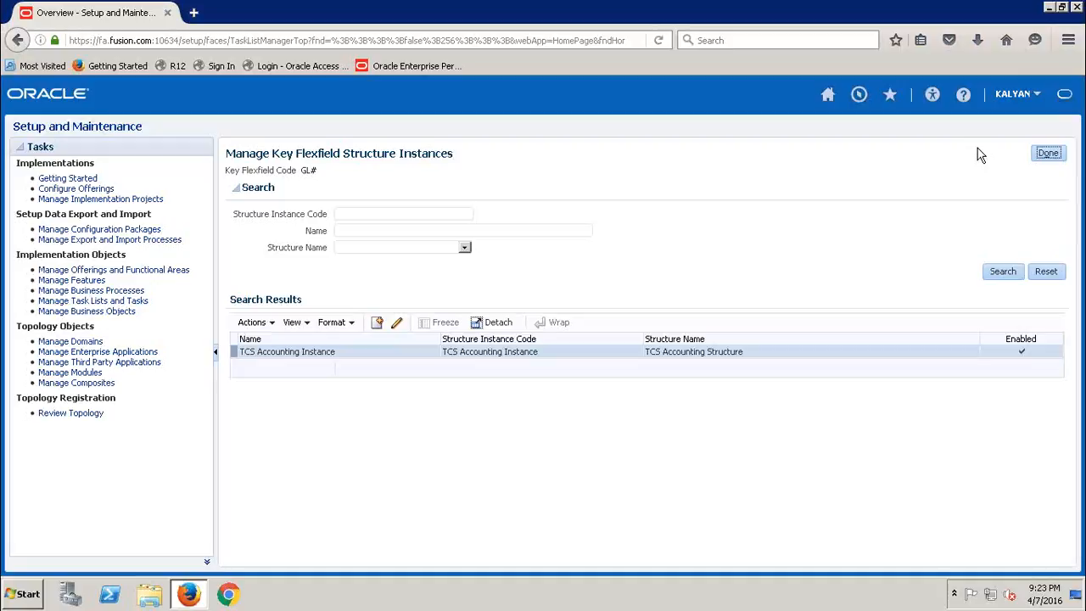
Return to the chart of accounts structures, deploy the Accounting Flexfield, and check the metadata validation for errors
click(1050, 154)
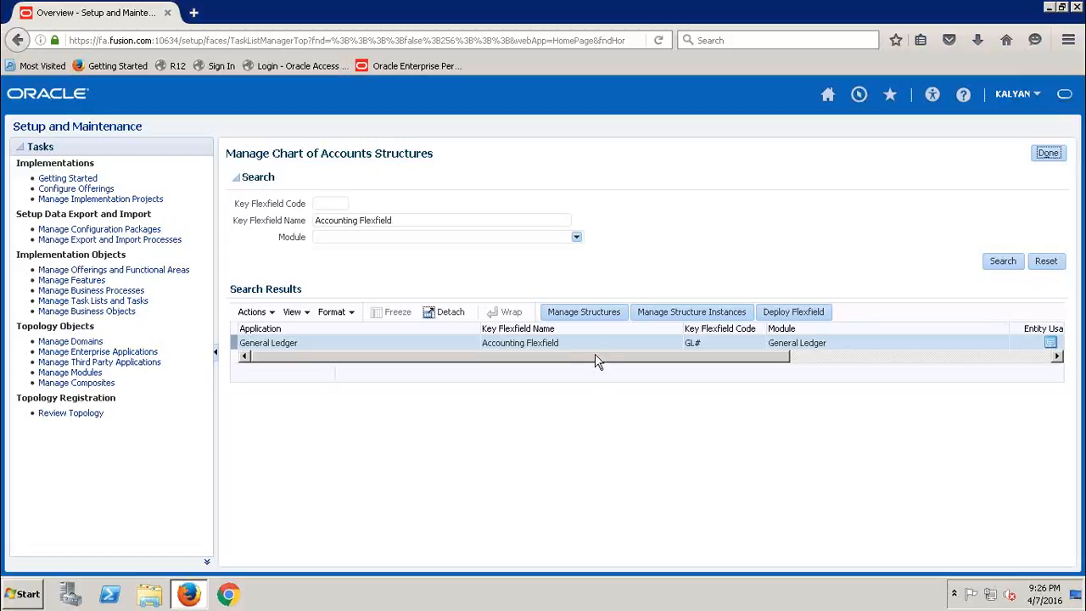
drag(595, 354, 596, 355)
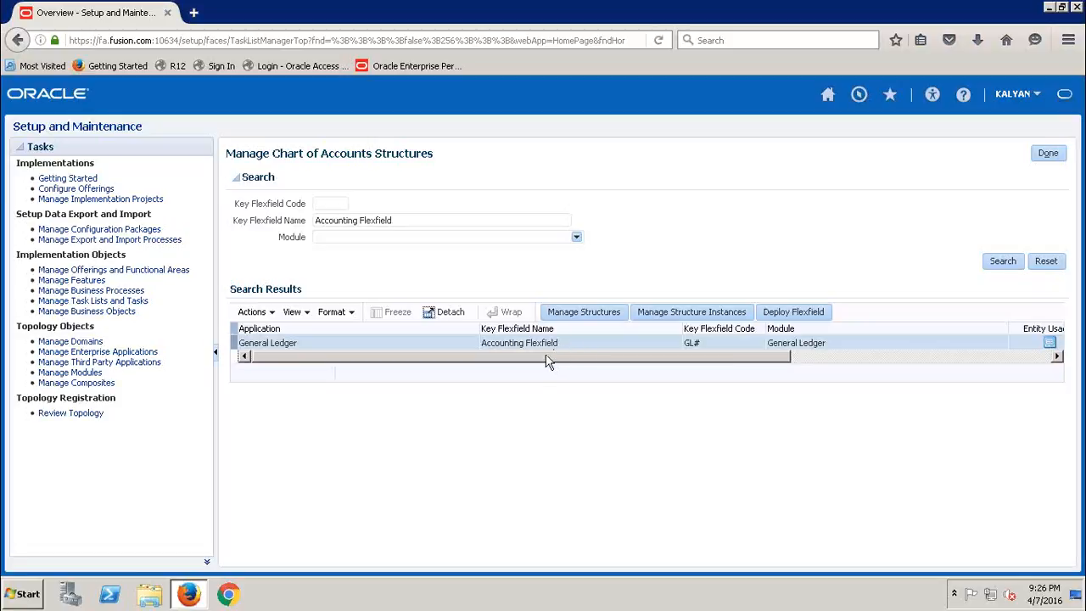
drag(547, 356, 551, 354)
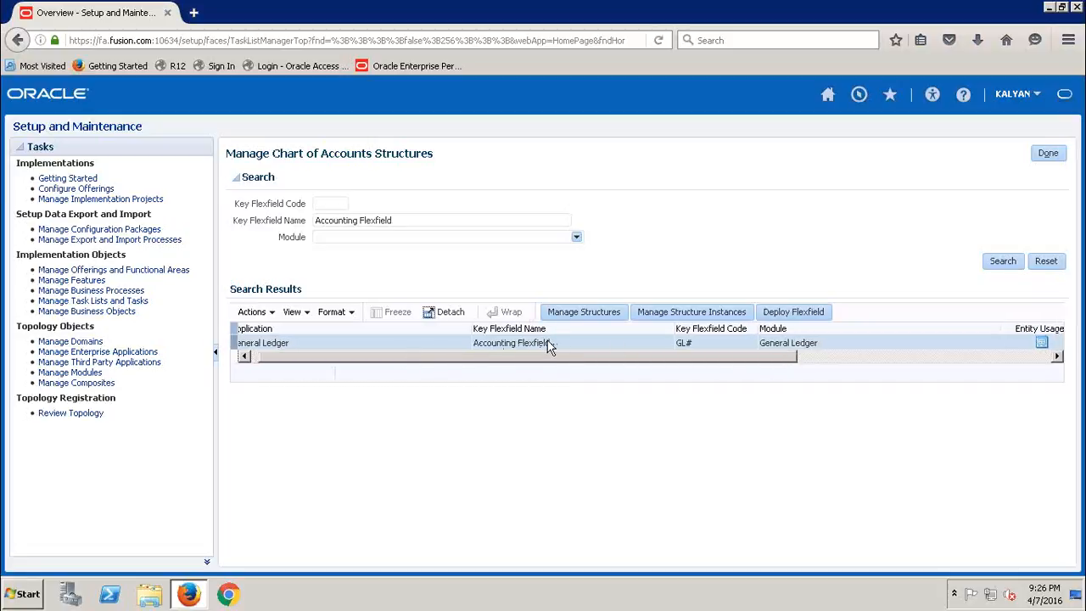
click(783, 312)
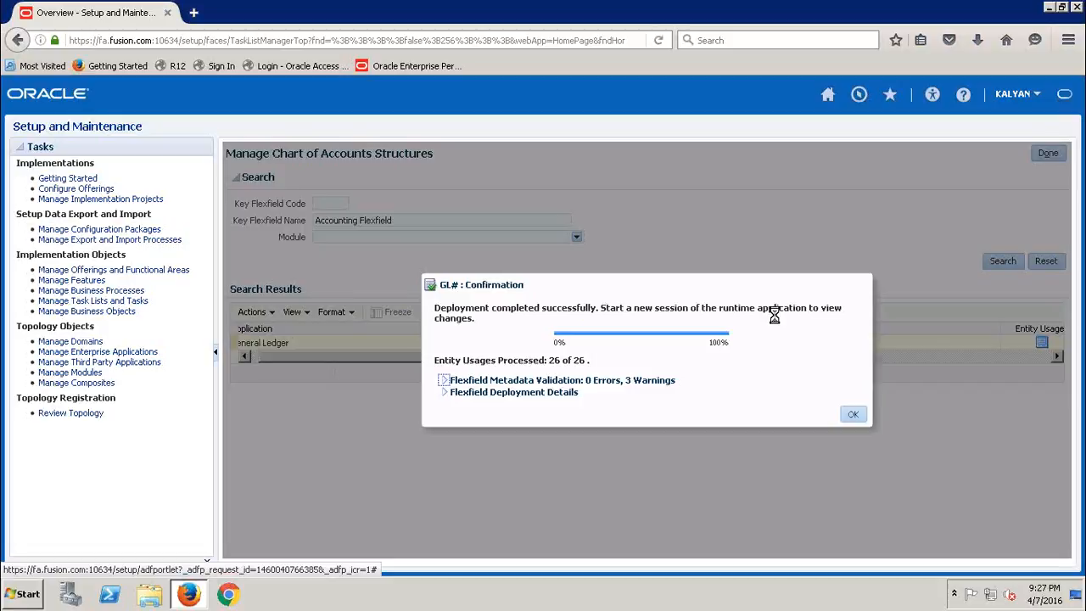
double_click(587, 382)
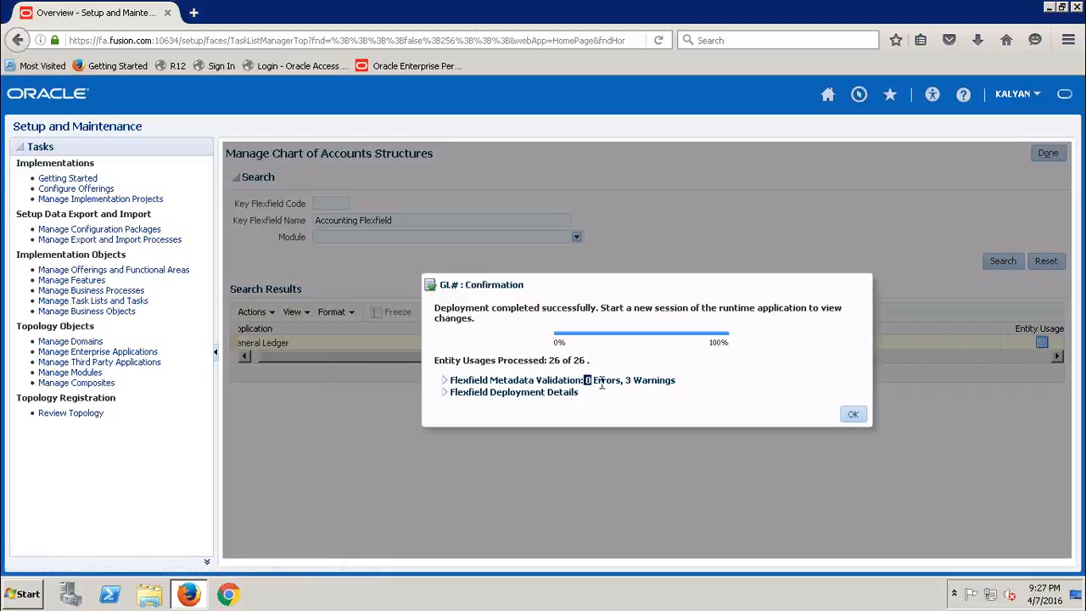
Review the metadata validation warnings about structures that cannot be consolidated for analytics, and close the deployment confirmation
double_click(628, 381)
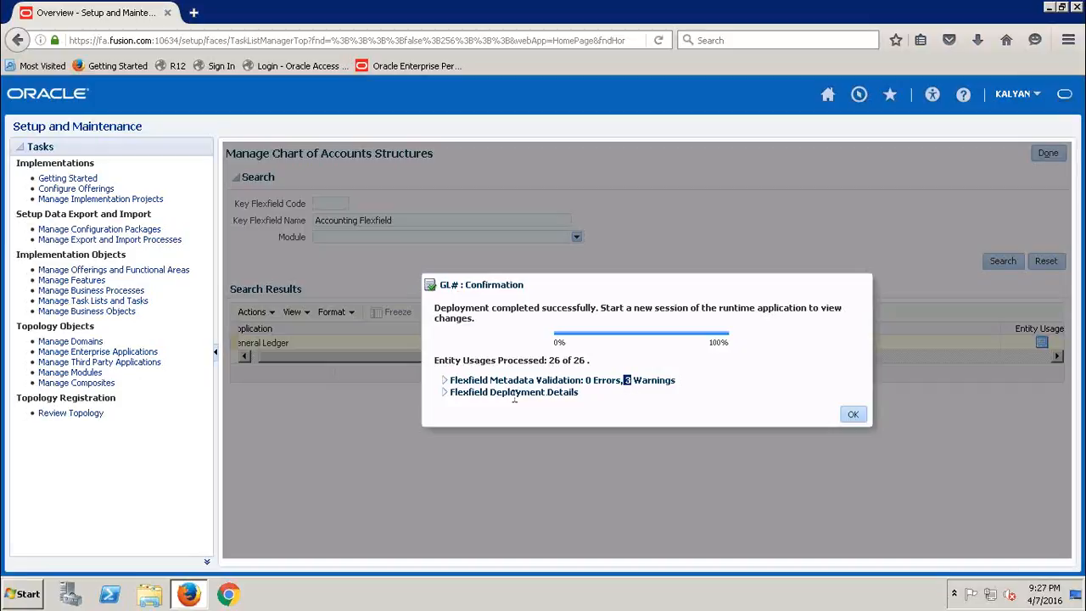
click(445, 382)
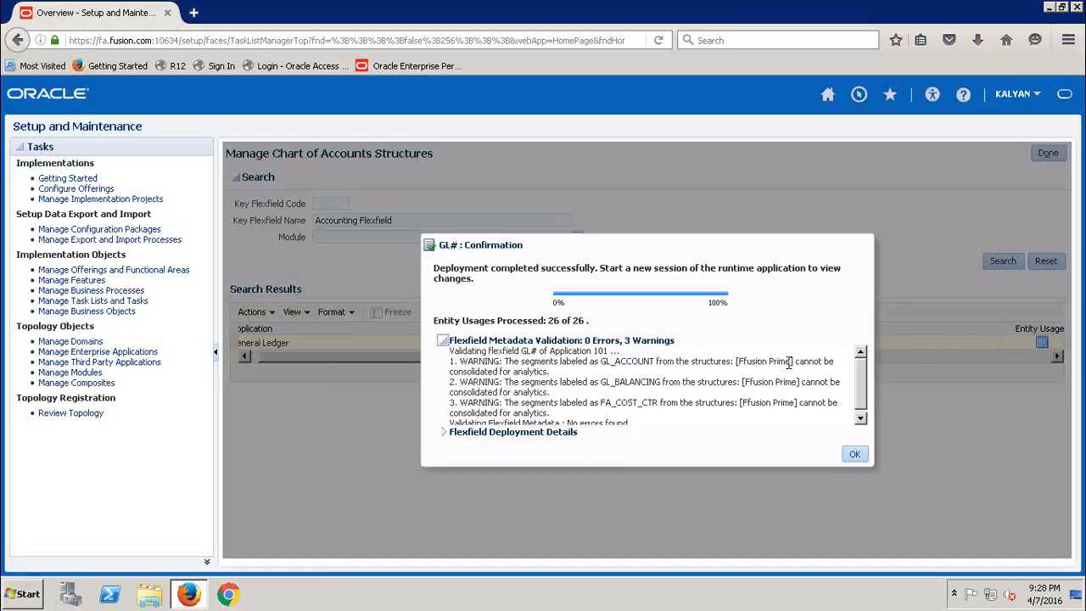
drag(791, 362, 734, 365)
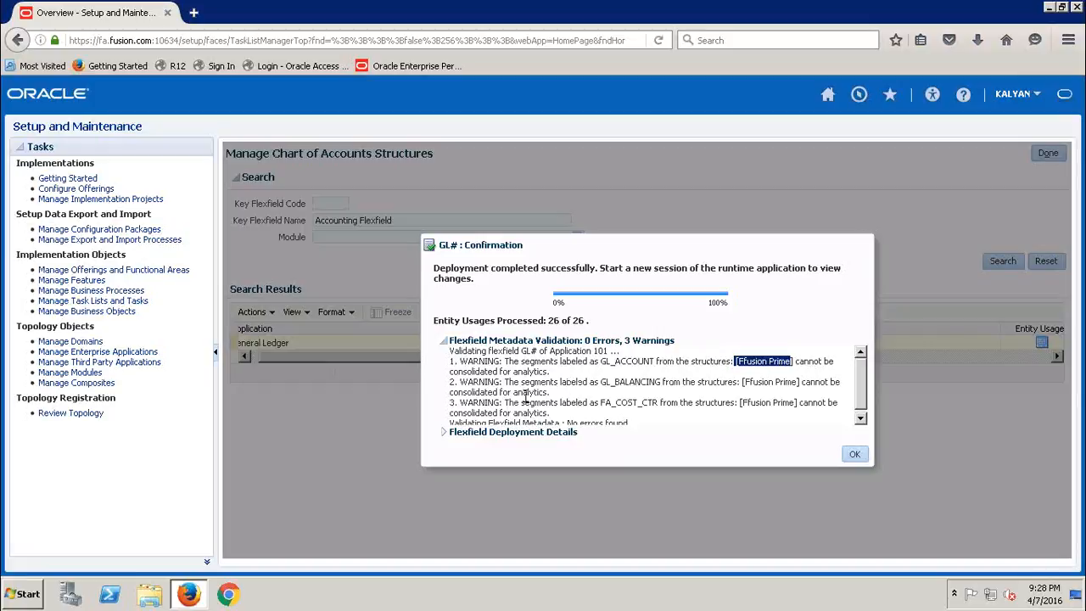
click(755, 368)
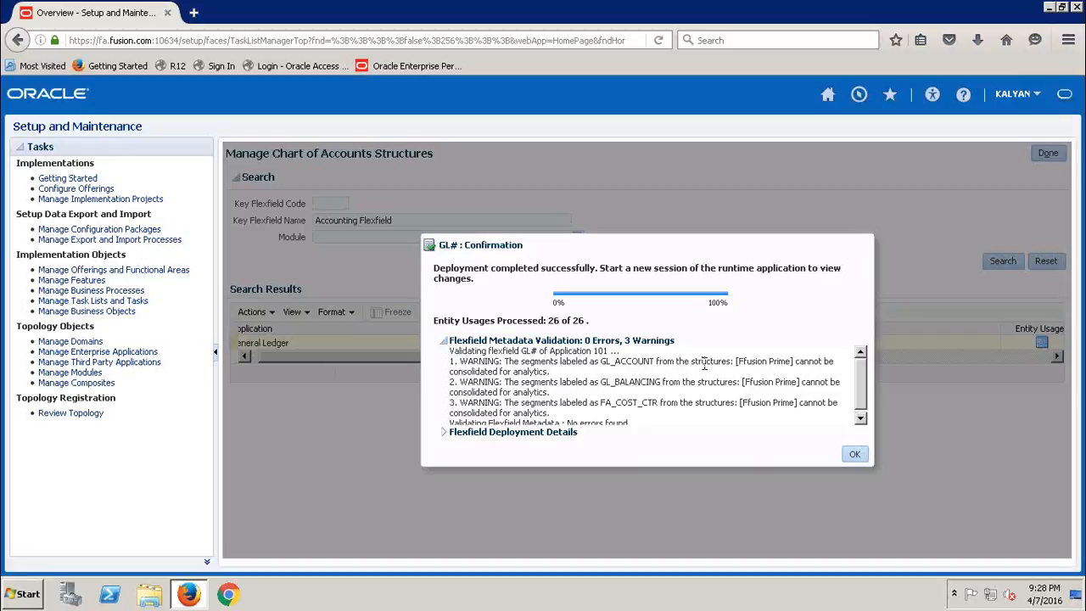
click(855, 454)
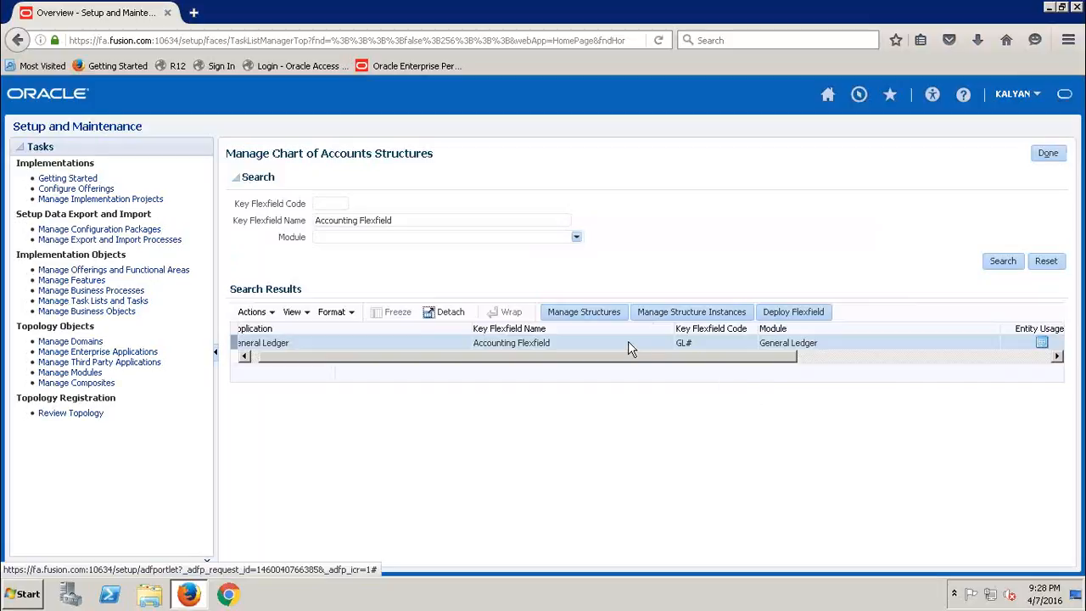
Check the deployment status and deployment date of the Accounting Flexfield in the search results
drag(602, 360, 861, 376)
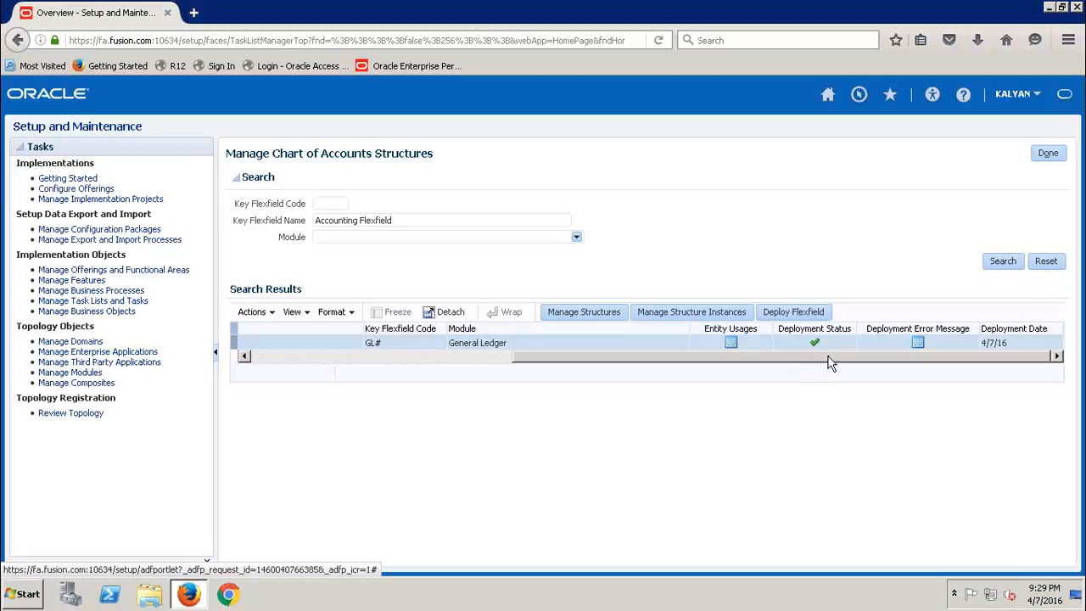
drag(829, 363, 756, 355)
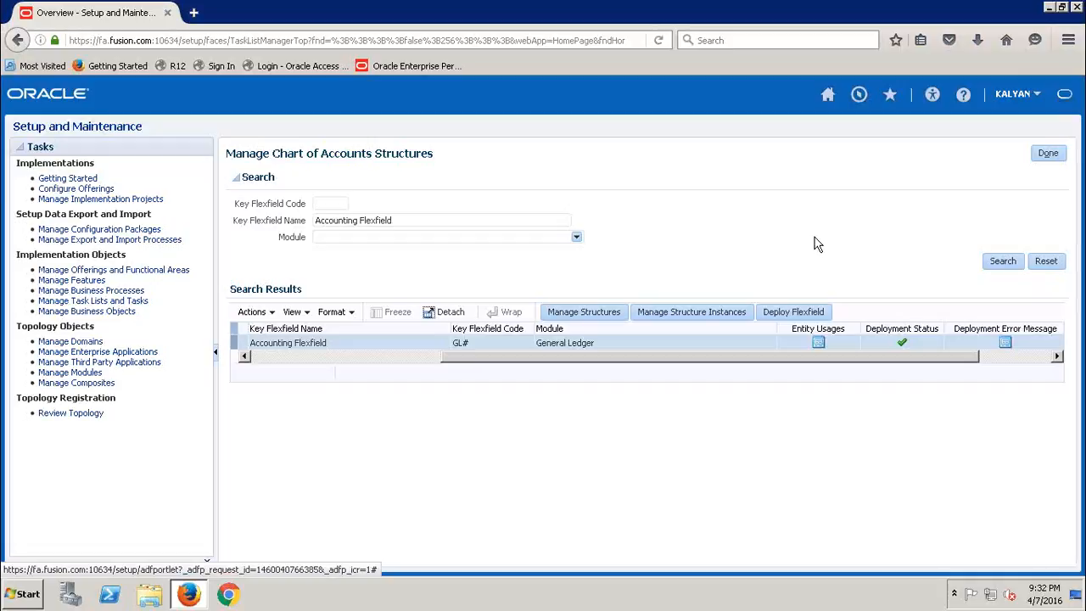
drag(825, 240, 388, 441)
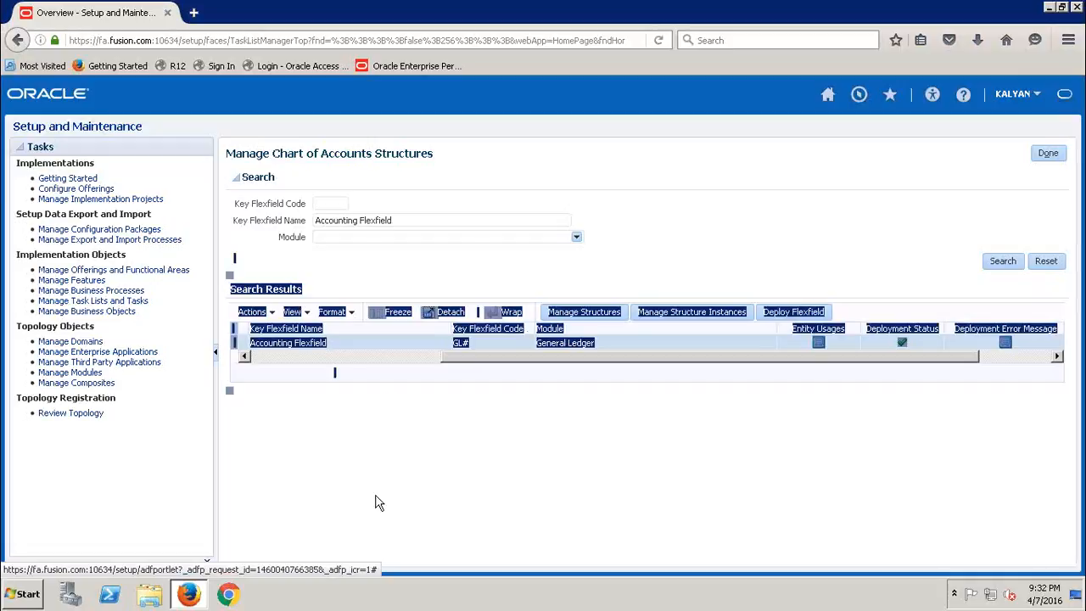
click(430, 455)
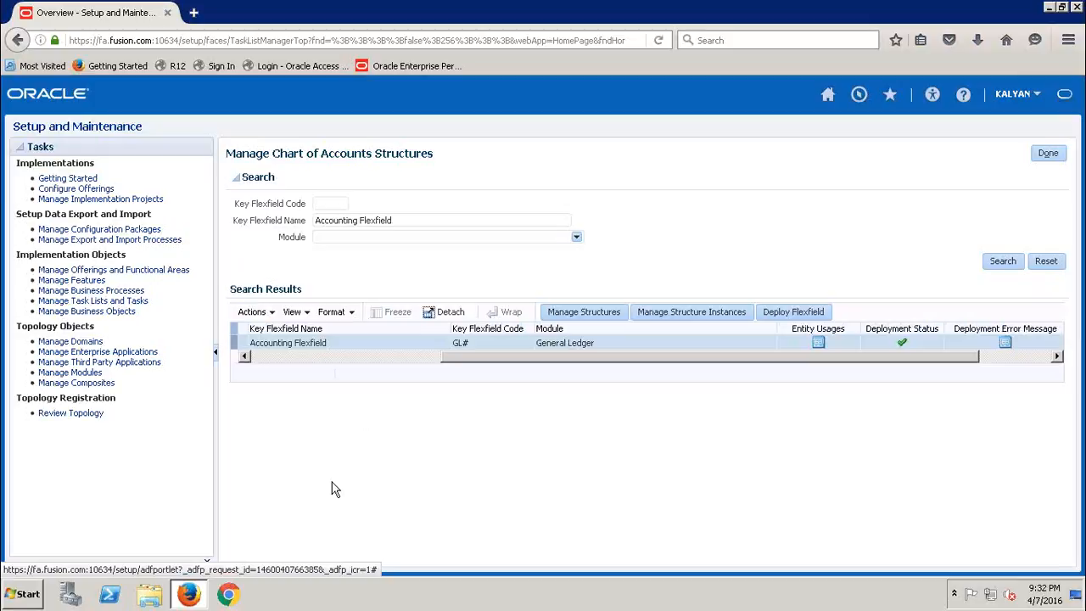
Open a new Notepad document and write "Accounting Flexfield" on its first line
click(24, 597)
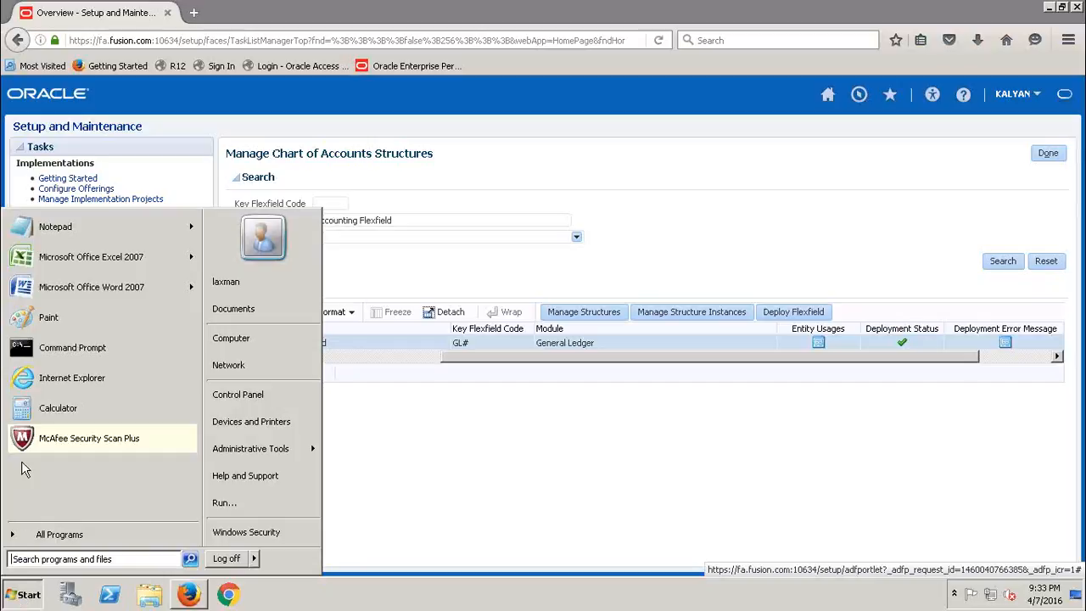
click(81, 234)
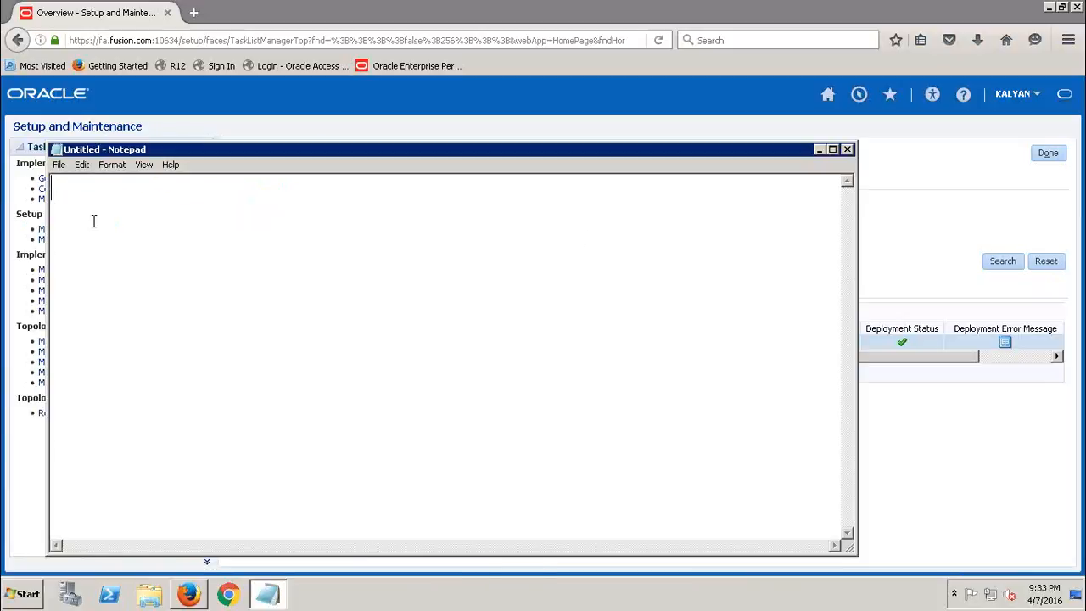
drag(276, 151, 354, 147)
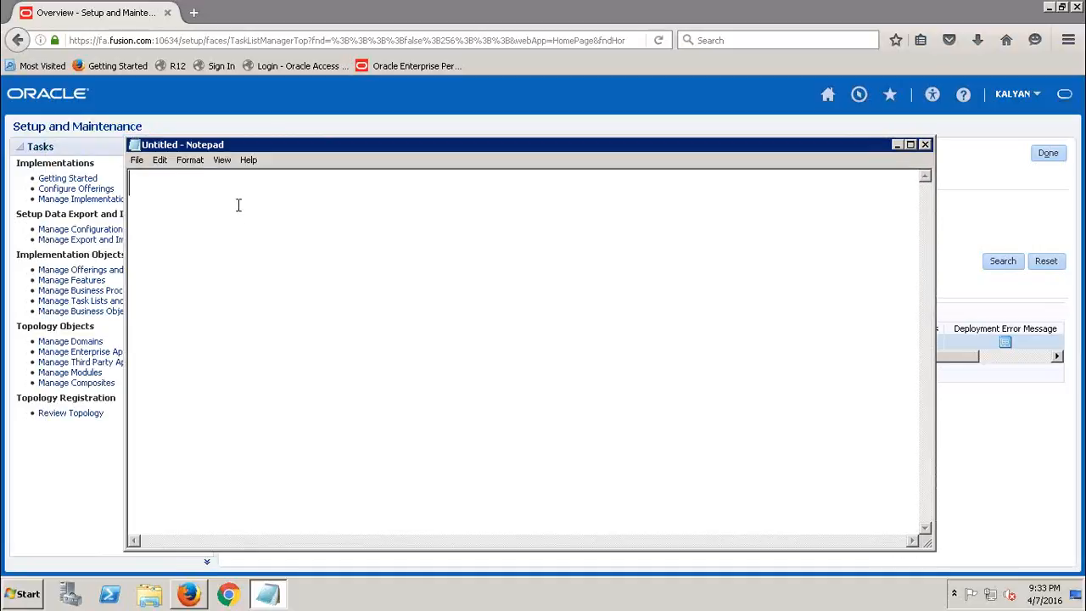
text(Accounting Key F)
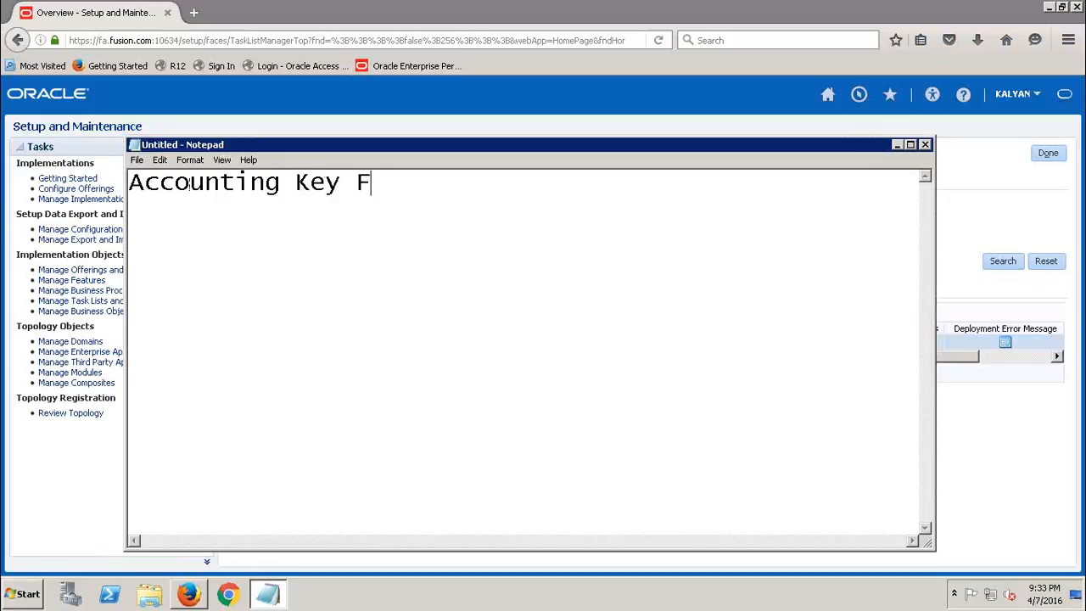
text(lexfield)
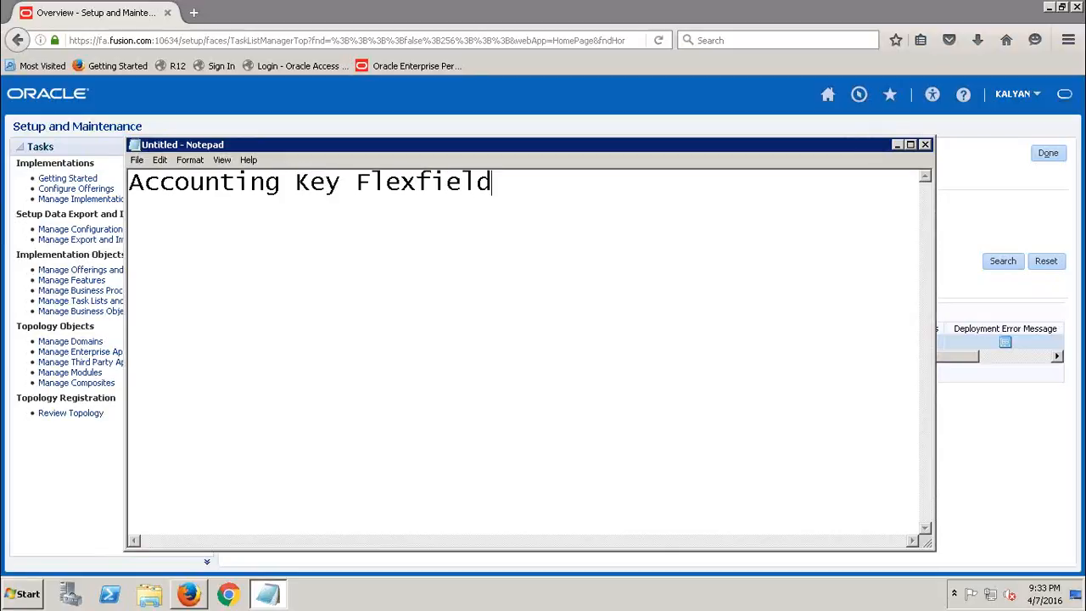
click(356, 181)
key(BackSpace)
key(BackSpace)
key(BackSpace)
key(BackSpace)
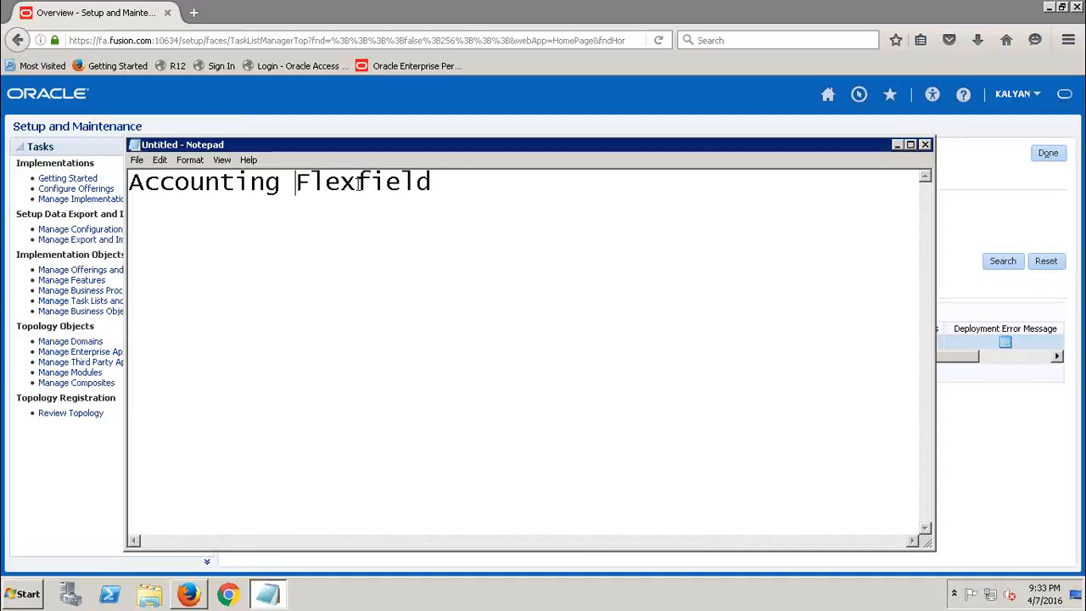
Copy "Accounting Flexfield" to a second column on the same line
click(498, 181)
drag(415, 185, 106, 203)
key(ctrl+c)
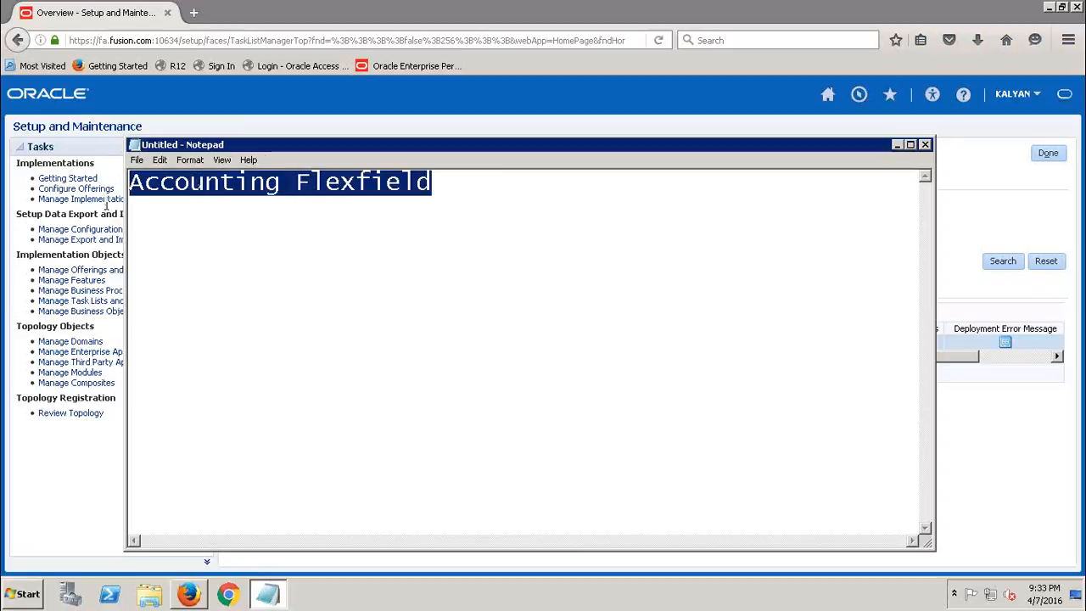
click(469, 178)
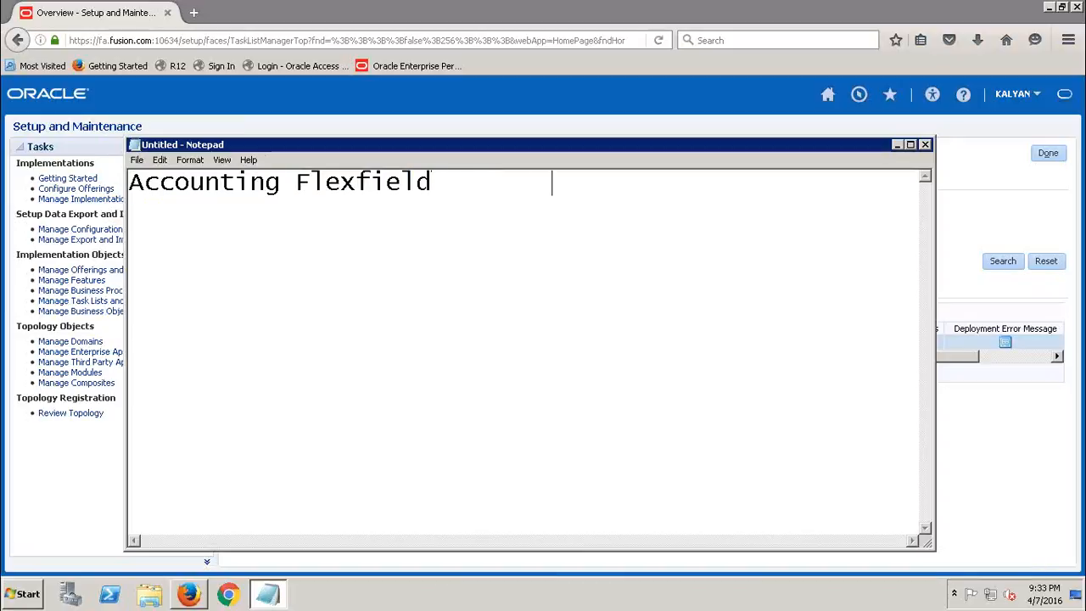
key(ctrl+v)
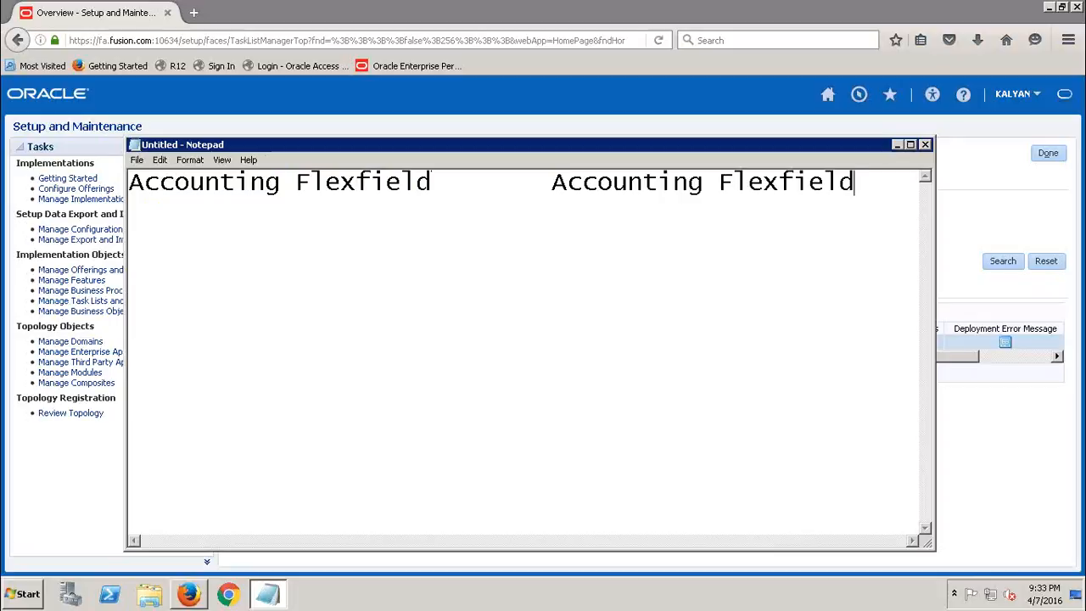
click(442, 182)
key(Return)
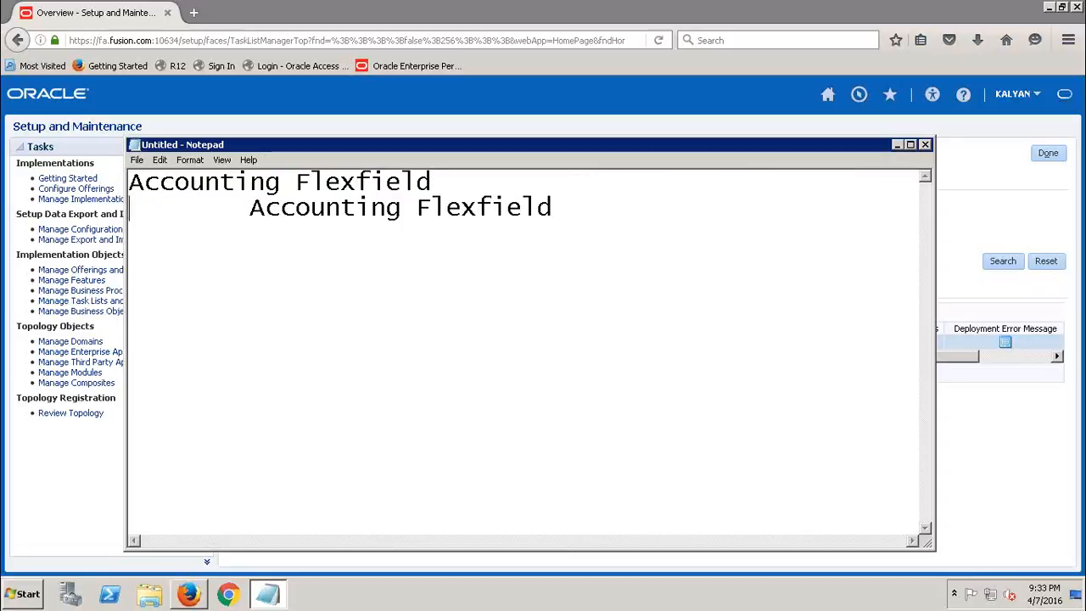
key(BackSpace)
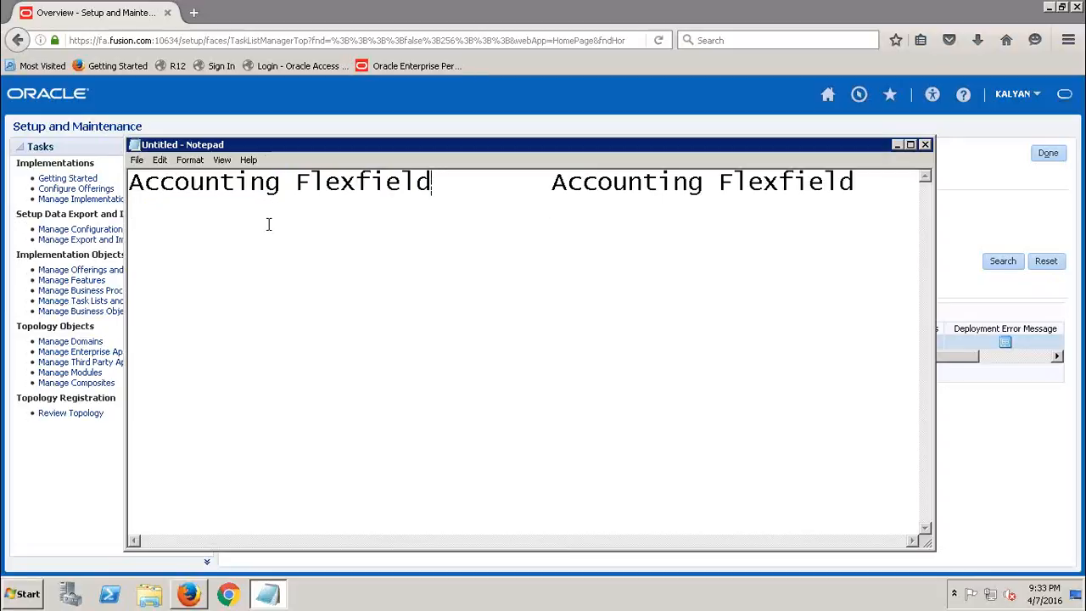
click(118, 203)
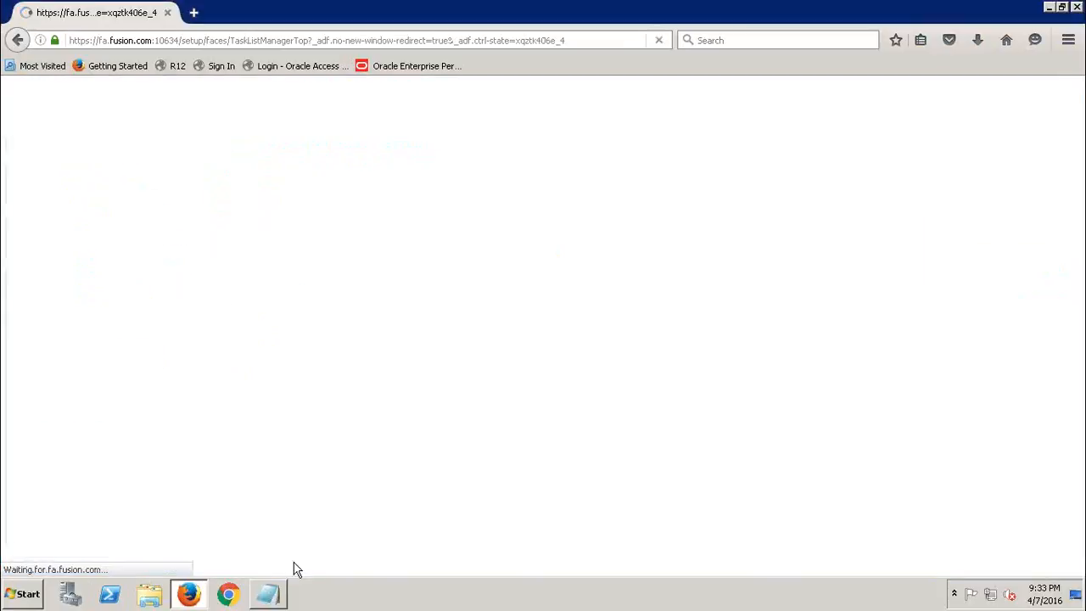
click(266, 596)
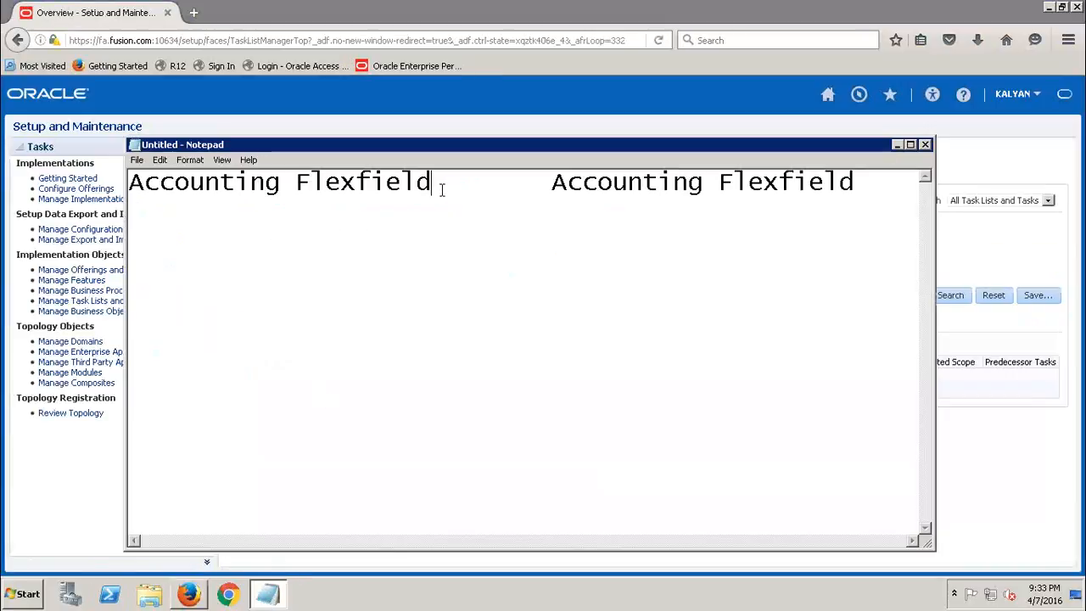
click(143, 221)
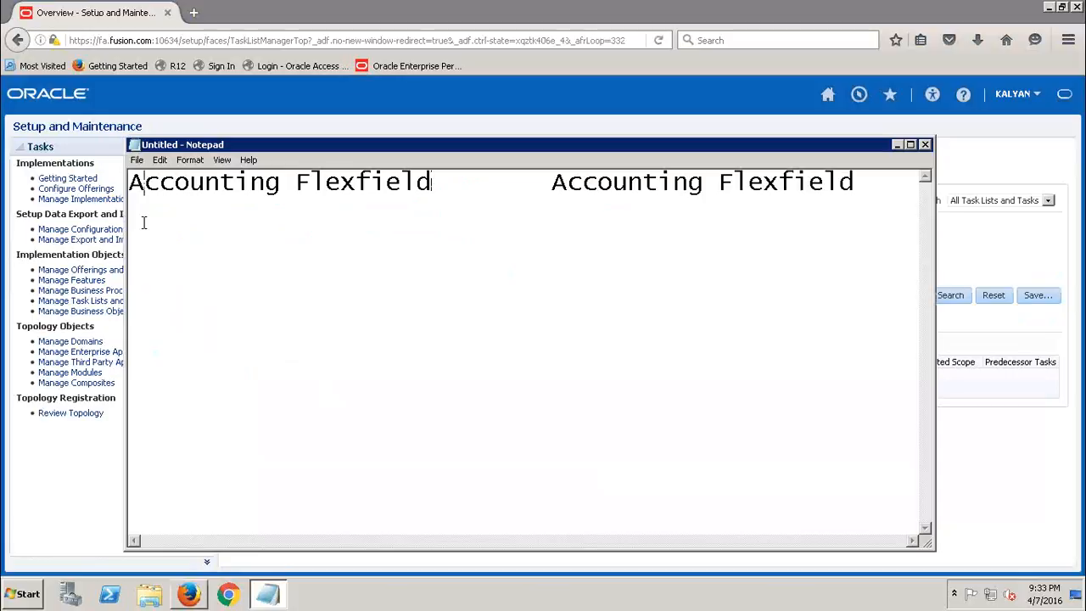
Add a second line reading "Chart of Accounts" and copy that text into the second column, aligned under Accounting Flexfield
click(862, 184)
key(Return)
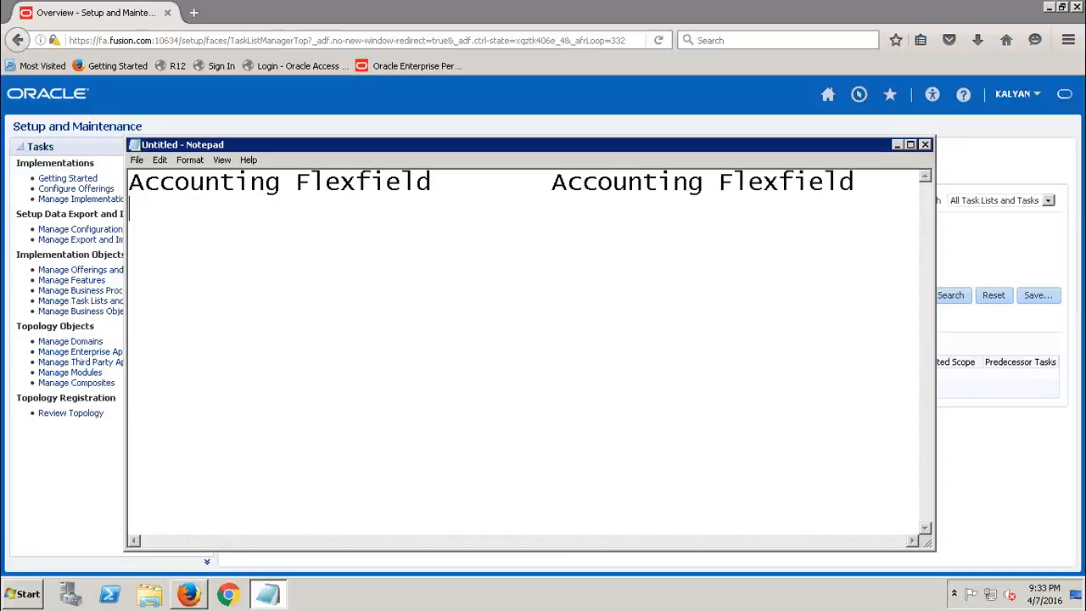
text(Chart)
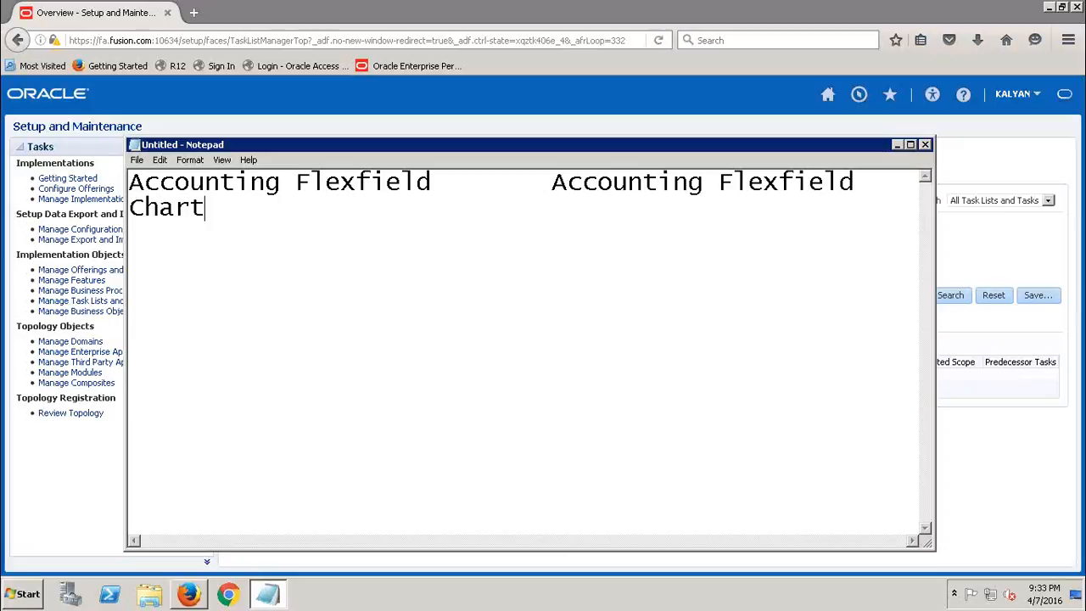
text( of Accounts)
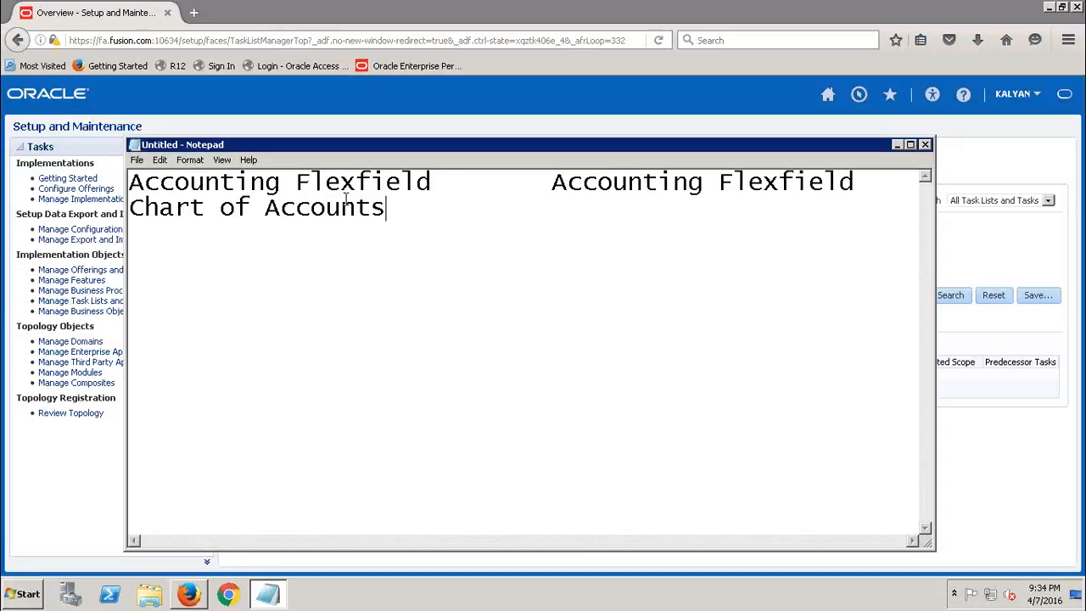
drag(402, 204, 133, 204)
key(ctrl+c)
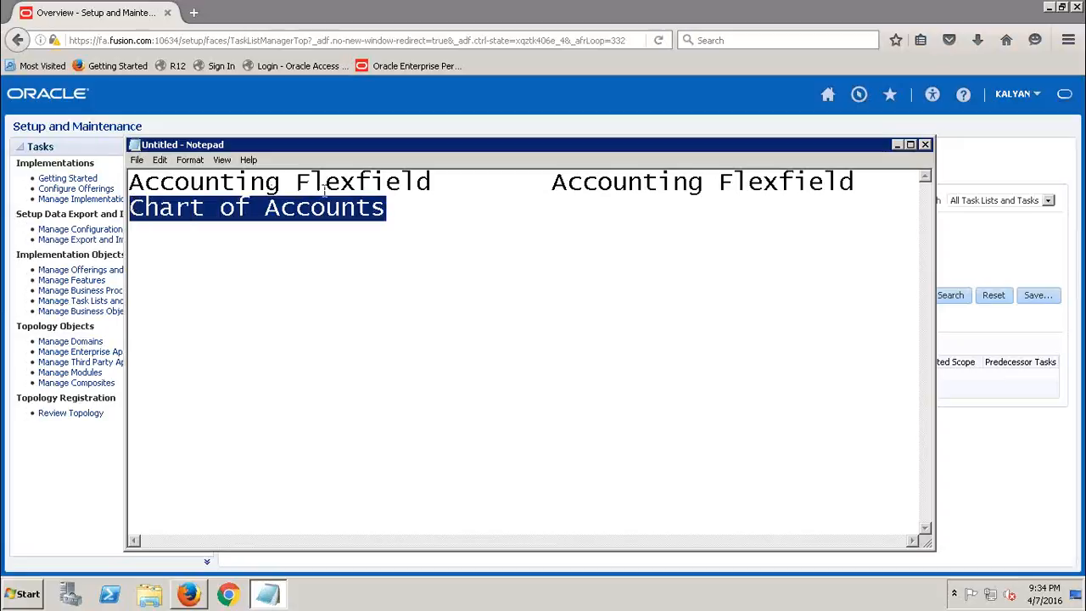
click(574, 215)
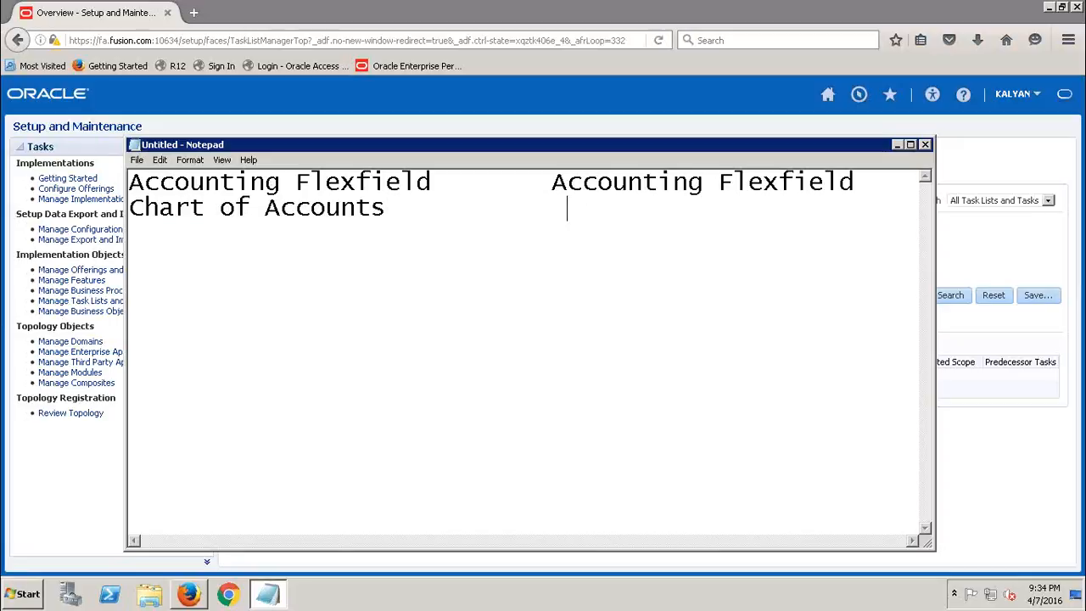
key(BackSpace)
key(ctrl+v)
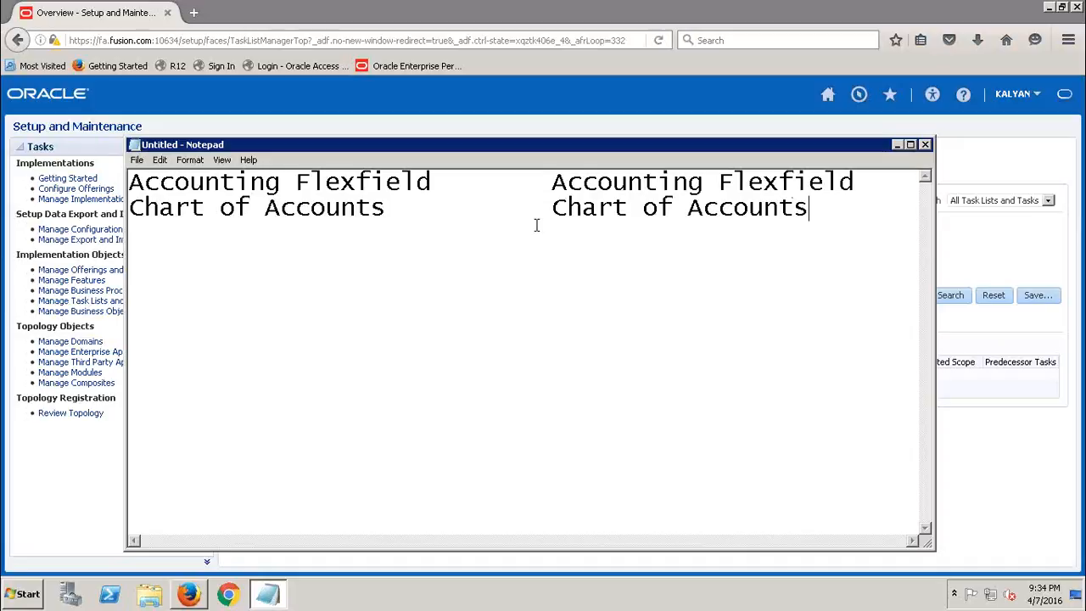
Prefix the first column's Accounting Flexfield entry with "EBS-"
click(132, 181)
text(B)
key(BackSpace)
text(EBS)
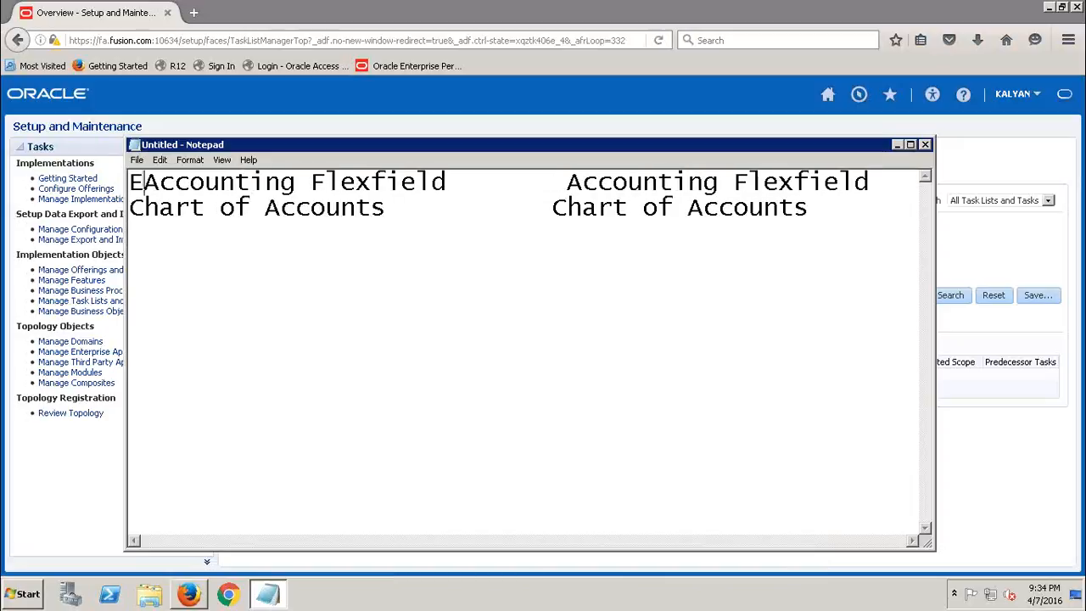
text(-)
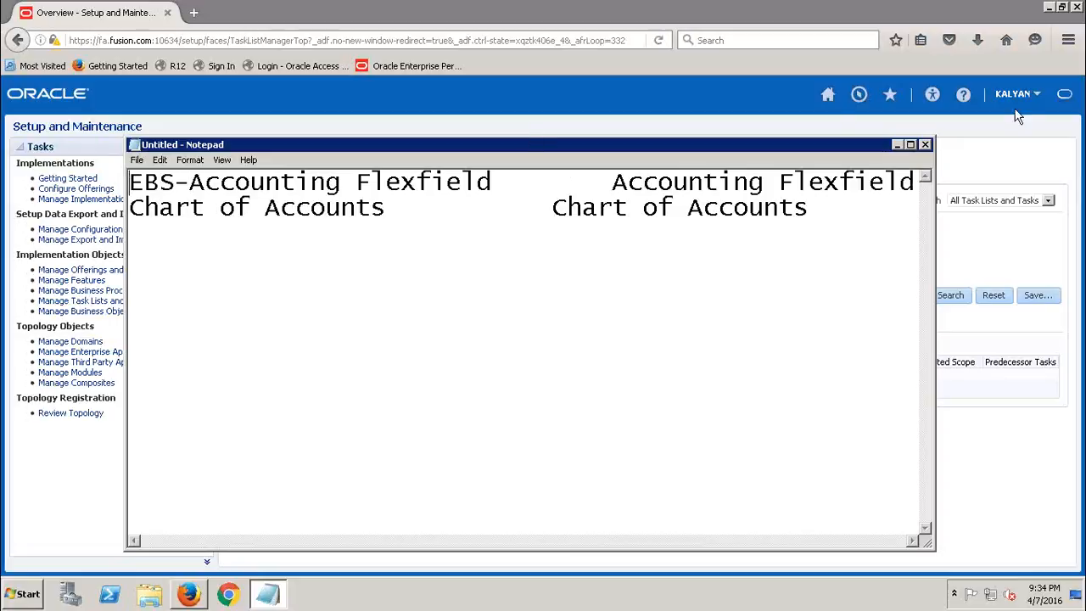
Realign the second column's Accounting Flexfield entry with the text below it and prefix it with "fUSION-" in the maximized note
click(911, 146)
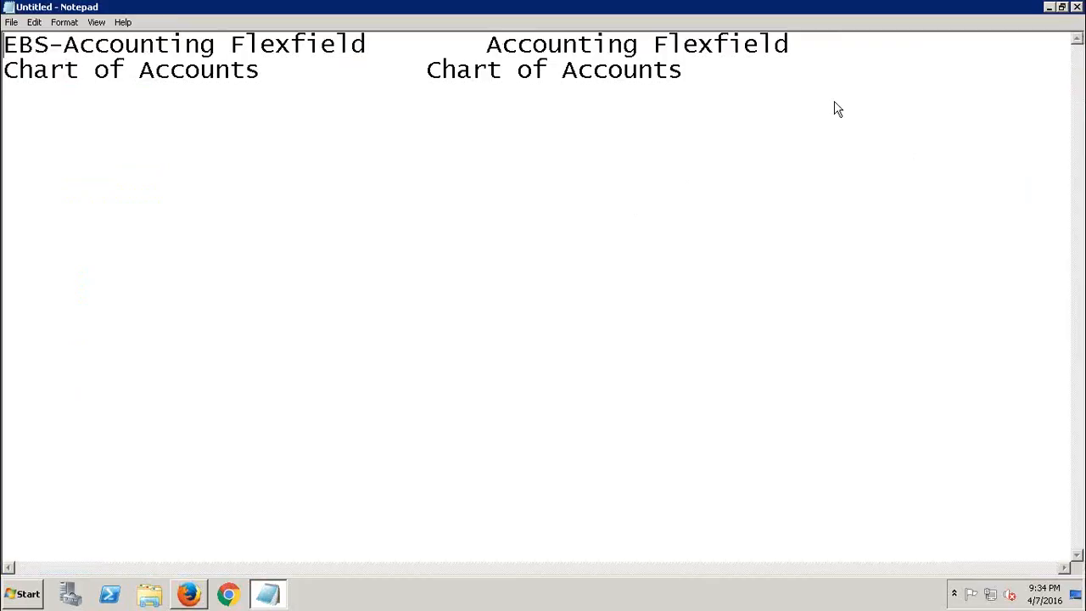
click(487, 49)
key(BackSpace)
key(BackSpace)
key(BackSpace)
key(BackSpace)
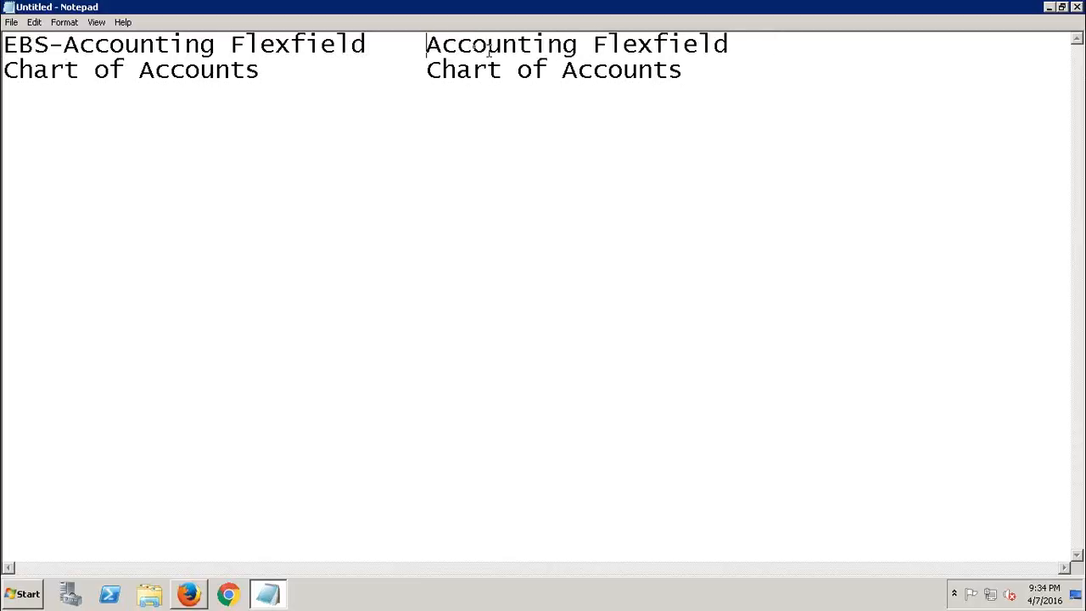
text(fUSION)
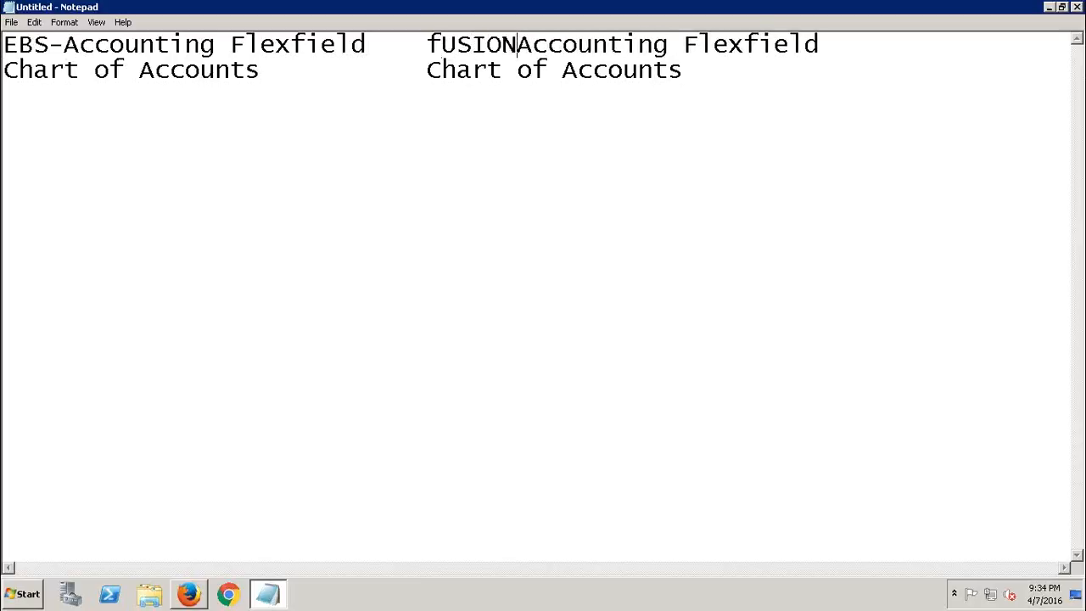
text(-)
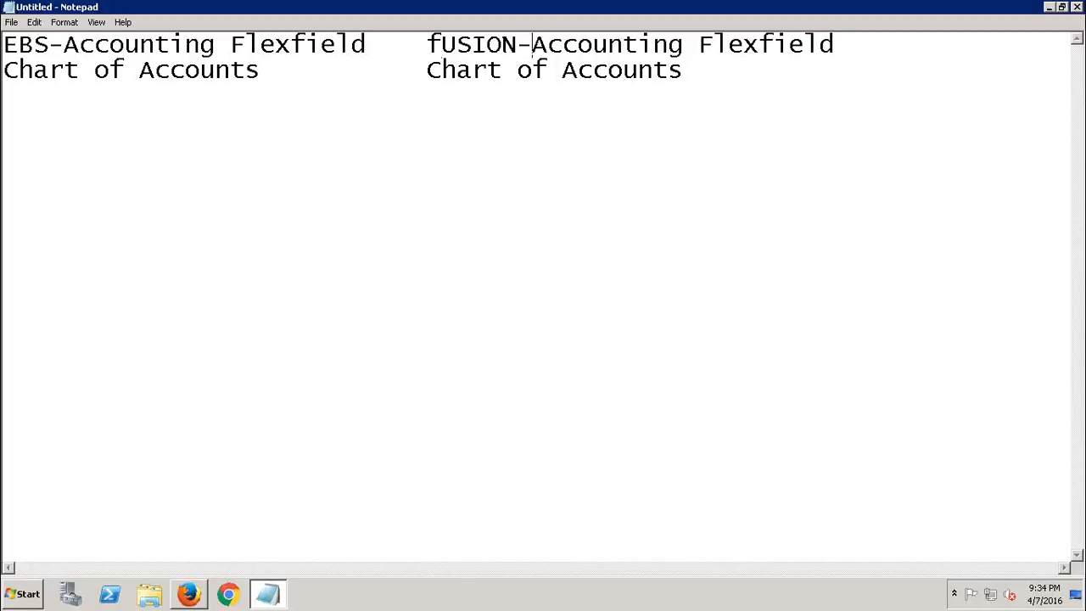
Add three lines reading Comp, Dept and Acct under Chart of Accounts in the first column
click(427, 67)
key(BackSpace)
text(co)
key(BackSpace)
key(BackSpace)
text(Comp)
key(Return)
text(Dept)
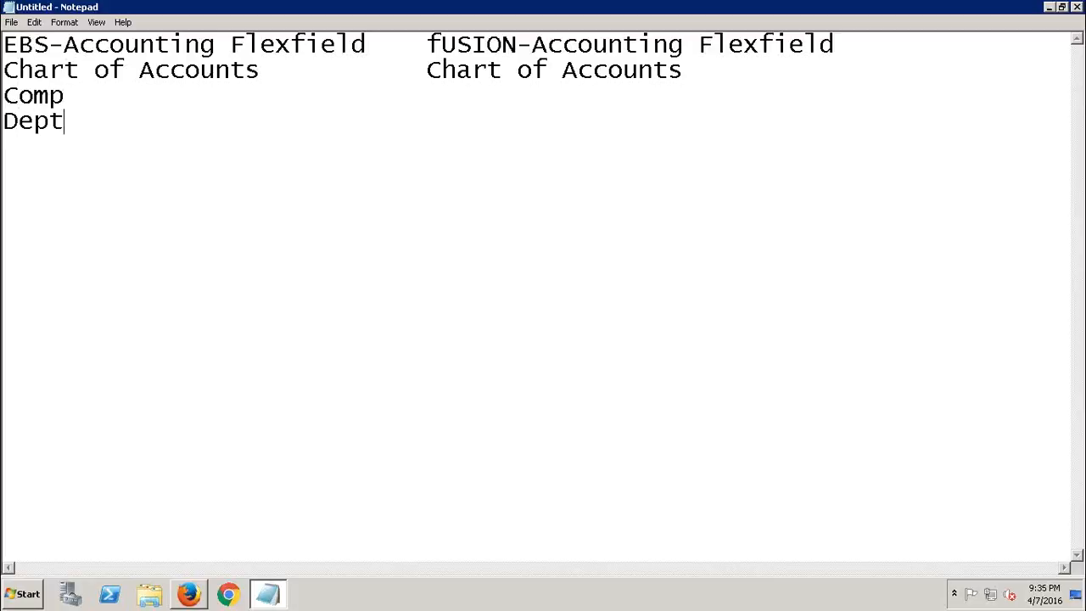
key(Return)
text(Acct)
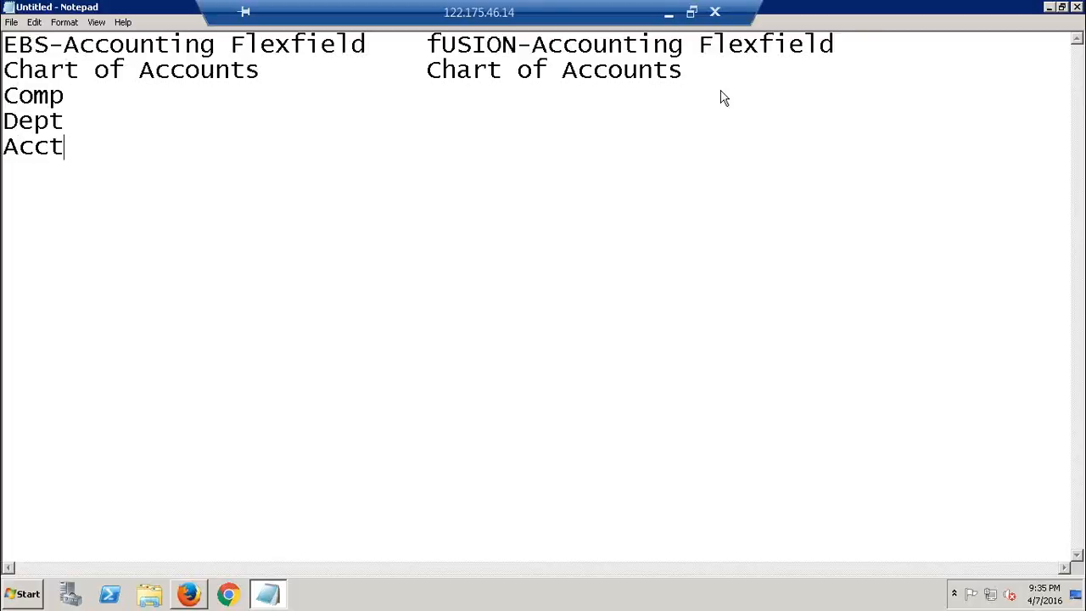
click(107, 101)
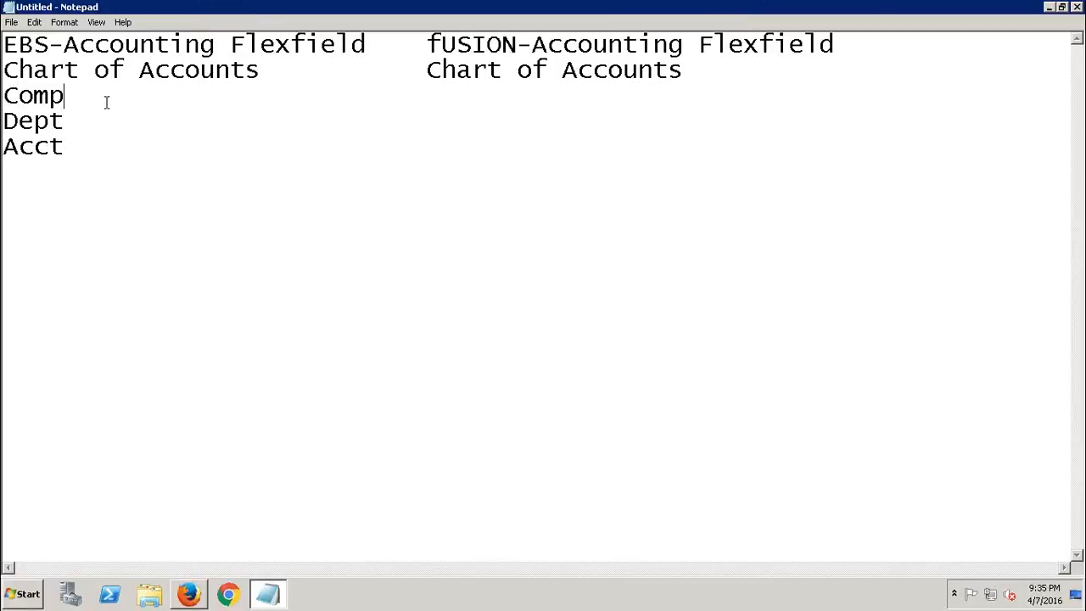
drag(65, 149, 3, 73)
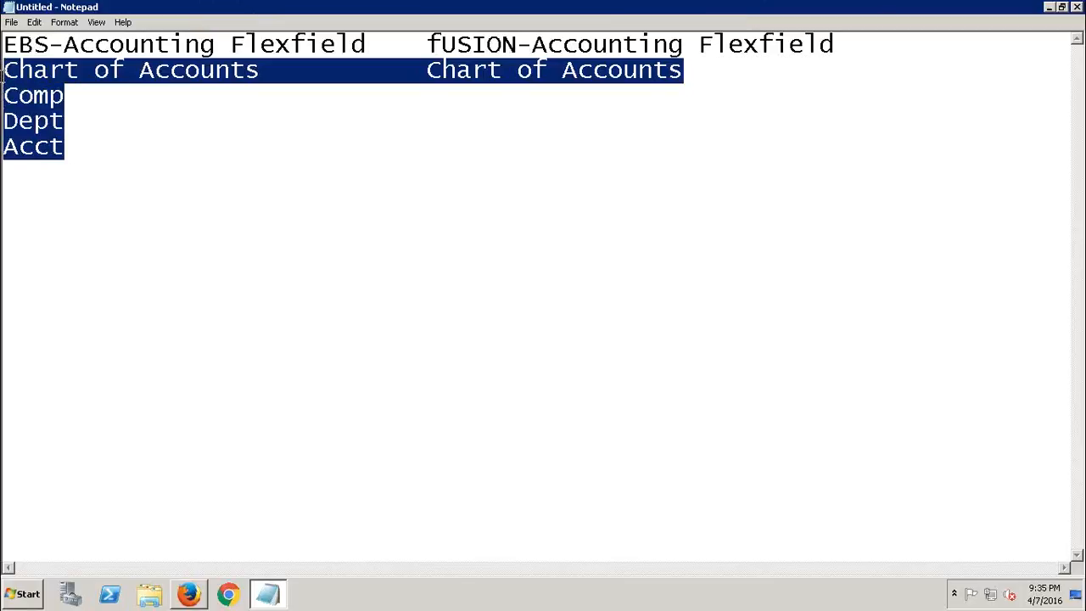
click(66, 127)
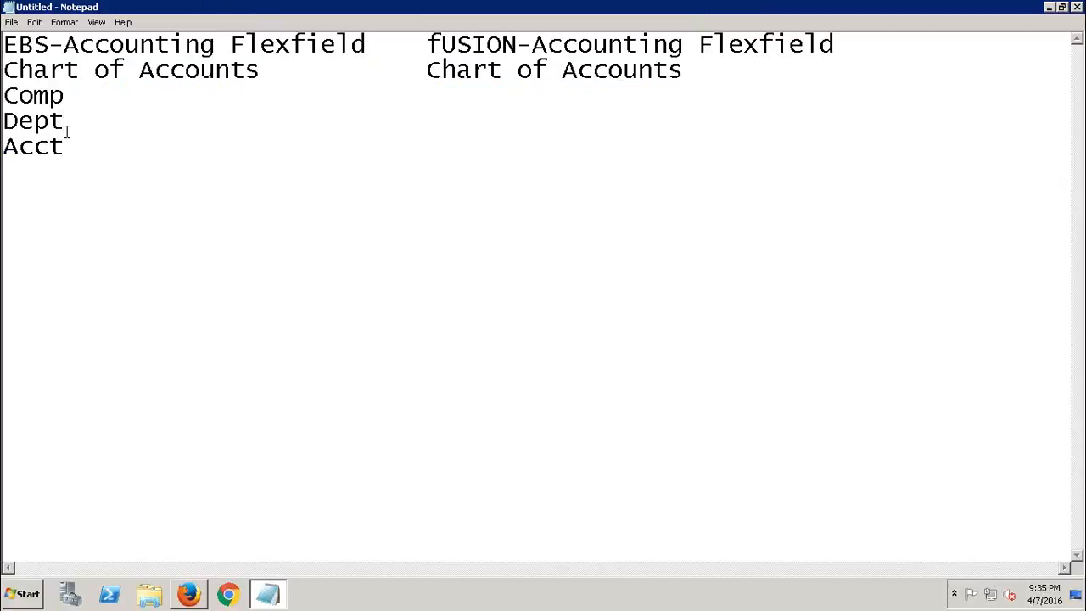
Add "Comp" to the second column on the Comp line, aligned under the Fusion Chart of Accounts
click(251, 90)
key(BackSpace)
key(BackSpace)
key(BackSpace)
key(BackSpace)
key(BackSpace)
key(BackSpace)
key(BackSpace)
key(BackSpace)
key(BackSpace)
key(BackSpace)
key(BackSpace)
key(BackSpace)
key(BackSpace)
key(BackSpace)
key(BackSpace)
key(BackSpace)
key(BackSpace)
text(Comp)
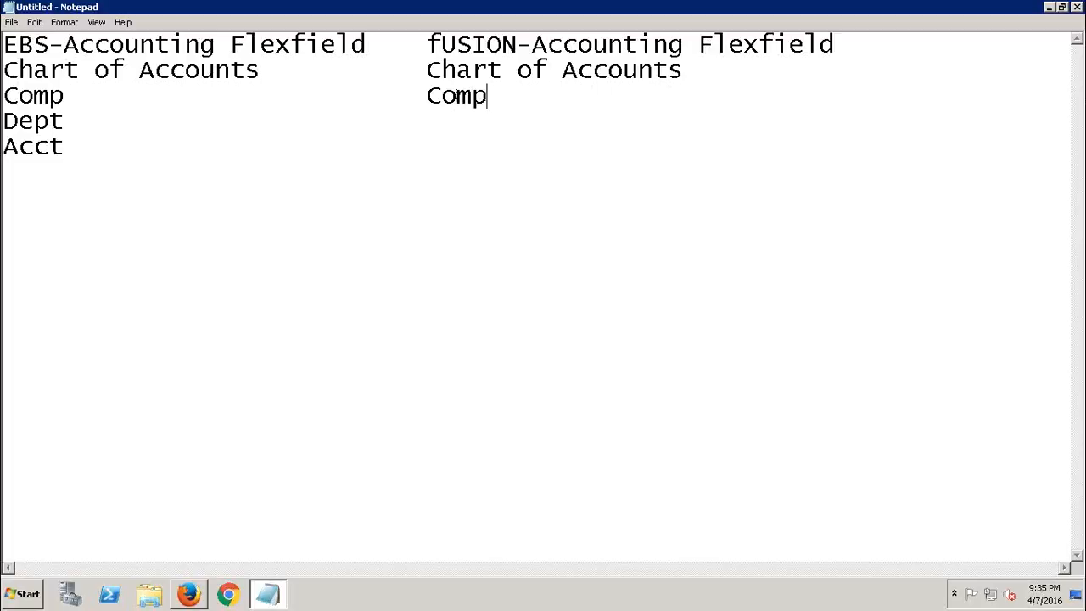
Add "Dept" and "Acct" to the second column on their matching lines, aligned under Comp
click(90, 125)
text(Dept)
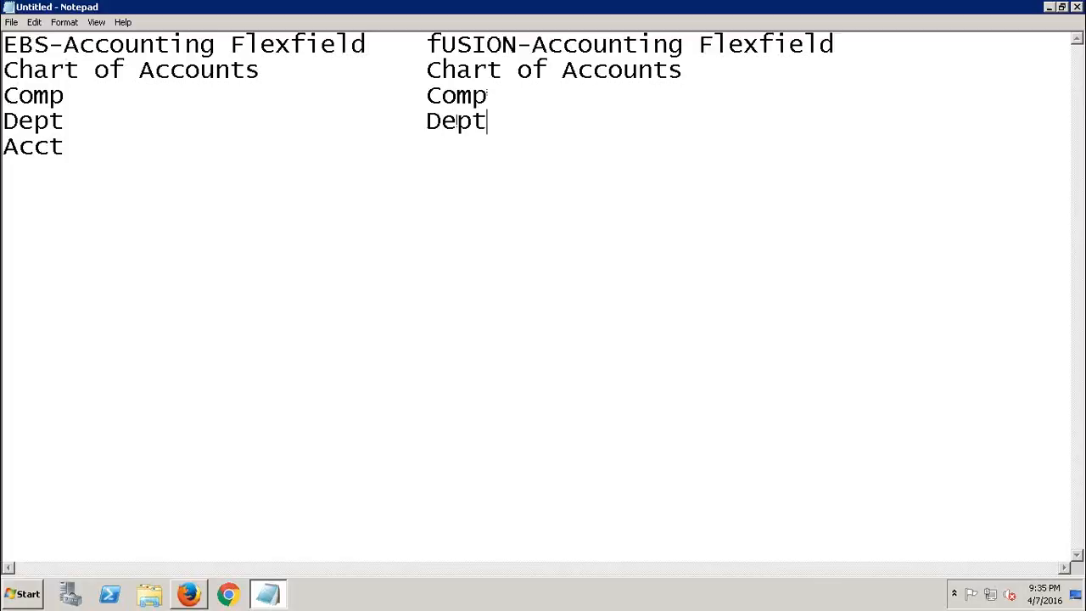
click(94, 147)
click(442, 140)
click(433, 143)
text(Acct)
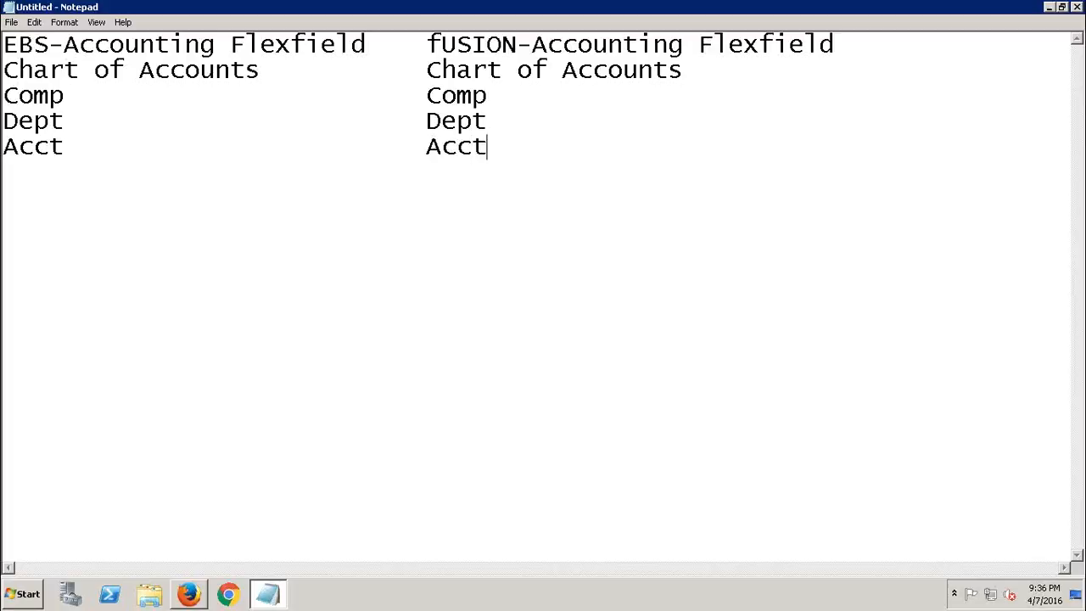
Leave a blank line below Acct and add a new first-column line reading "Chart of Accounts"
key(Return)
key(Return)
text(Chart of Accounts)
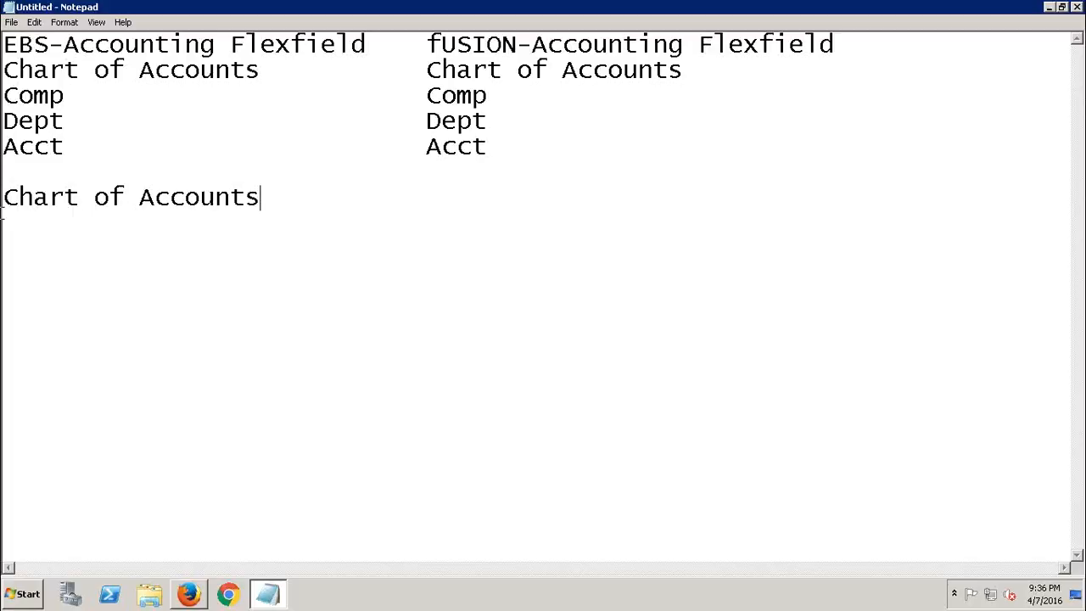
key(ctrl+shift+Left)
key(ctrl+shift+Left)
key(ctrl+shift+Left)
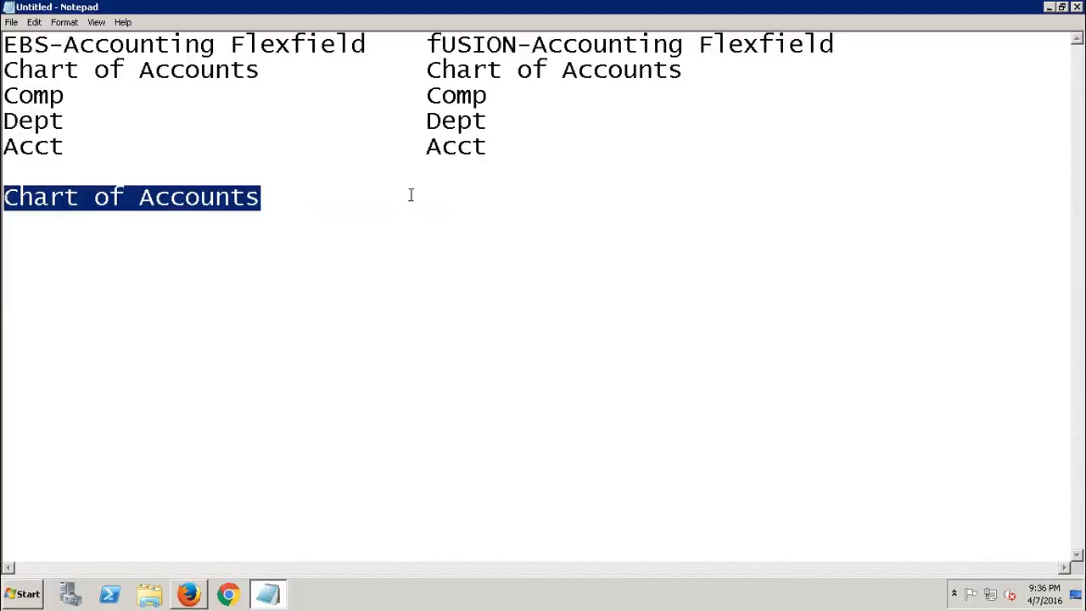
Add "Chat of Account Instance - Com, Dep, ACC" to the second column of the new Chart of Accounts line
double_click(301, 200)
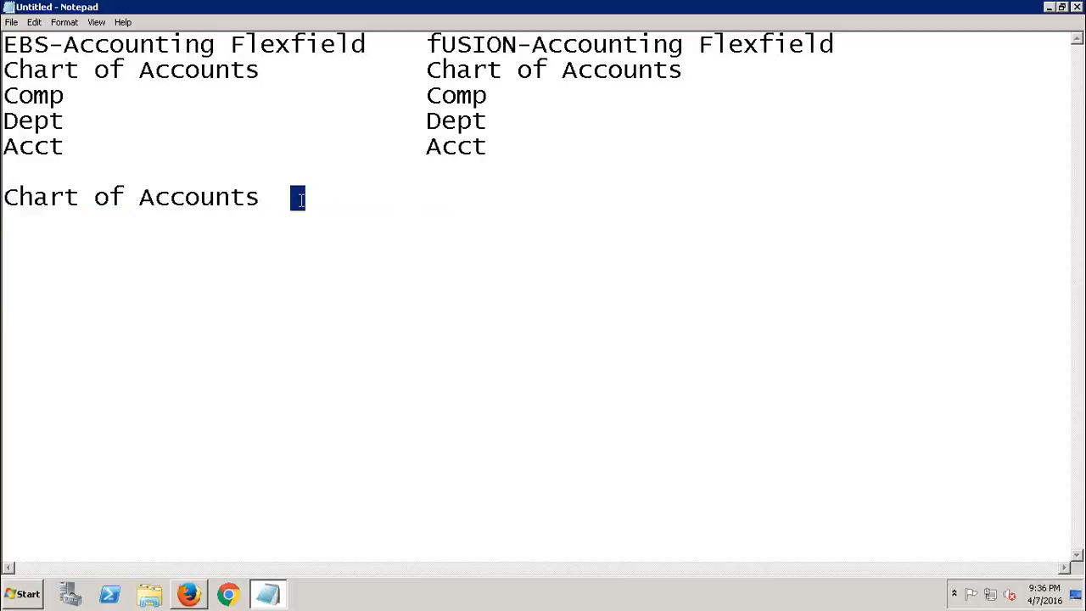
click(301, 200)
key(BackSpace)
key(BackSpace)
key(BackSpace)
text(Chat of)
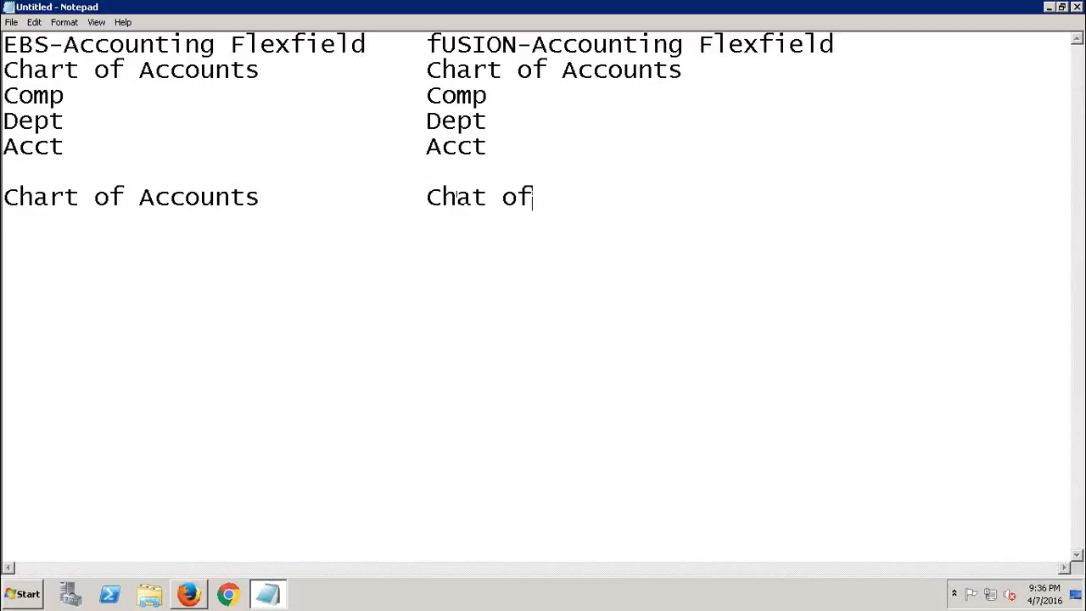
text( Account )
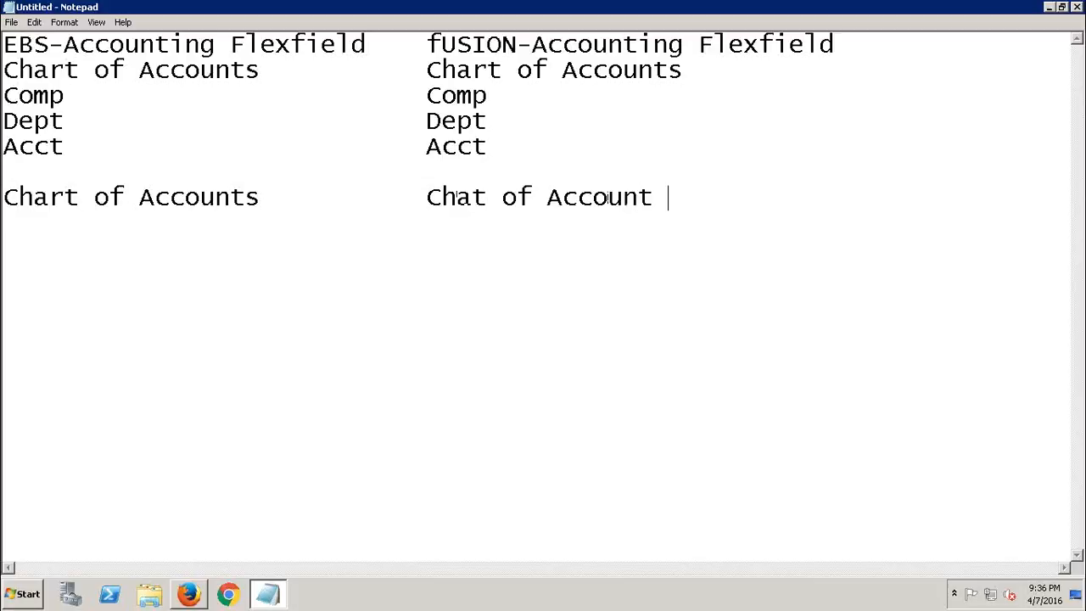
text(Instance)
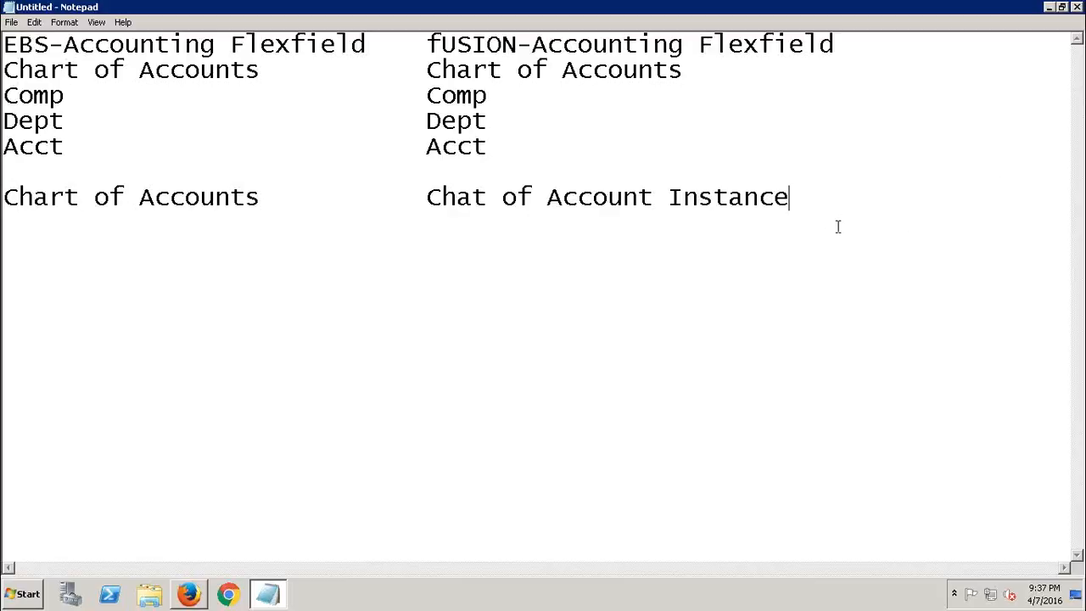
text(- Com, Dep)
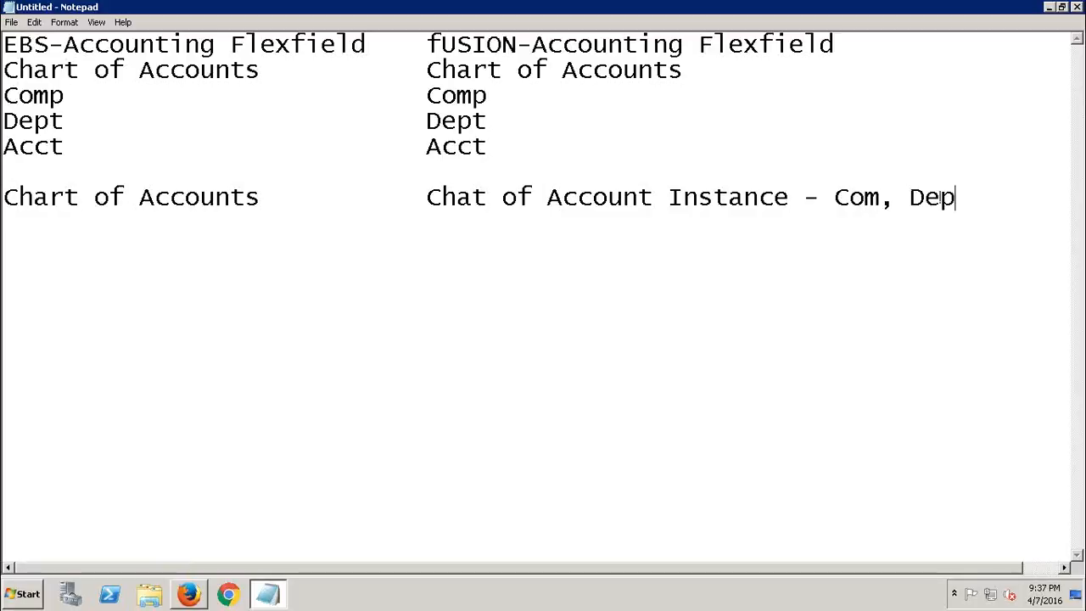
text(, ACC)
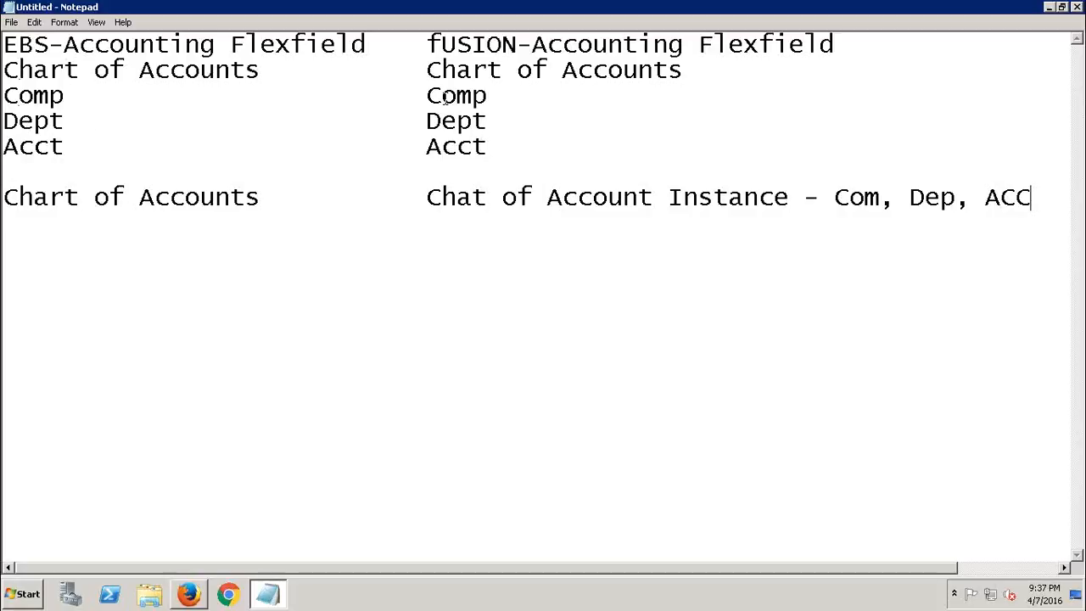
Remove Dep from the segment list after Chat of Account Instance so it reads "Com, ACC"
click(426, 198)
drag(555, 191, 789, 198)
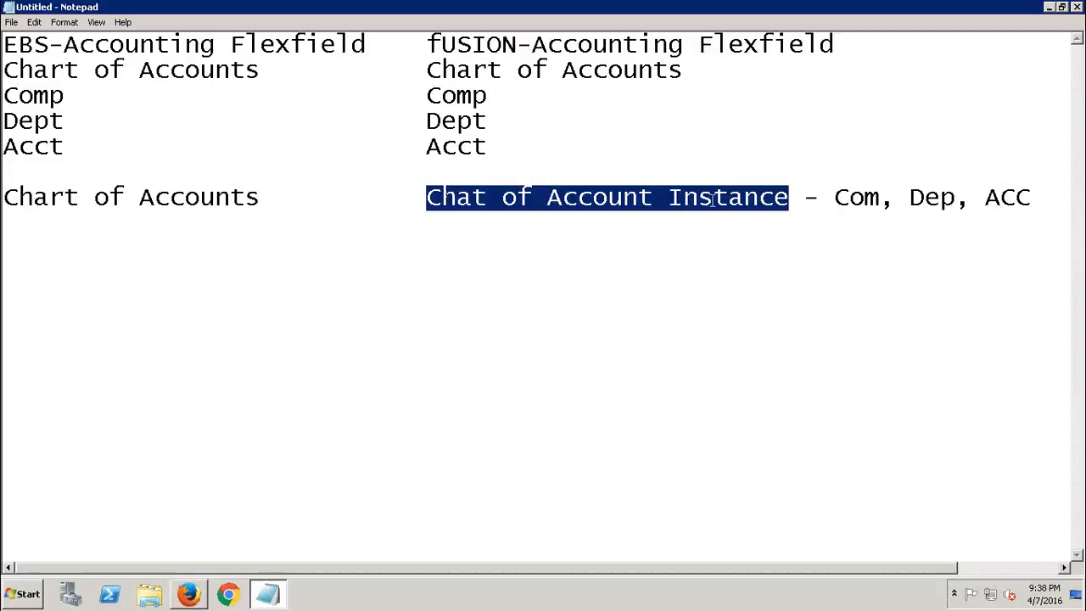
click(961, 198)
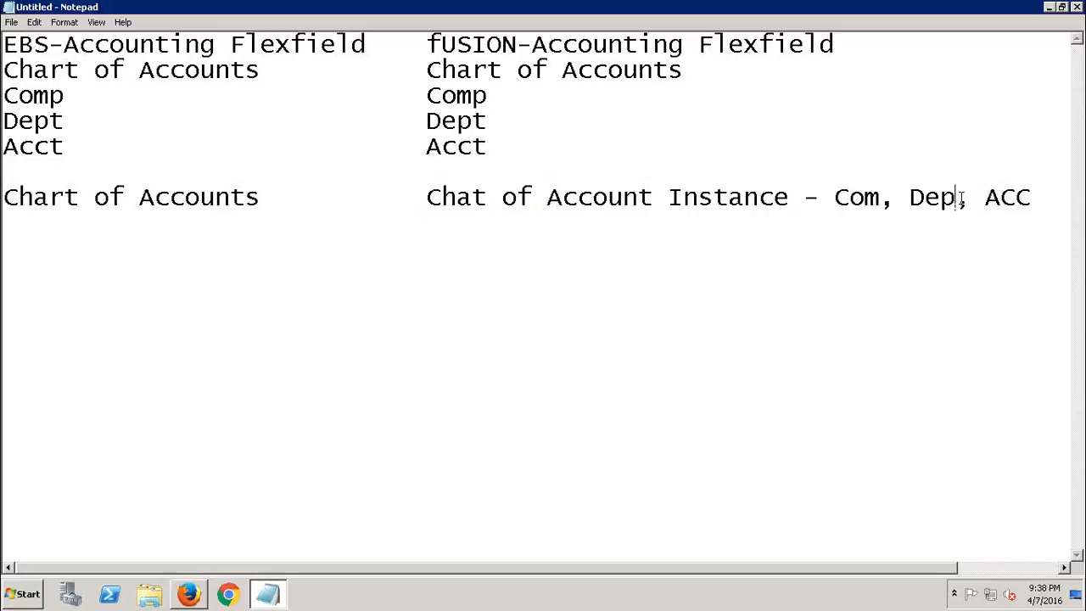
key(BackSpace)
key(BackSpace)
key(BackSpace)
key(BackSpace)
key(BackSpace)
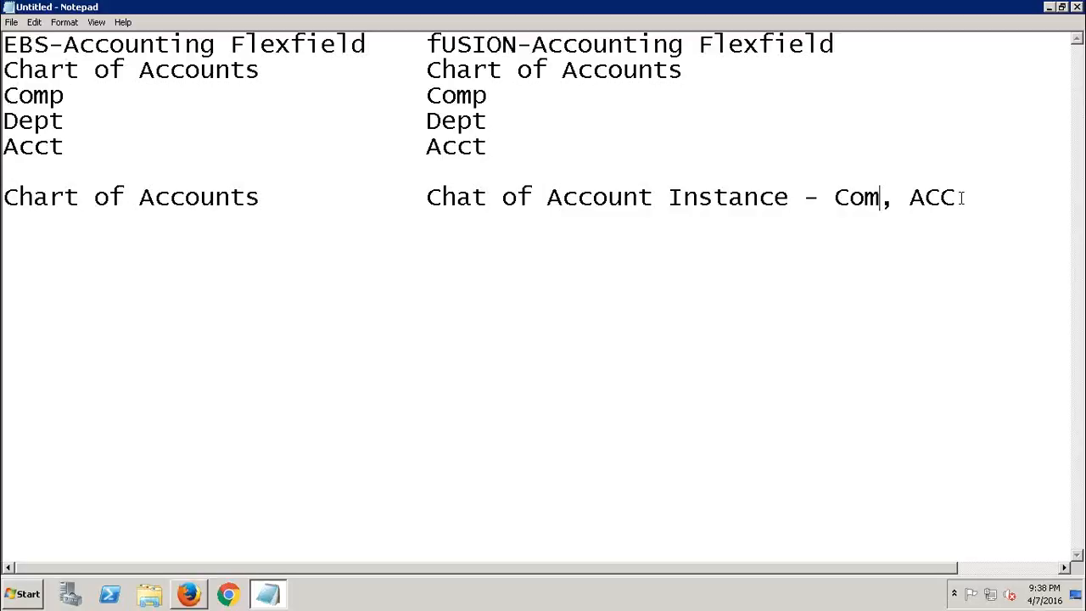
key(End)
mouse_move(187, 597)
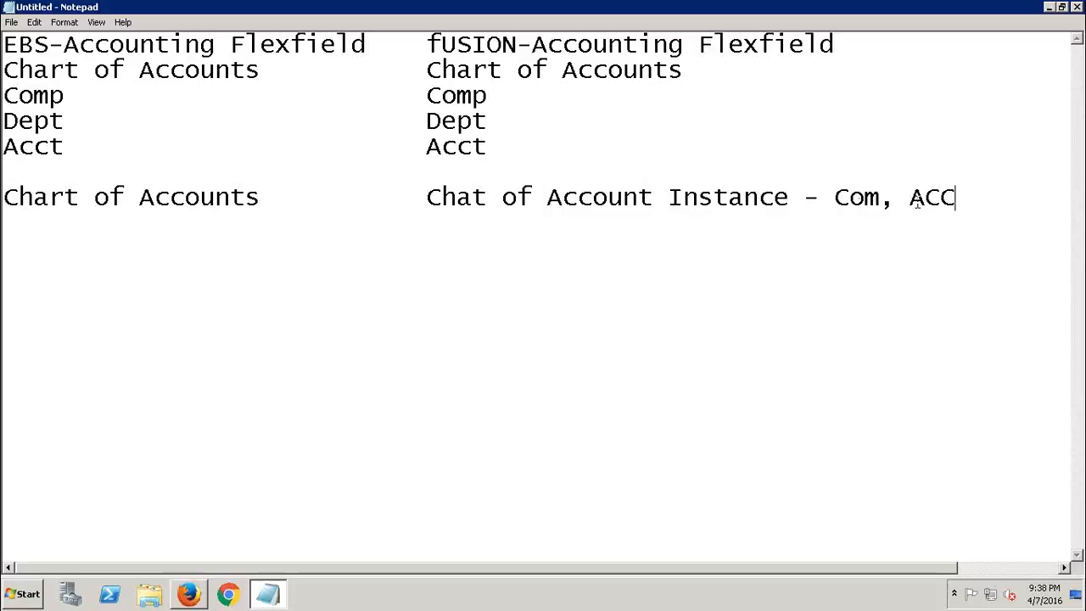
click(485, 145)
drag(485, 146, 427, 100)
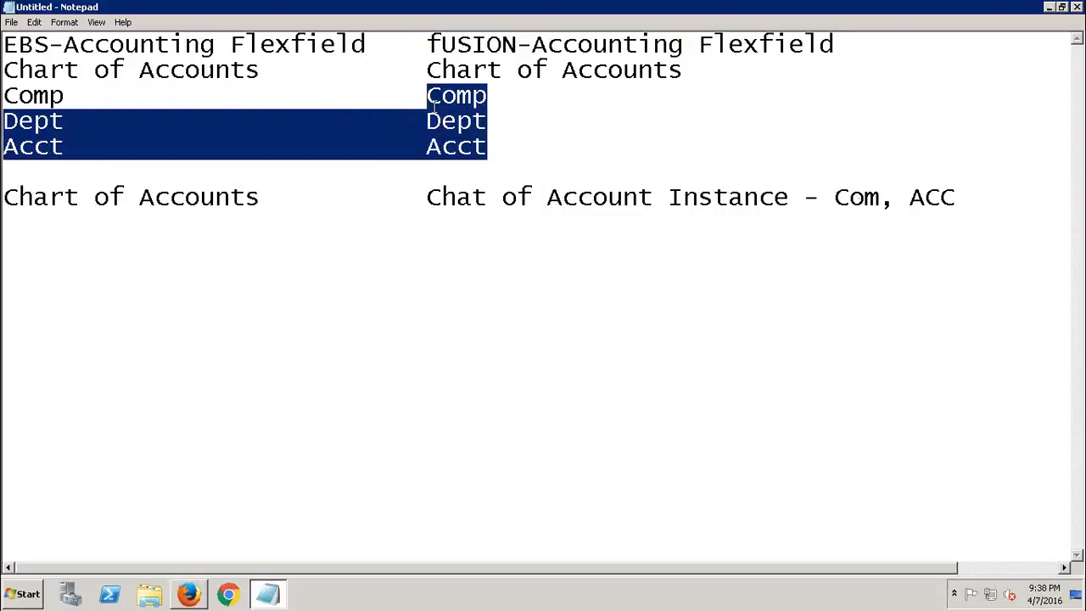
click(502, 102)
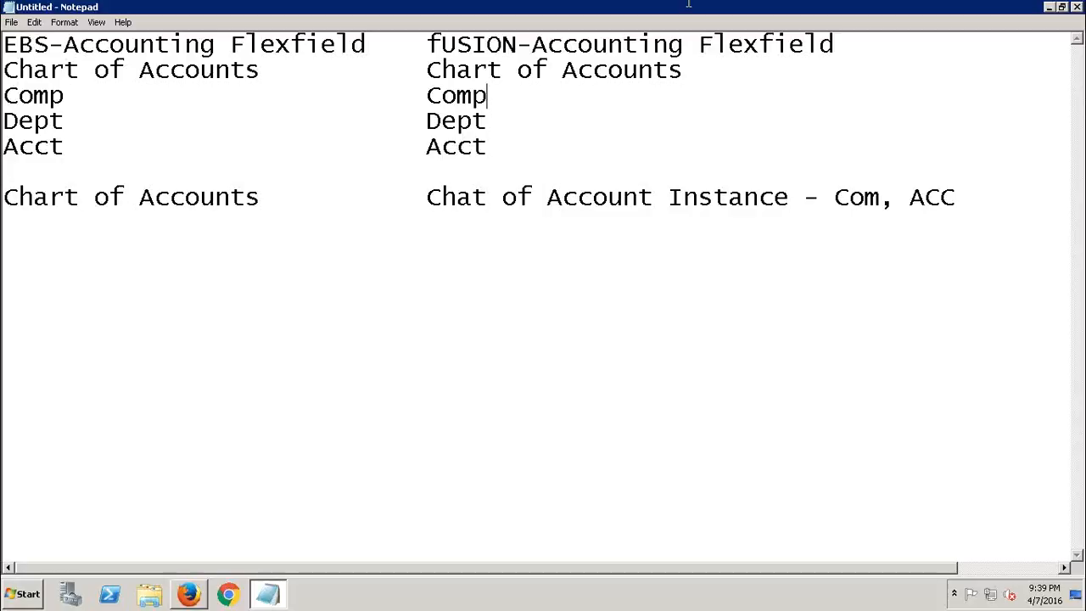
Switch to Oracle Setup and Maintenance in Firefox and open the TCS Implementation Project
click(1049, 7)
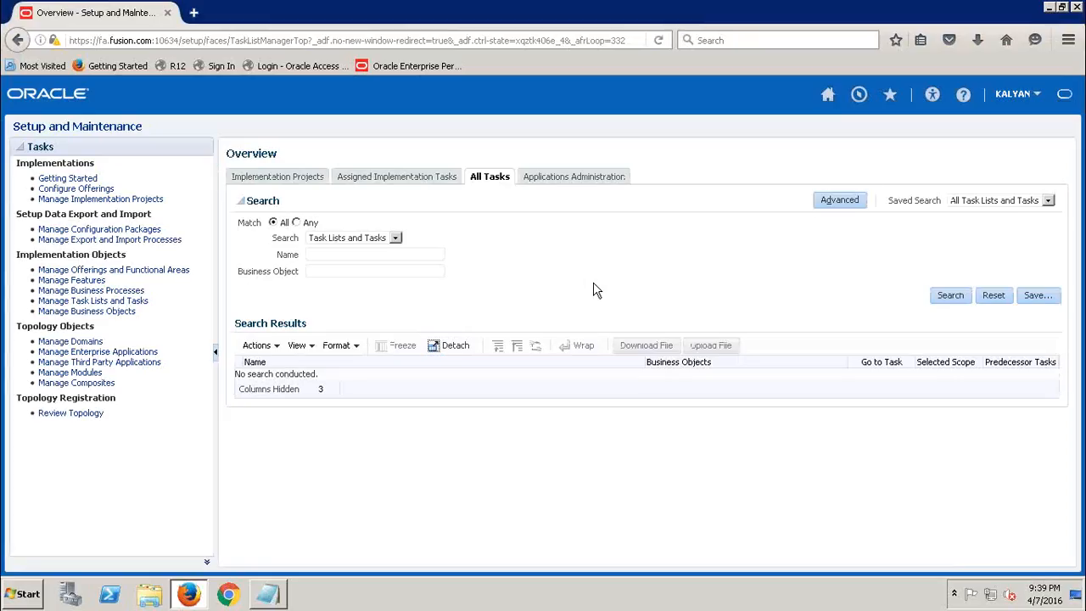
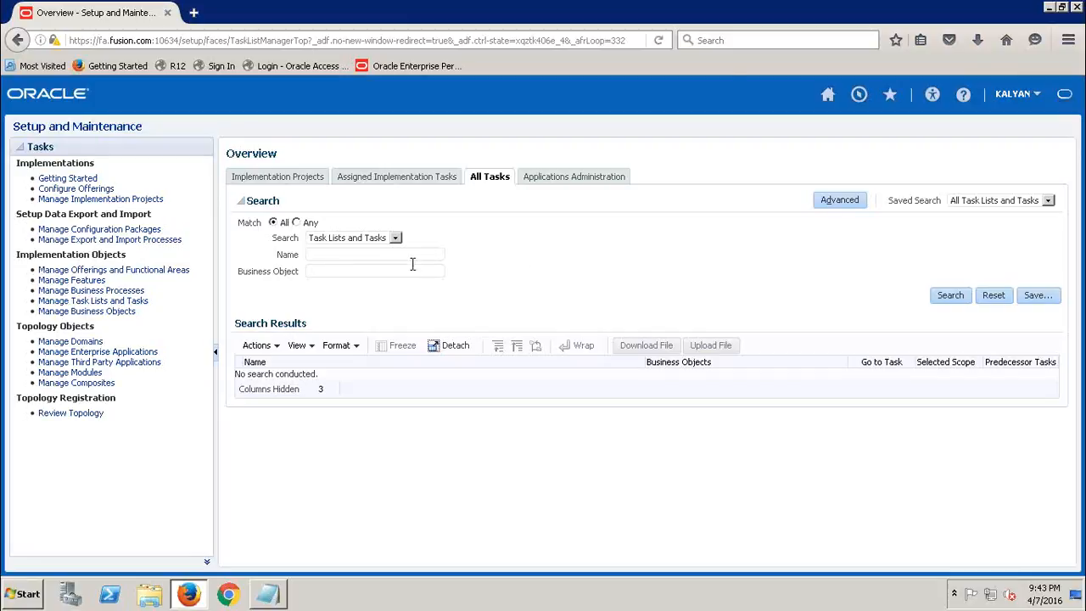
drag(413, 264, 1026, 17)
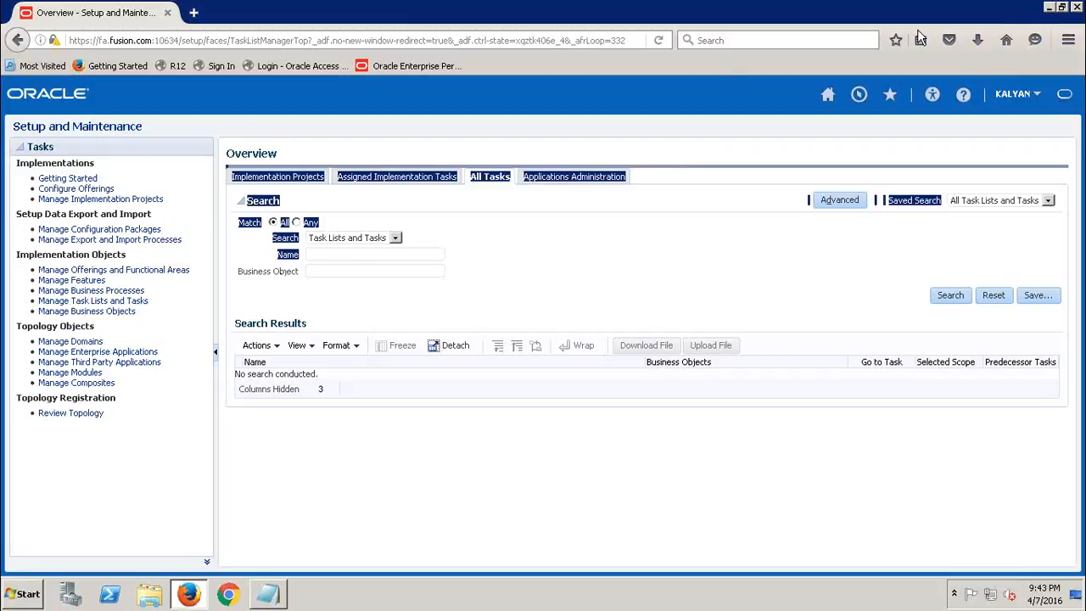
click(519, 109)
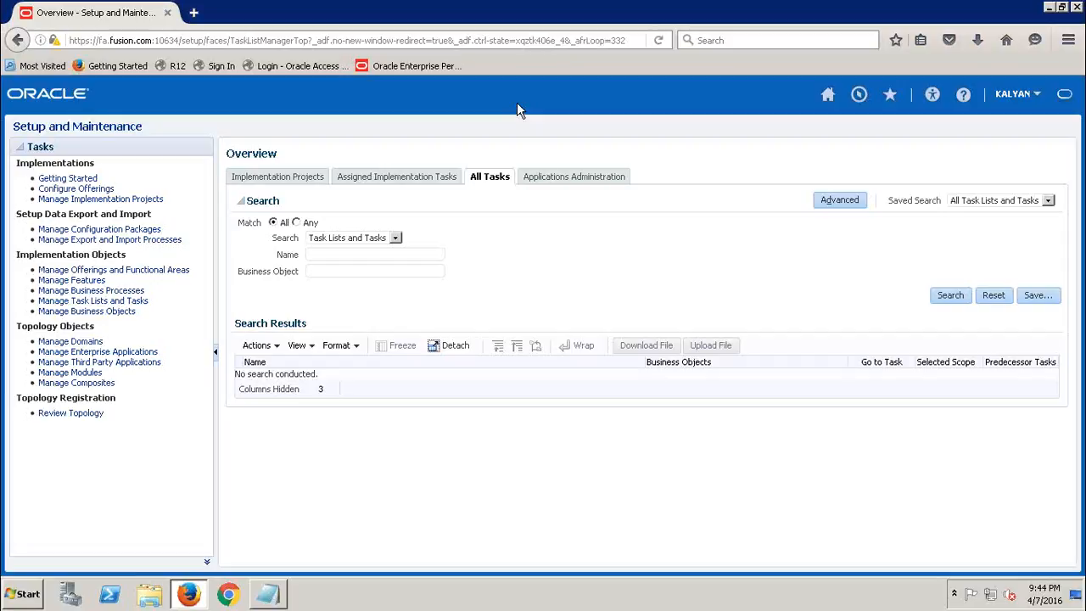
click(374, 270)
click(265, 179)
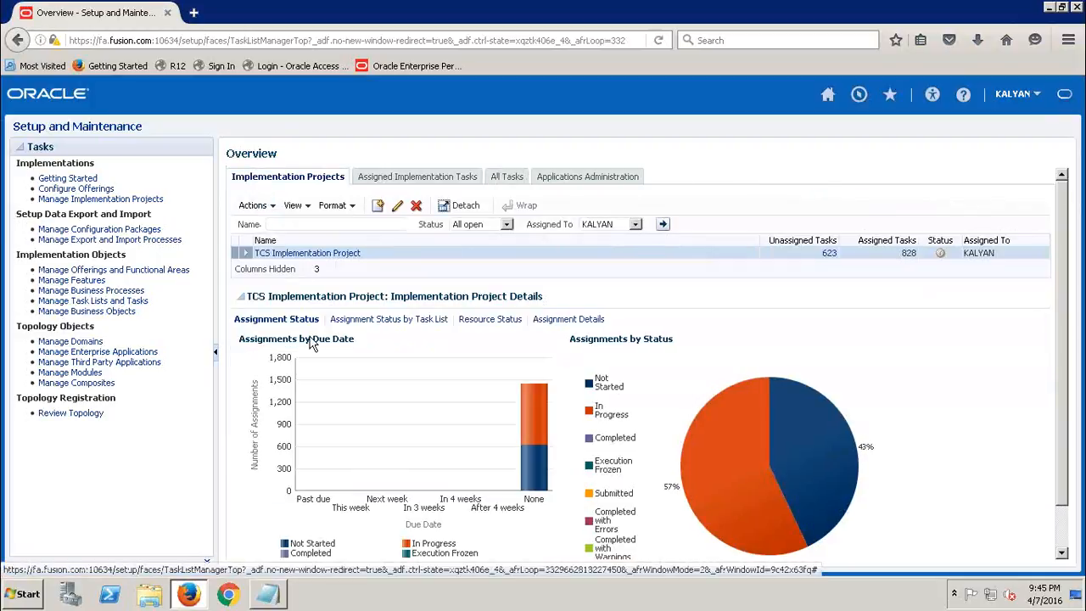
click(316, 252)
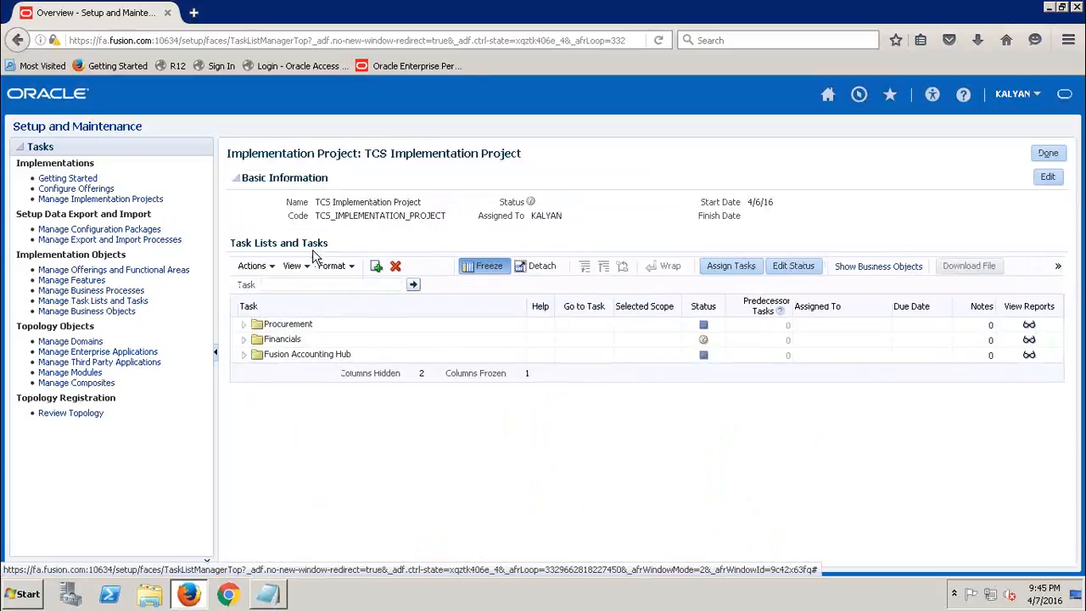
Expand the Financials task list in the TCS Implementation Project
click(266, 343)
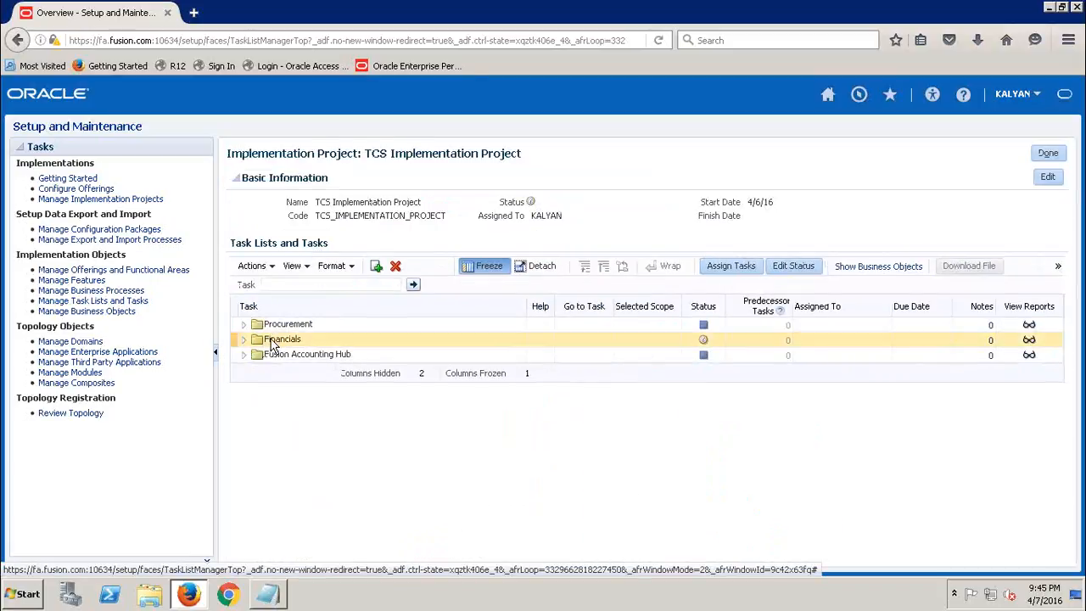
click(271, 343)
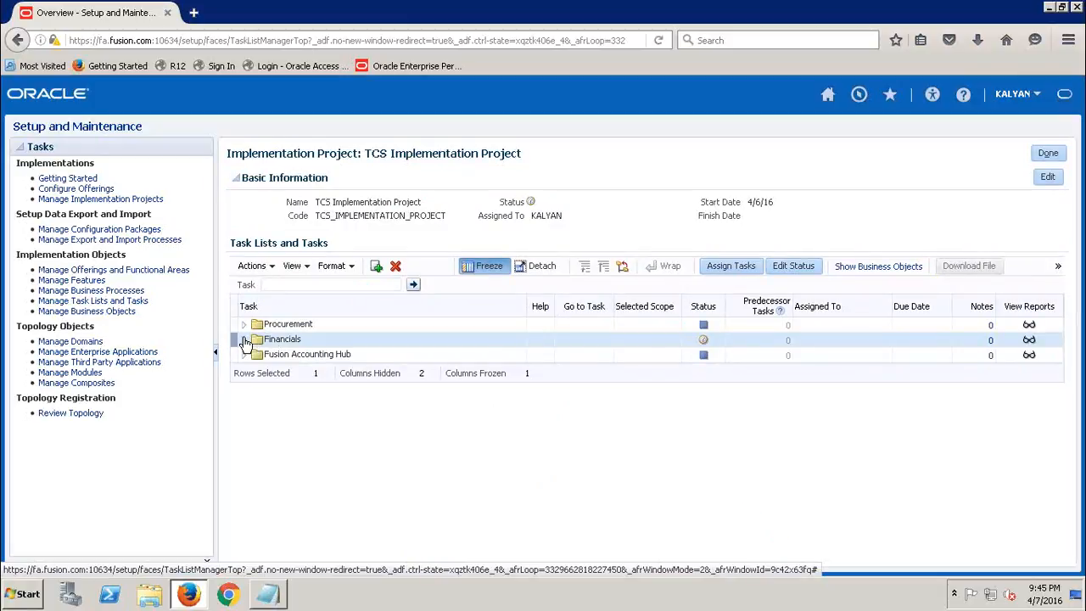
click(244, 341)
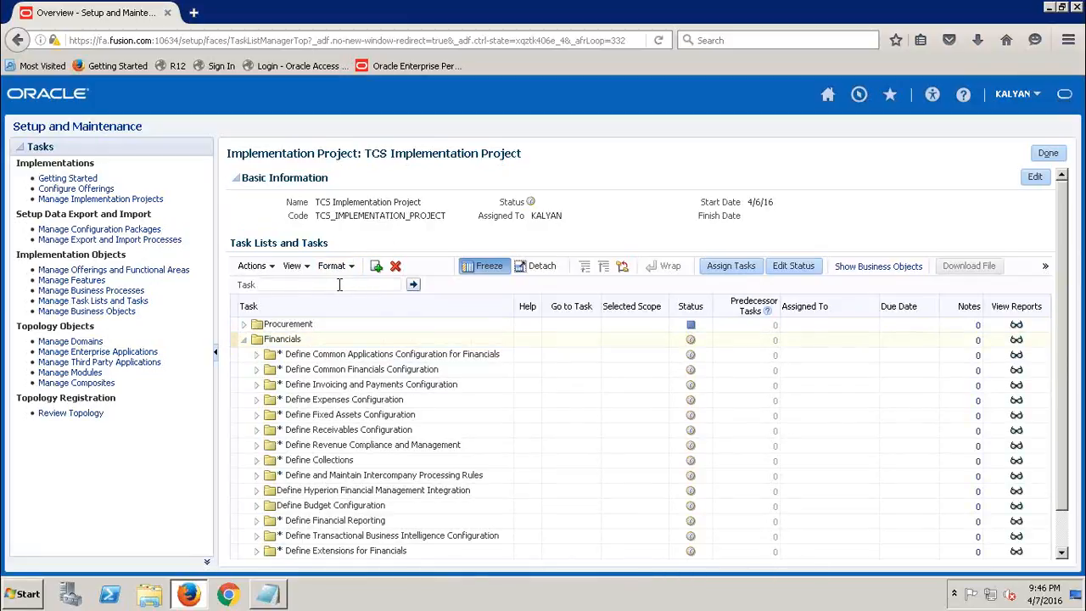
Search the project's tasks for "Chart%Value%Set%"
text(c)
text(Chart)
text(%)
text(Value)
text(%Set)
text(%)
click(413, 289)
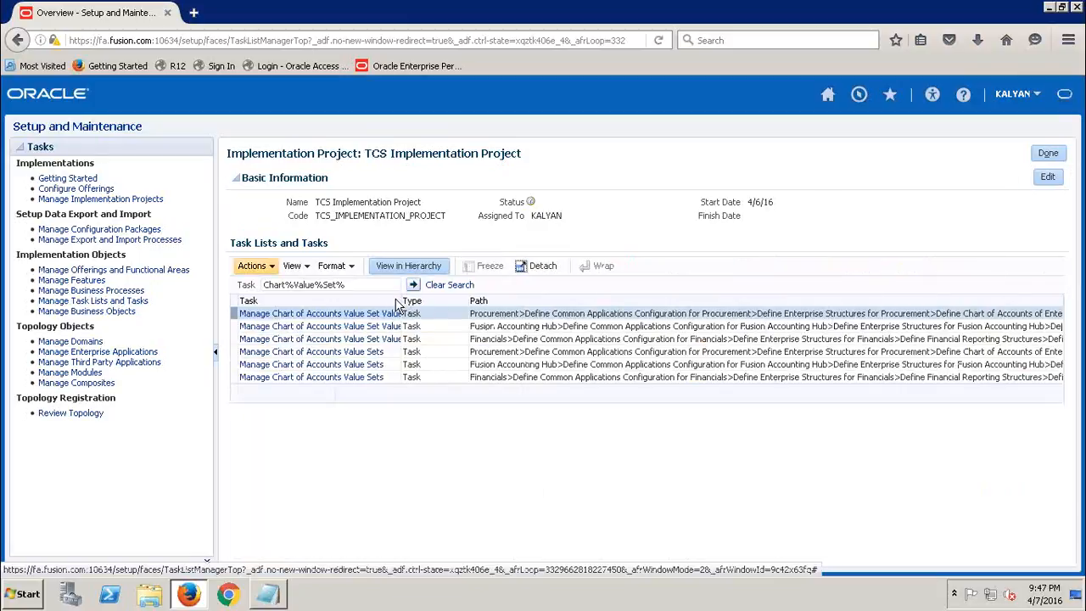
Widen the Task column and open the Manage Chart of Accounts Value Set Values task from the Financials path
drag(406, 300, 608, 331)
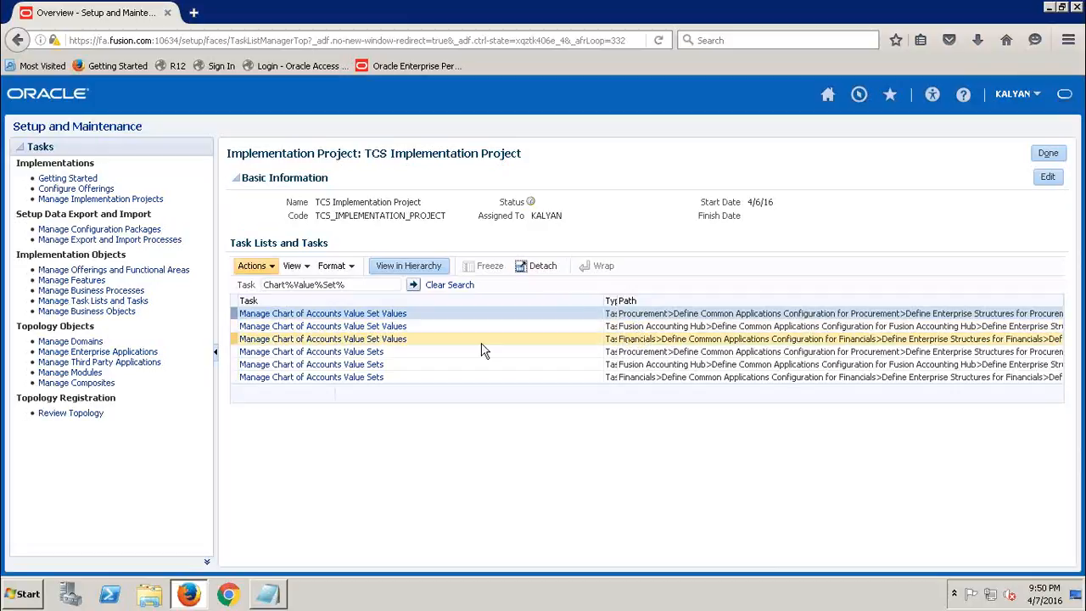
click(364, 340)
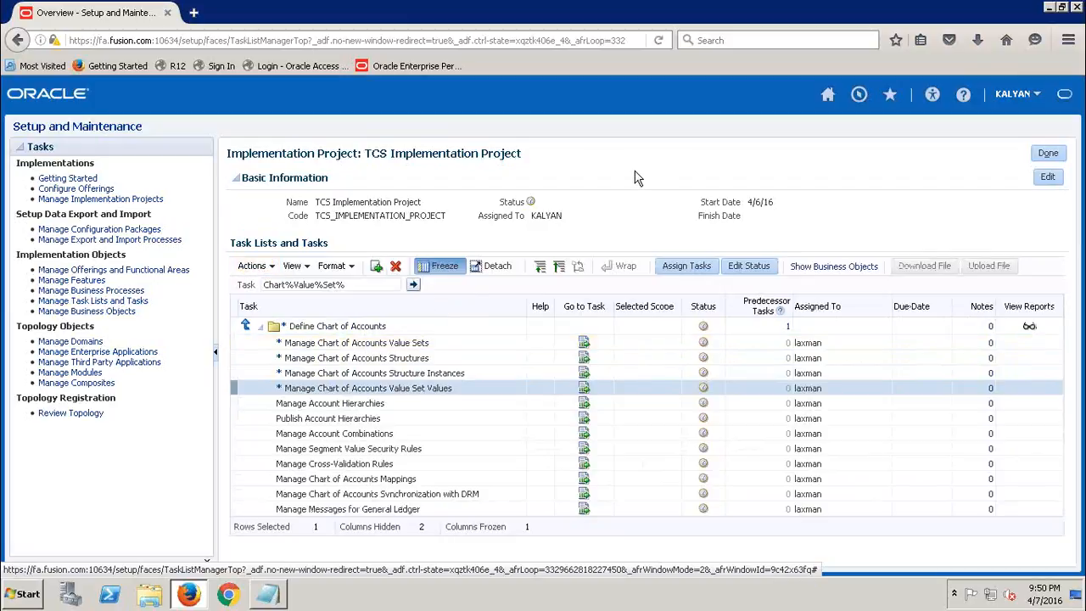
click(585, 388)
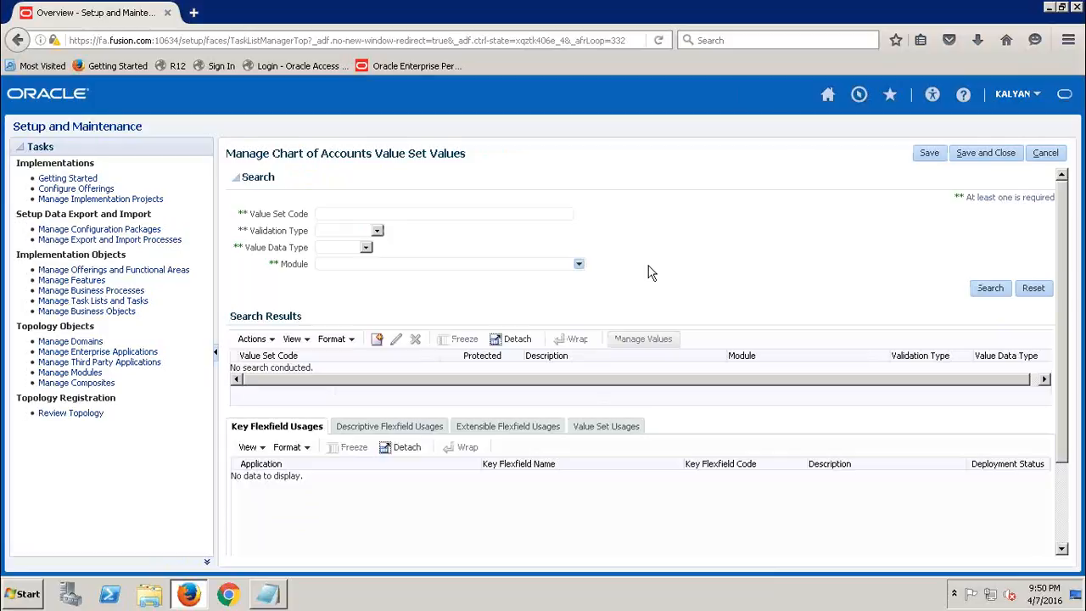
Search the chart of accounts value sets for the value set code TCS
right_click(522, 214)
click(522, 214)
click(521, 213)
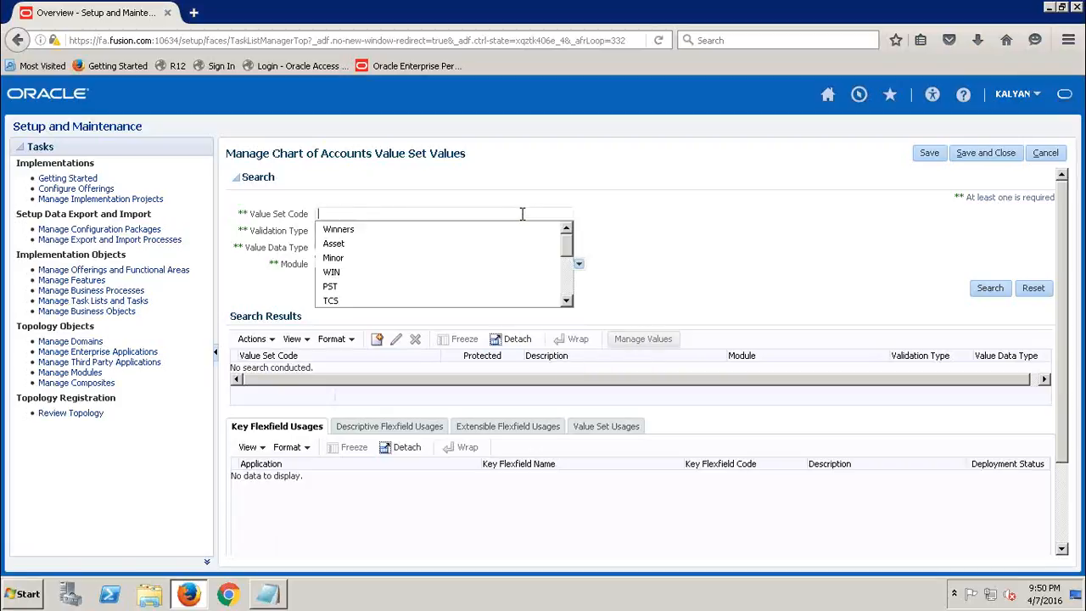
click(580, 186)
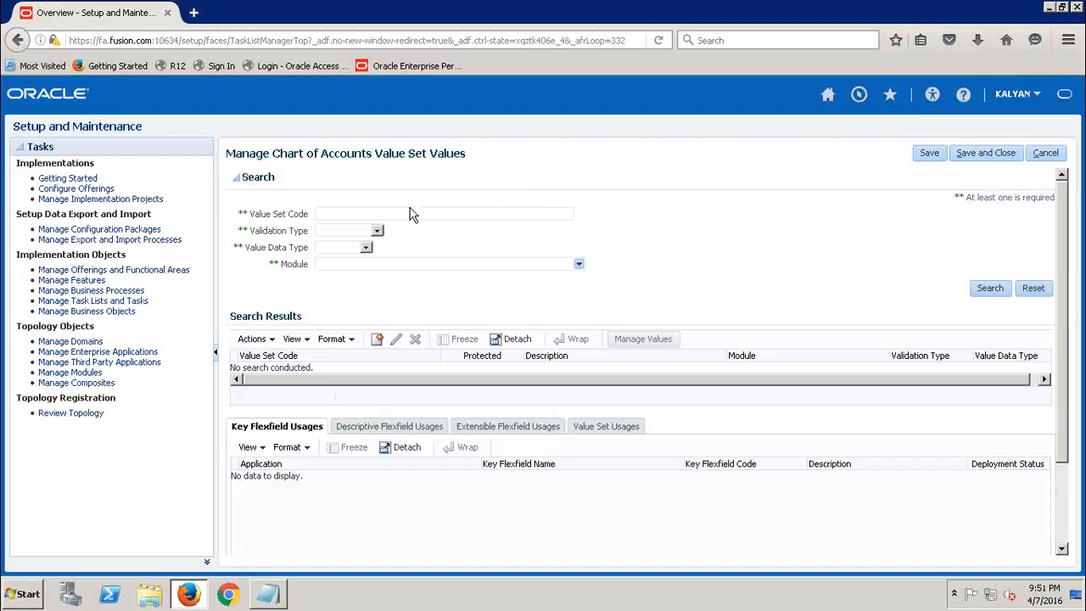
click(323, 214)
text(tc)
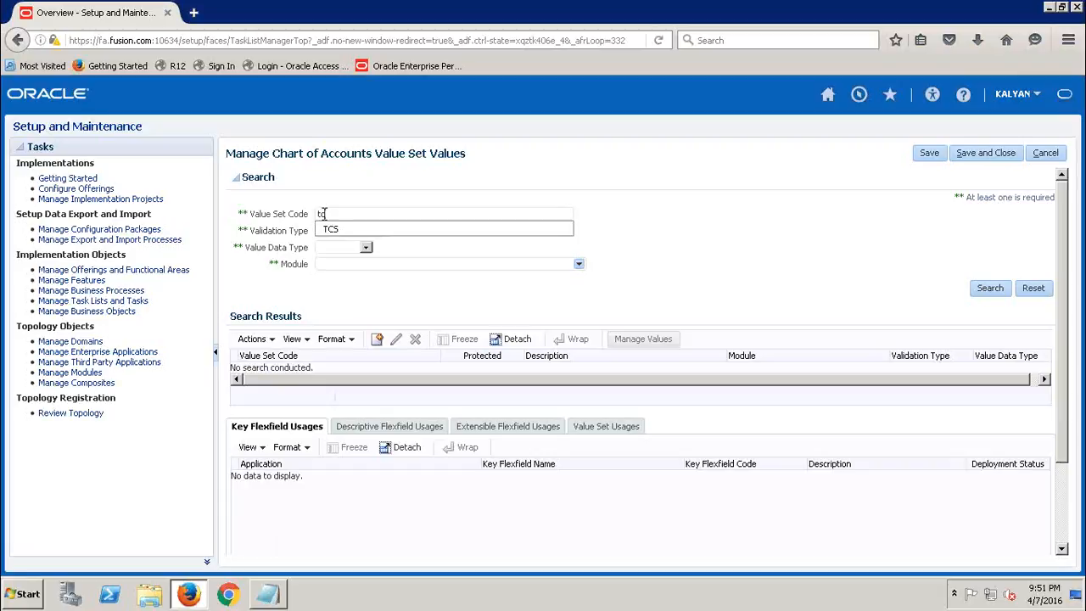
click(330, 231)
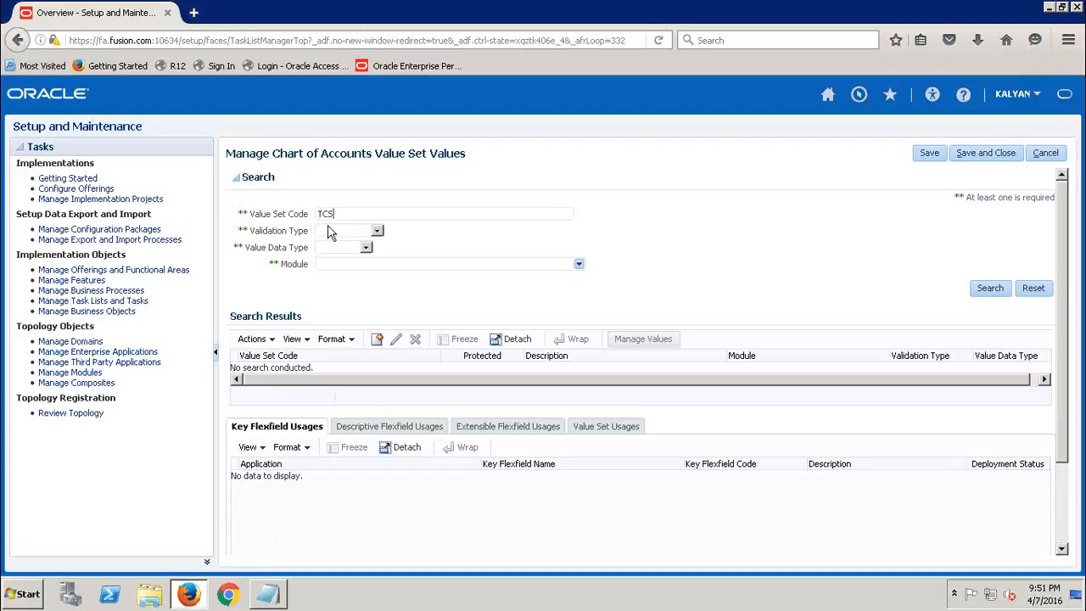
click(522, 219)
click(606, 241)
click(993, 289)
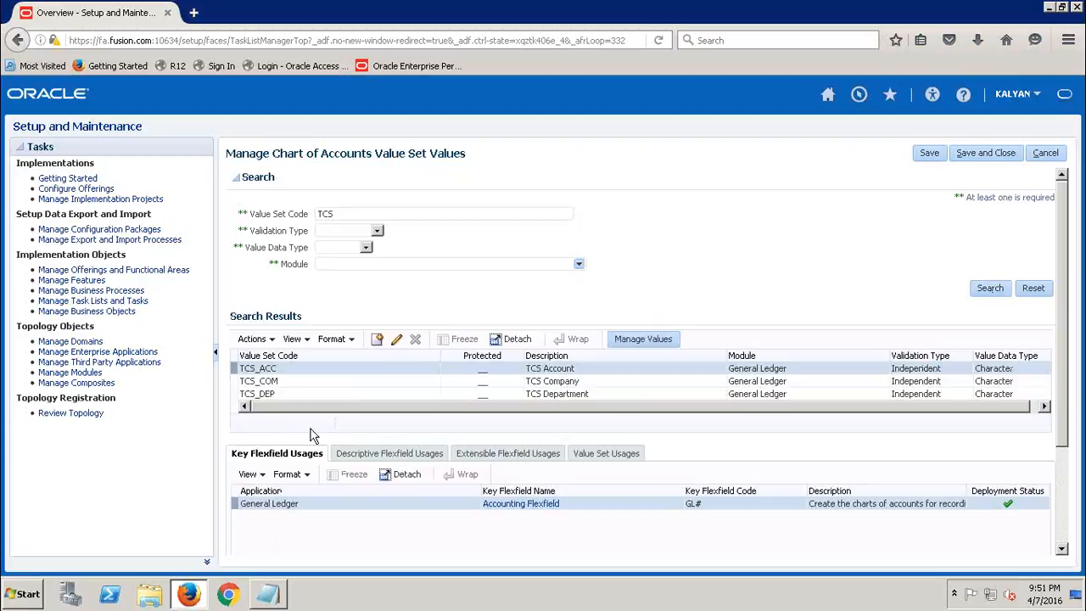
Open the values of the TCS_COM value set and start a new value with code 1000
click(237, 386)
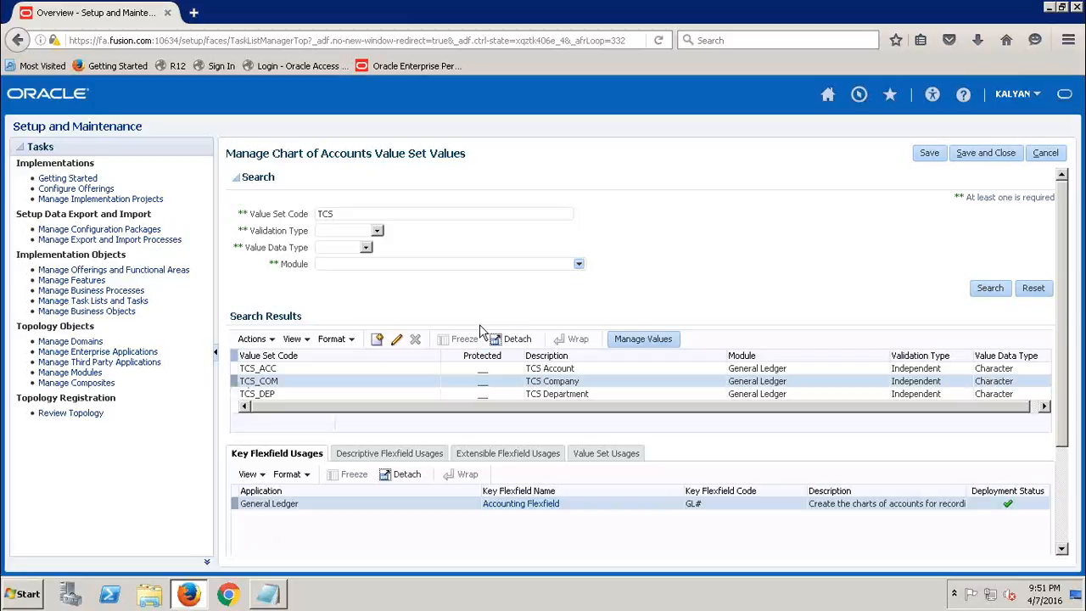
click(644, 338)
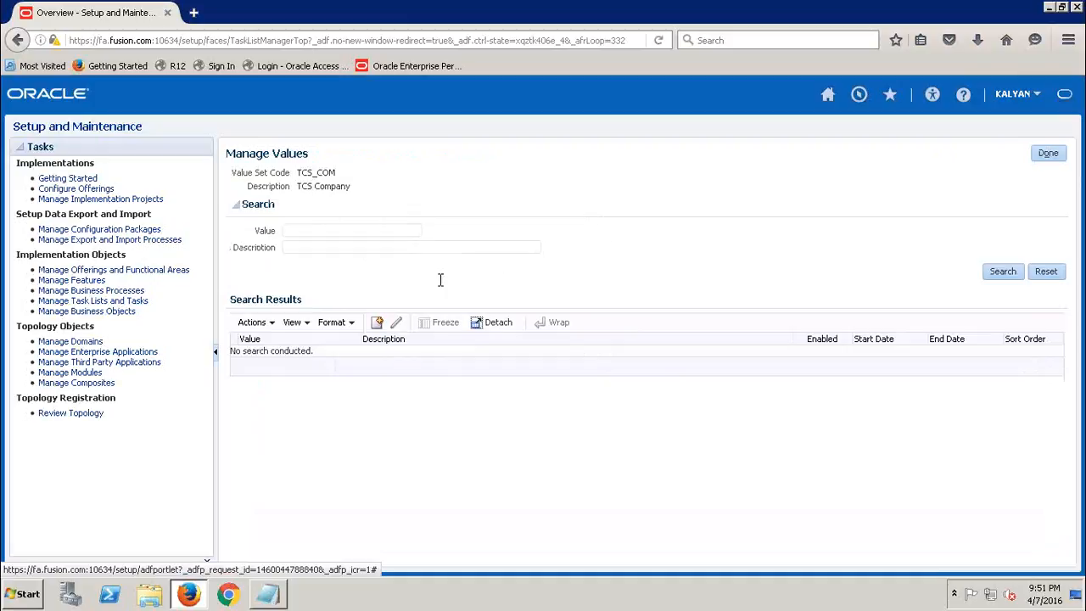
click(379, 324)
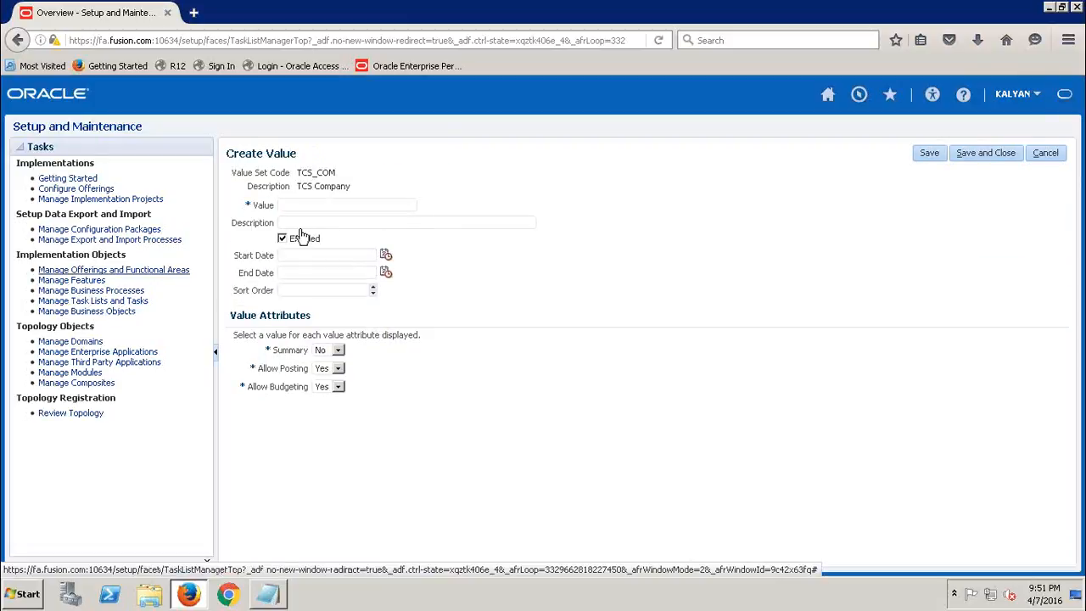
click(334, 207)
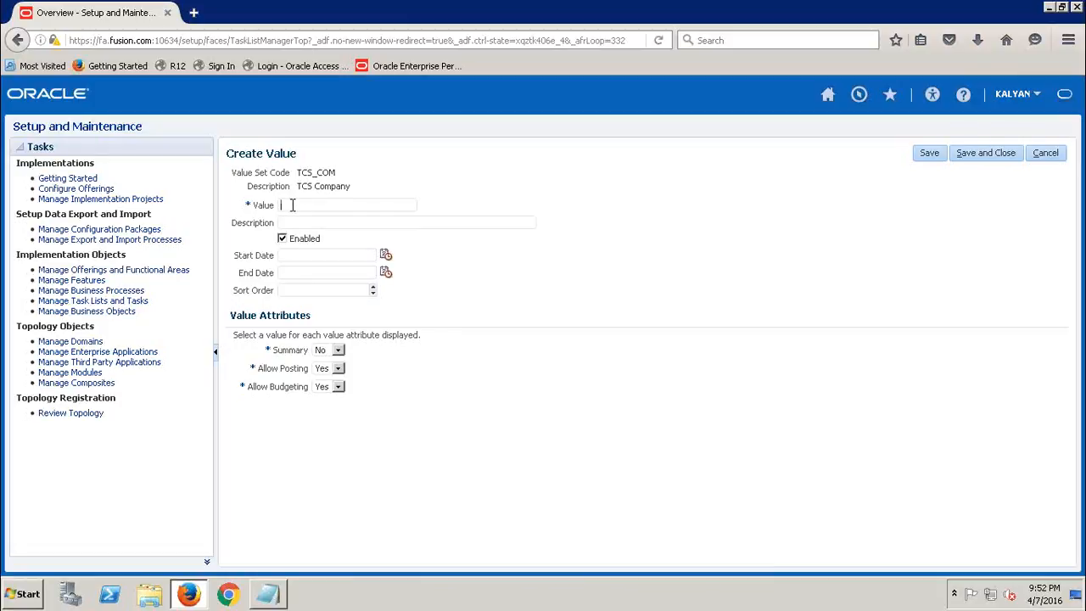
text(1)
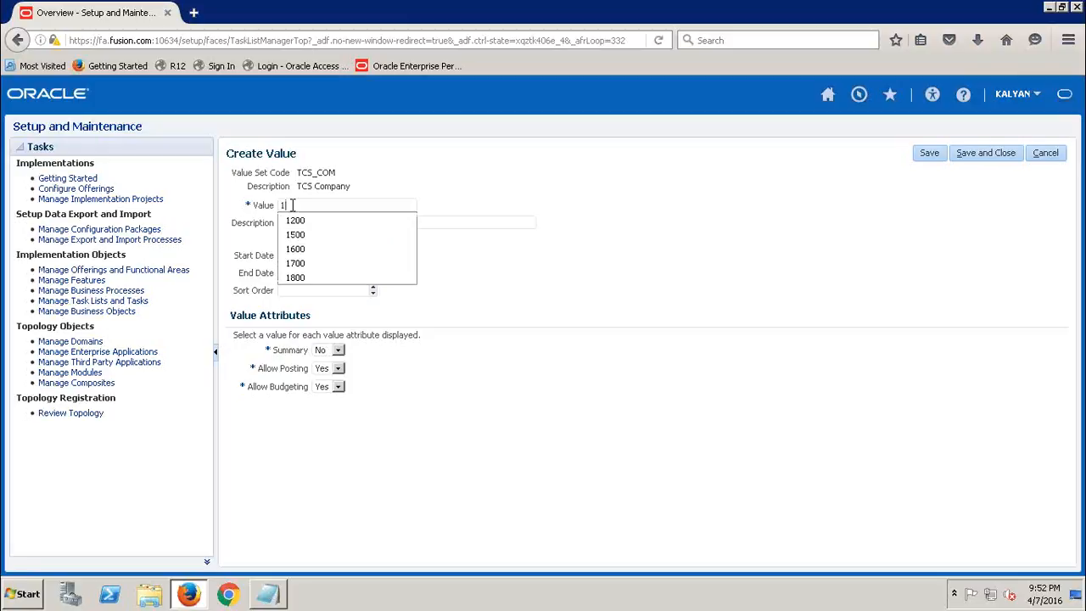
text(000)
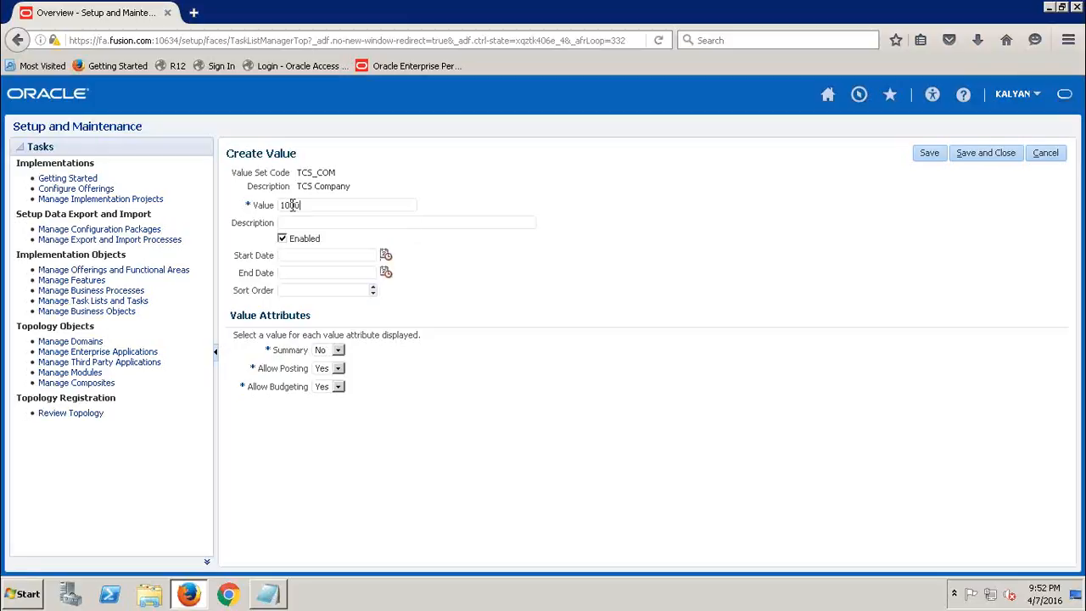
Describe the new company value as "TCS - Consulting", then save and close it
click(298, 222)
text(T)
text(CS)
text(s)
text(Consu)
text(lting)
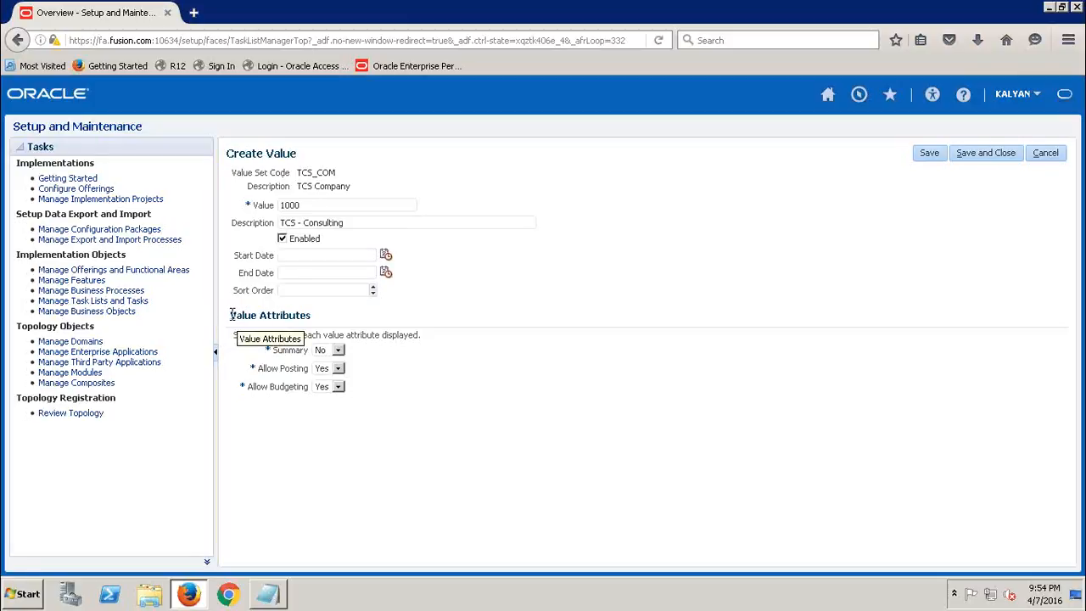
drag(230, 315, 338, 323)
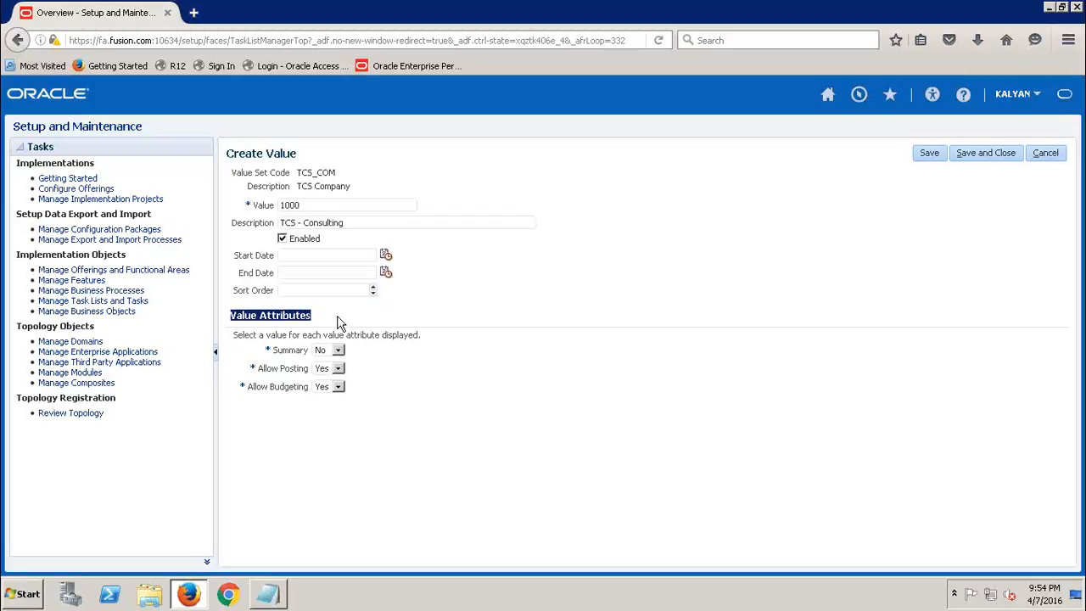
click(338, 322)
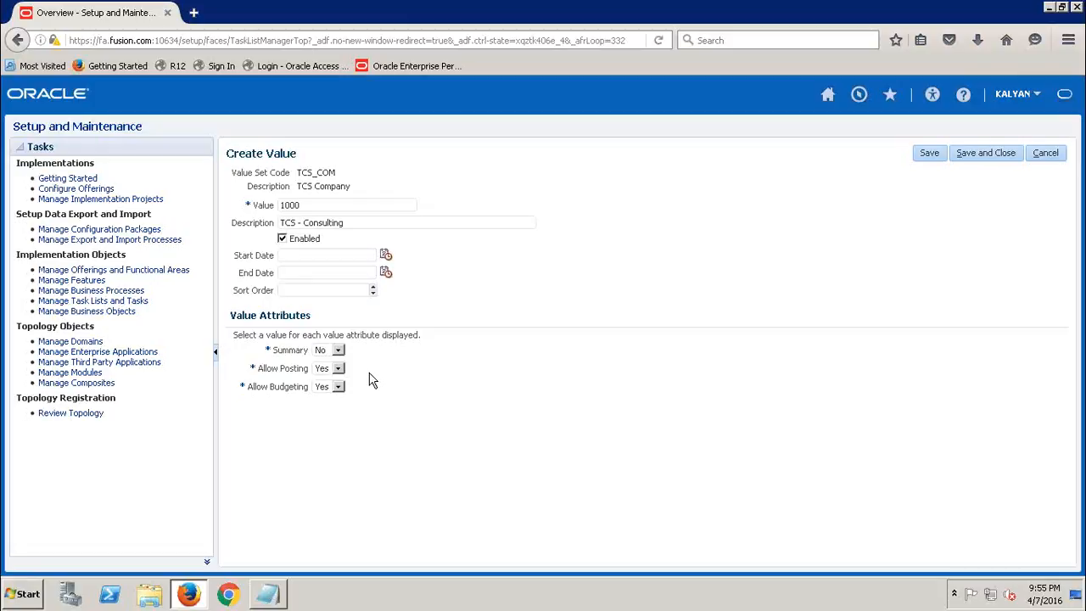
click(923, 40)
click(949, 40)
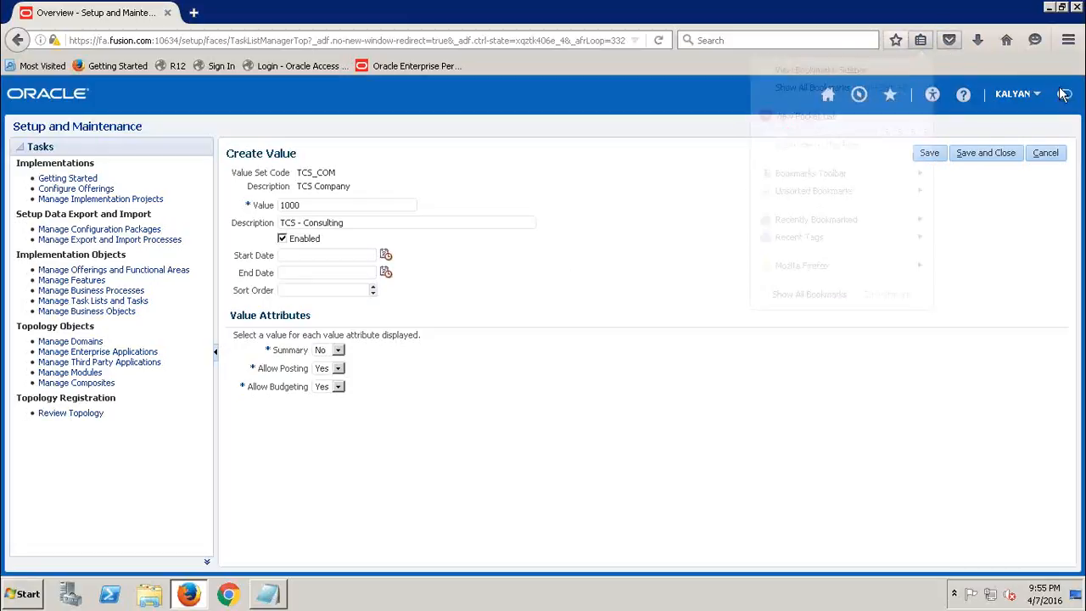
click(987, 160)
click(987, 160)
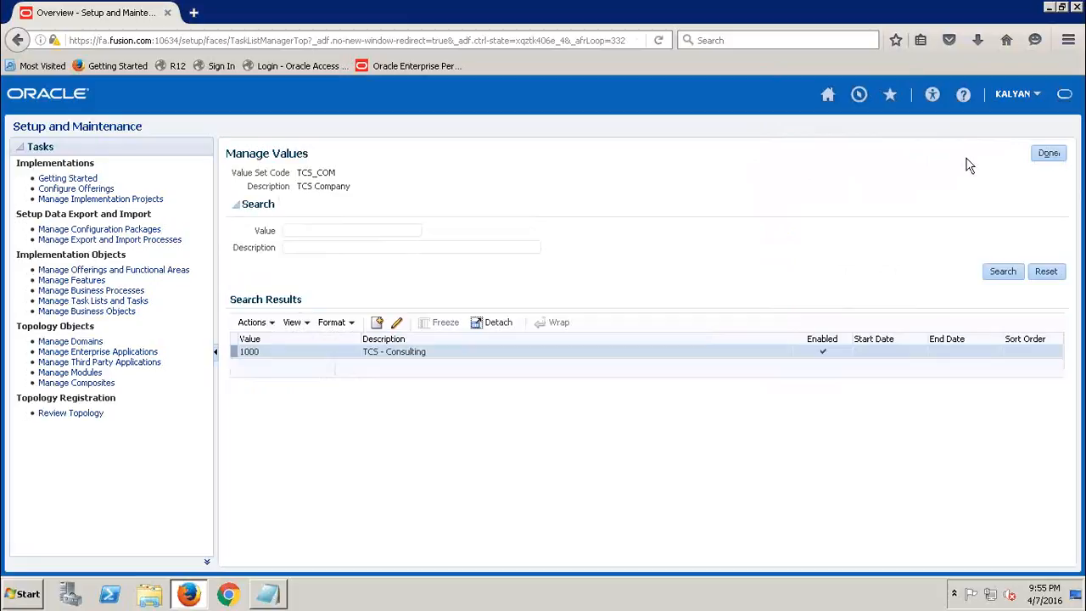
Create company value 2000 with the description "TCS - BPO", then save and close it
click(380, 323)
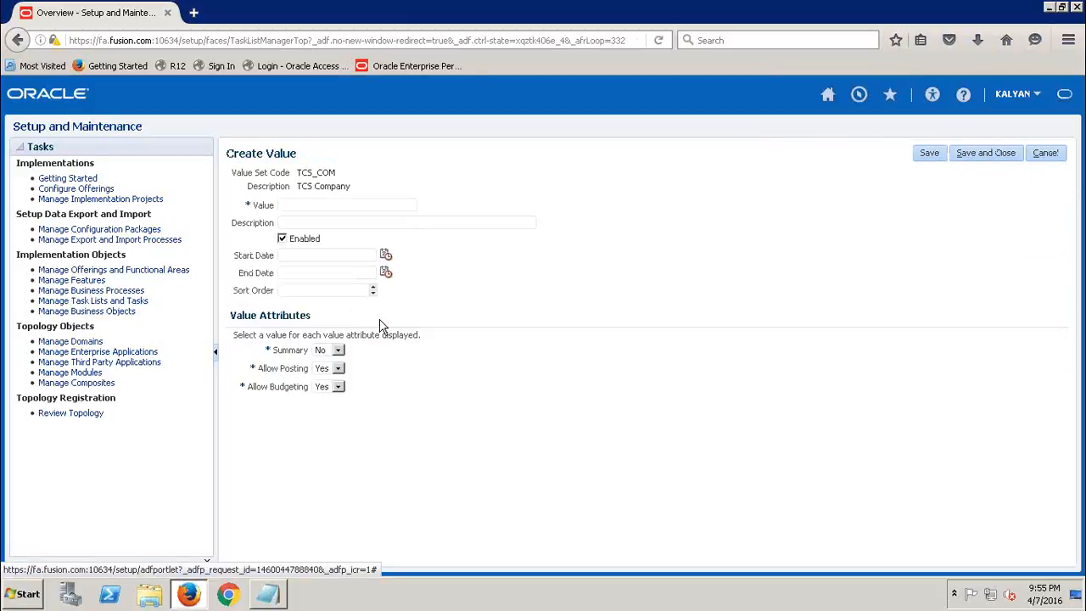
click(337, 205)
text(2000)
text(TCS)
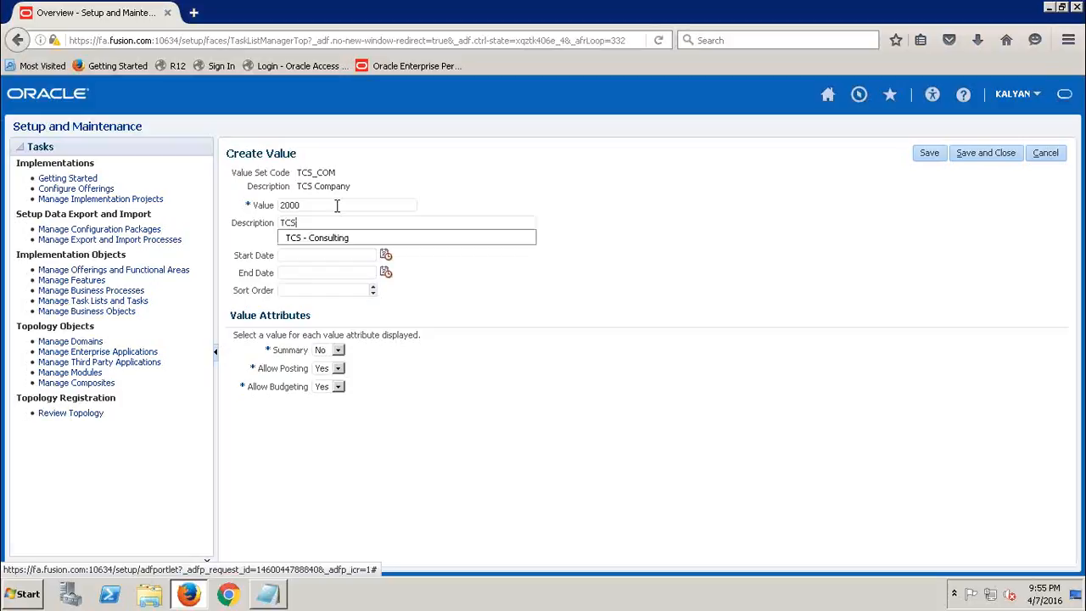
text(-)
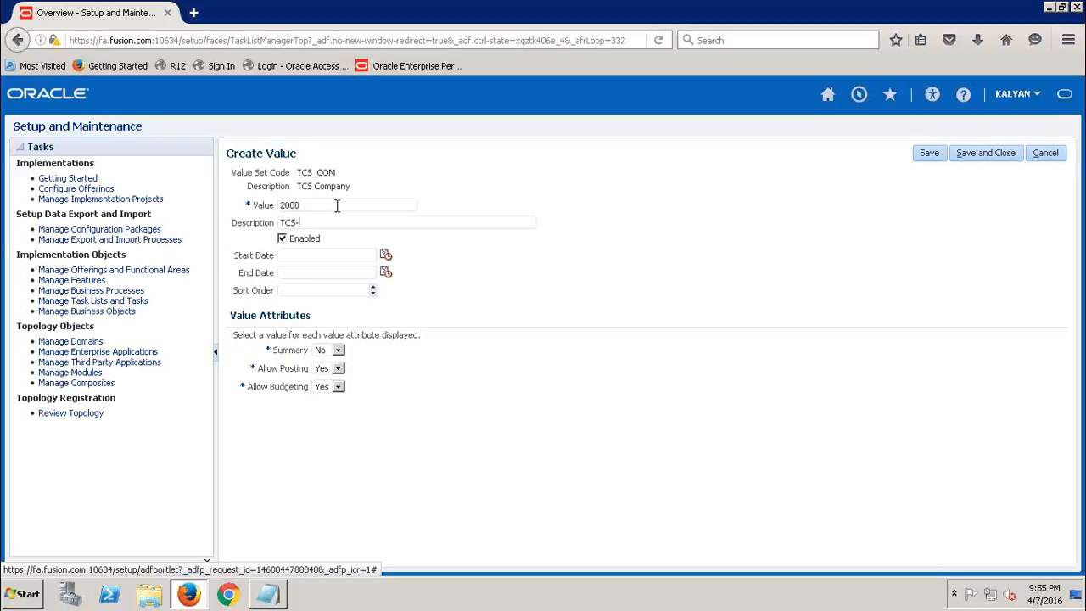
key(BackSpace)
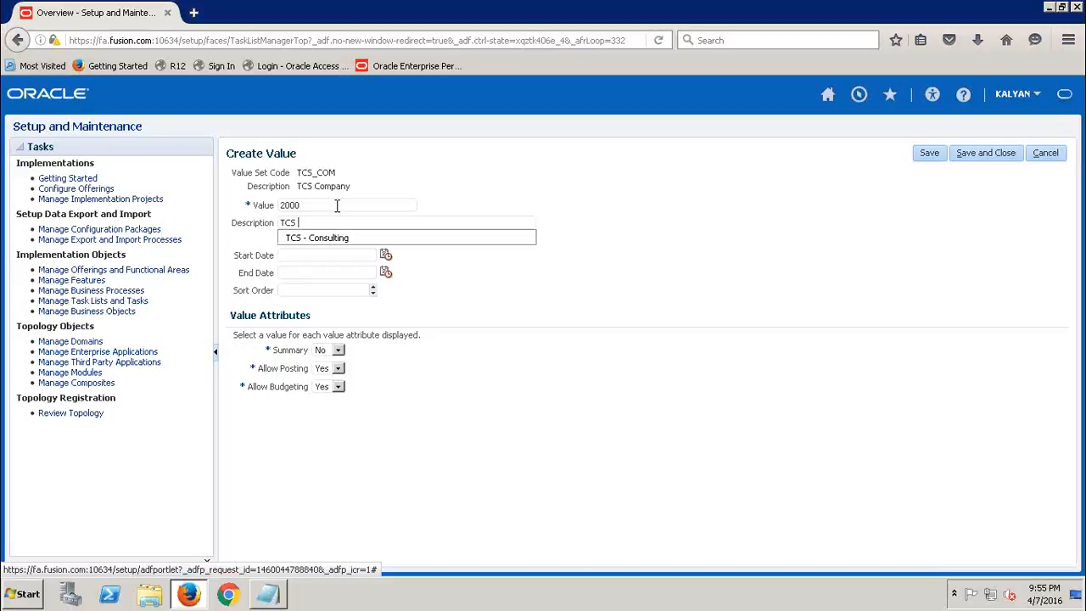
text(- b)
key(BackSpace)
text(BPO)
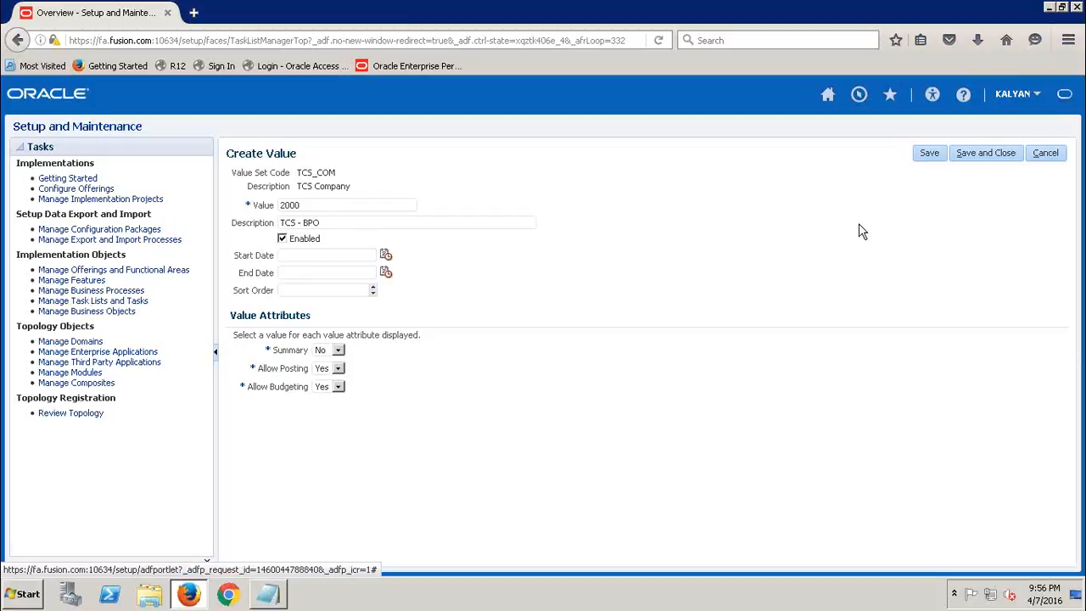
click(980, 155)
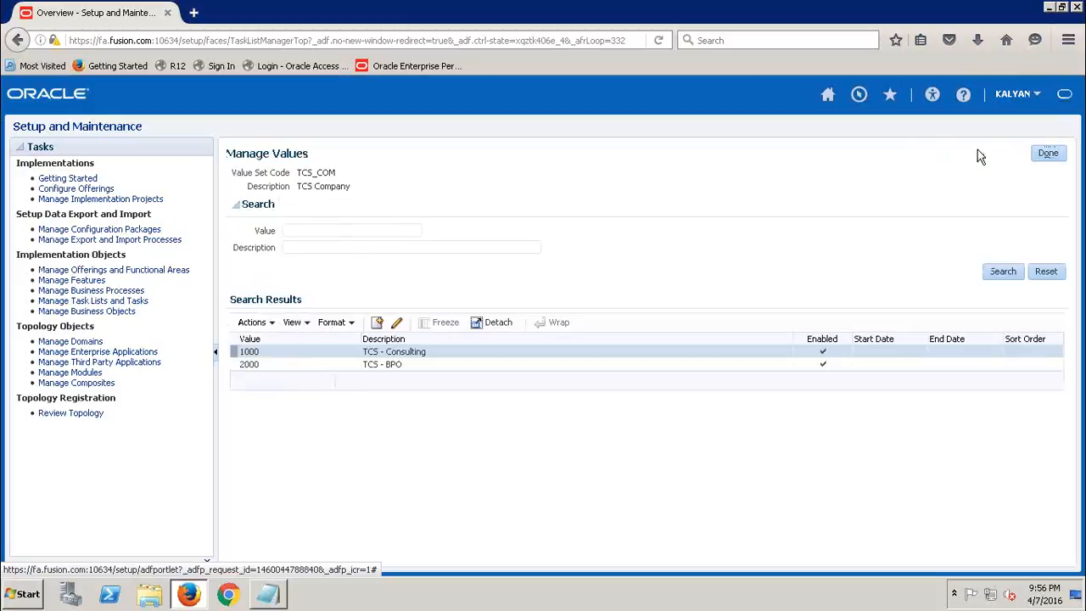
Create company value 300 with the description "TCS - Software Development", then save and close it
click(378, 324)
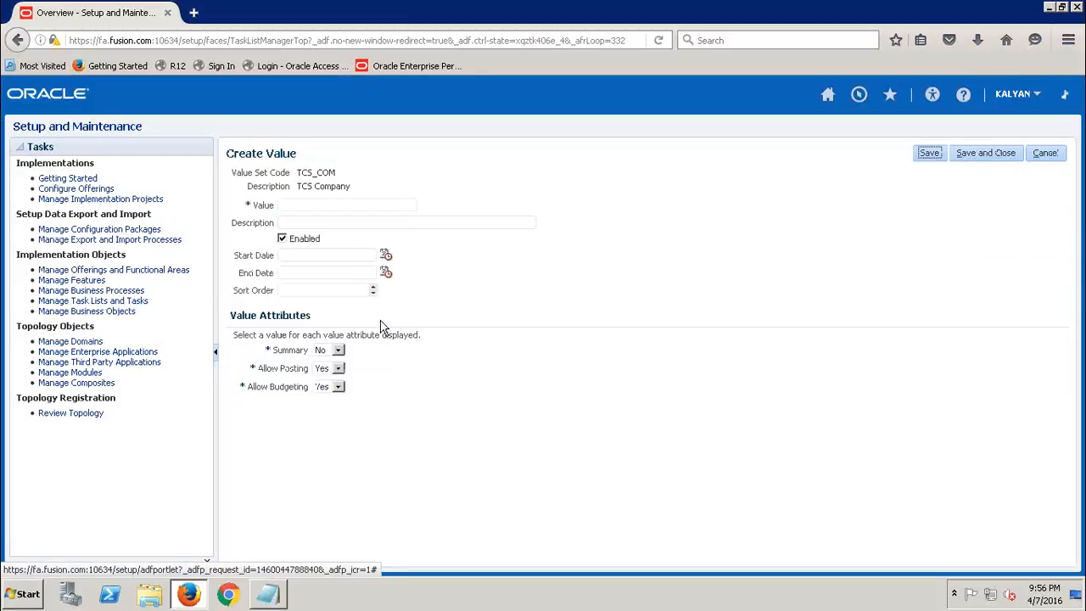
click(340, 205)
text(3000)
click(337, 205)
key(BackSpace)
click(317, 221)
click(317, 222)
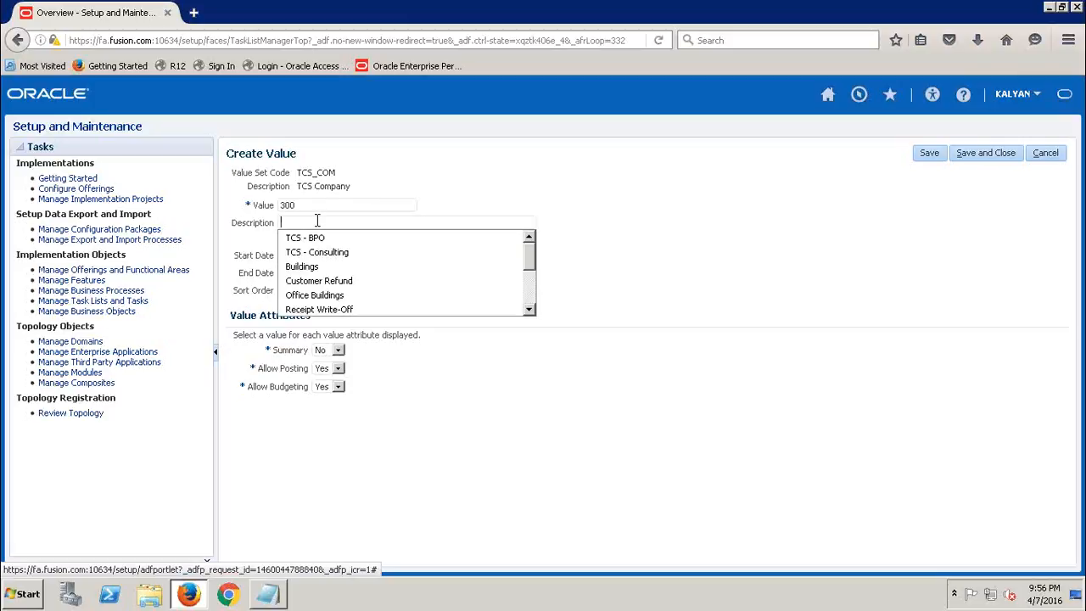
text(T)
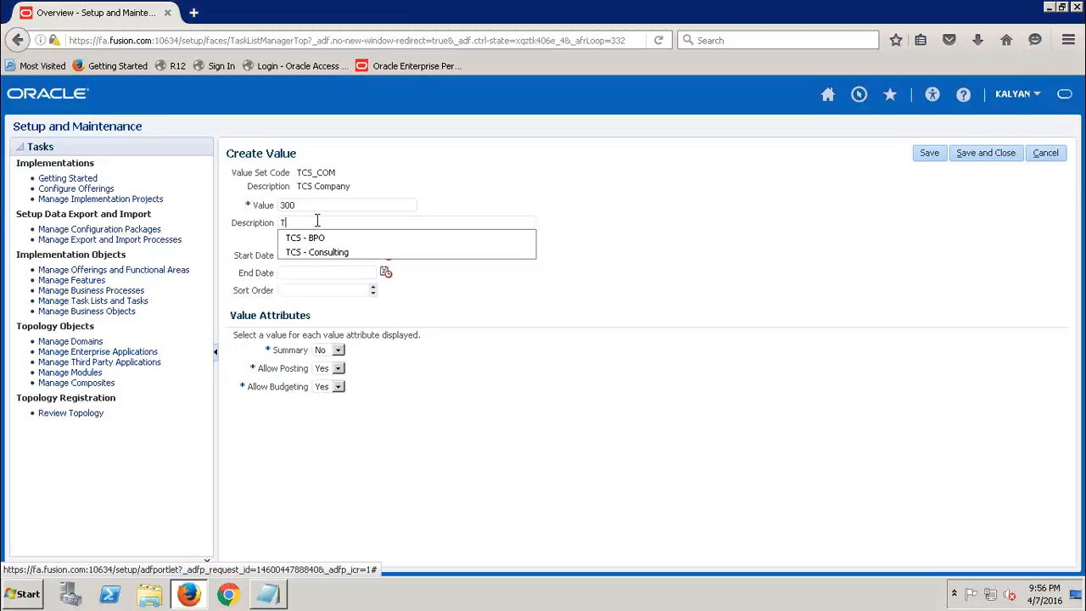
text(CS - s)
key(BackSpace)
text(Software)
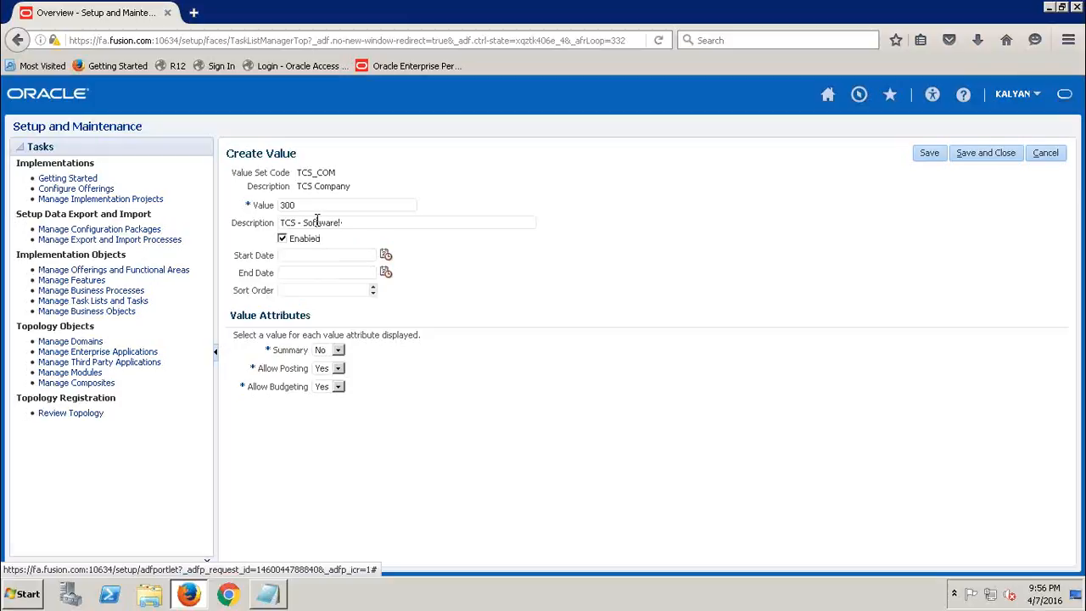
text( Development)
click(985, 155)
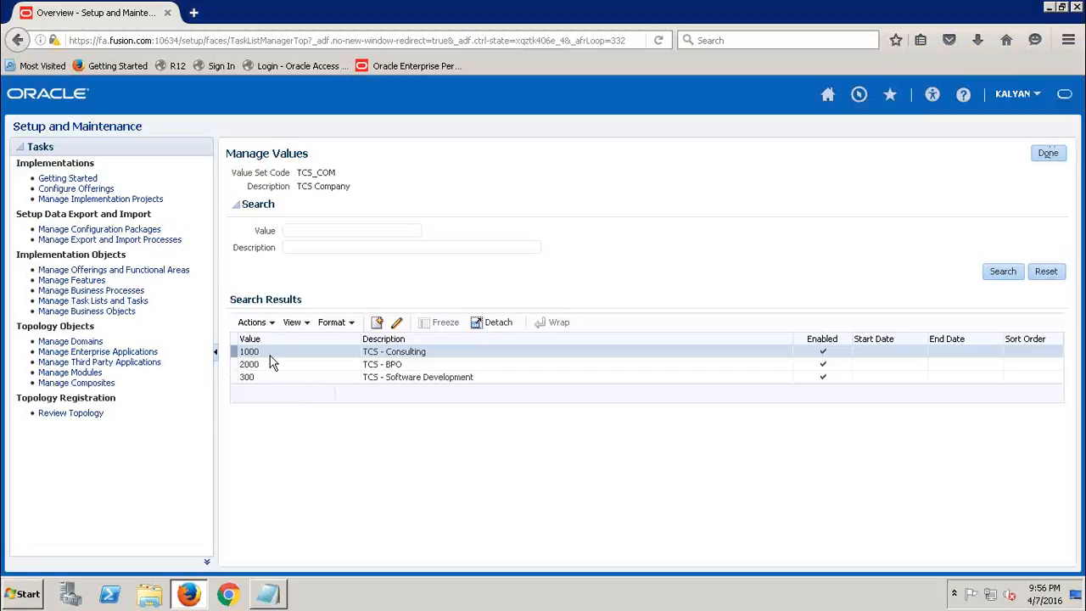
Open value 300 for editing to check whether its code can be changed, then return to the value set list
click(253, 377)
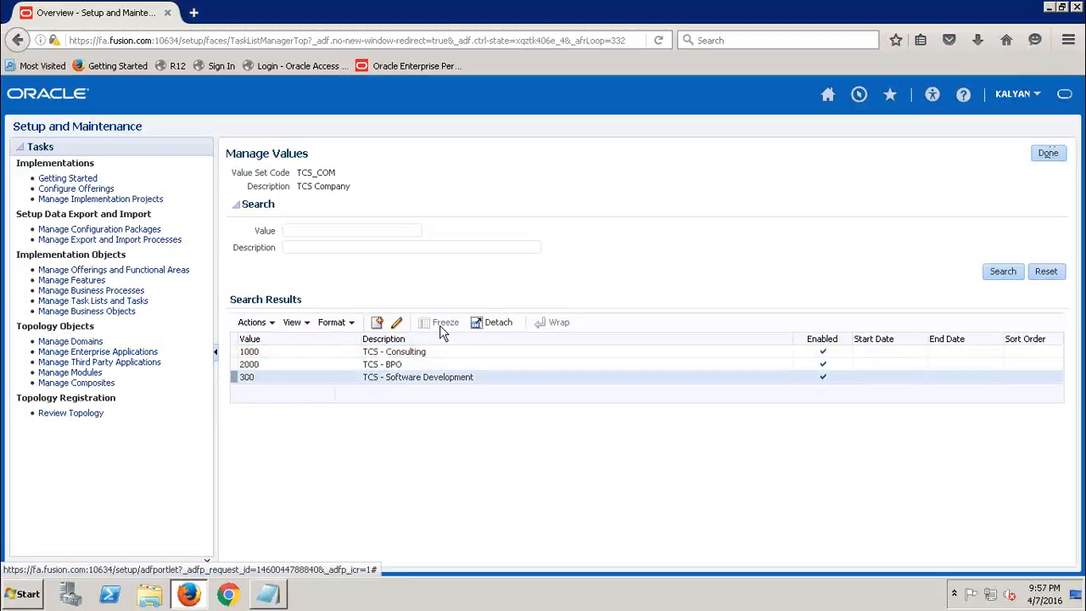
click(401, 326)
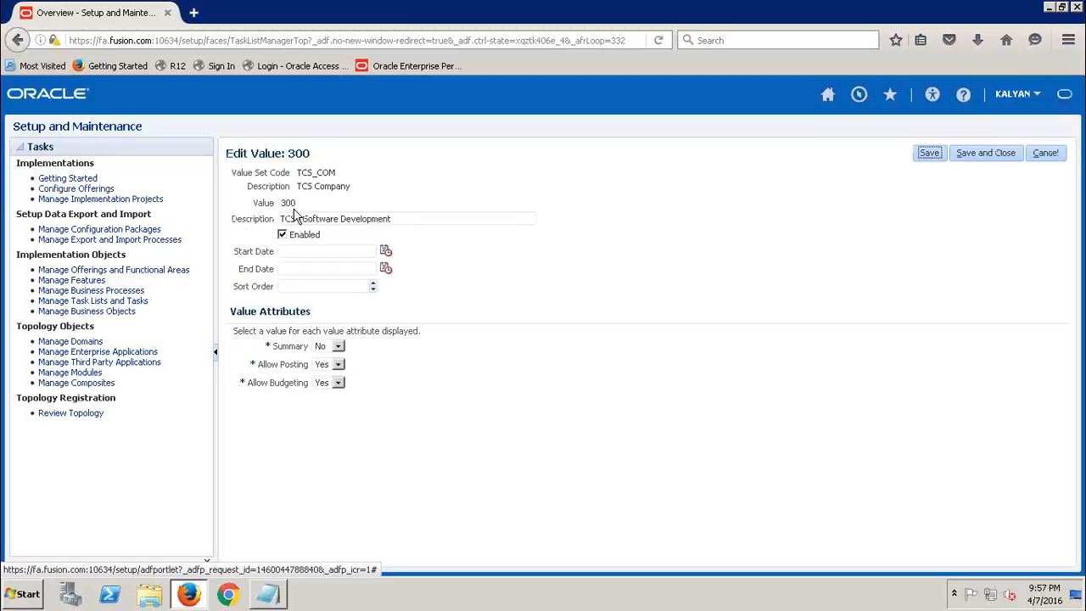
drag(299, 203, 283, 194)
click(314, 206)
drag(281, 204, 295, 204)
click(653, 176)
click(982, 158)
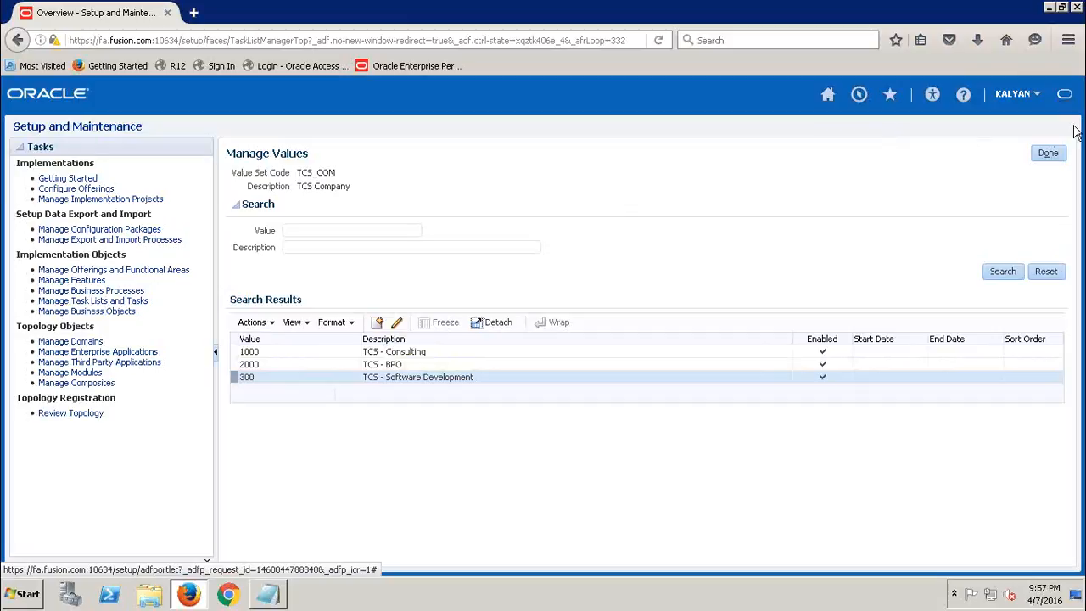
click(1045, 158)
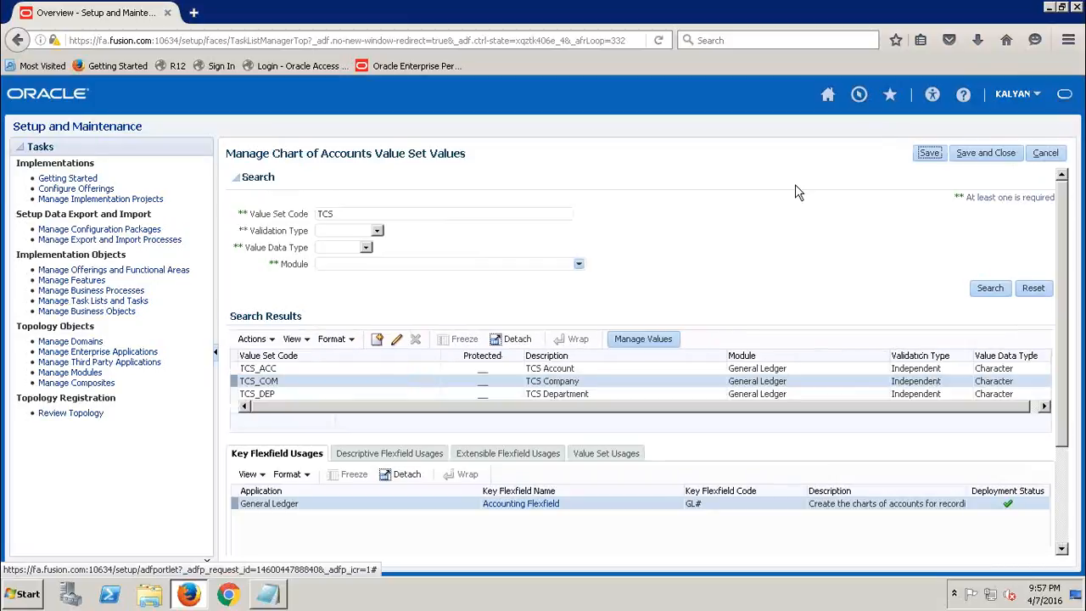
In the TCS_DEP value set, create department value 1000 with the description "Finance", then save and close it
click(242, 394)
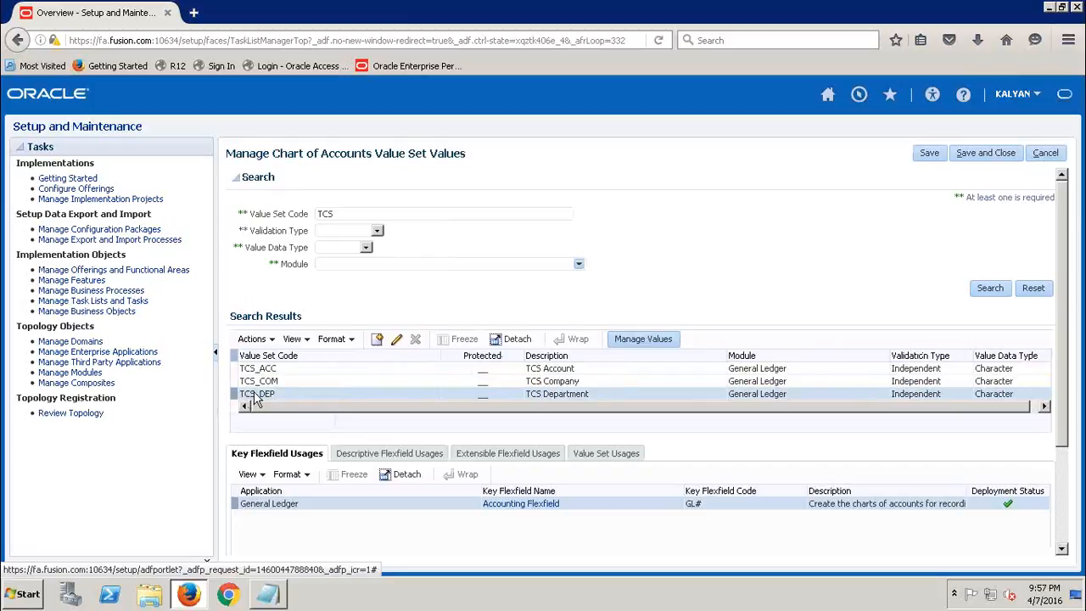
click(627, 342)
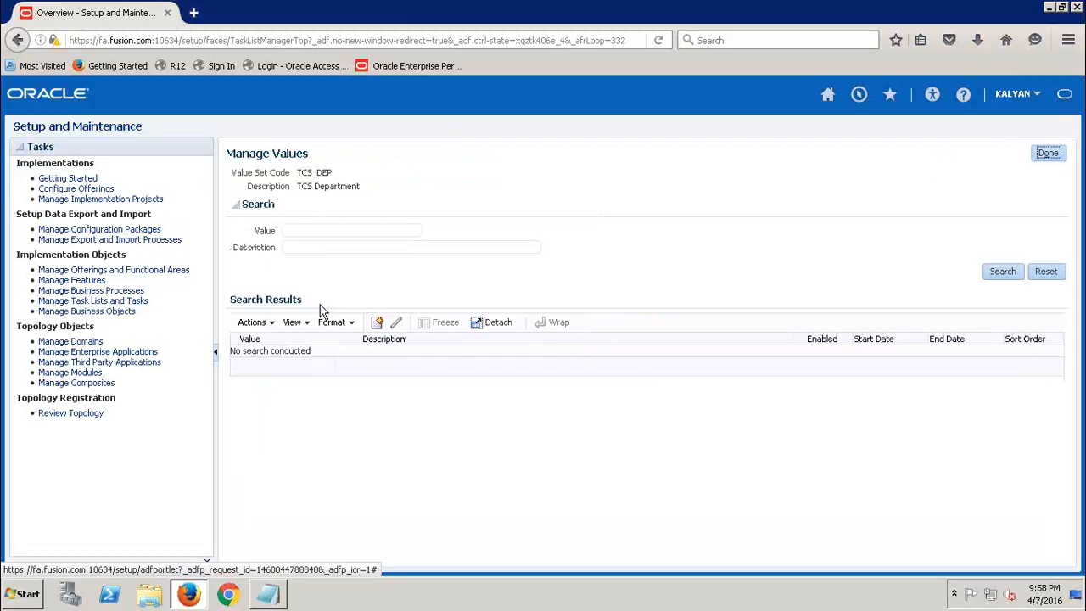
click(380, 323)
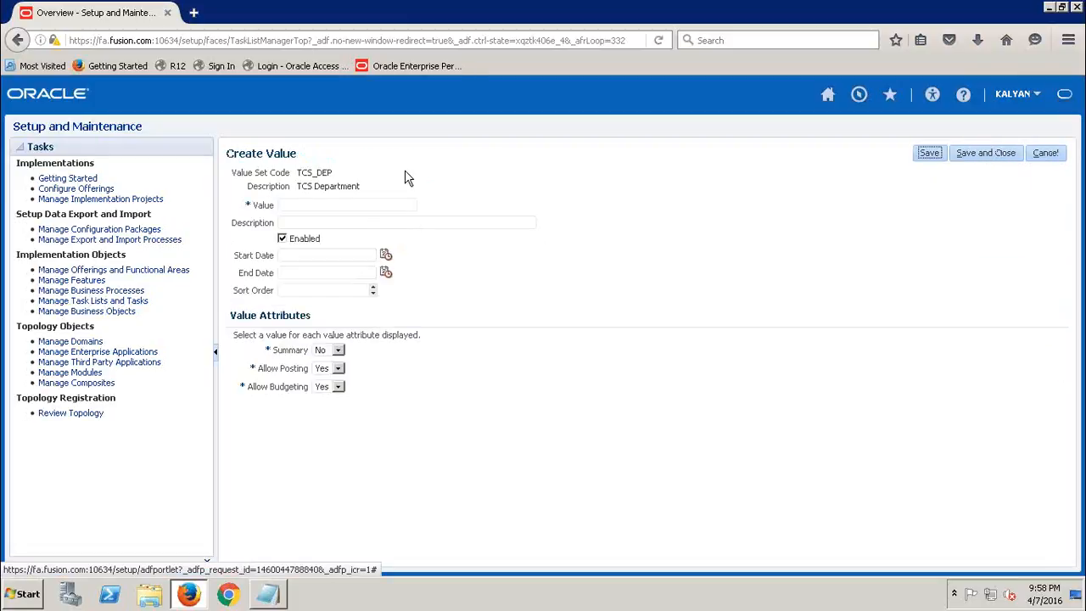
click(345, 214)
text(1)
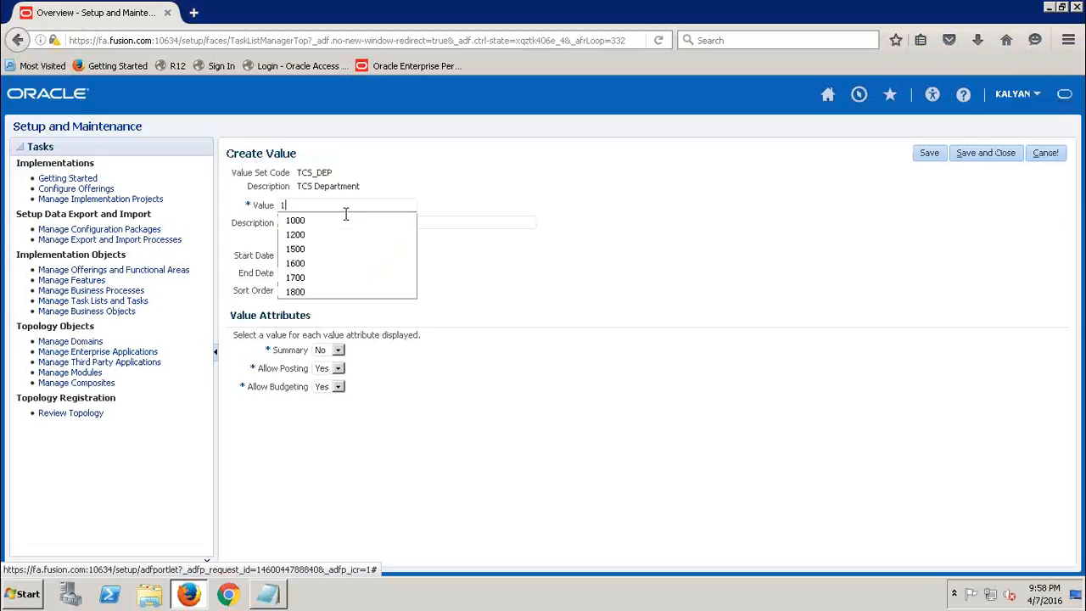
text(000)
key(Tab)
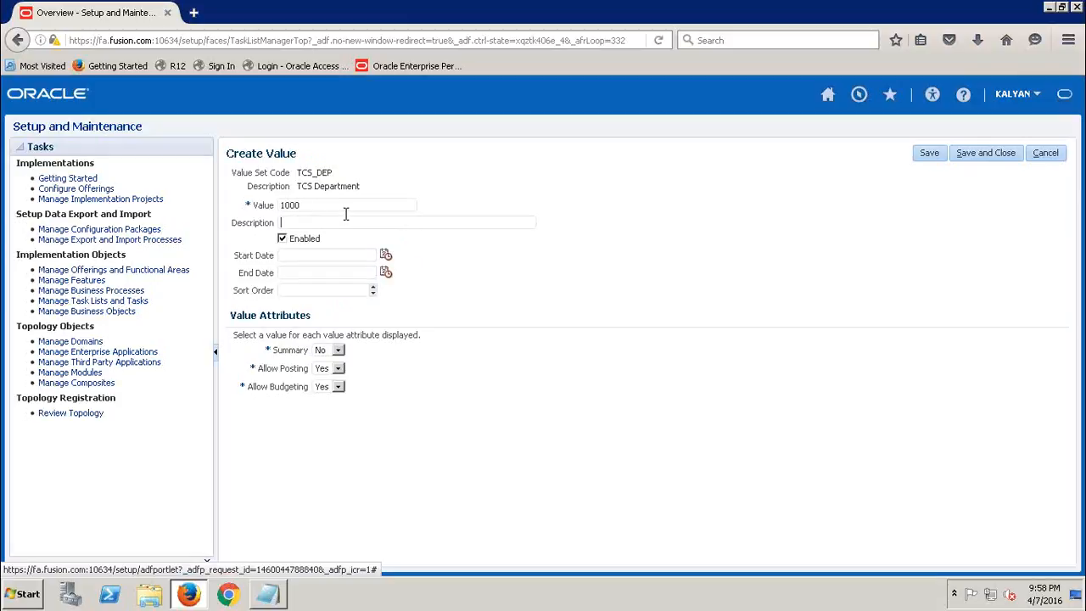
text(Finance)
click(987, 158)
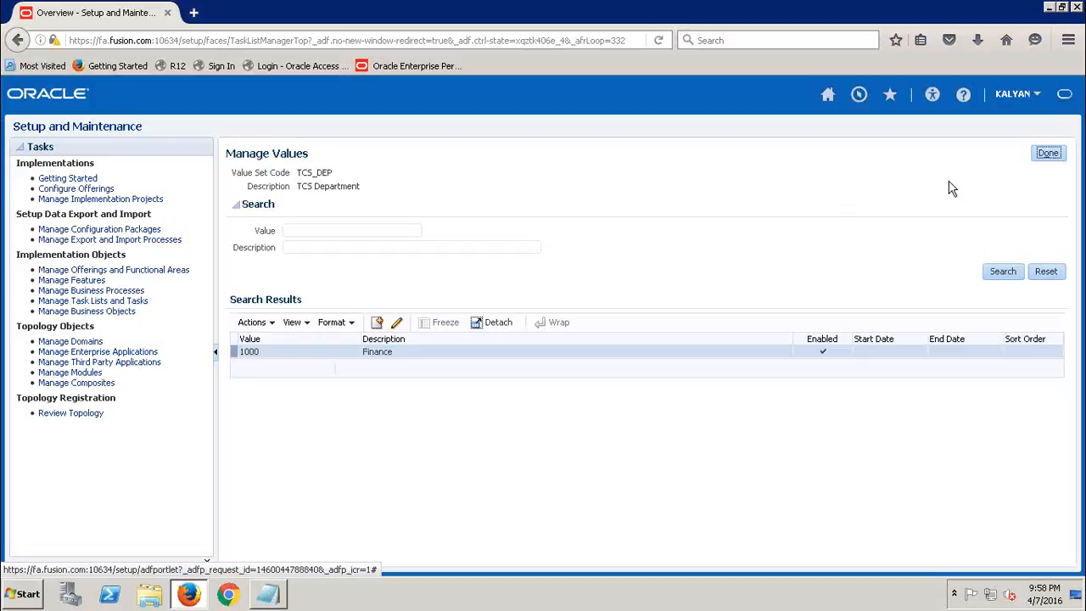
Create department value 2000 with the description "HR", then save and close it
click(377, 324)
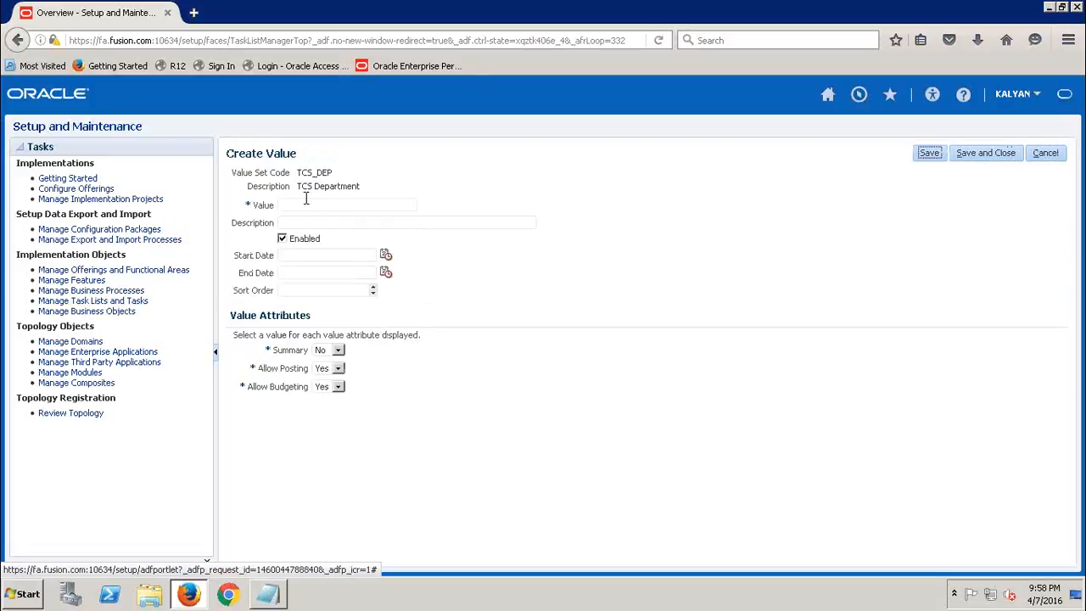
click(306, 202)
text(2000)
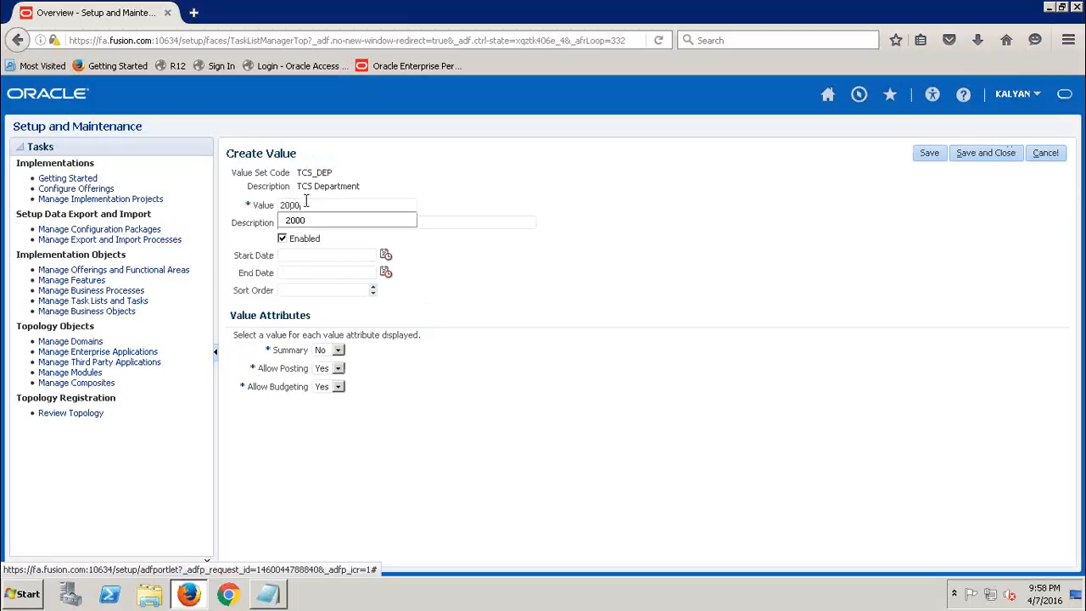
key(Tab)
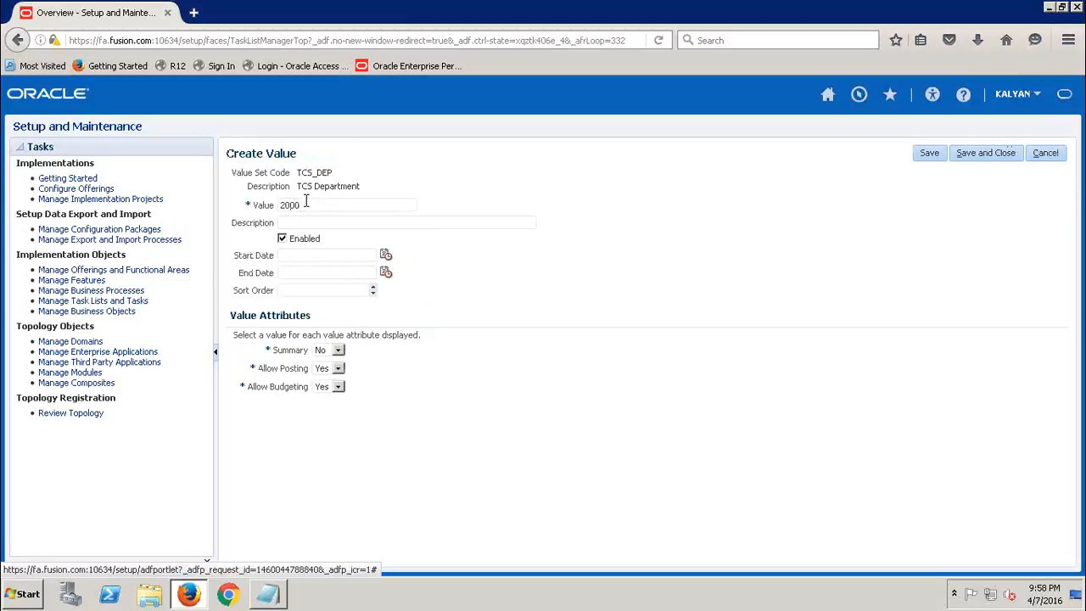
text(HR)
click(973, 160)
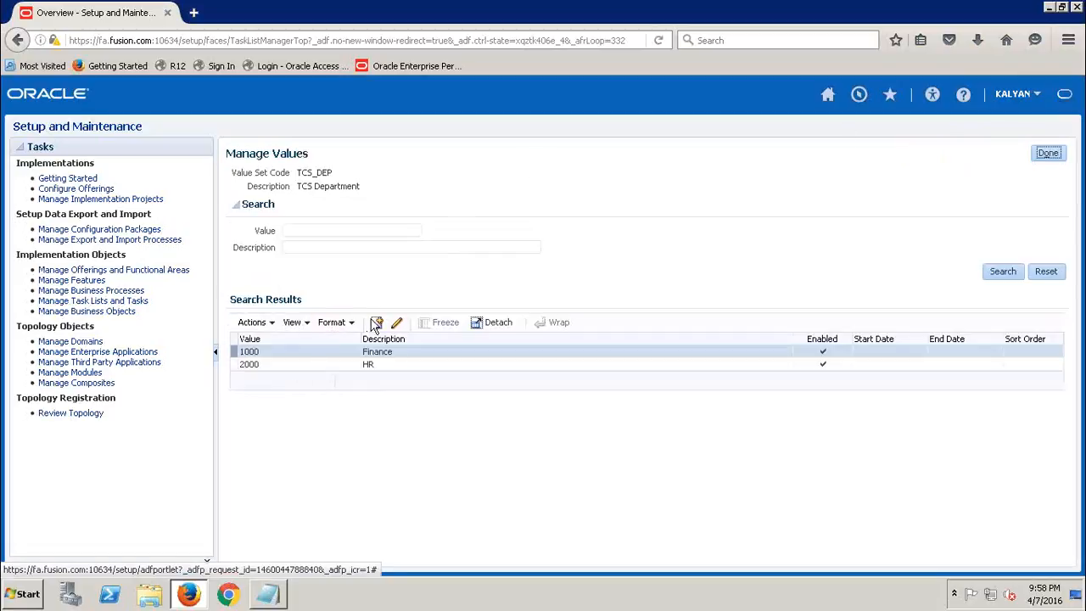
Create department value 3000 with the description "Marketing", save and close it, and return to the value set list
click(376, 324)
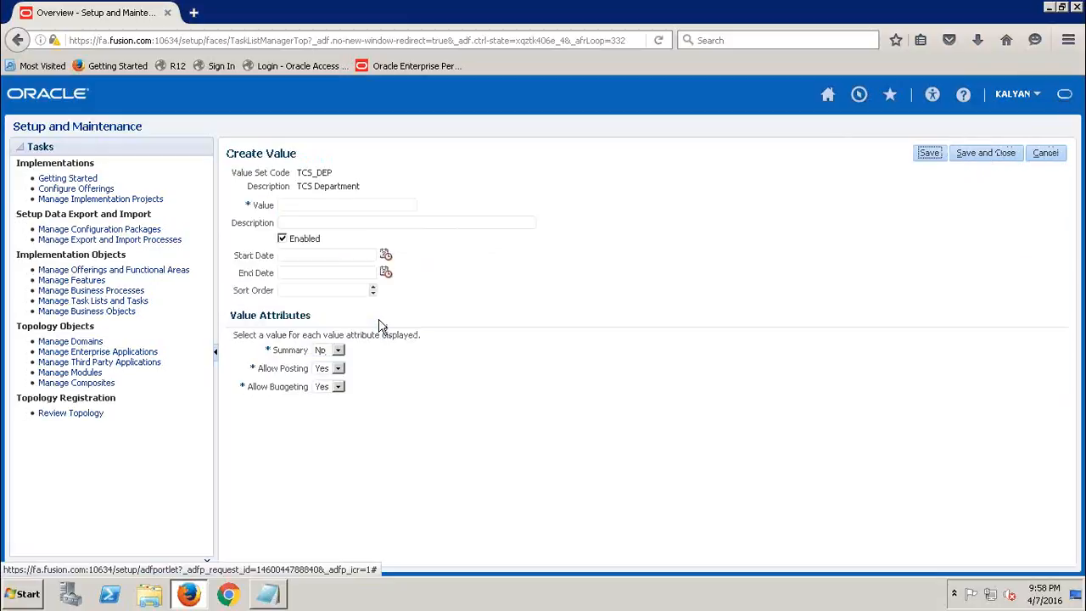
click(329, 204)
text(3000)
key(Tab)
text(ma)
key(BackSpace)
key(BackSpace)
text(Marketing)
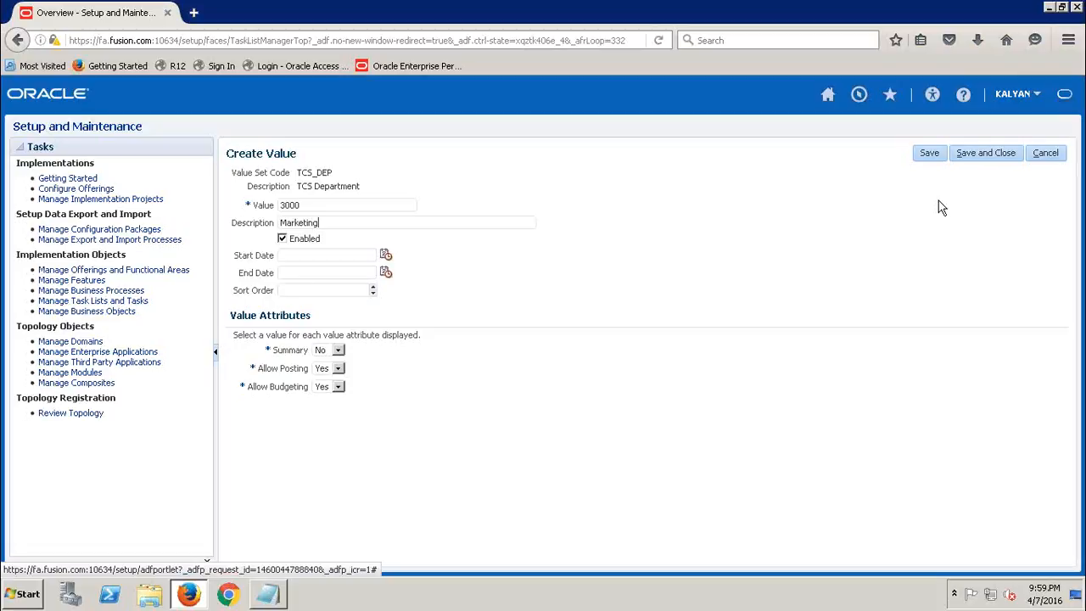
click(983, 161)
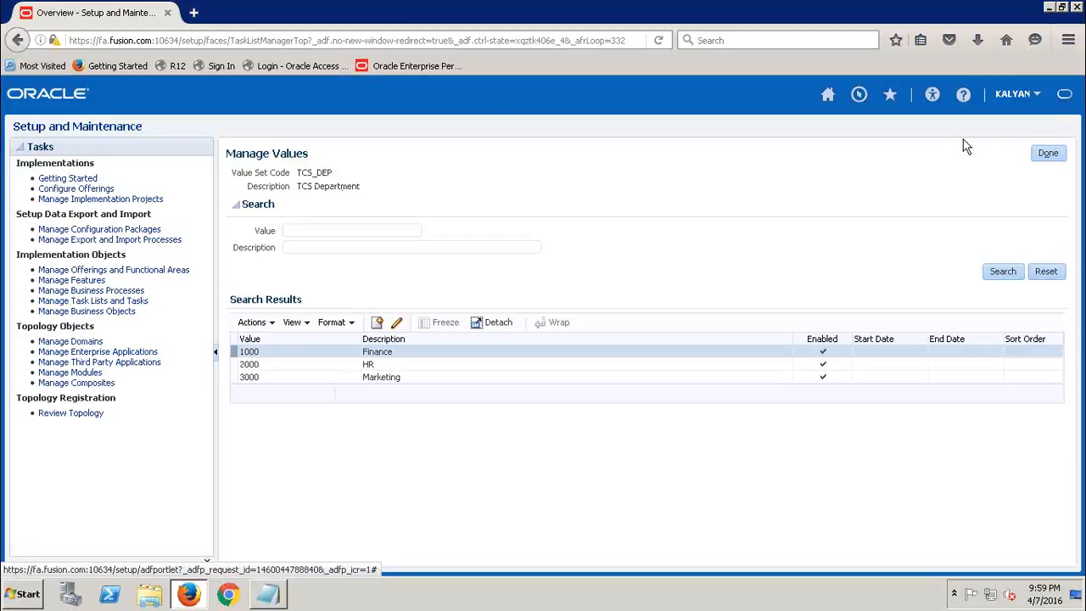
click(1049, 156)
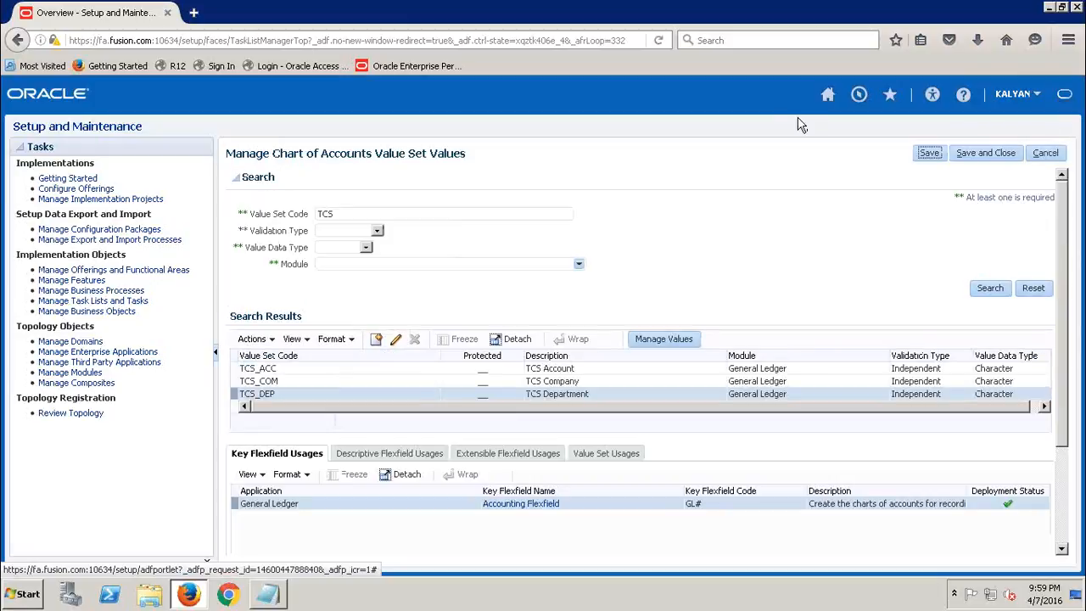
Open the values of the TCS_ACC value set and start a new account value
click(239, 371)
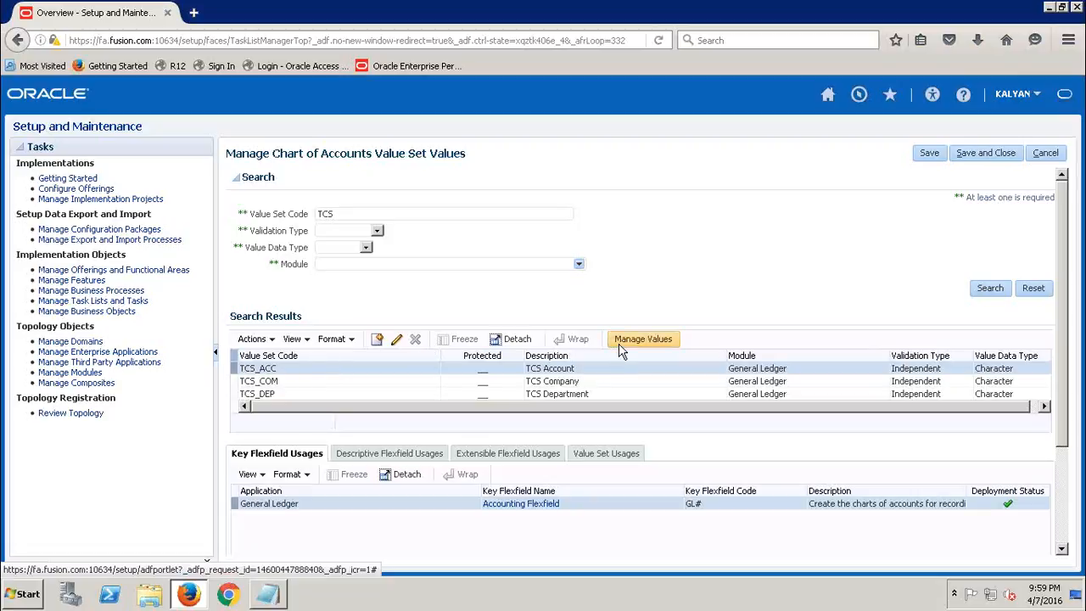
click(652, 338)
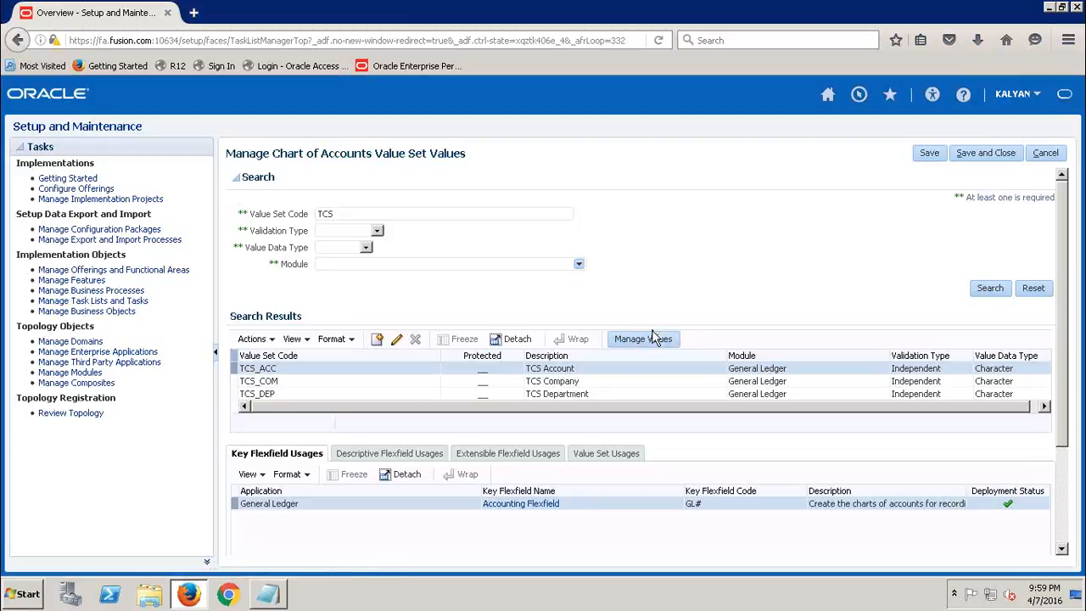
click(654, 339)
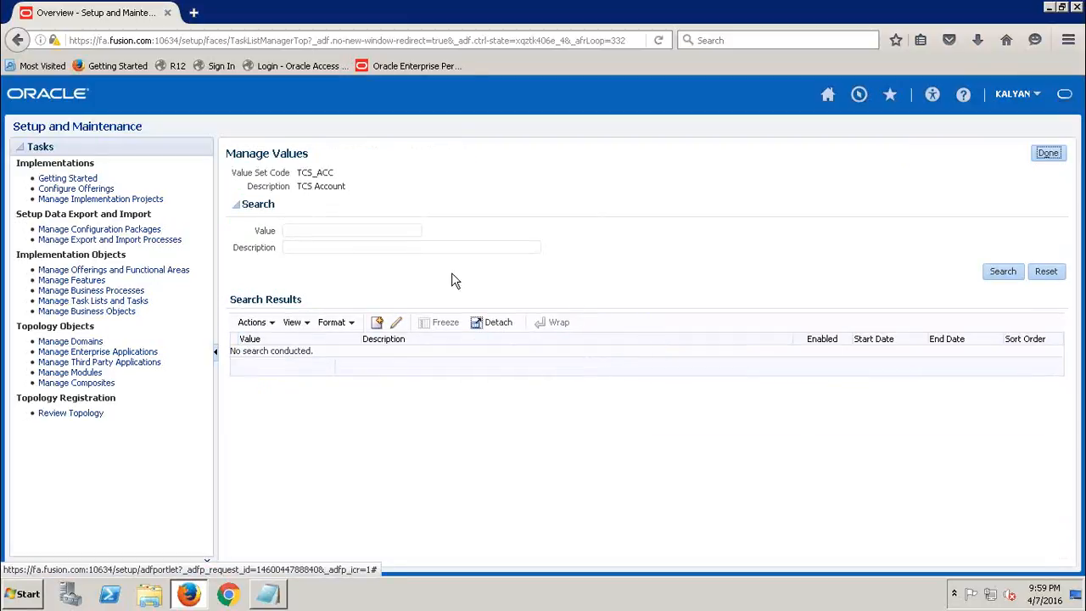
click(380, 325)
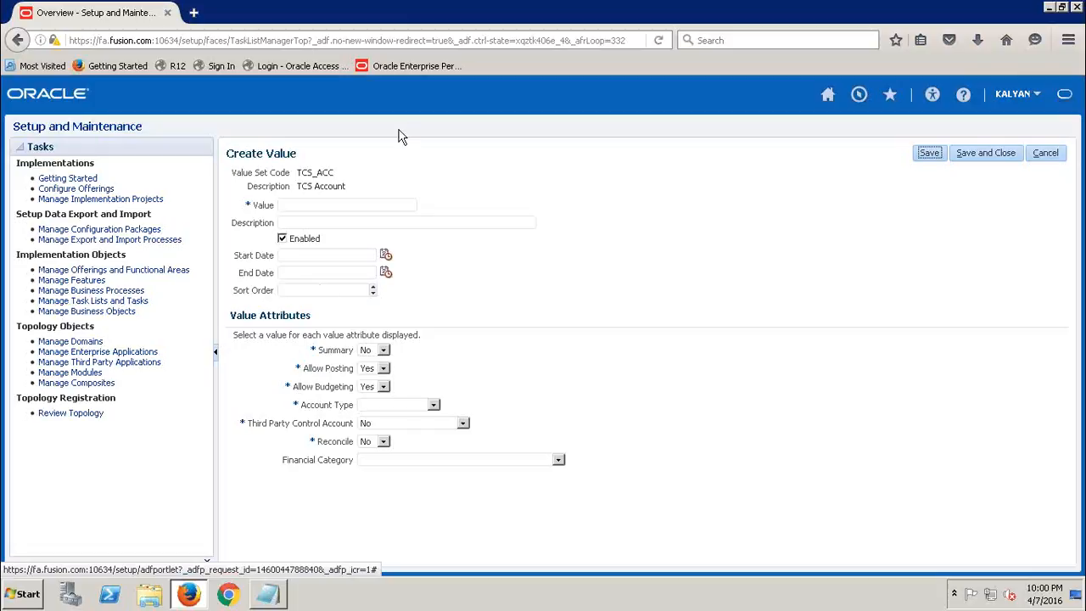
Define account value 1000 as "Cash" with account type Asset, then save and close it
click(339, 203)
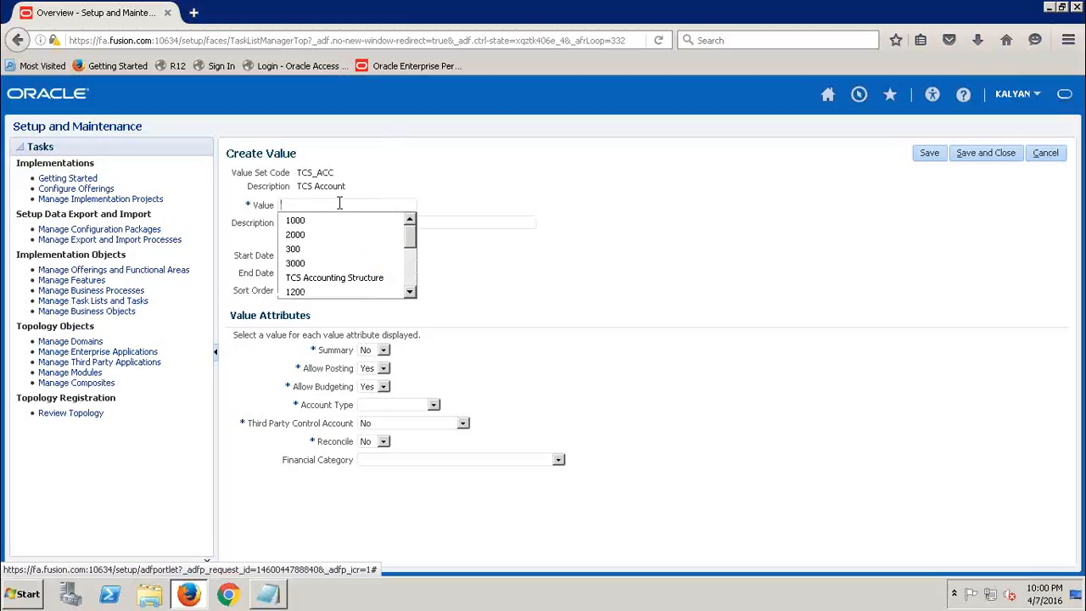
text(1000)
key(Tab)
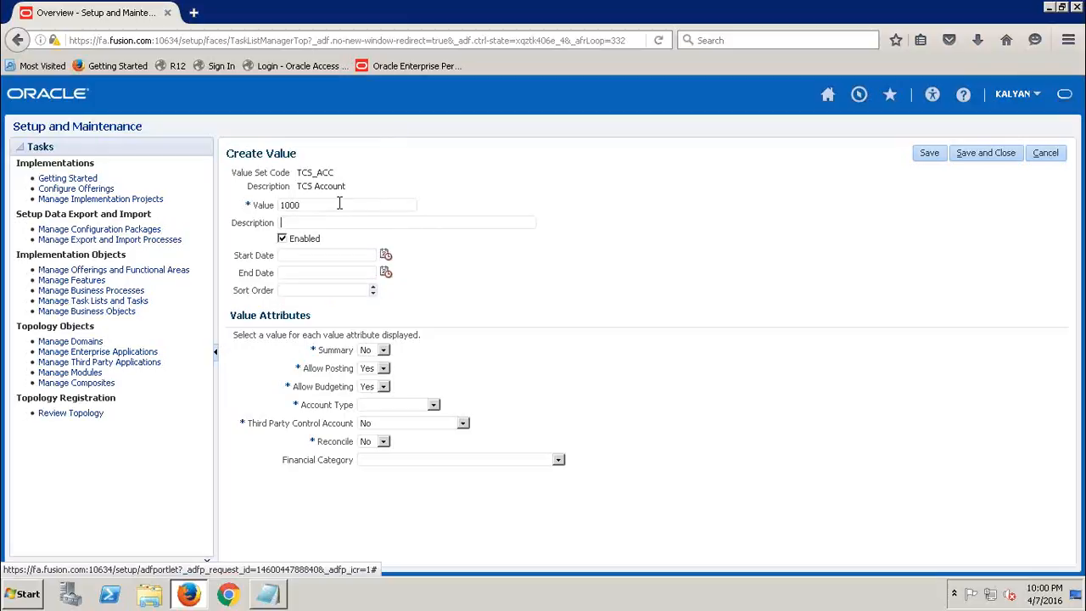
text(Cash)
click(433, 406)
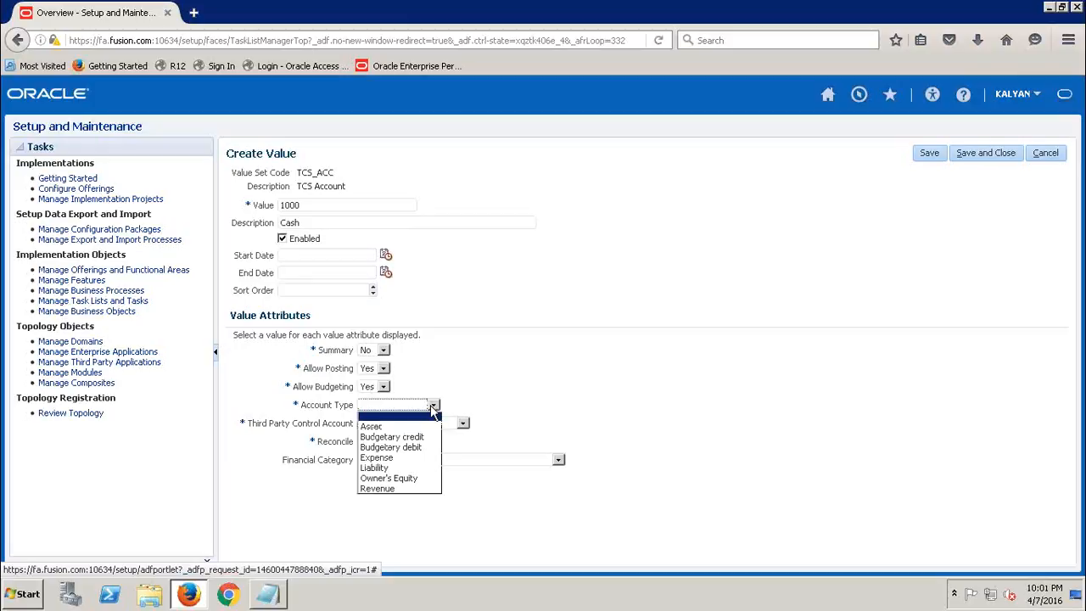
click(382, 428)
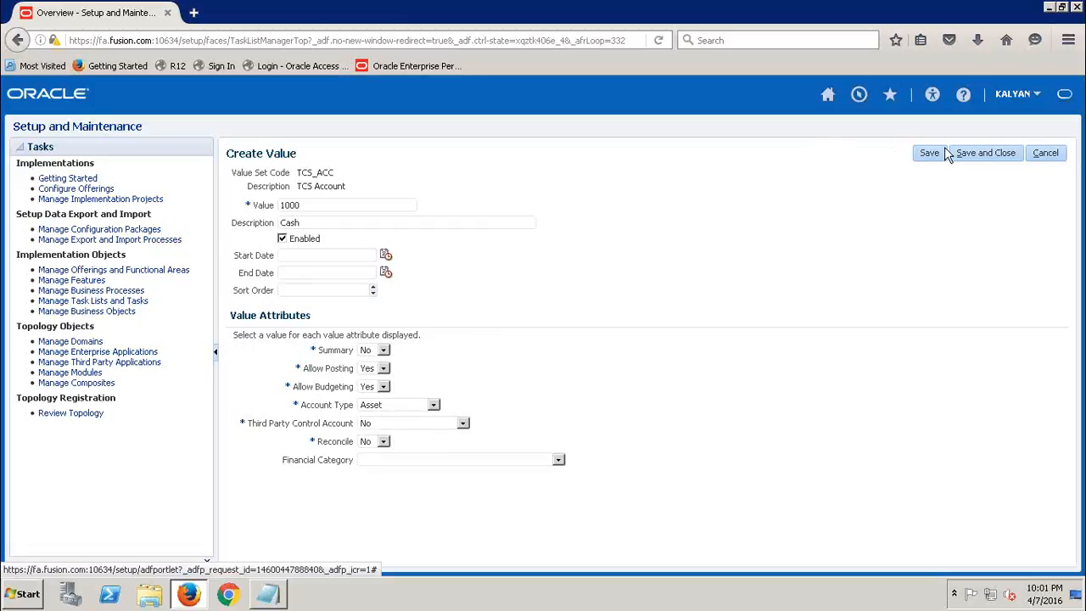
click(974, 154)
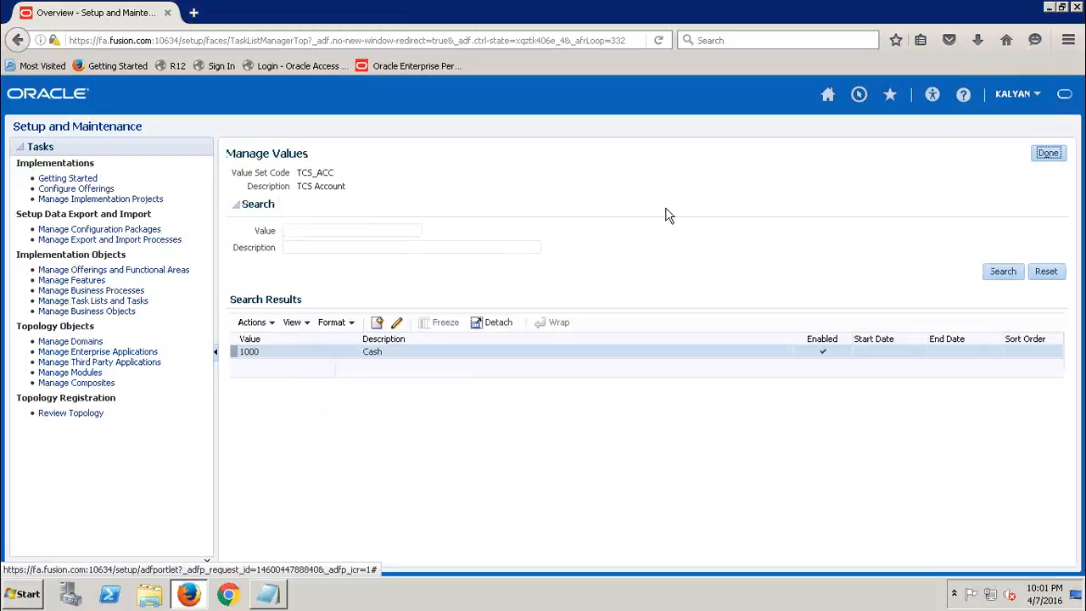
Create account value 2000 described as "Retained Earnings" with account type Owner's Equity, then save and close it
click(378, 323)
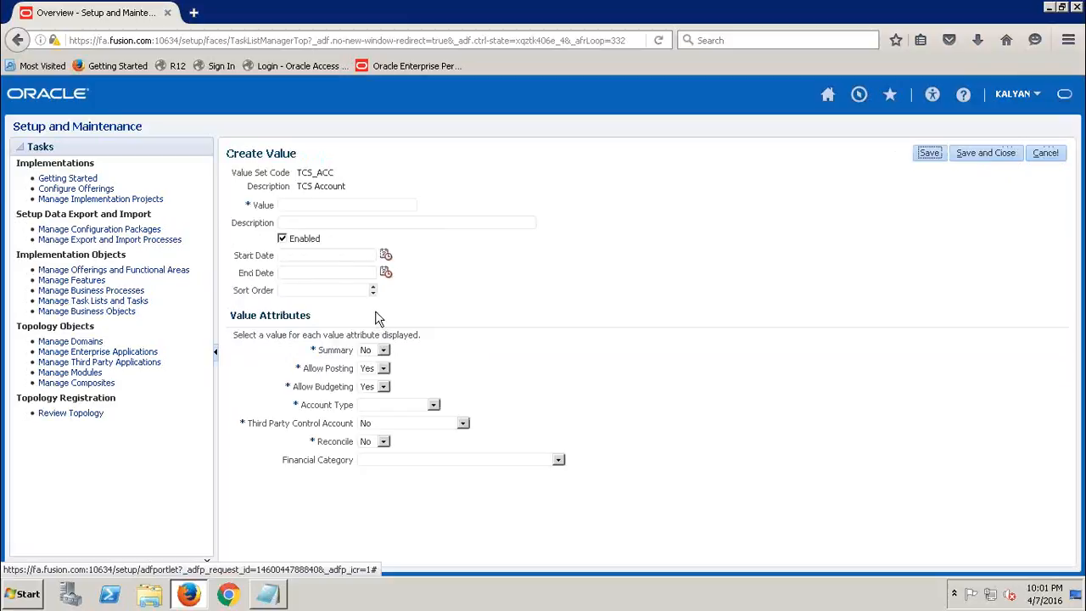
click(324, 204)
text(2000)
key(Escape)
click(346, 221)
text(Ra)
text(tained E)
text(arnings)
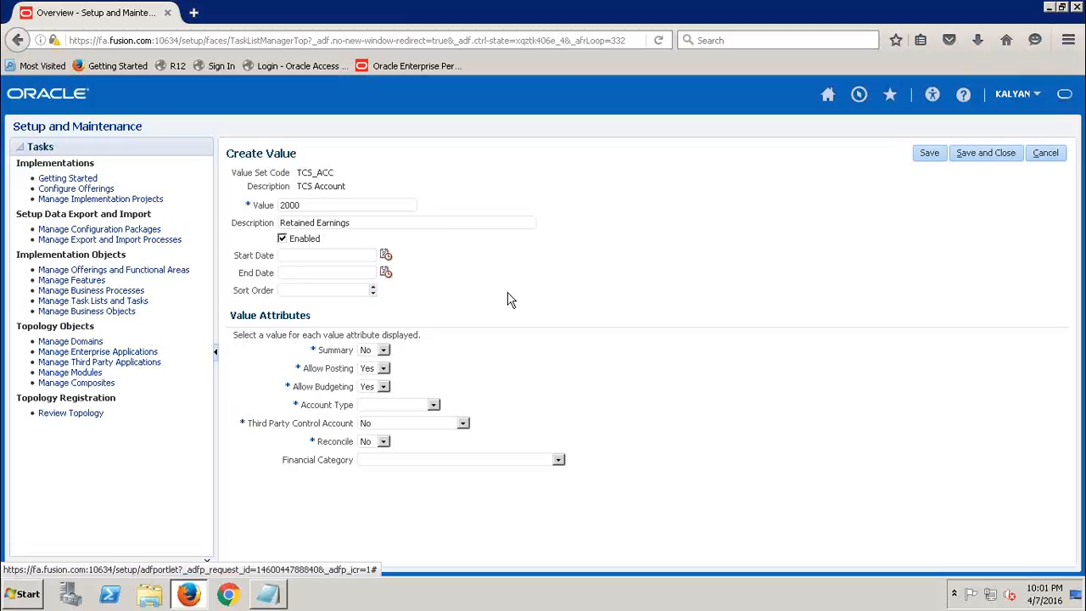
click(434, 405)
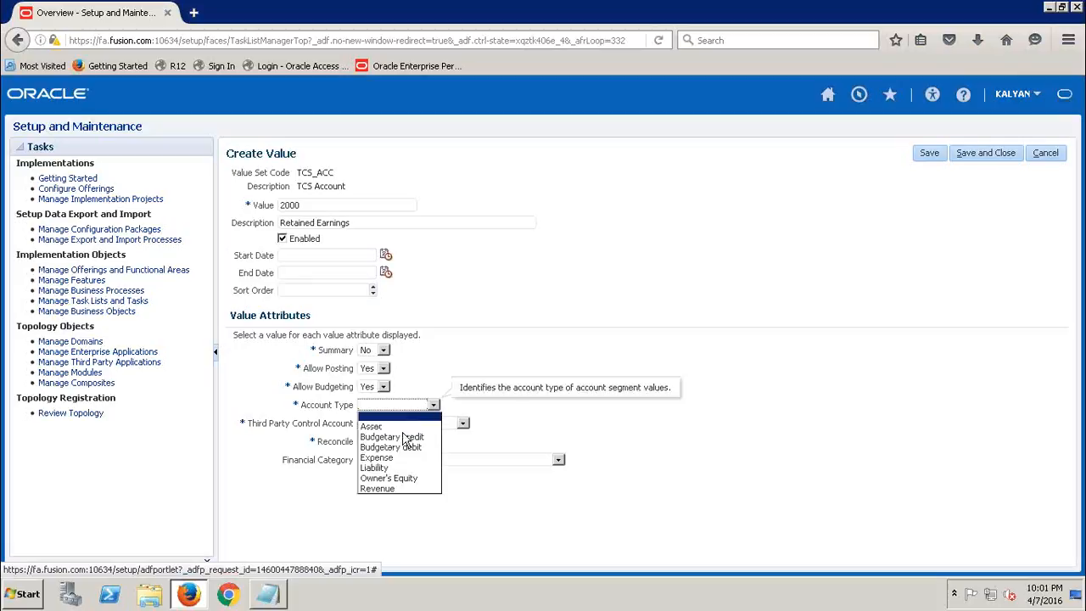
click(396, 477)
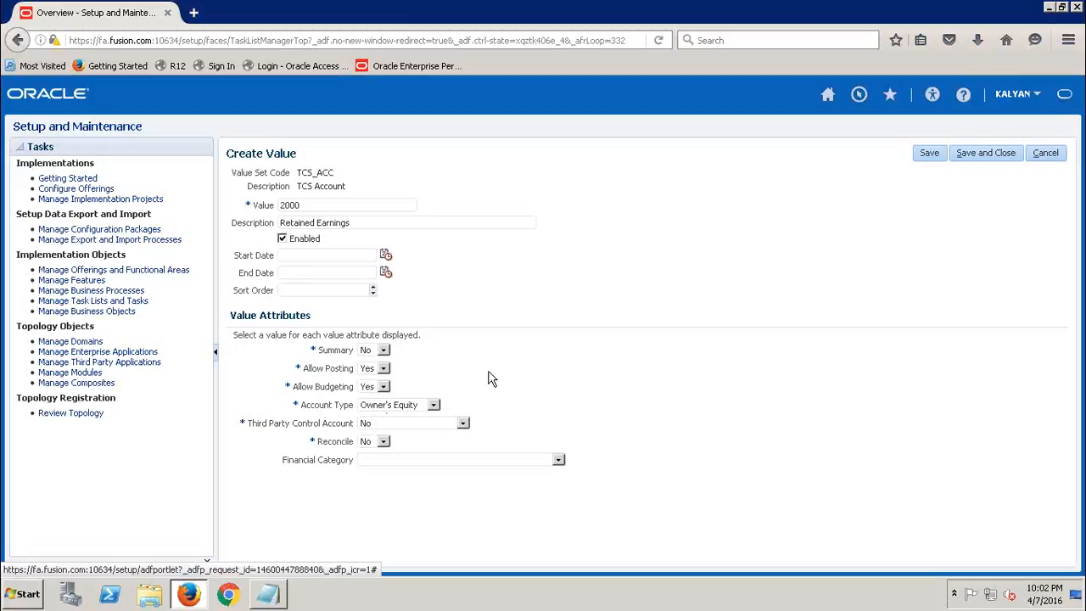
click(991, 160)
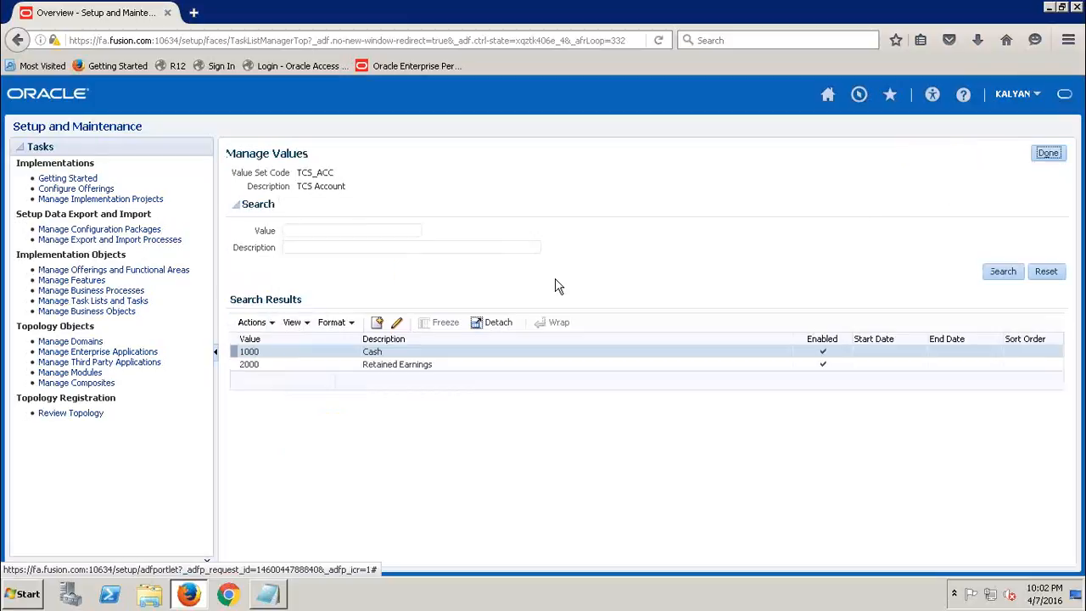
Create account value 3000 described as "Misc Expense" with account type Expense, then save and close it
click(378, 323)
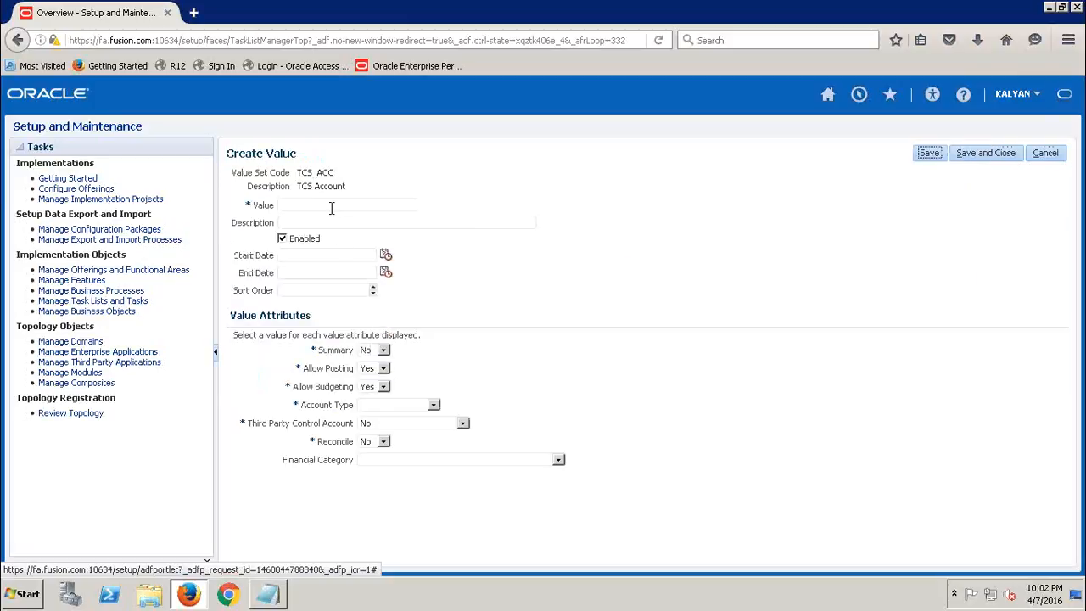
click(325, 208)
text(3000)
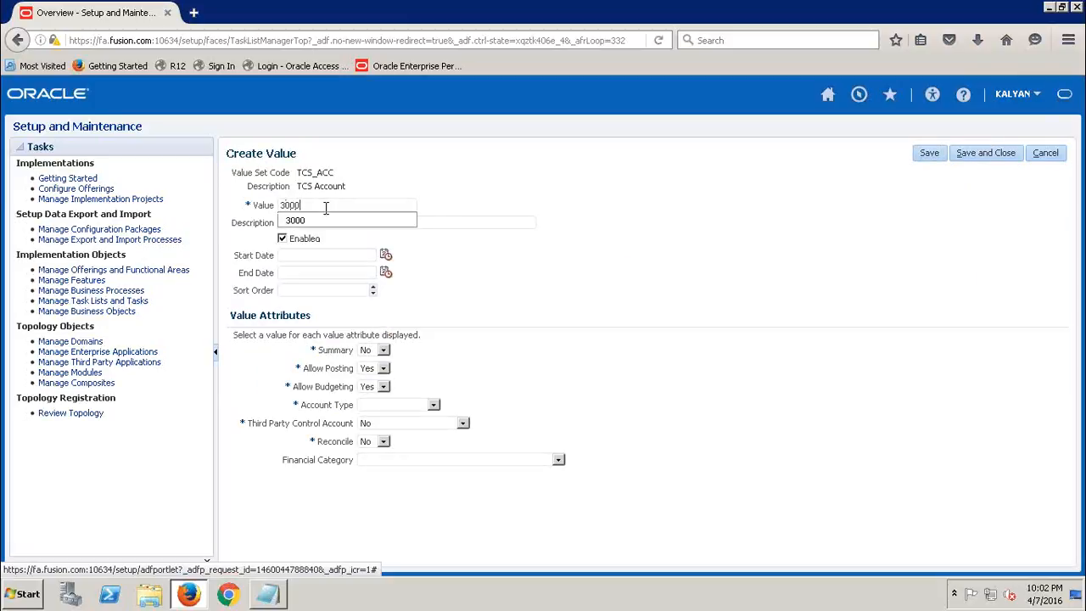
key(Tab)
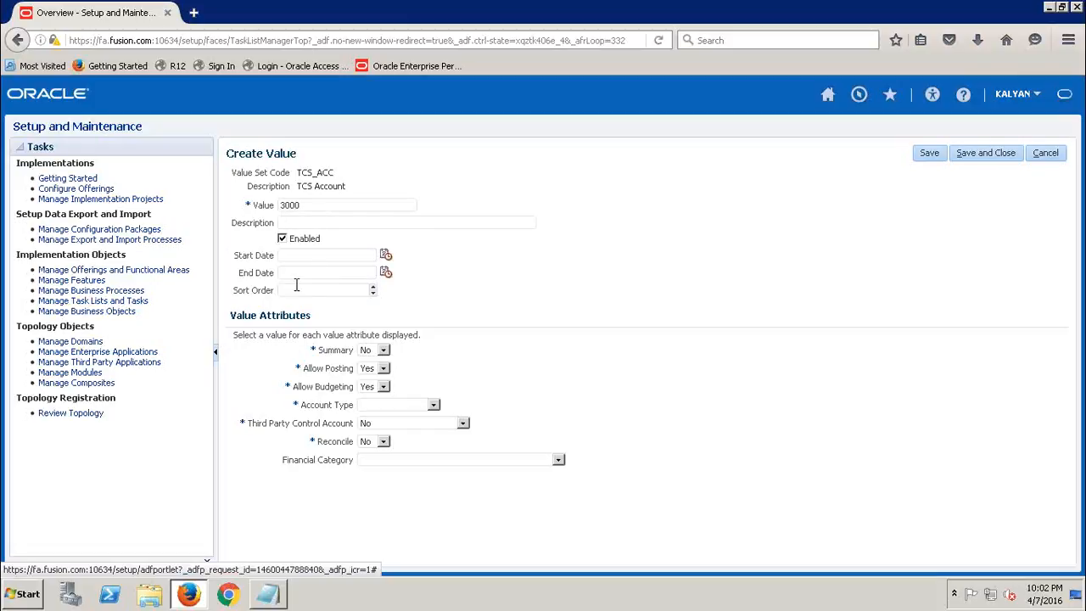
key(Down)
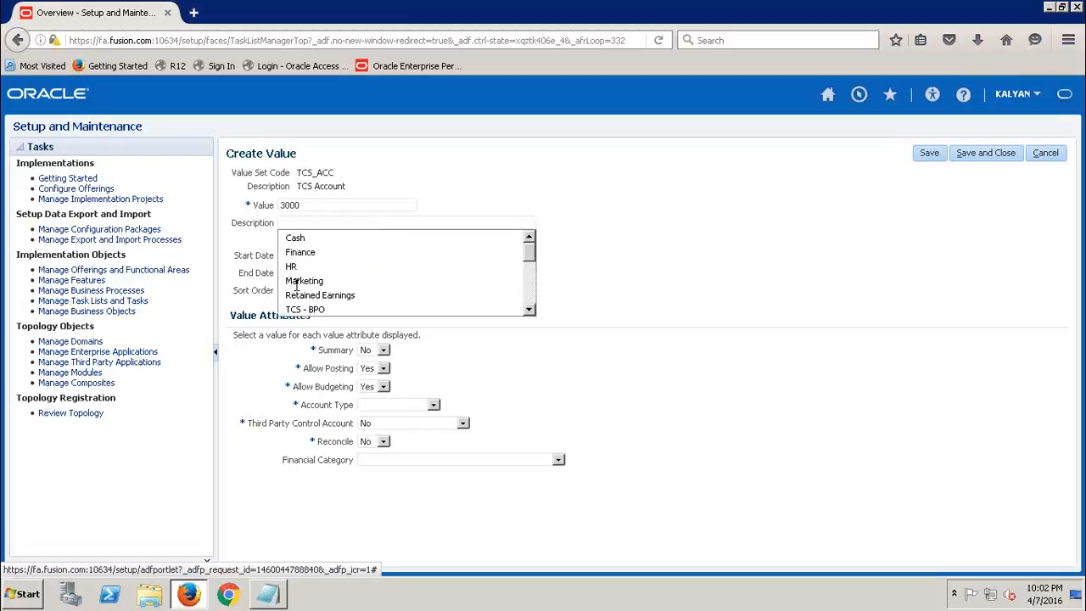
text(Mis)
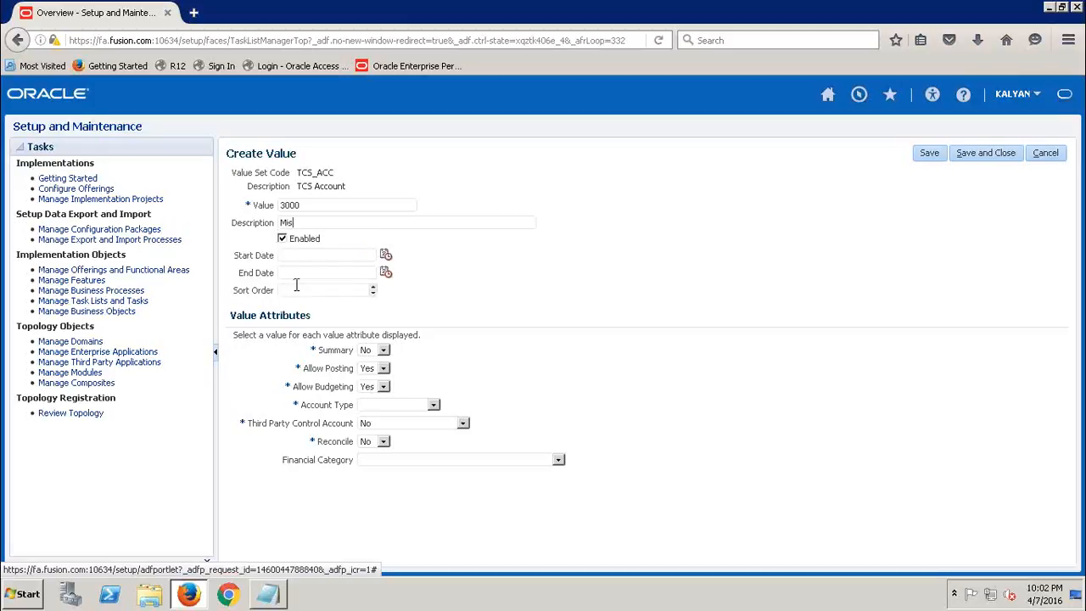
text(c Expense)
click(434, 406)
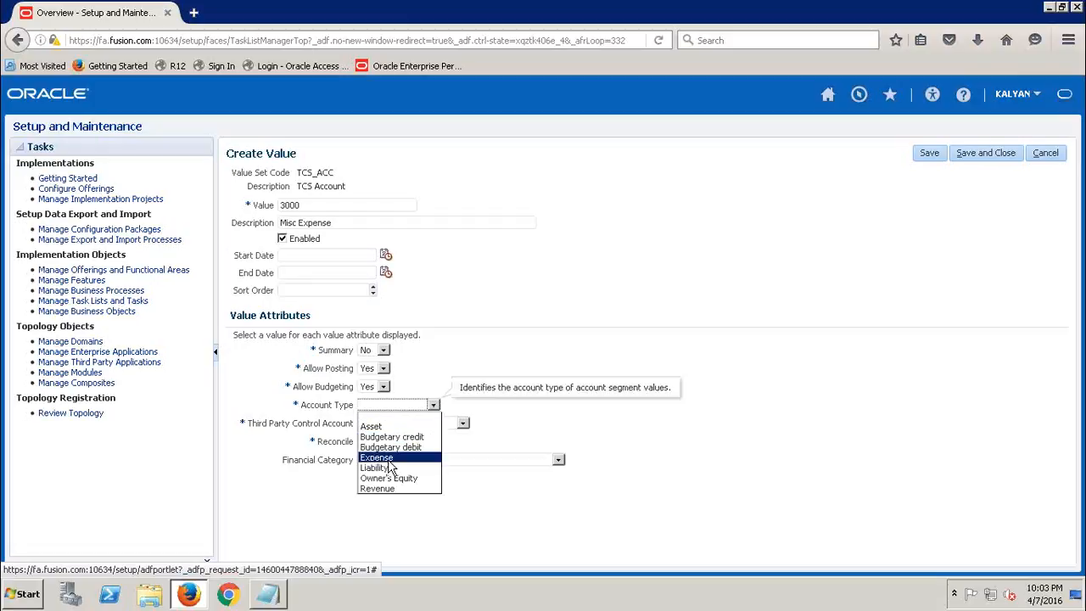
click(388, 459)
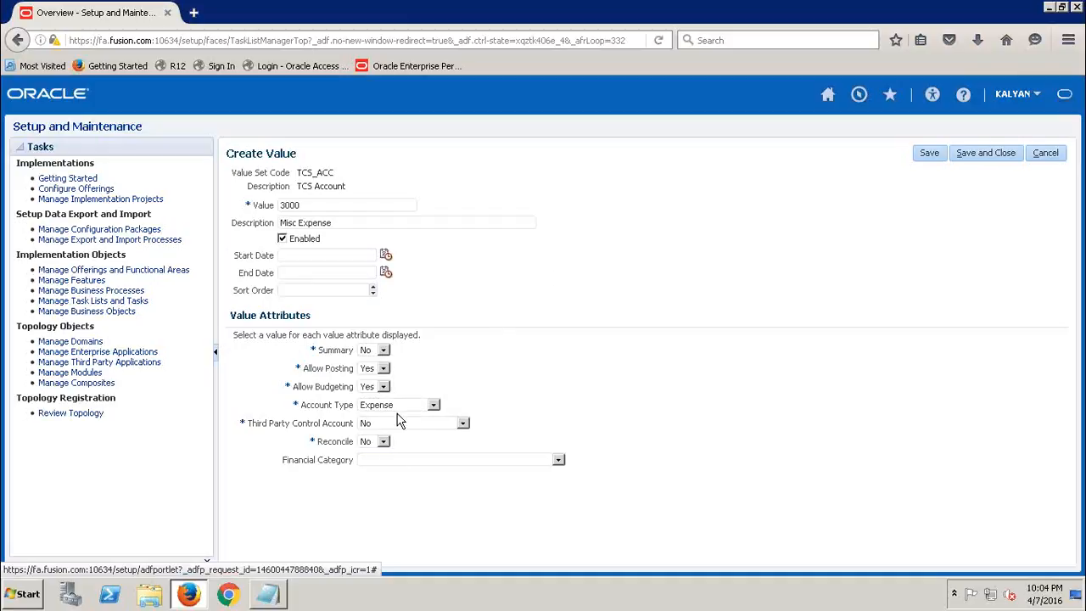
click(986, 160)
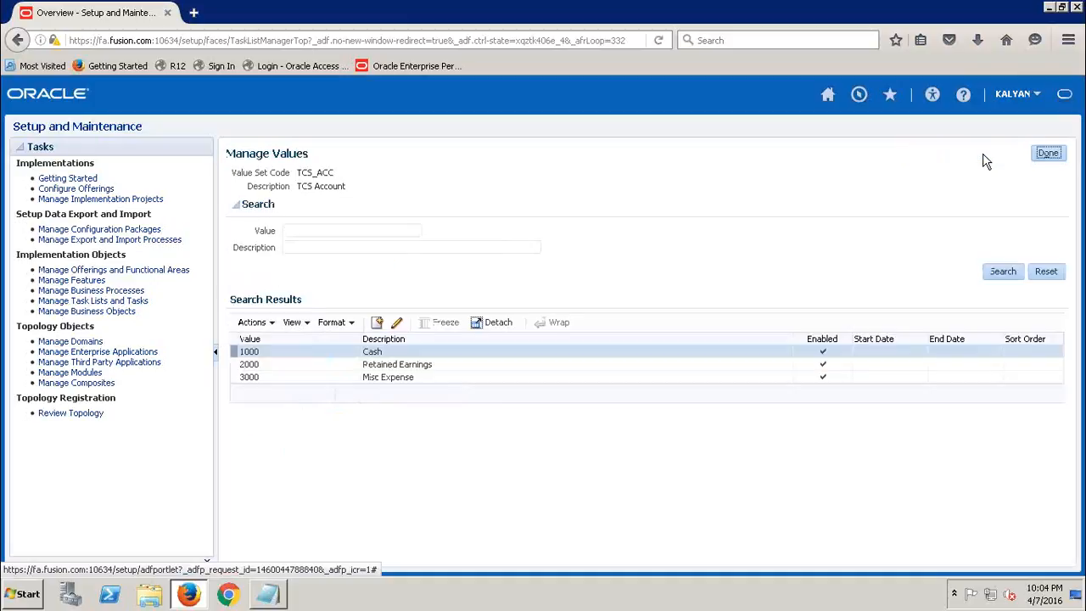
Finish managing the TCS_ACC values, then save and close the chart of accounts value set values to return to the implementation project
click(1050, 155)
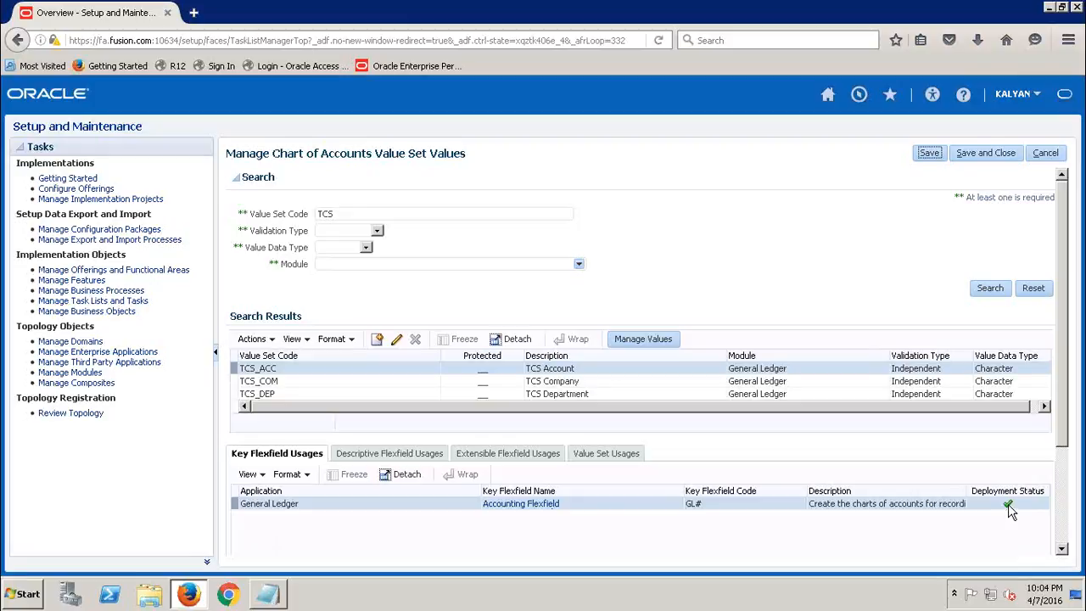
mouse_move(1008, 508)
click(992, 158)
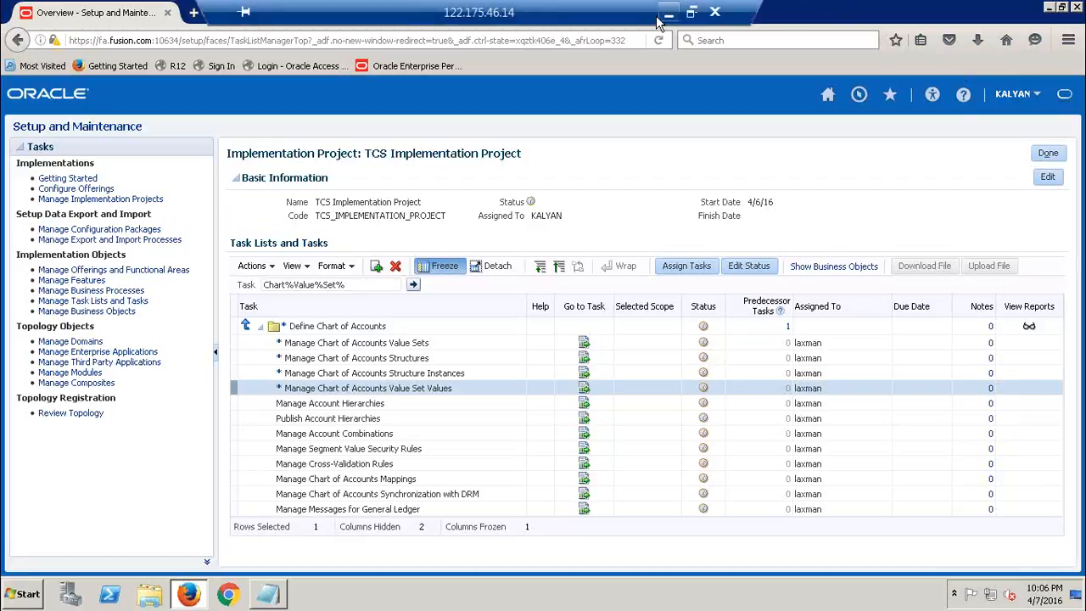
Switch to the Excel course content workbook and enter "Calendar" in A59 and "Currency" in A60 of the FSM sheet
click(667, 15)
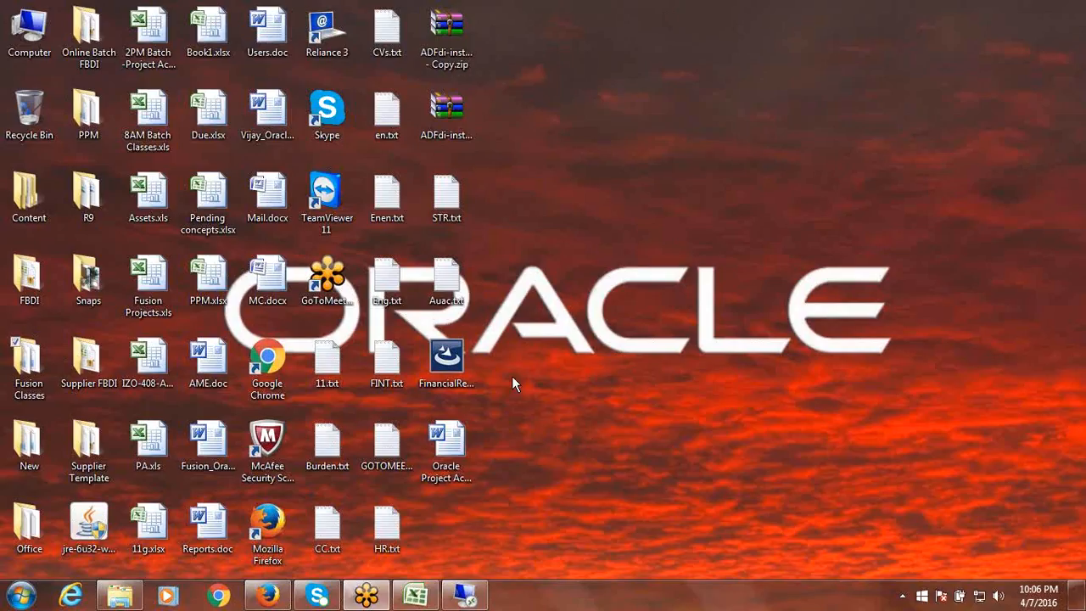
click(416, 598)
click(136, 494)
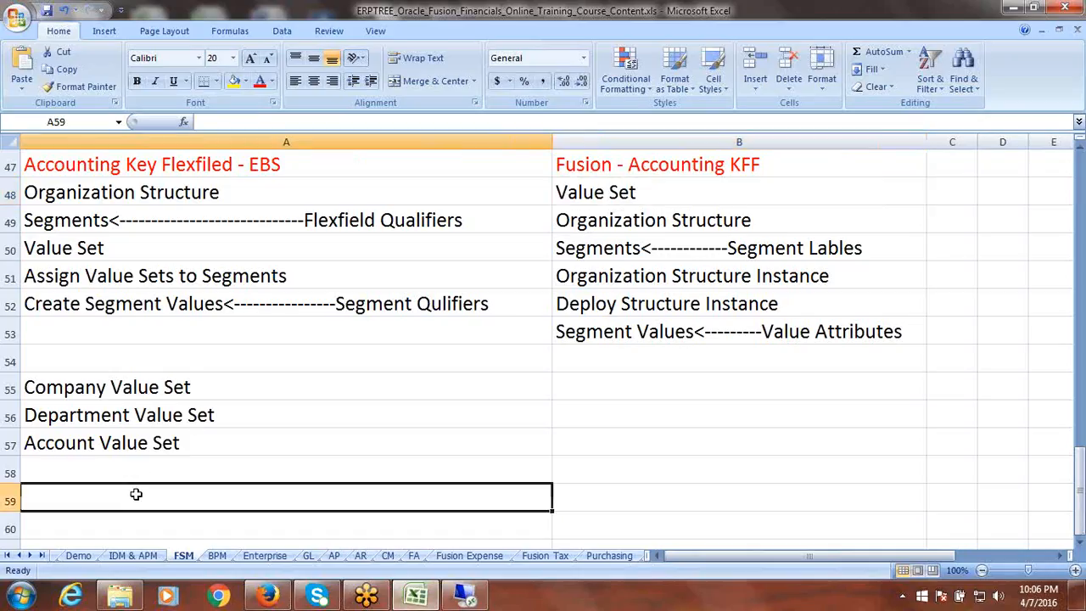
text(Calendar)
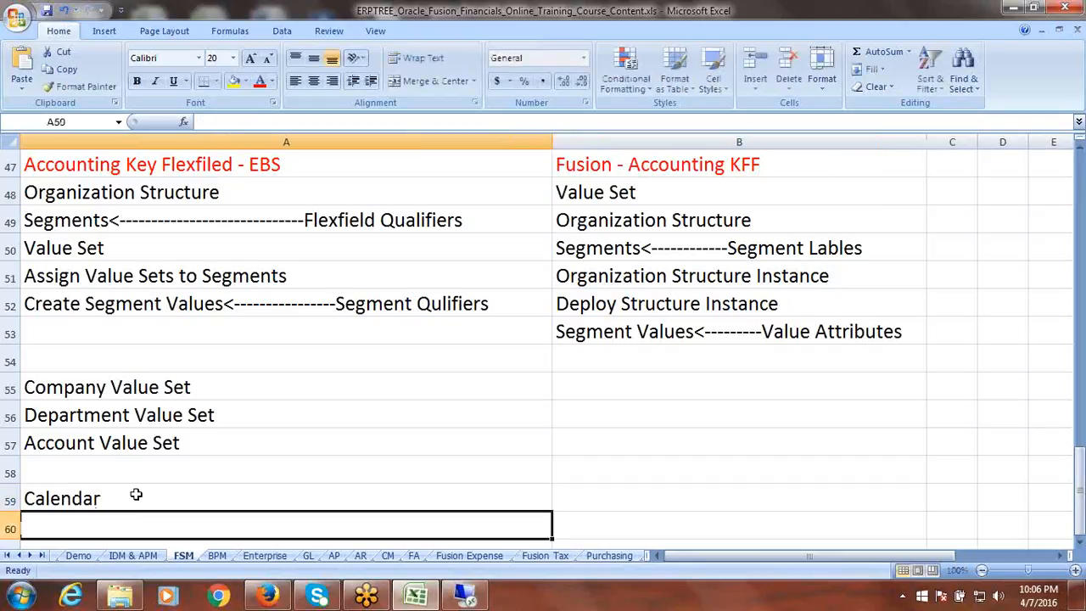
key(Return)
text(Cu)
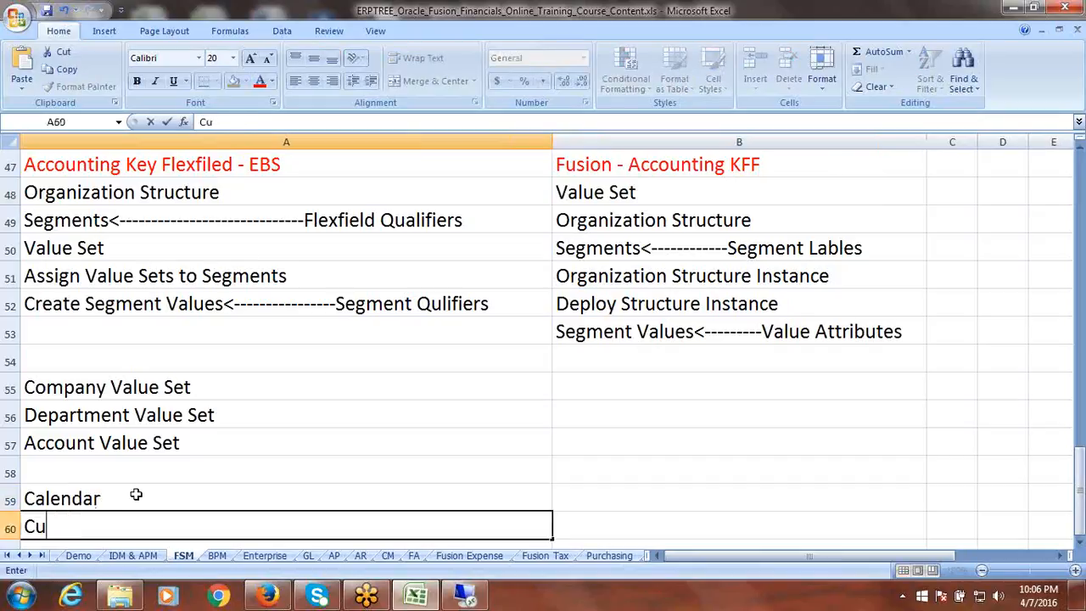
text(rrency)
key(Return)
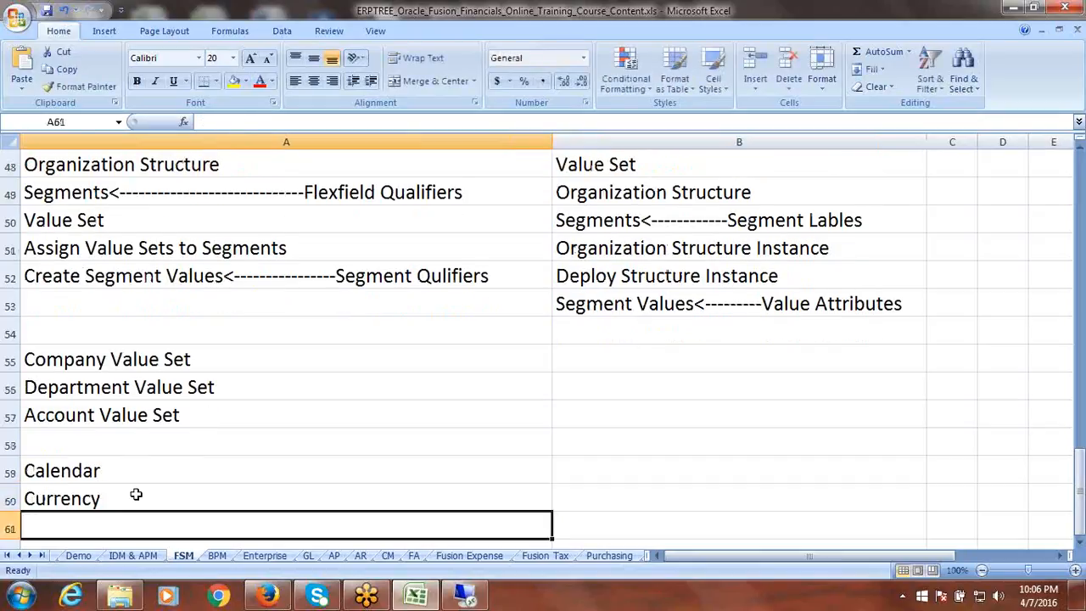
Enter "Chart of Accounts Instance" in cell A61, below the Currency entry
text(Char)
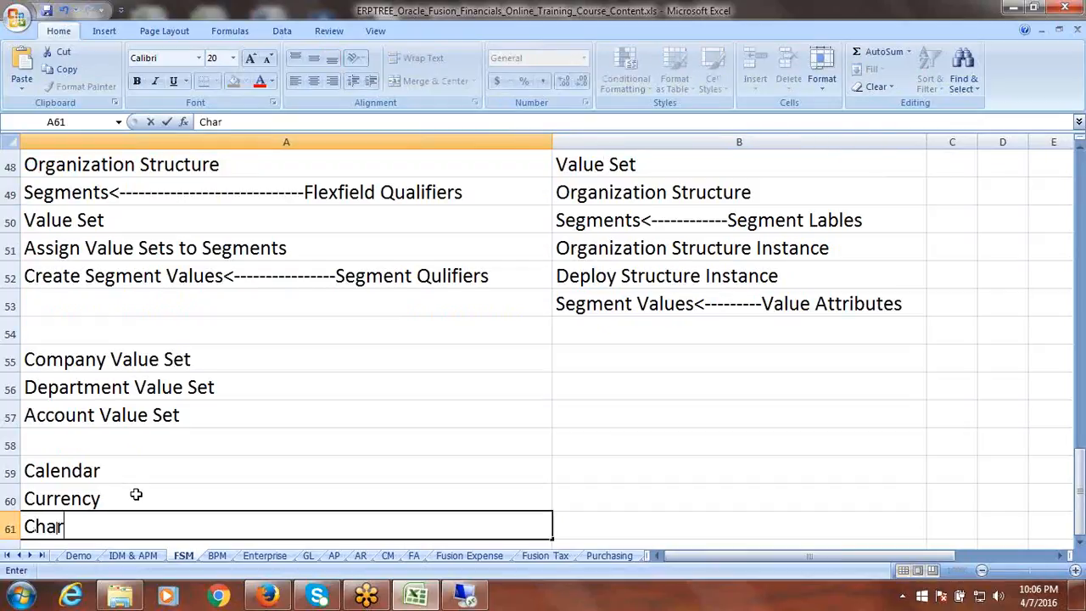
text(t of Account)
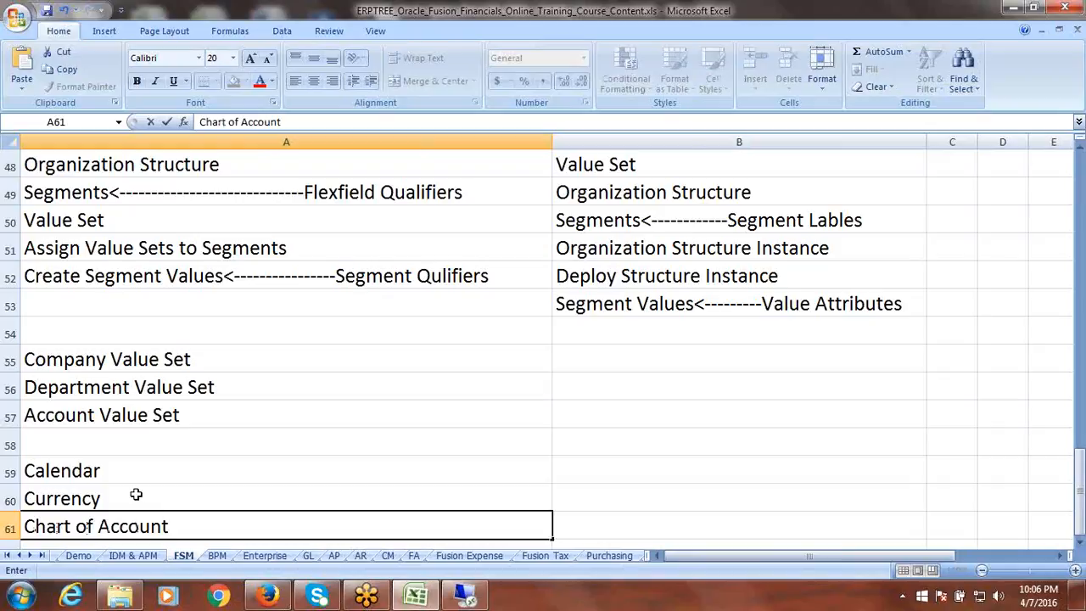
text(s Instance)
click(1080, 548)
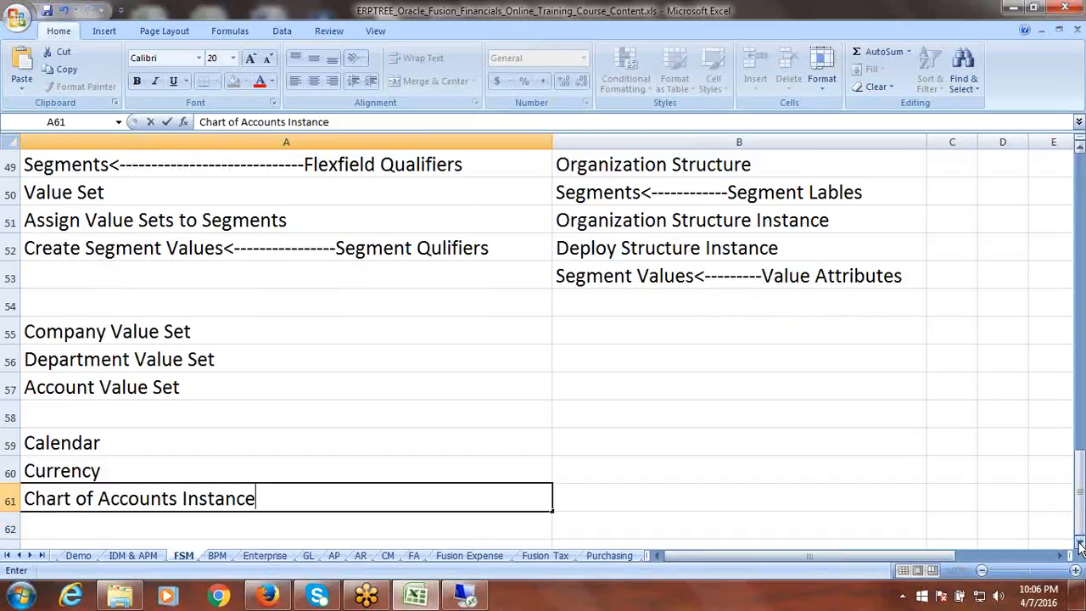
click(1078, 543)
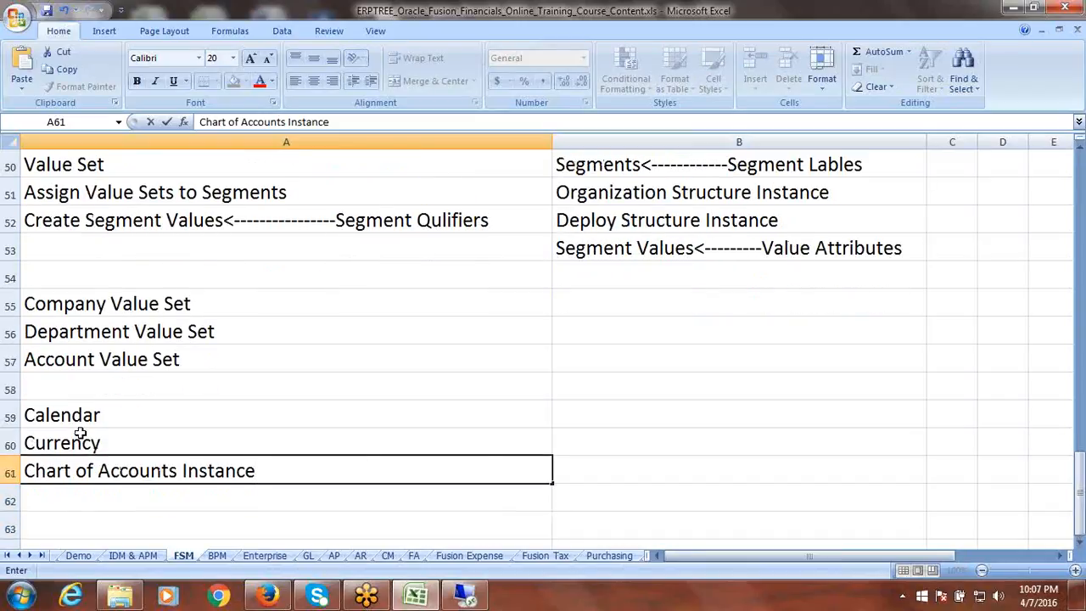
Enter "Accounting Method/Subledger Accounting" in cell A62, below the Chart of Accounts Instance entry
drag(74, 415, 75, 462)
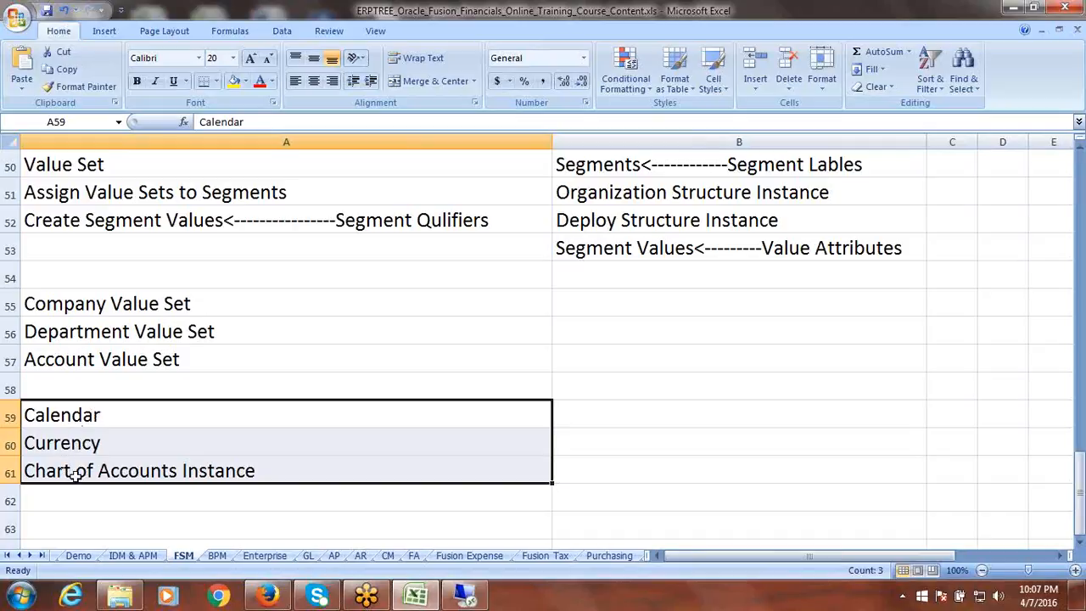
click(80, 497)
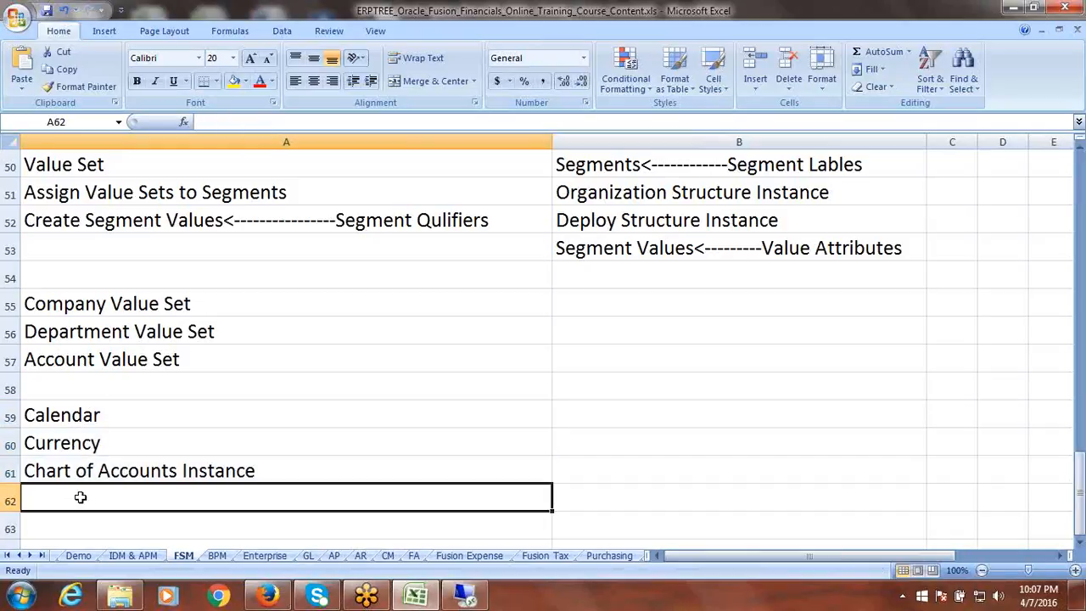
text(A)
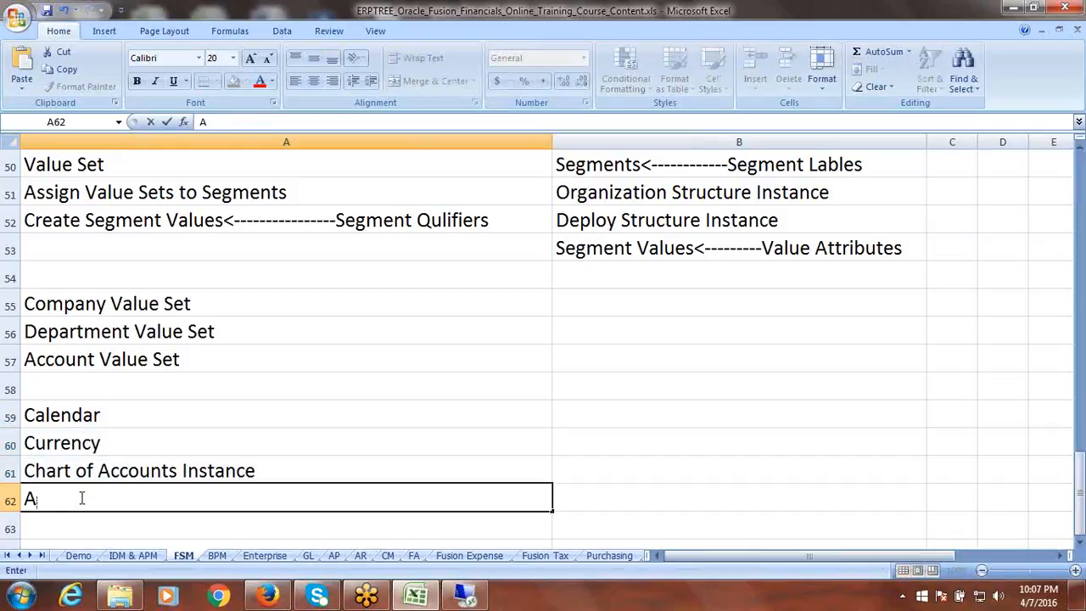
text(ccounting Method)
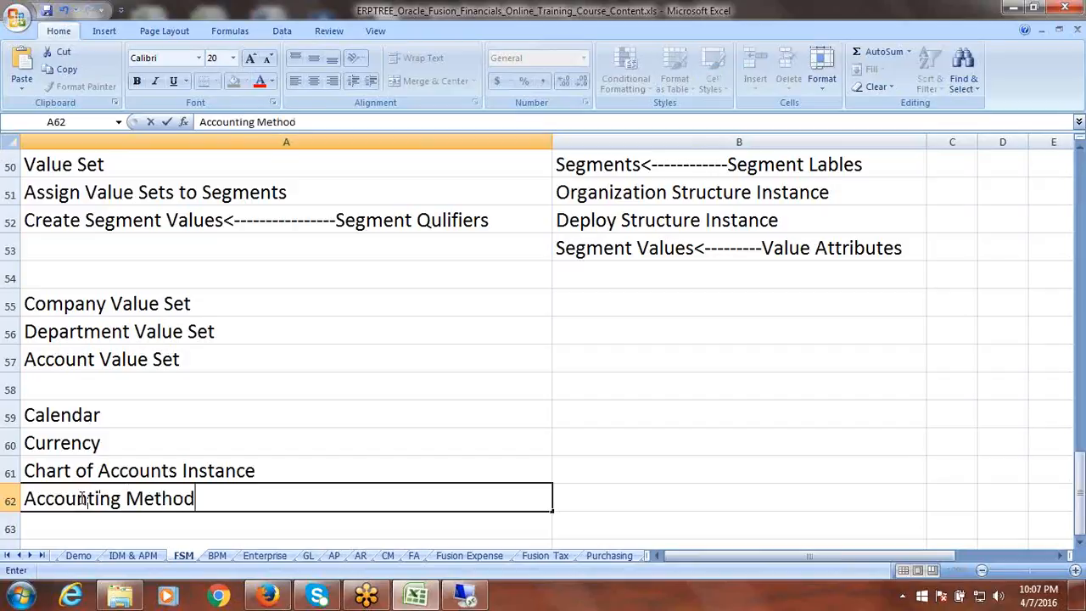
text(/Subledger A)
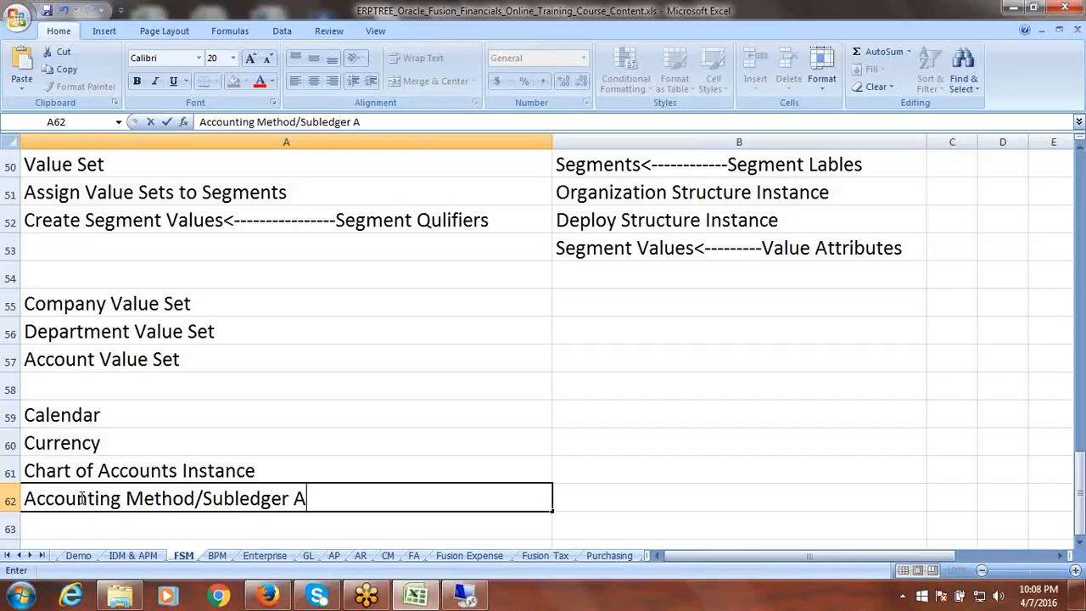
text(ccounting)
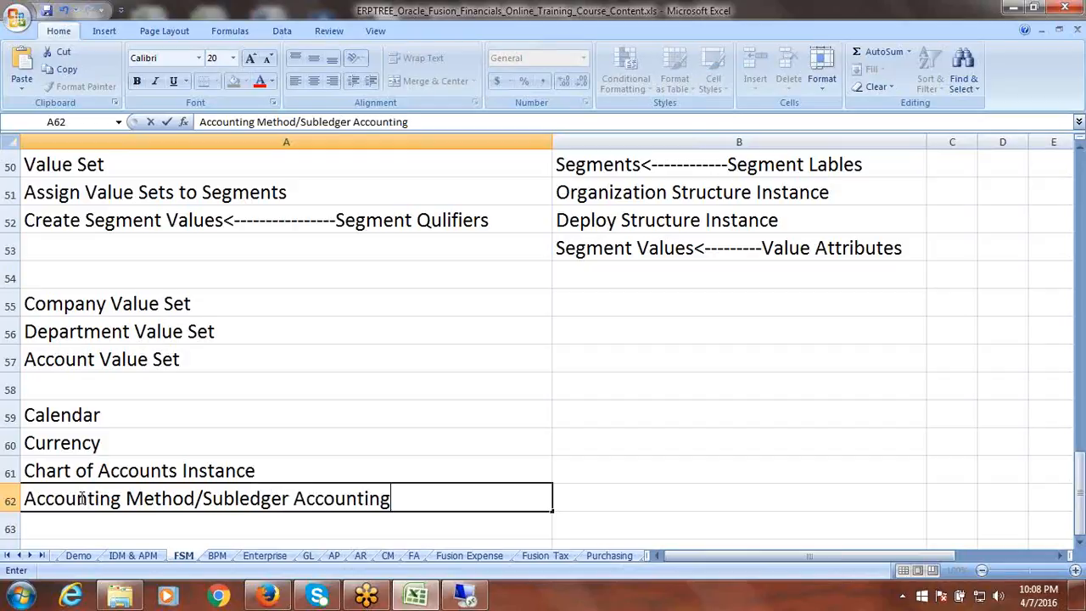
key(ctrl+Return)
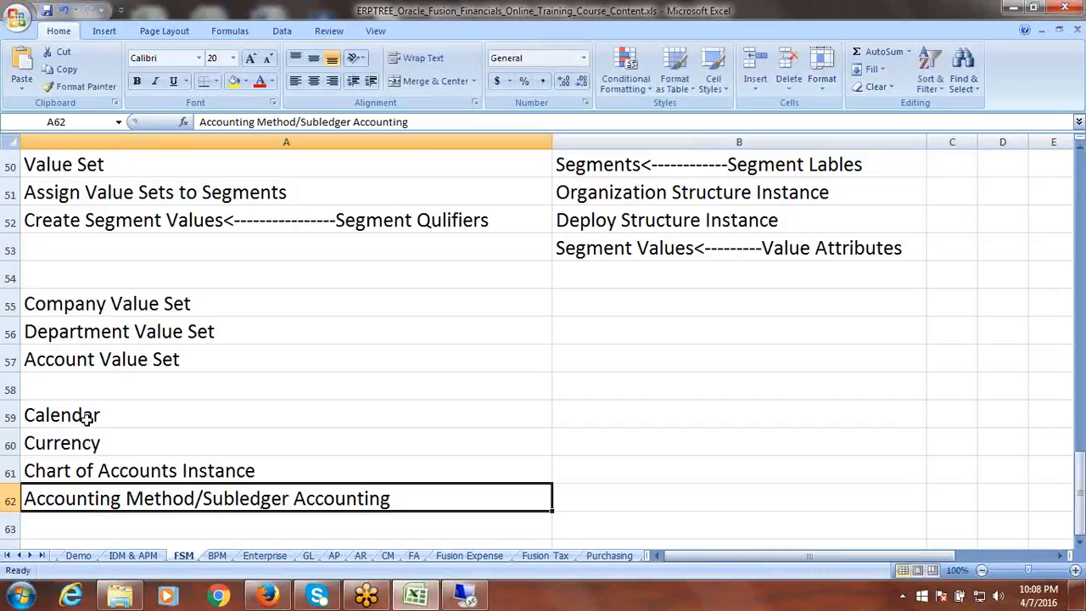
drag(90, 416, 95, 464)
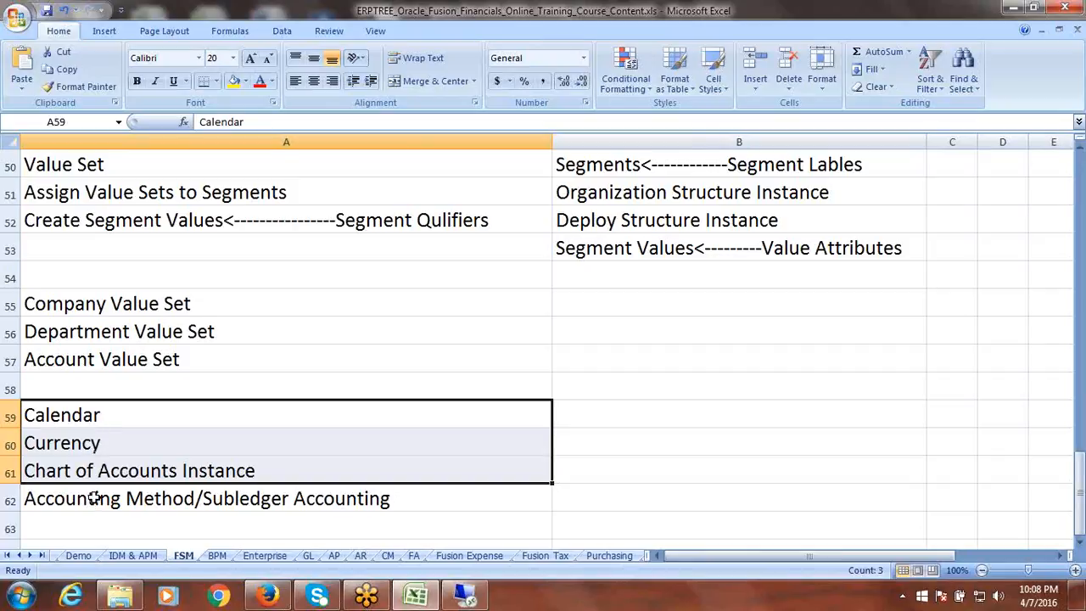
click(95, 498)
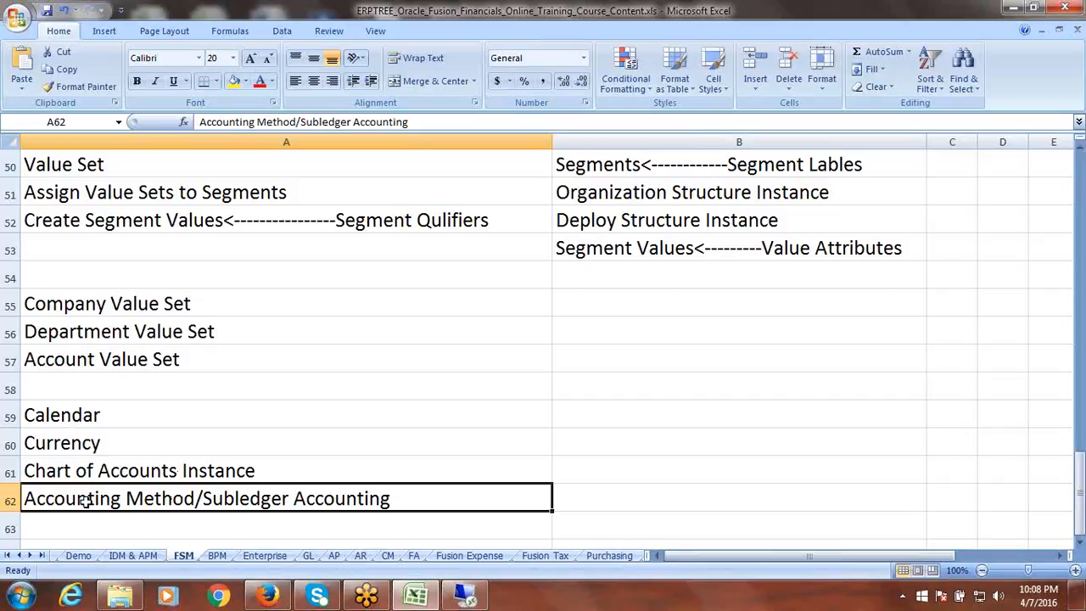
click(81, 422)
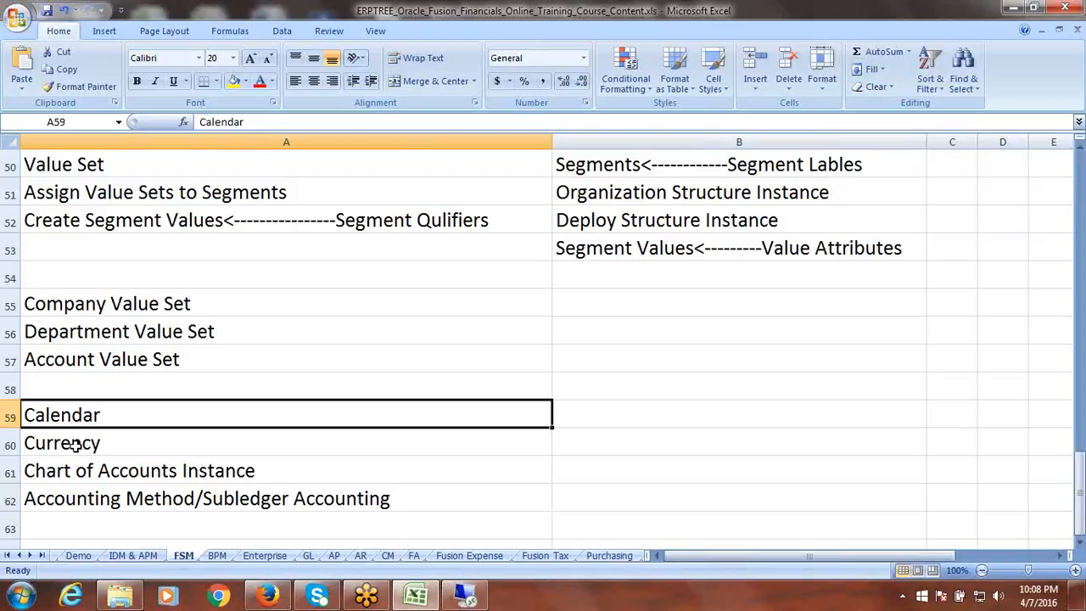
click(74, 447)
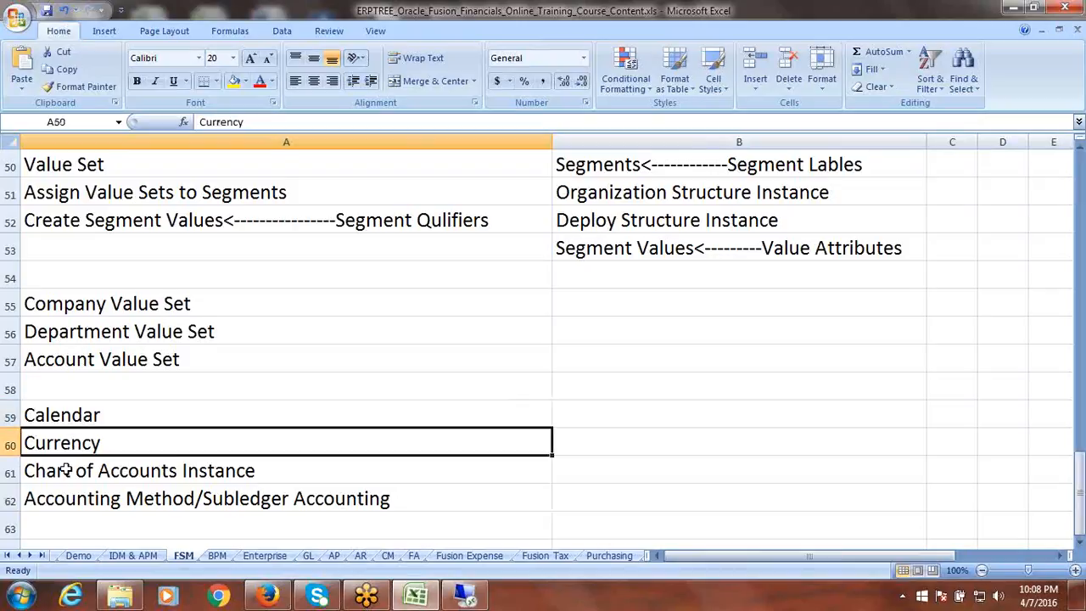
click(65, 470)
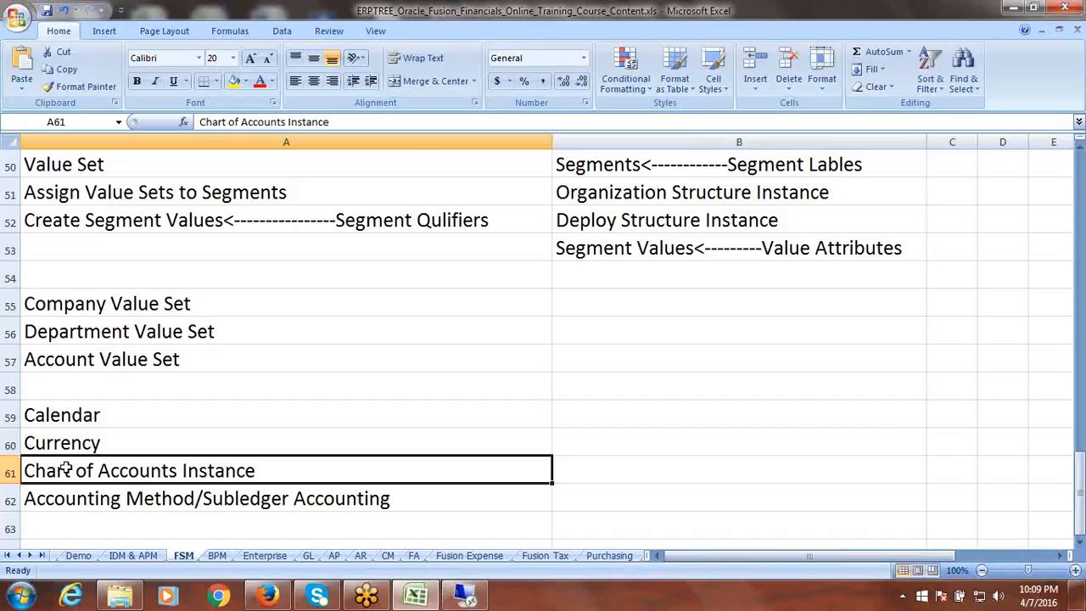
Extend the text in A62 to "Accounting Method/Subledger Accounting Method" and select the list in A59:A62
double_click(445, 499)
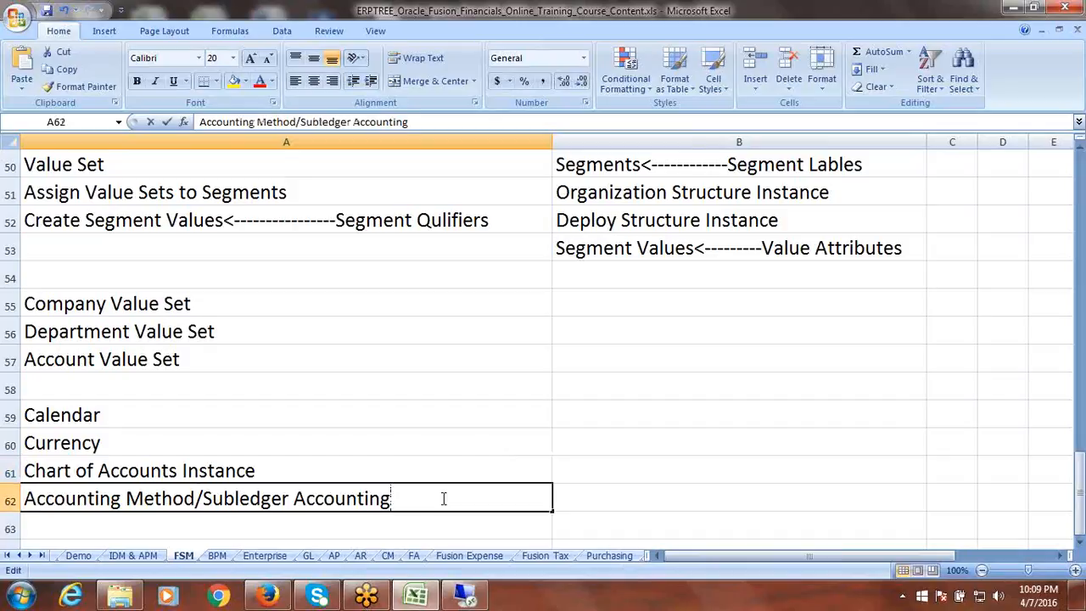
text(Method)
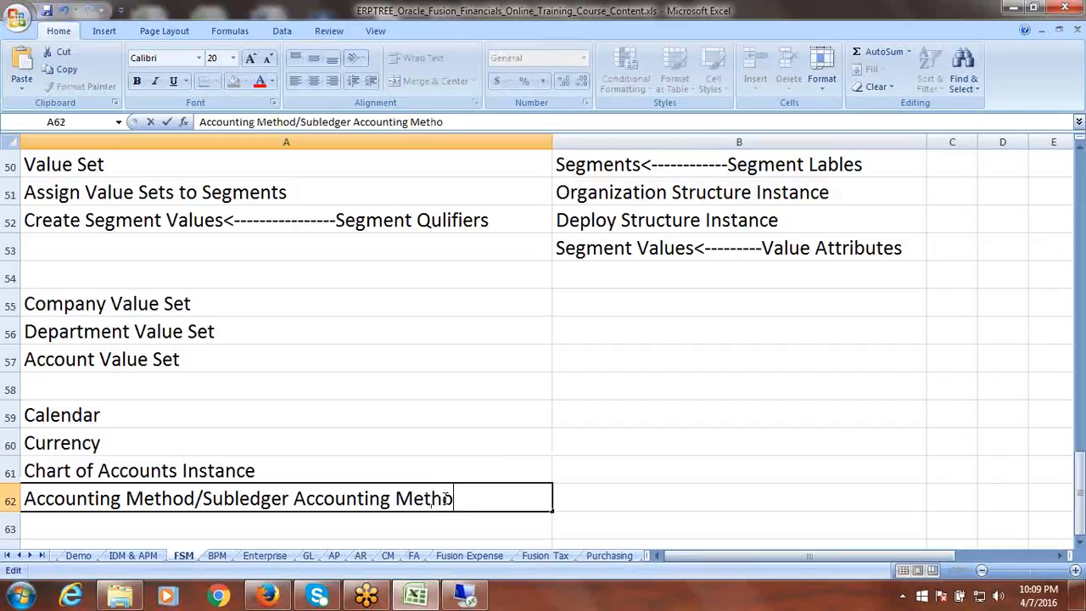
key(ctrl+Return)
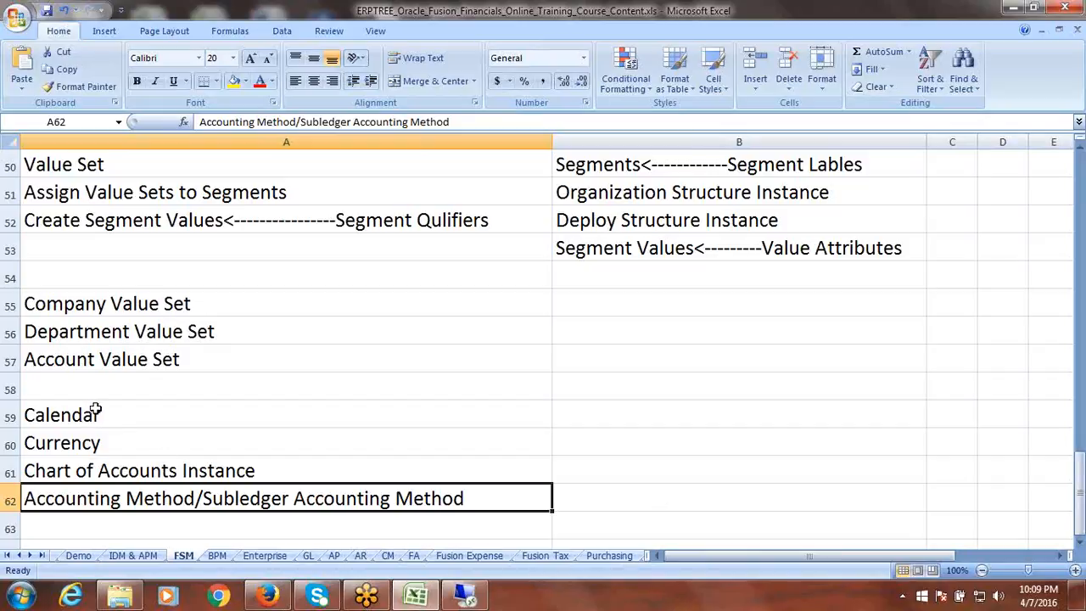
drag(95, 410, 90, 499)
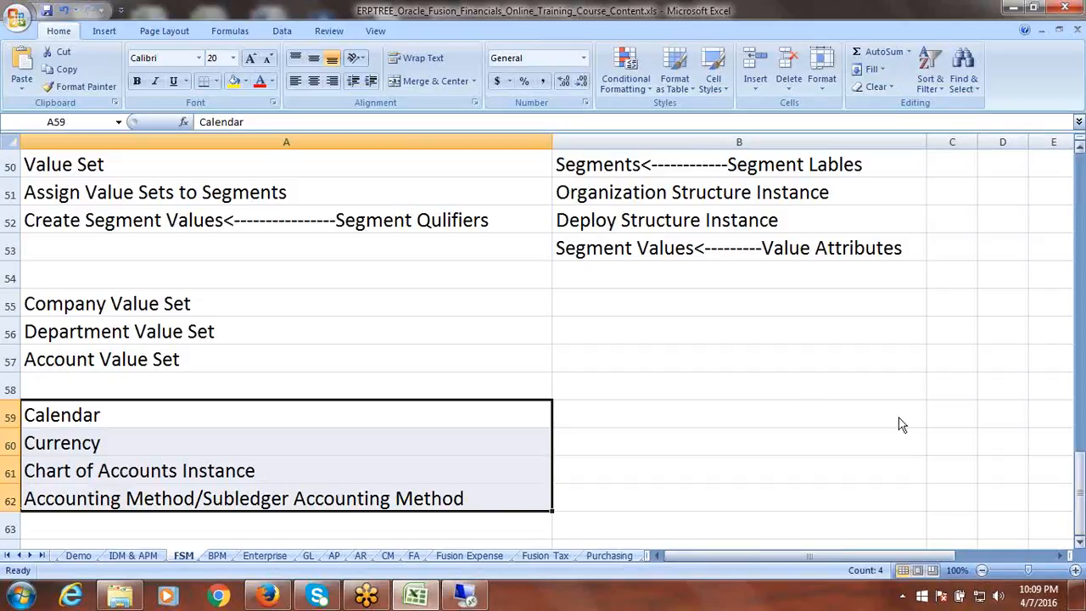
Enter "Primary Ledger (PL)" in cell A64, leaving one blank row below the accounting method entry
click(1080, 542)
click(1080, 542)
click(1080, 542)
click(1080, 542)
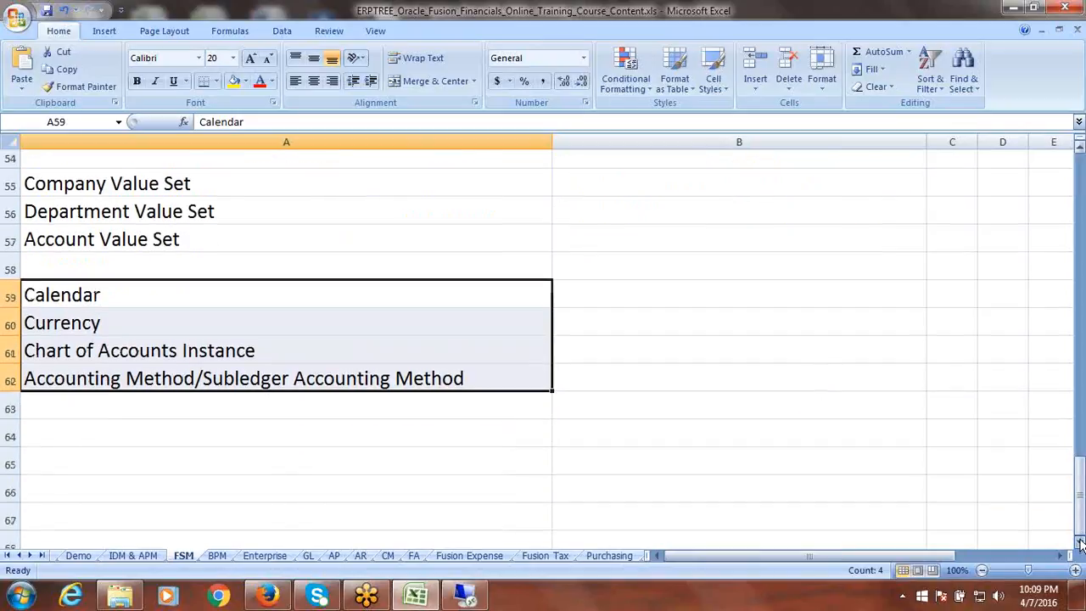
click(1080, 542)
click(1080, 542)
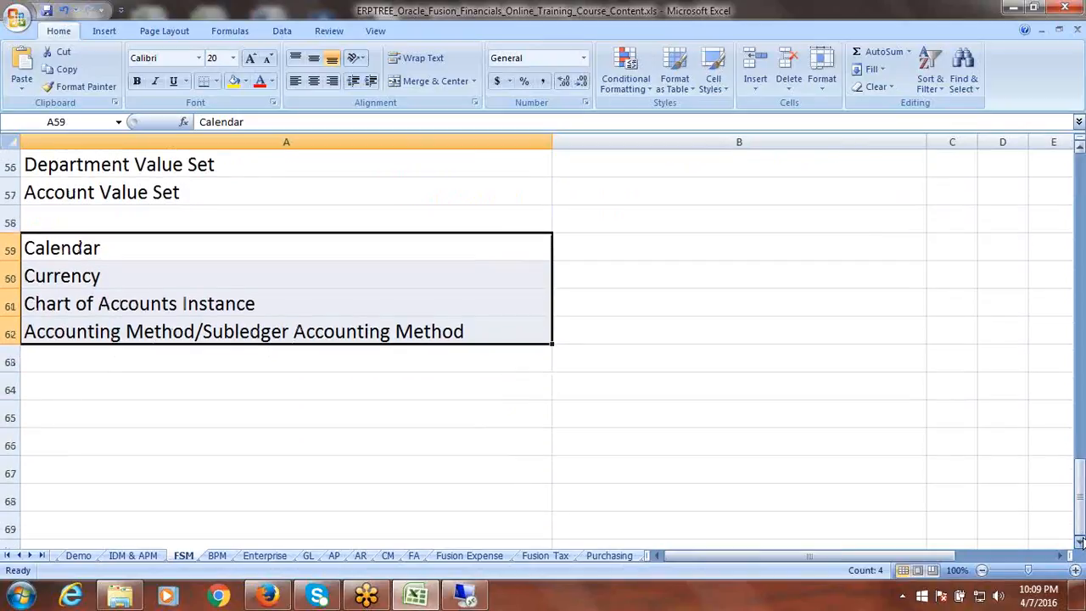
click(81, 392)
text(Pr)
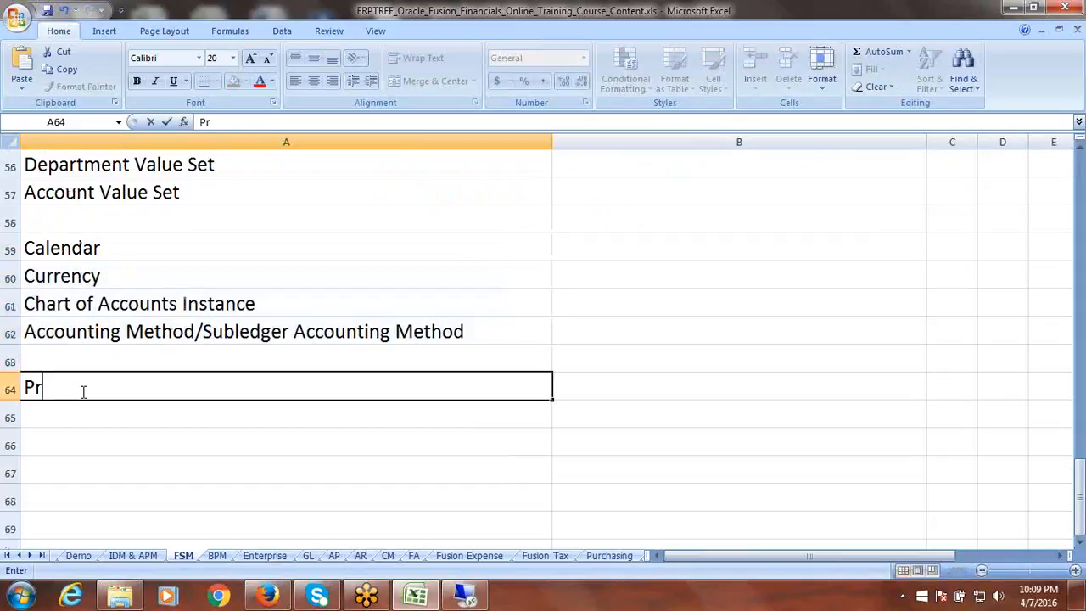
text(imary Led)
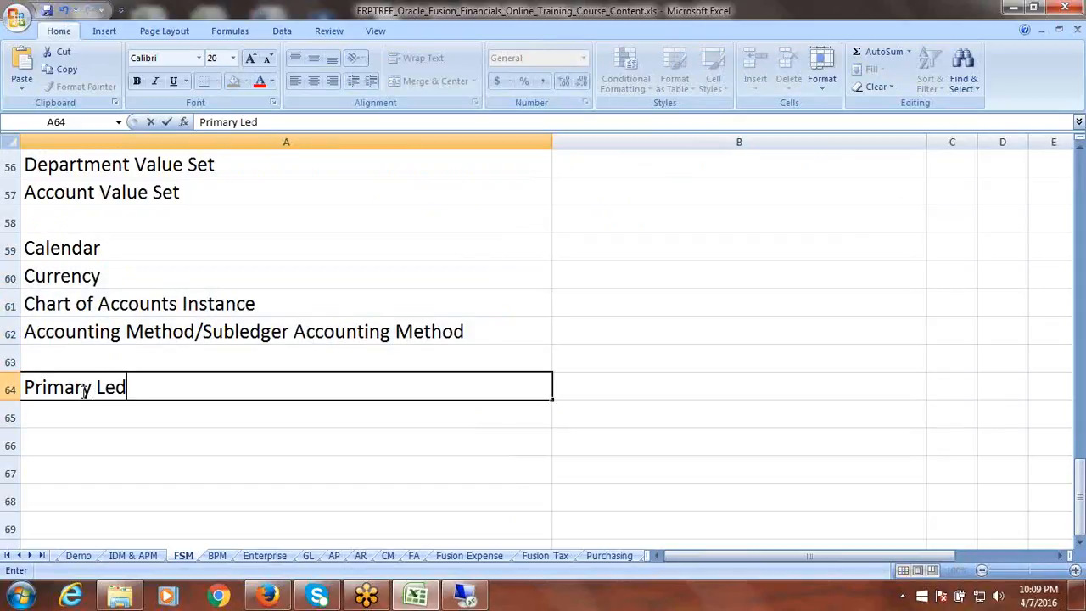
text(ger (PL))
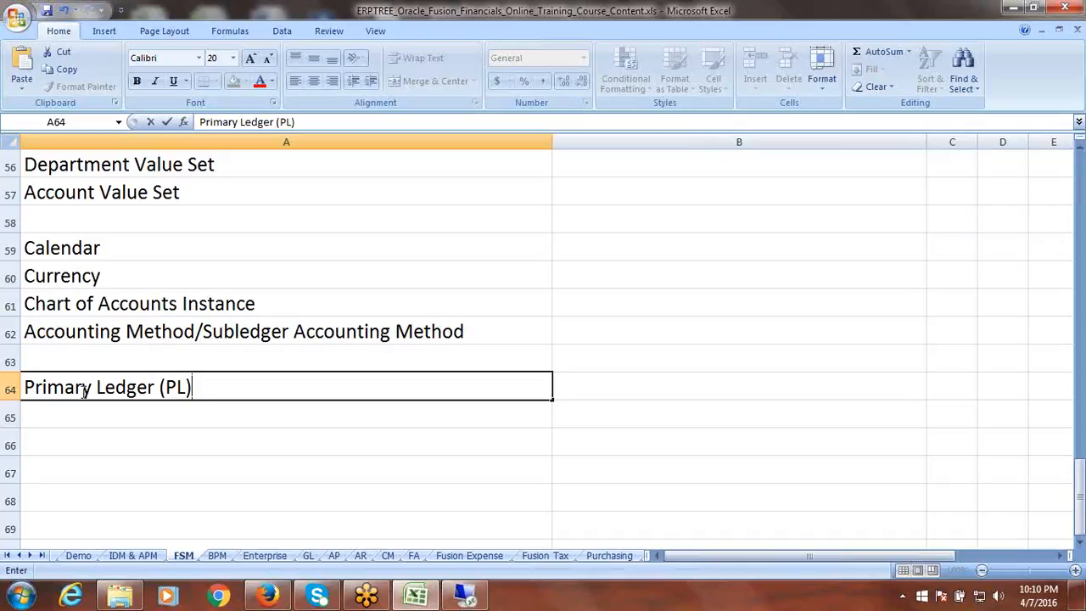
Point out the four ledger components in A59:A62, the Primary Ledger cell, and the first "c" of "Accounting" in A62
drag(75, 246, 81, 322)
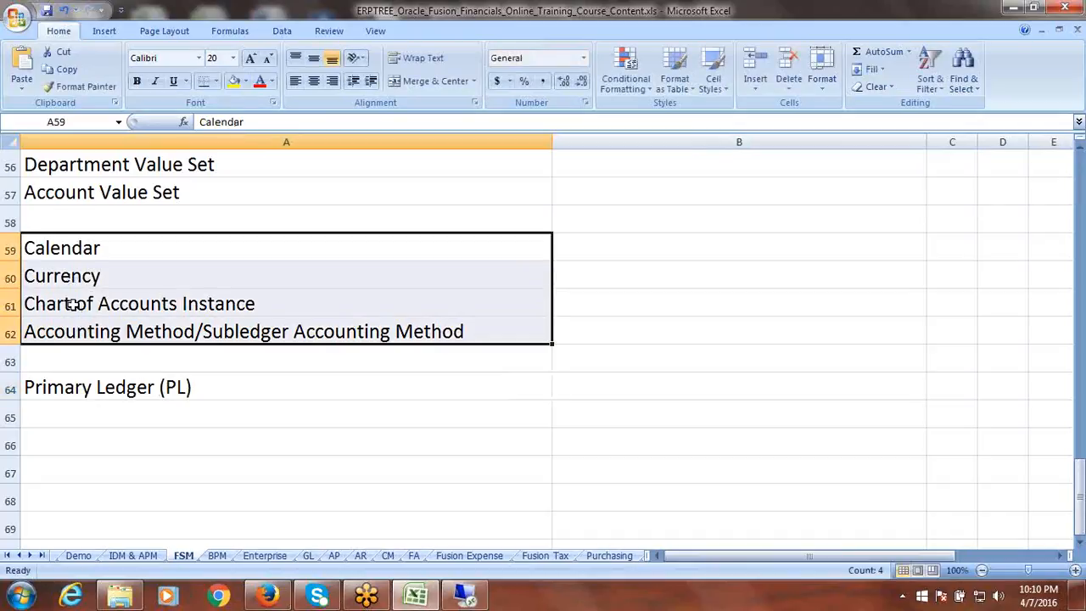
click(102, 388)
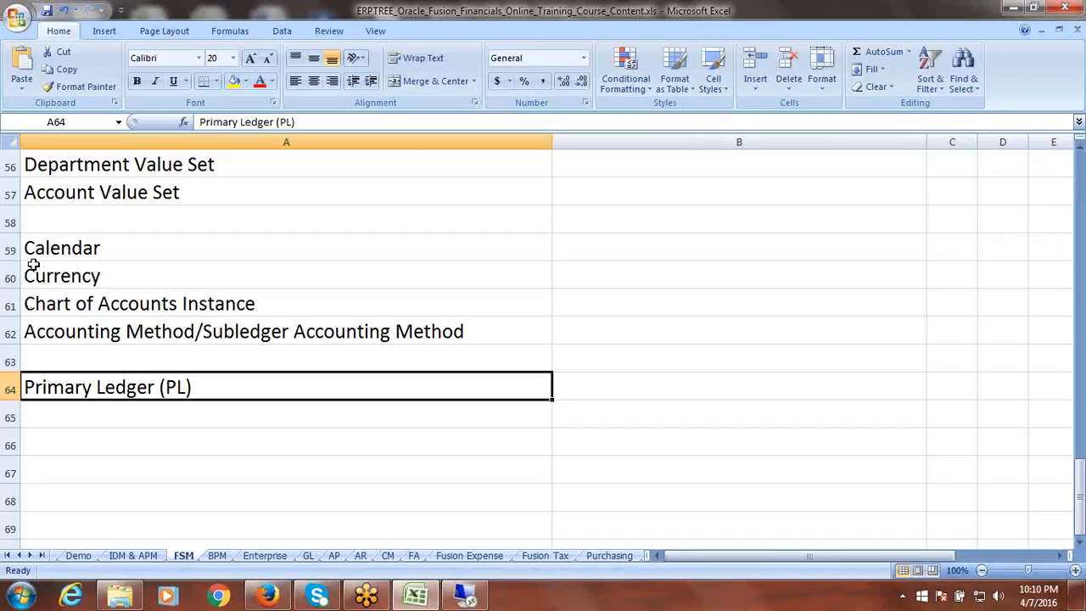
double_click(44, 331)
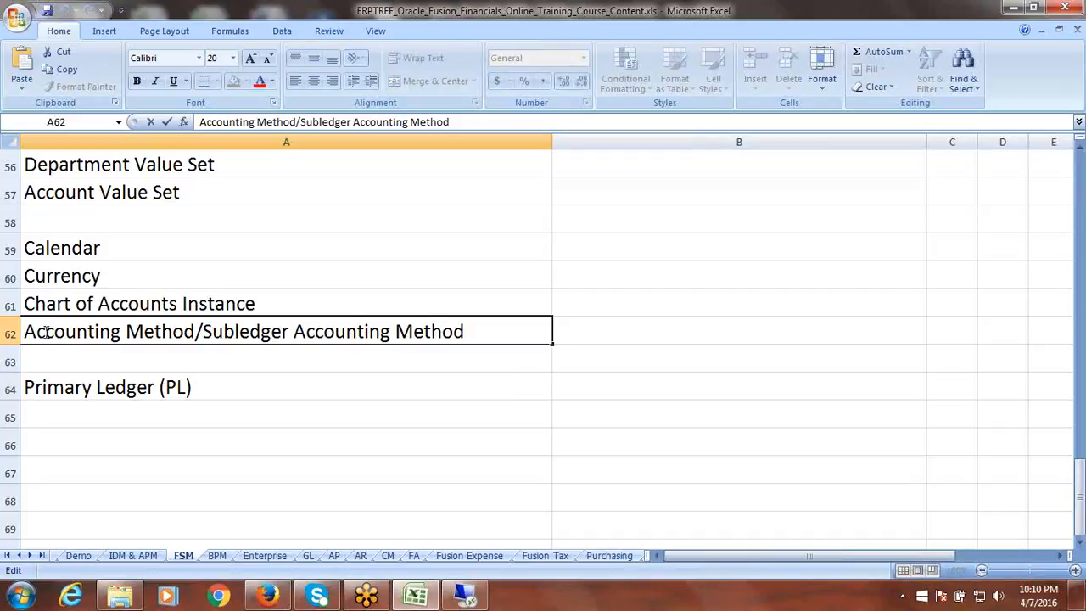
drag(46, 333, 40, 332)
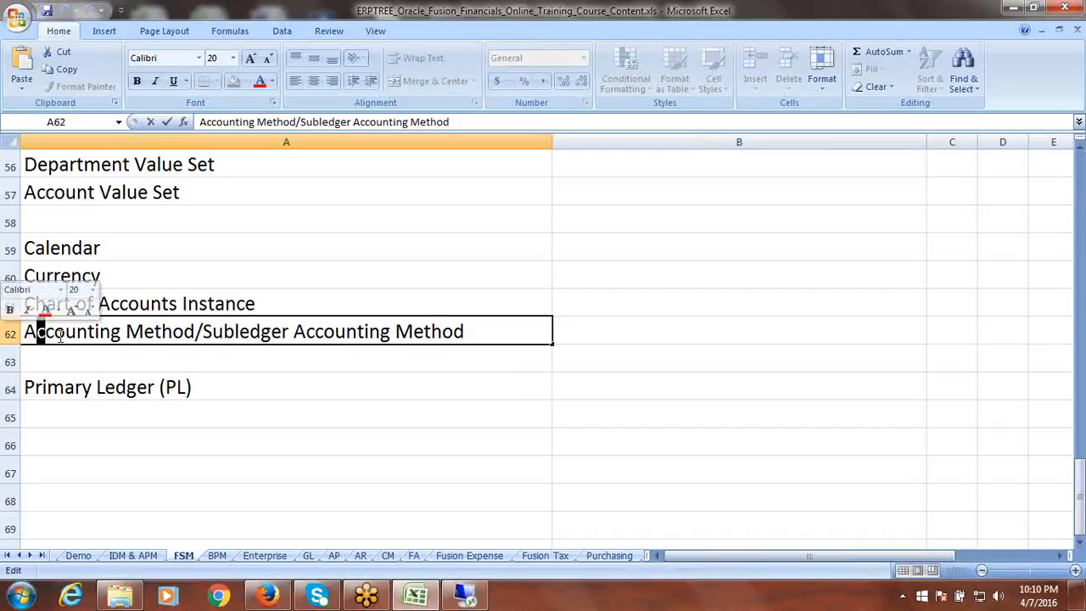
click(51, 335)
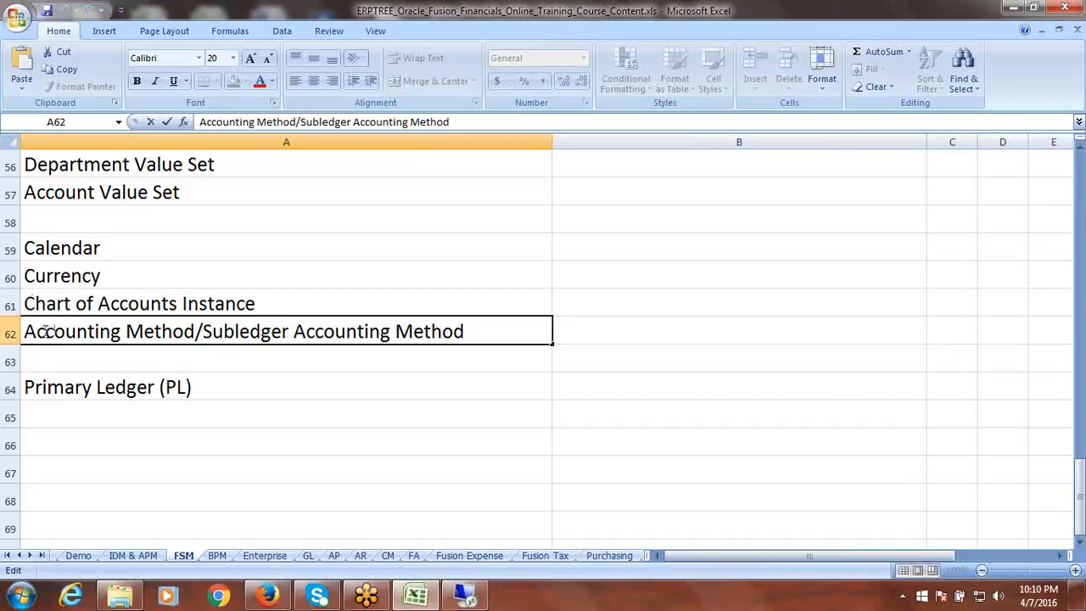
drag(47, 331, 36, 331)
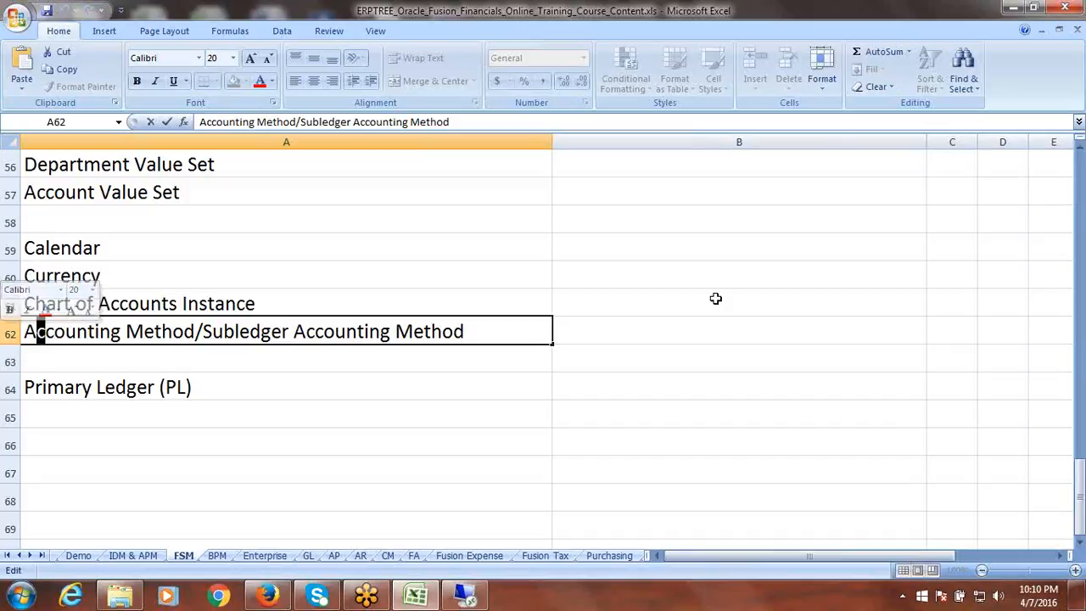
Enter the note "4 C's" in cell B60, beside the Currency entry
click(604, 277)
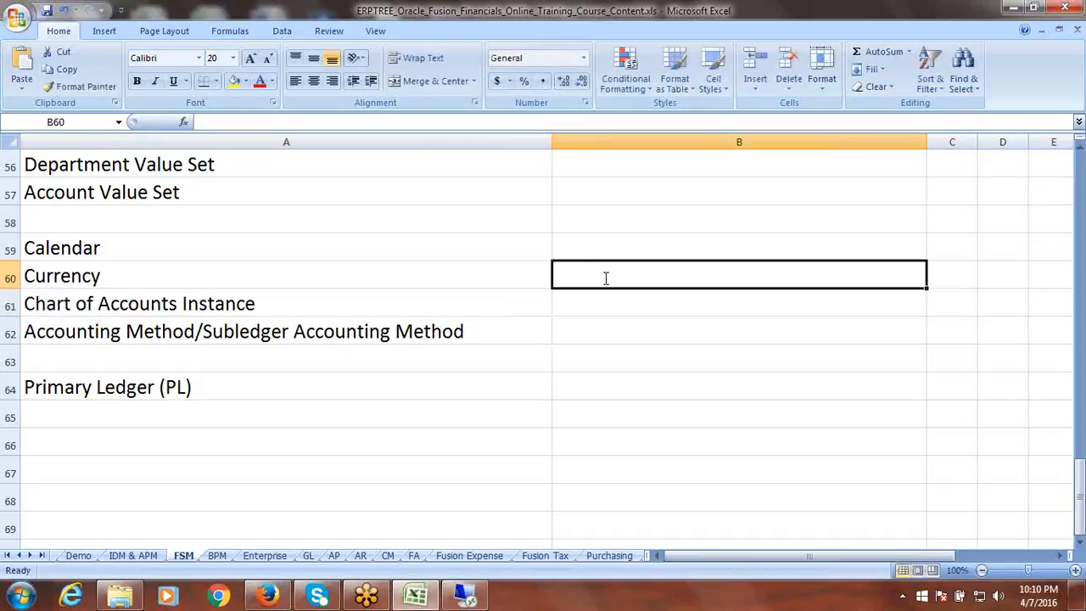
text(4 C)
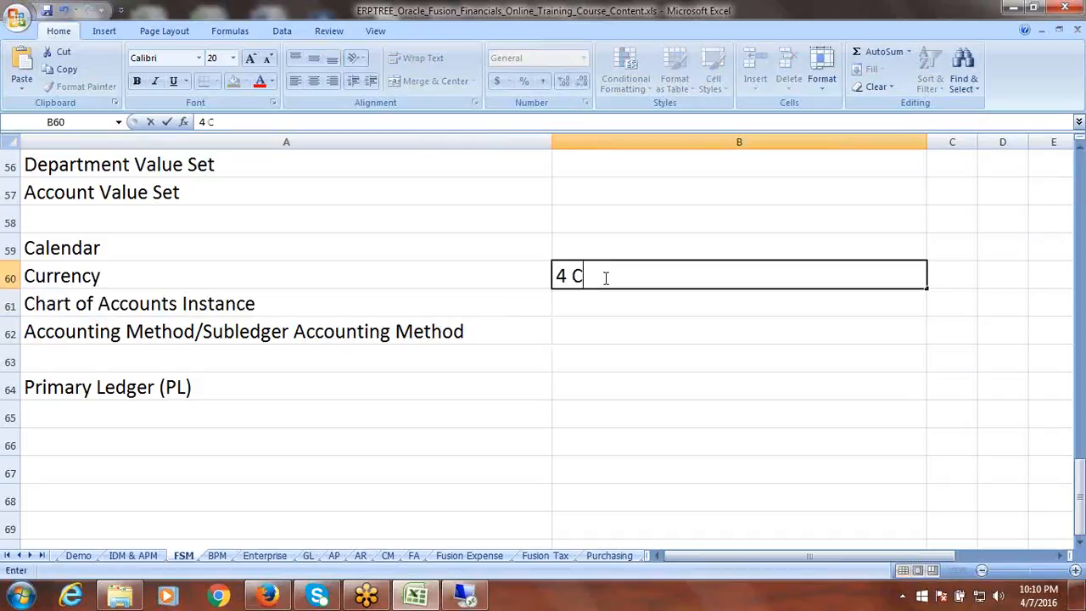
text('s)
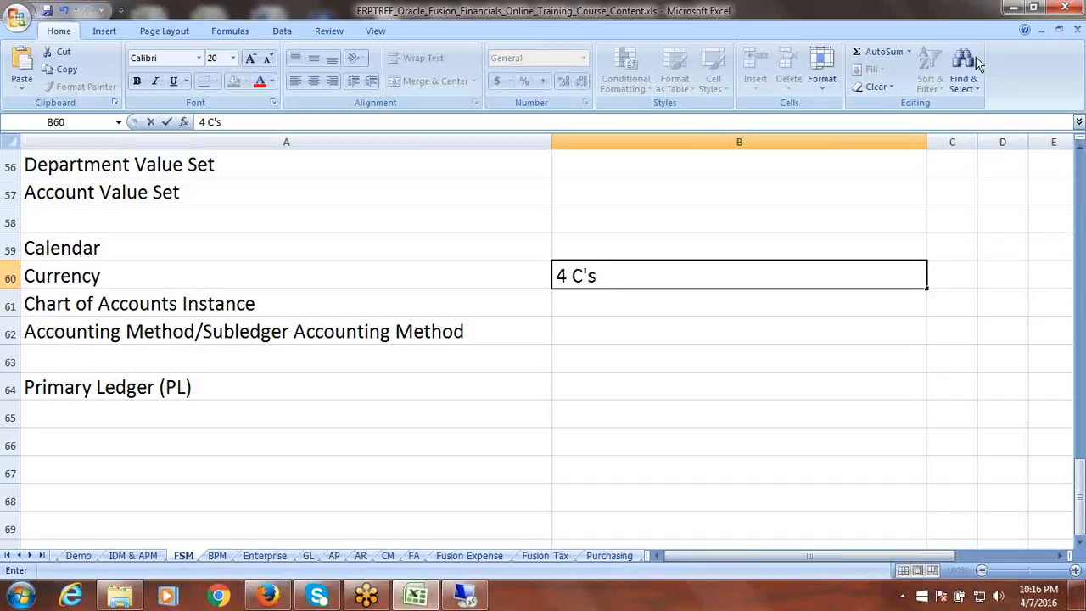
click(1048, 206)
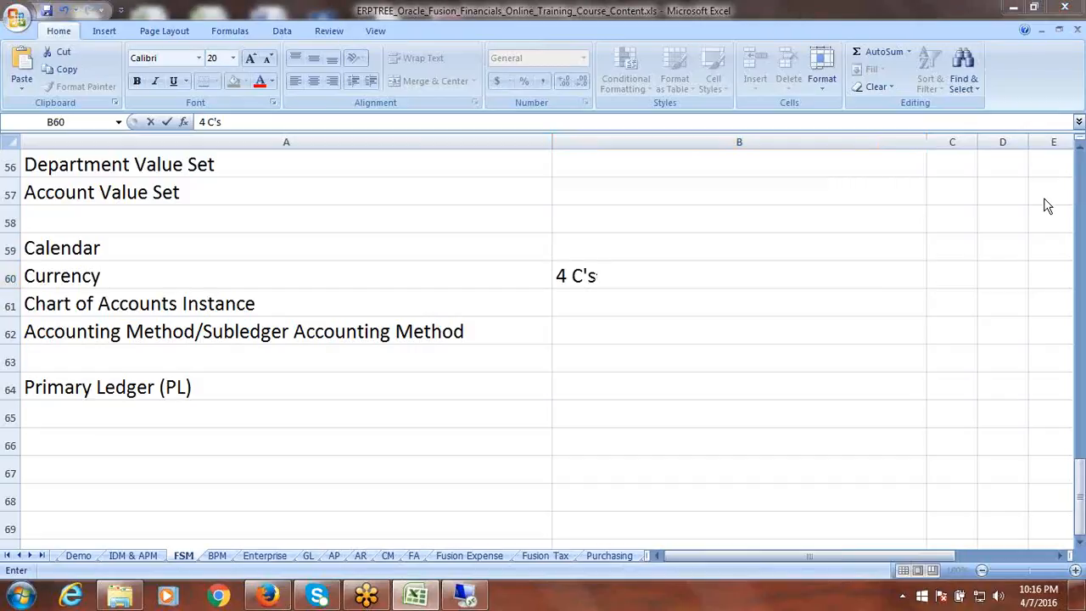